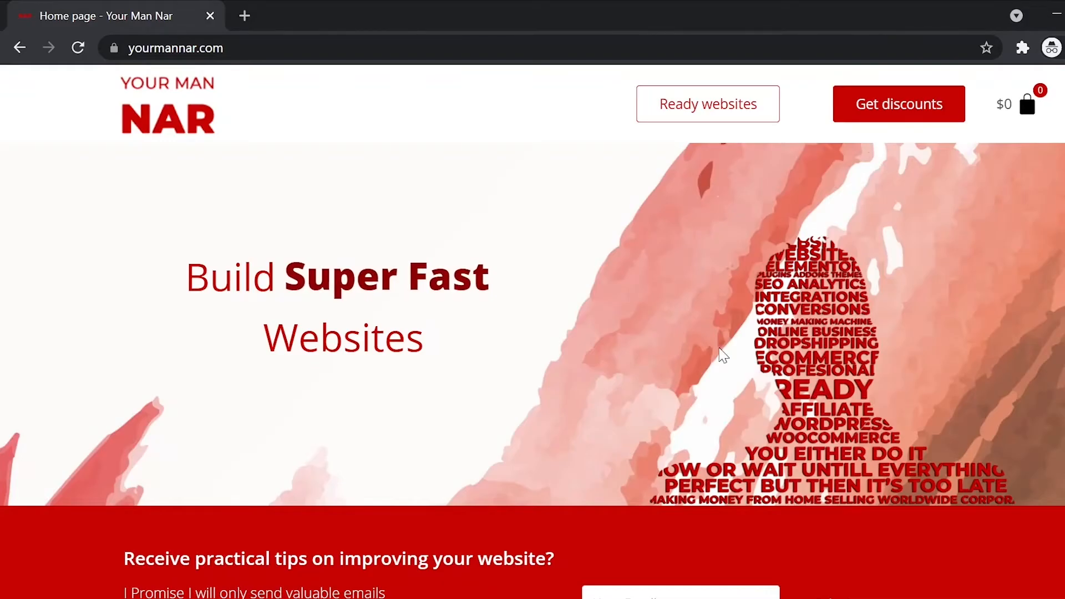
- Scroll through yourmannar.com, opening the Contact Form 7 editing guide and the Great checkout flow image
{"action": "scroll", "coordinate": [721, 353], "scroll_direction": "down", "scroll_amount": 10}
{"action": "scroll", "coordinate": [721, 353], "scroll_direction": "down", "scroll_amount": 3}
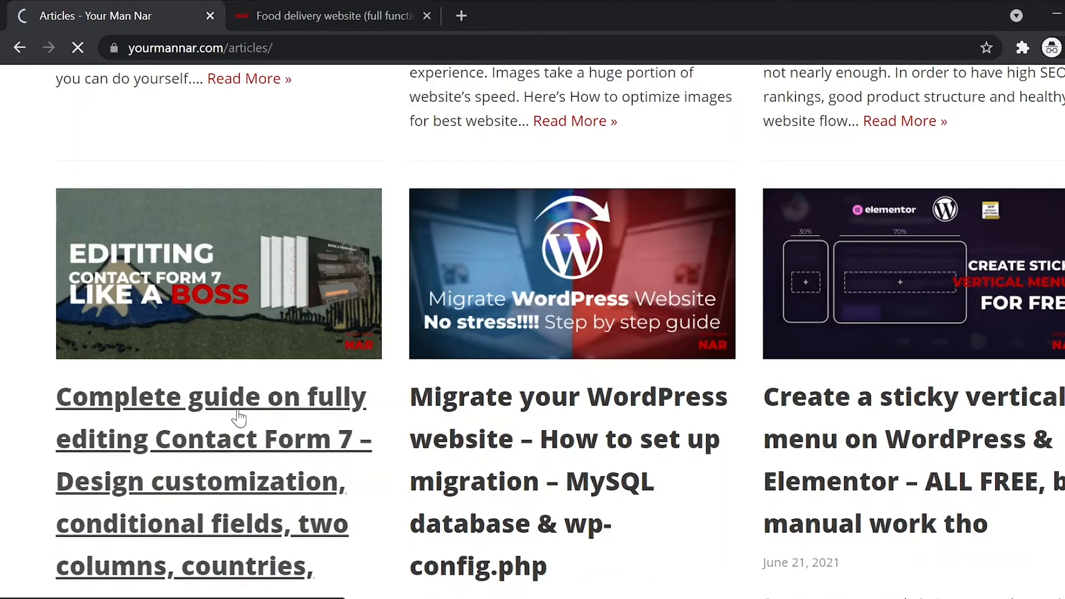
{"action": "left_click", "coordinate": [239, 417]}
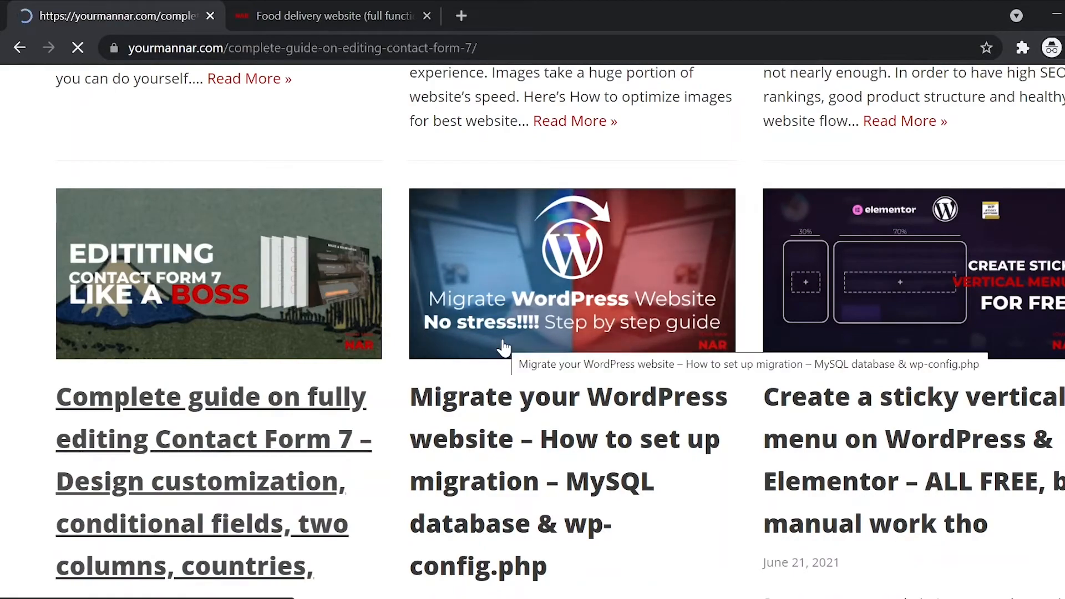
{"action": "scroll", "coordinate": [502, 348], "scroll_direction": "down", "scroll_amount": 13}
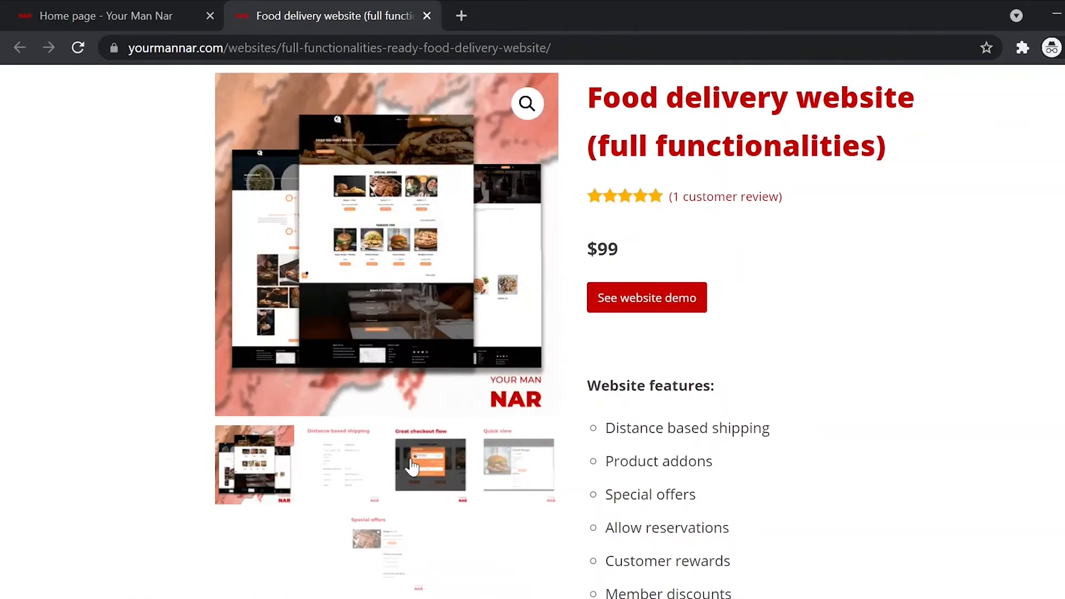
{"action": "left_click", "coordinate": [411, 467]}
{"action": "scroll", "coordinate": [620, 391], "scroll_direction": "down", "scroll_amount": 10}
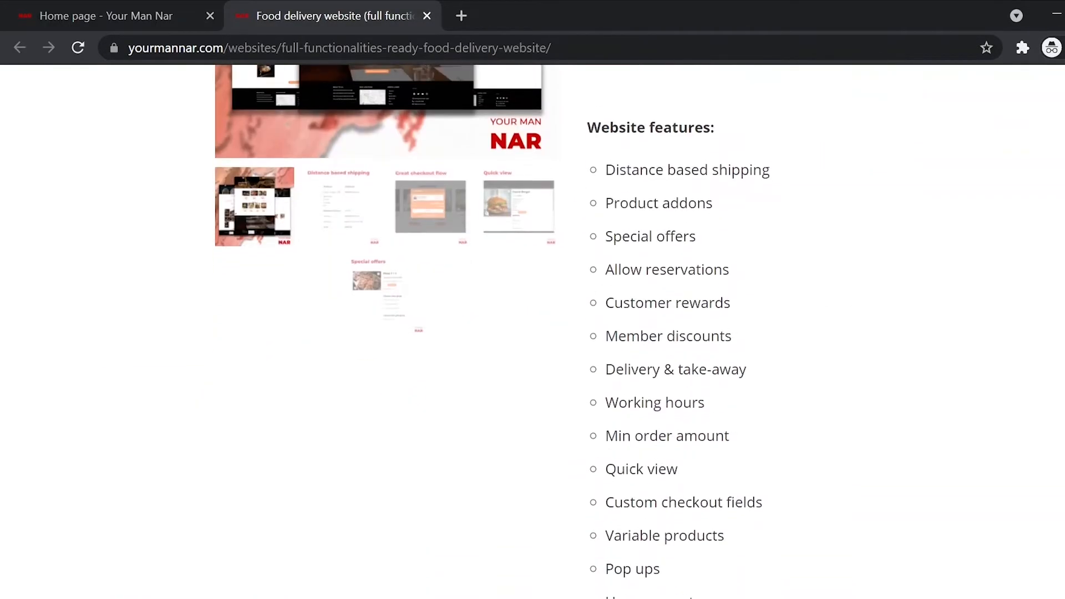
{"action": "scroll", "coordinate": [620, 391], "scroll_direction": "down", "scroll_amount": 4}
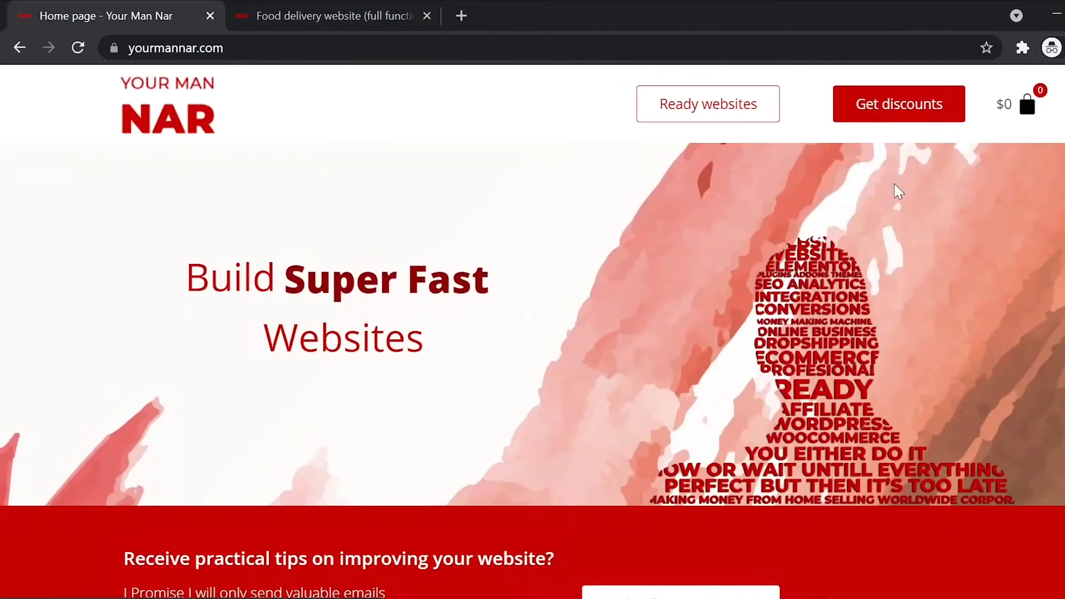
- On the discounts page, select the NAR10, NAR15 and YOURMANNAR5 coupon codes
{"action": "left_click", "coordinate": [894, 108]}
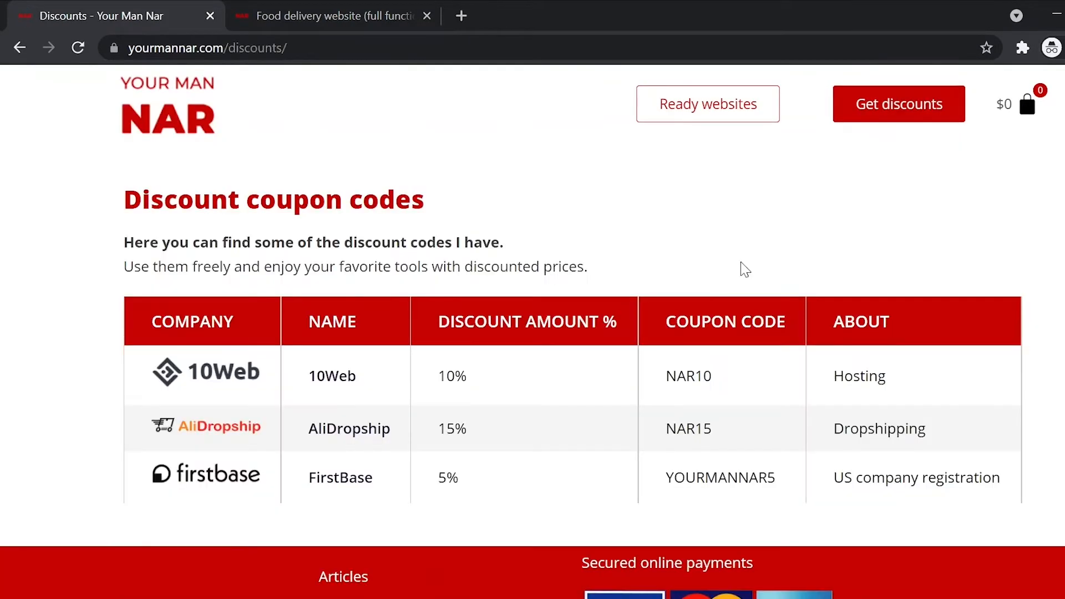
{"action": "double_click", "coordinate": [689, 376]}
{"action": "triple_click", "coordinate": [706, 335]}
{"action": "double_click", "coordinate": [689, 429]}
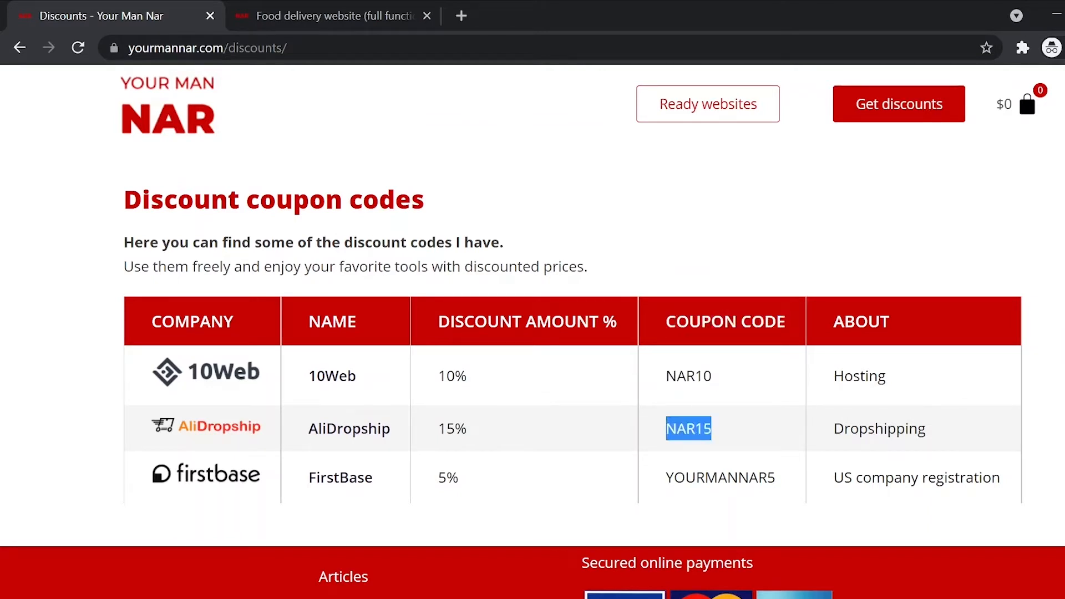
{"action": "double_click", "coordinate": [720, 477]}
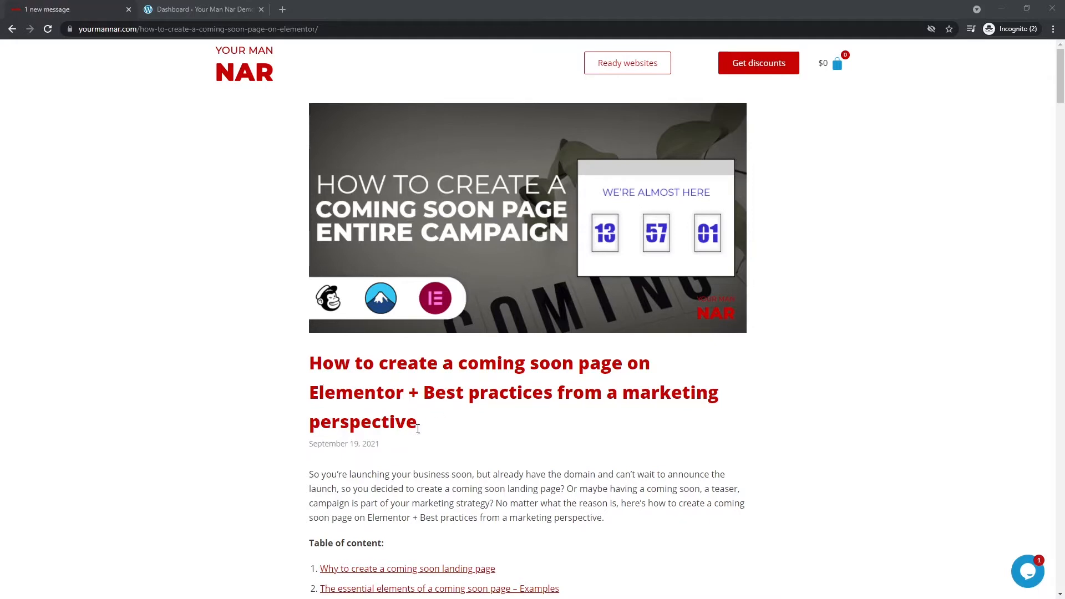
{"action": "left_click_drag", "start_coordinate": [419, 424], "coordinate": [314, 365]}
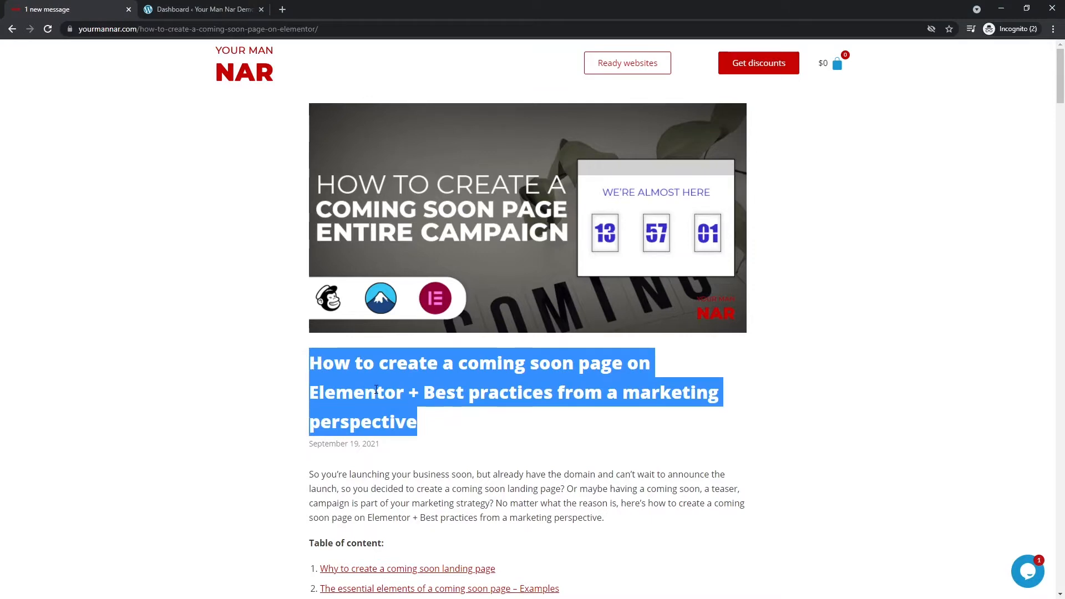
{"action": "scroll", "coordinate": [376, 389], "scroll_direction": "down", "scroll_amount": 2}
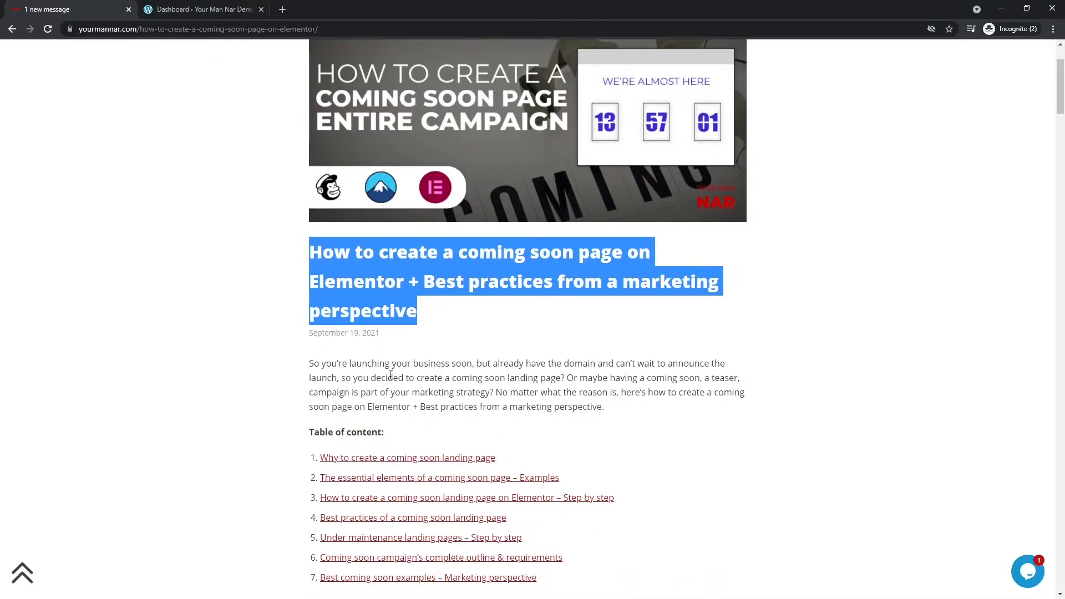
{"action": "scroll", "coordinate": [380, 369], "scroll_direction": "down", "scroll_amount": 2}
{"action": "scroll", "coordinate": [244, 404], "scroll_direction": "up", "scroll_amount": 3}
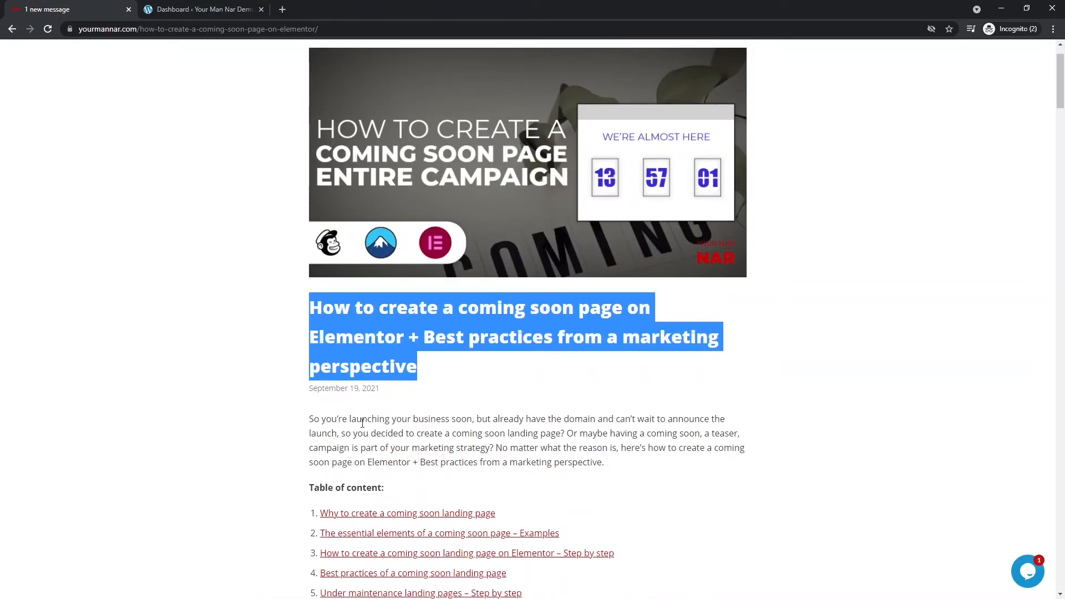
{"action": "scroll", "coordinate": [383, 407], "scroll_direction": "down", "scroll_amount": 2}
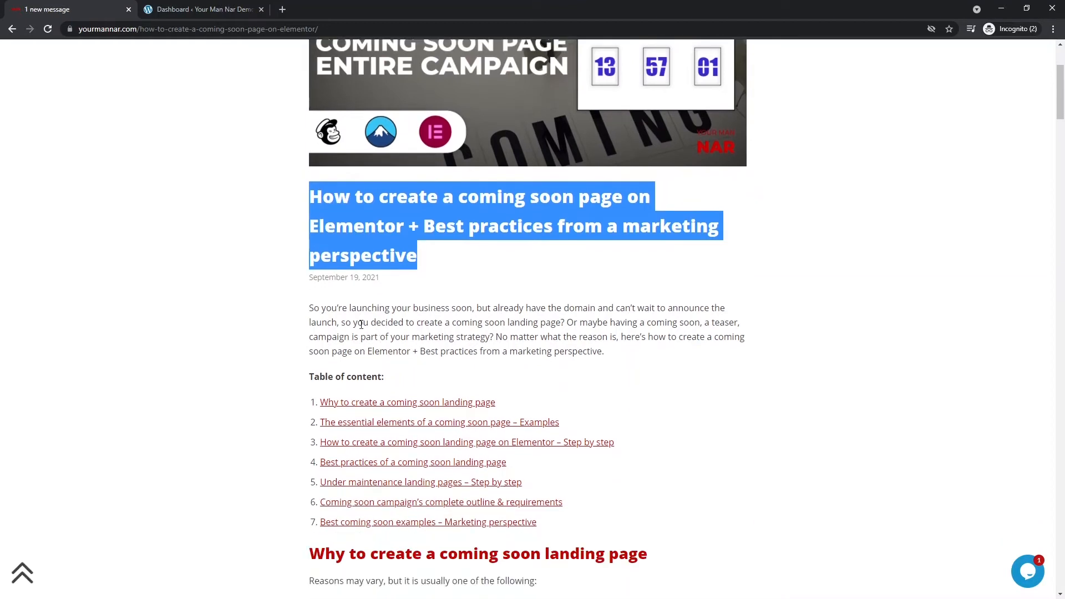
{"action": "left_click", "coordinate": [360, 324]}
{"action": "double_click", "coordinate": [361, 323]}
{"action": "scroll", "coordinate": [413, 388], "scroll_direction": "down", "scroll_amount": 1}
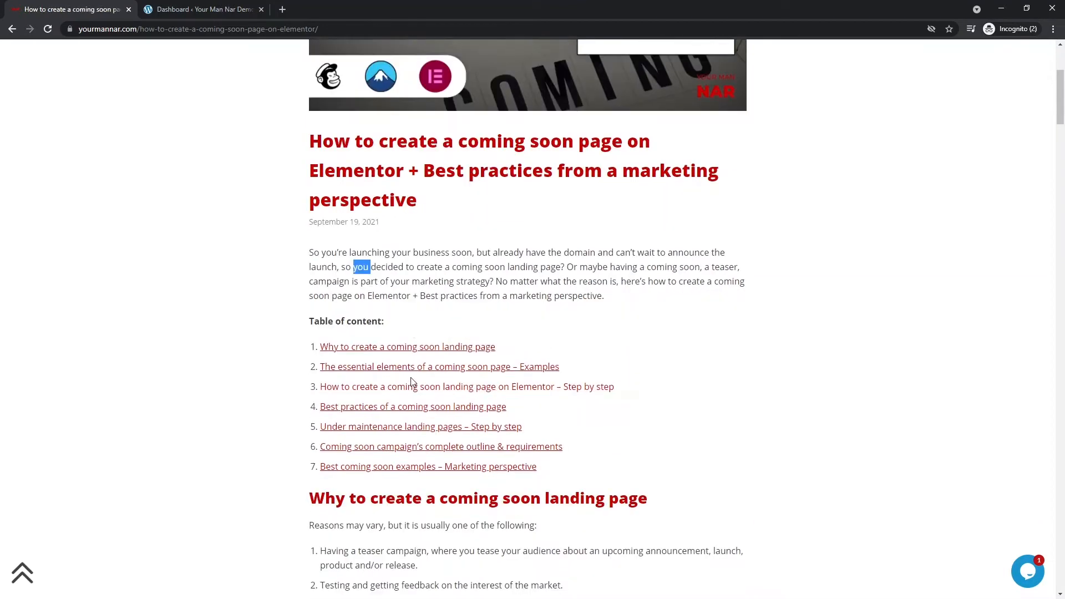
{"action": "left_click", "coordinate": [403, 282]}
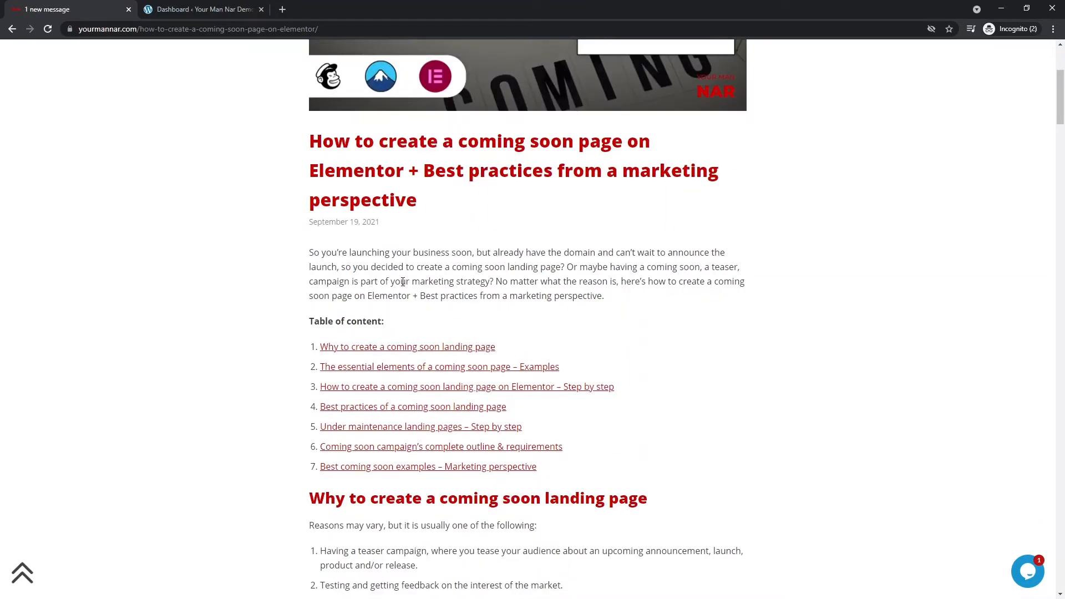
{"action": "scroll", "coordinate": [401, 288], "scroll_direction": "down", "scroll_amount": 1}
{"action": "scroll", "coordinate": [294, 369], "scroll_direction": "down", "scroll_amount": 3}
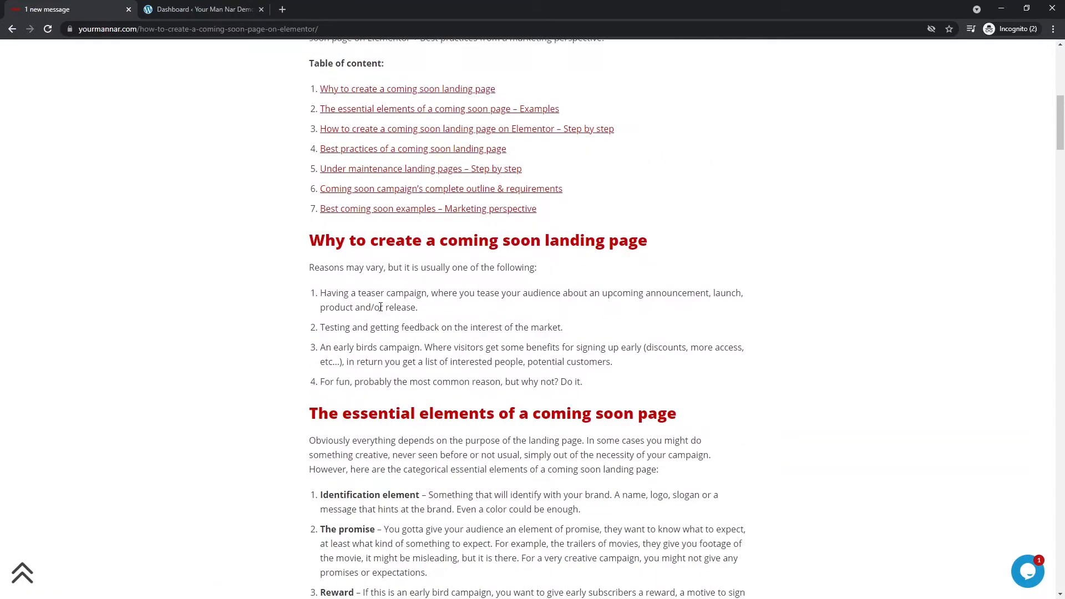
{"action": "scroll", "coordinate": [263, 322], "scroll_direction": "up", "scroll_amount": 3}
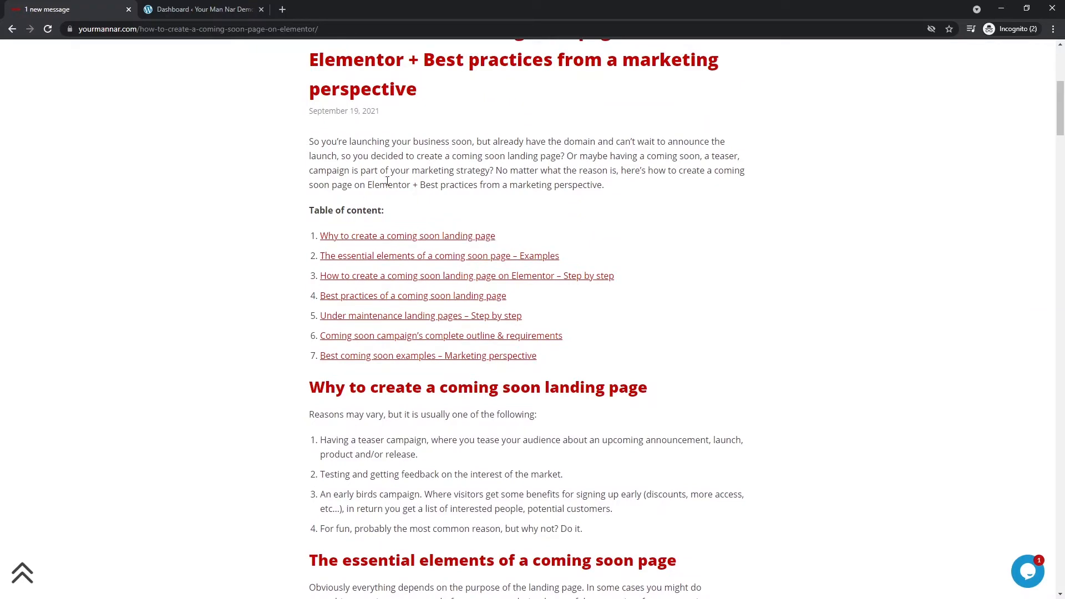
{"action": "scroll", "coordinate": [421, 244], "scroll_direction": "up", "scroll_amount": 6}
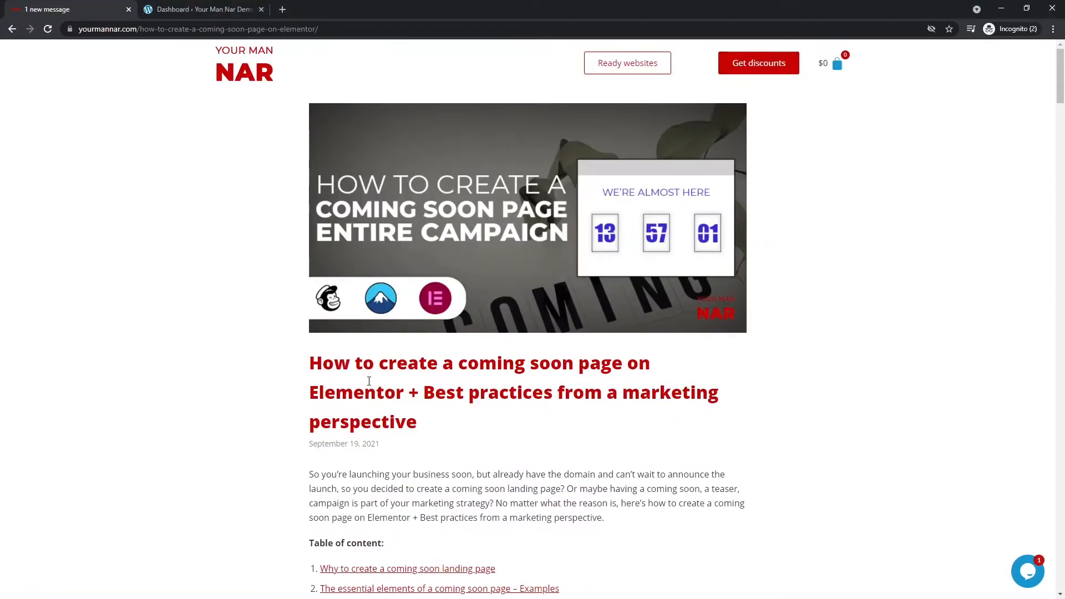
{"action": "triple_click", "coordinate": [365, 372]}
- From the WordPress admin, list installed plugins: Contact Form 7, Elementor, Happy Elementor Addons, HT Mega
{"action": "left_click", "coordinate": [194, 9]}
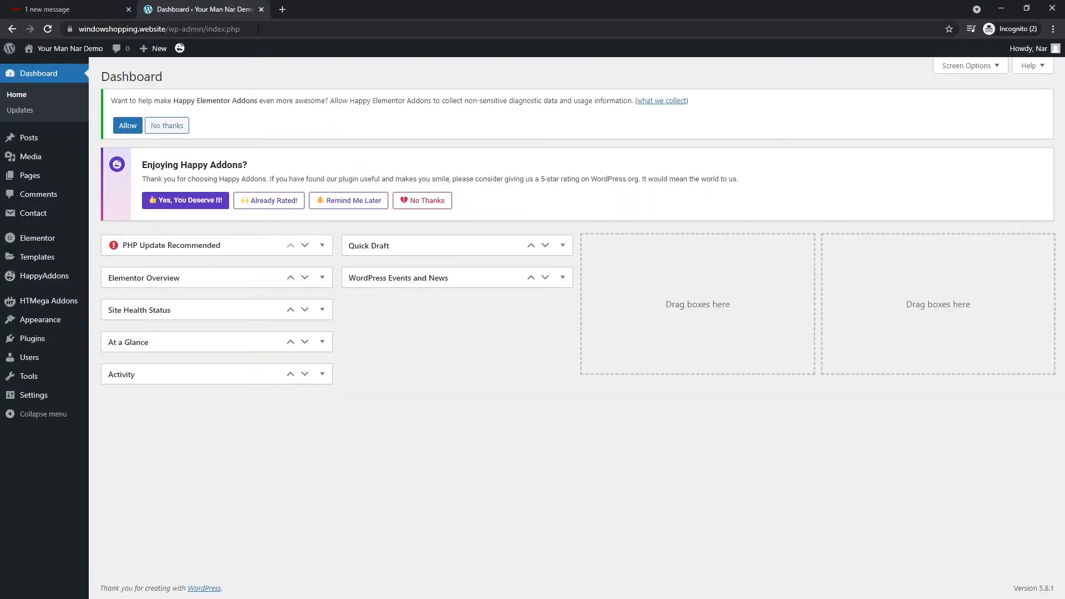
{"action": "left_click_drag", "start_coordinate": [169, 30], "coordinate": [76, 30]}
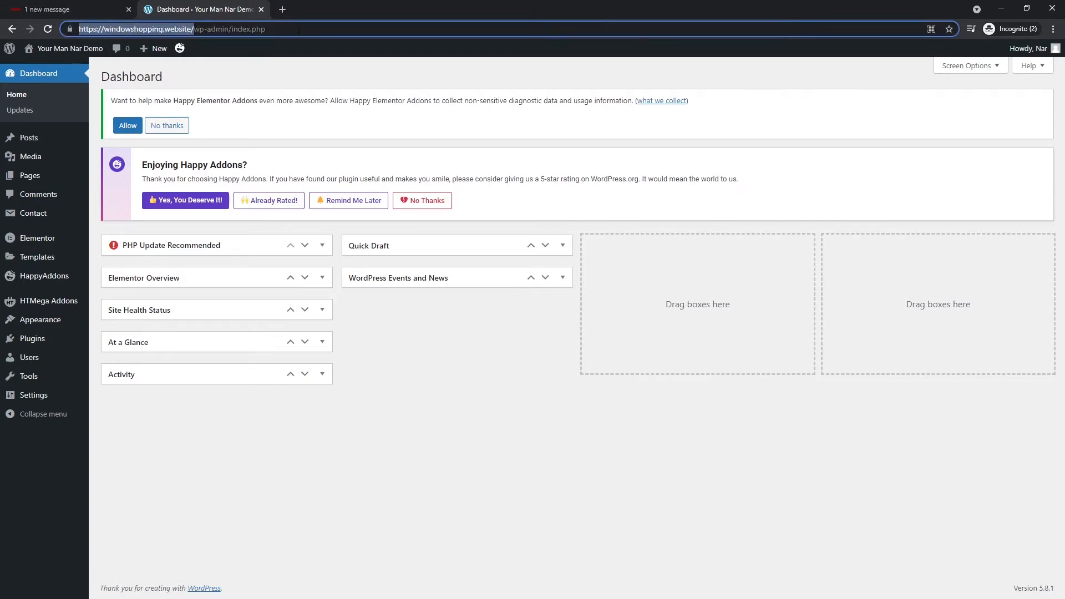
{"action": "left_click", "coordinate": [135, 33]}
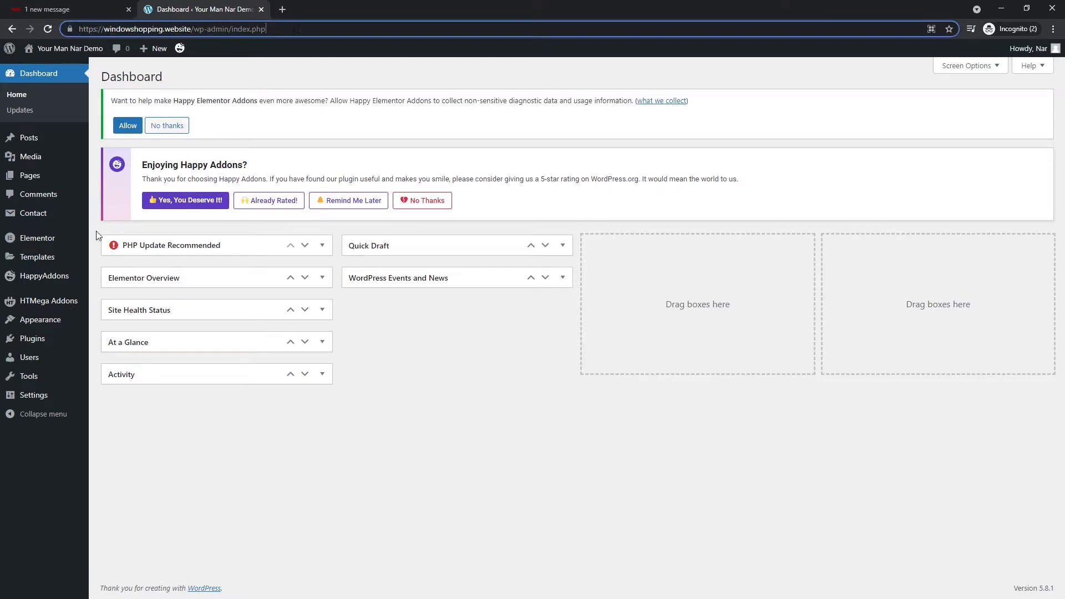
{"action": "left_click", "coordinate": [42, 342]}
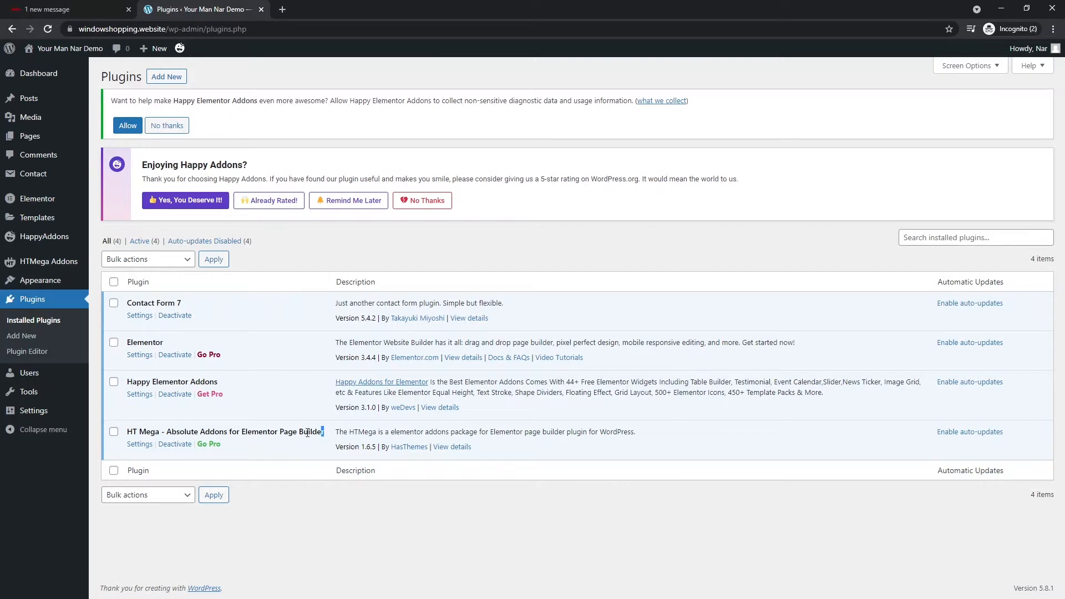
{"action": "left_click_drag", "start_coordinate": [324, 433], "coordinate": [131, 326]}
{"action": "left_click", "coordinate": [310, 514]}
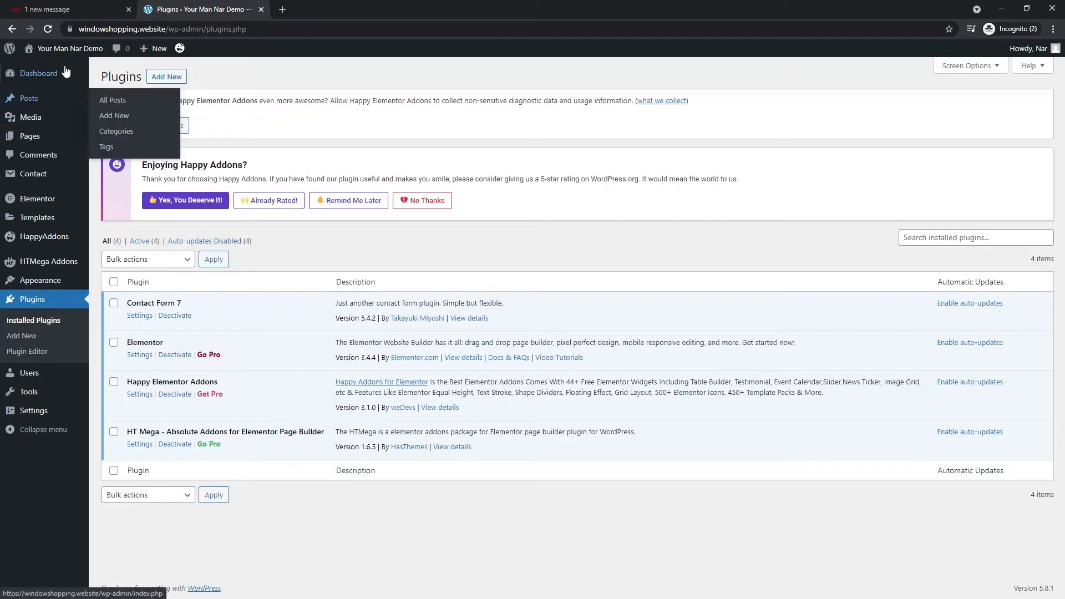
{"action": "mouse_move", "coordinate": [52, 284]}
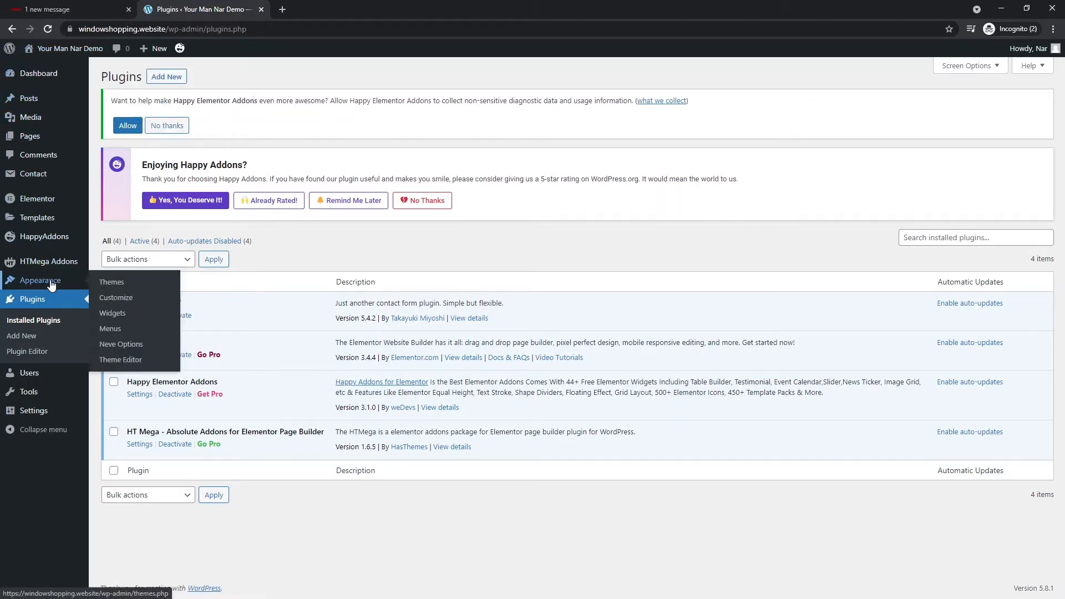
- Add a new Page-type template named 'Coming Soon LP' from Saved Templates
{"action": "left_click", "coordinate": [59, 223]}
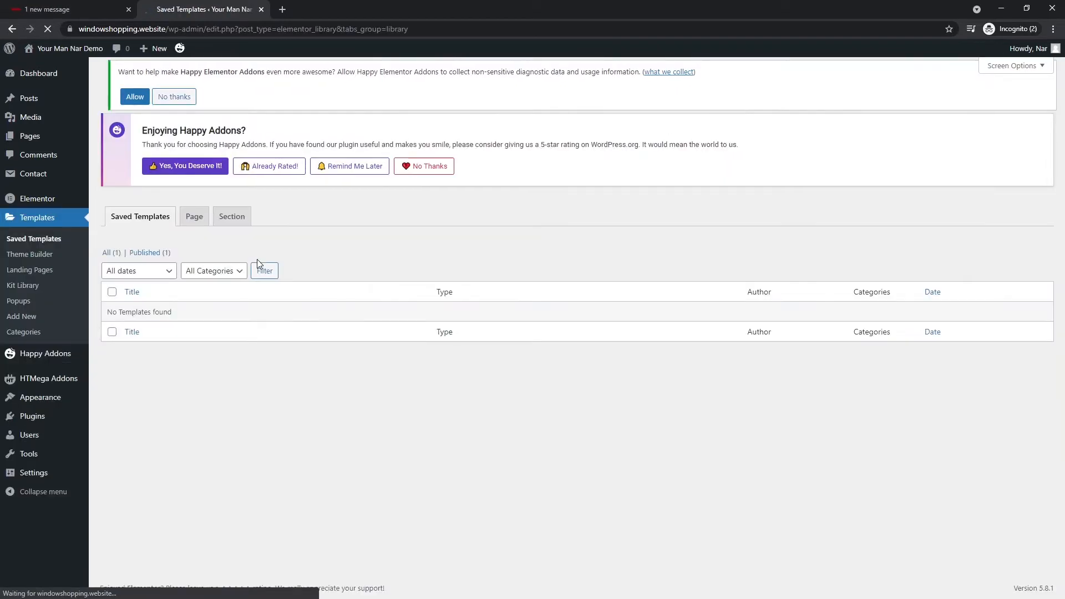
{"action": "left_click", "coordinate": [242, 72]}
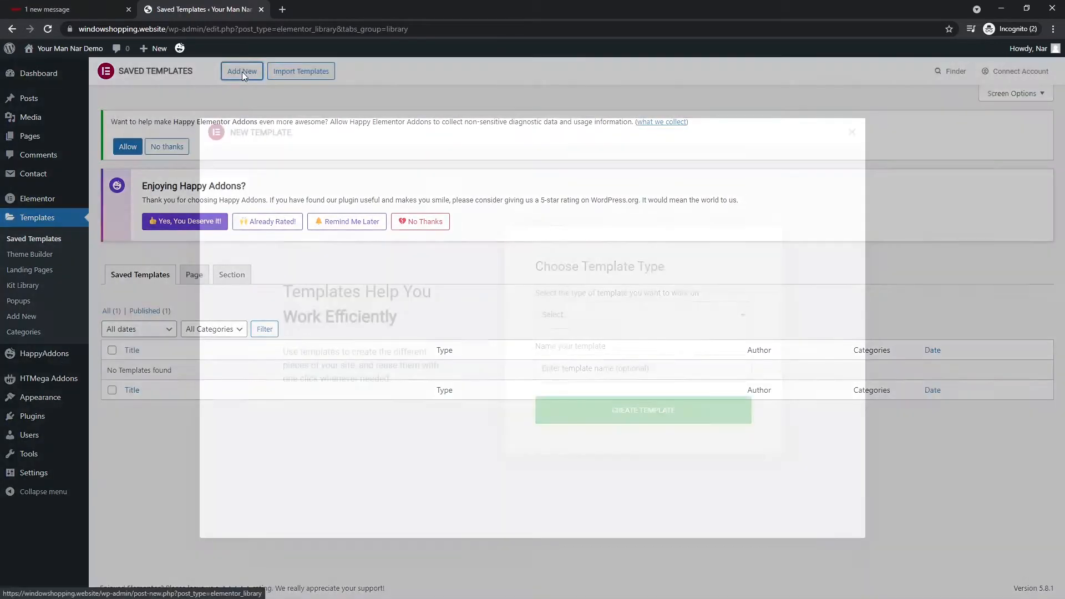
{"action": "left_click", "coordinate": [597, 319]}
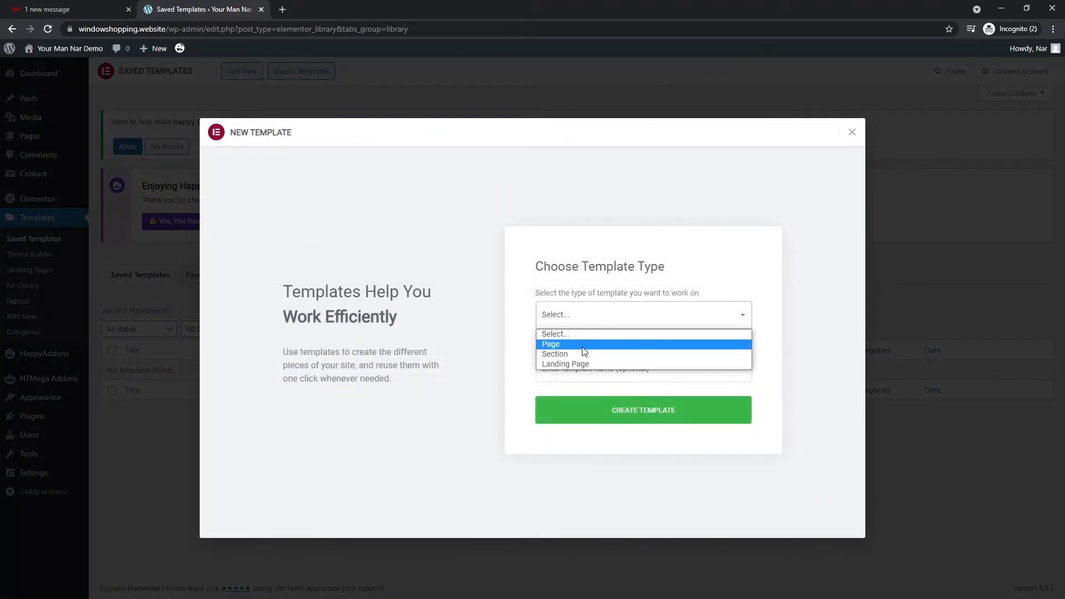
{"action": "left_click", "coordinate": [582, 345]}
{"action": "left_click", "coordinate": [593, 373]}
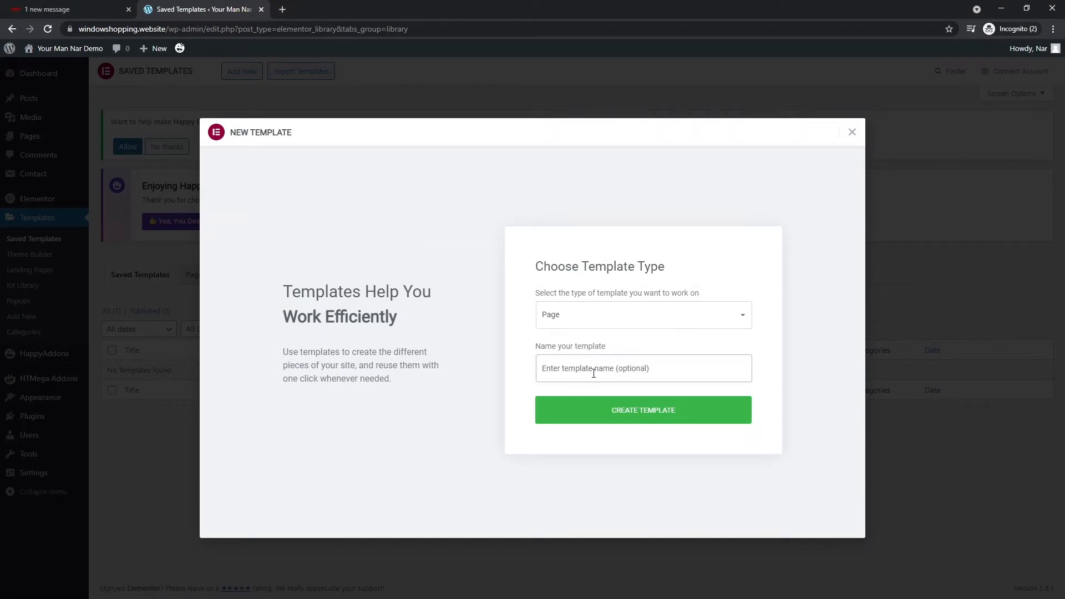
{"action": "type", "text": "Coming Soon LP"}
{"action": "left_click", "coordinate": [675, 416]}
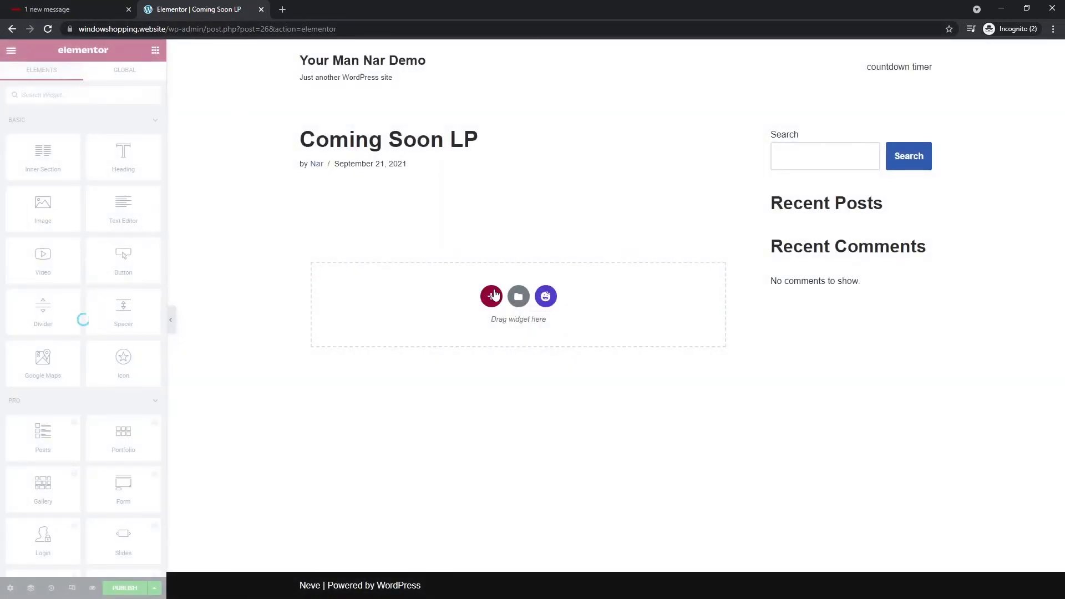
- Copy the wp-admin address and load it in a new incognito tab placed second
{"action": "left_click_drag", "start_coordinate": [203, 35], "coordinate": [79, 30]}
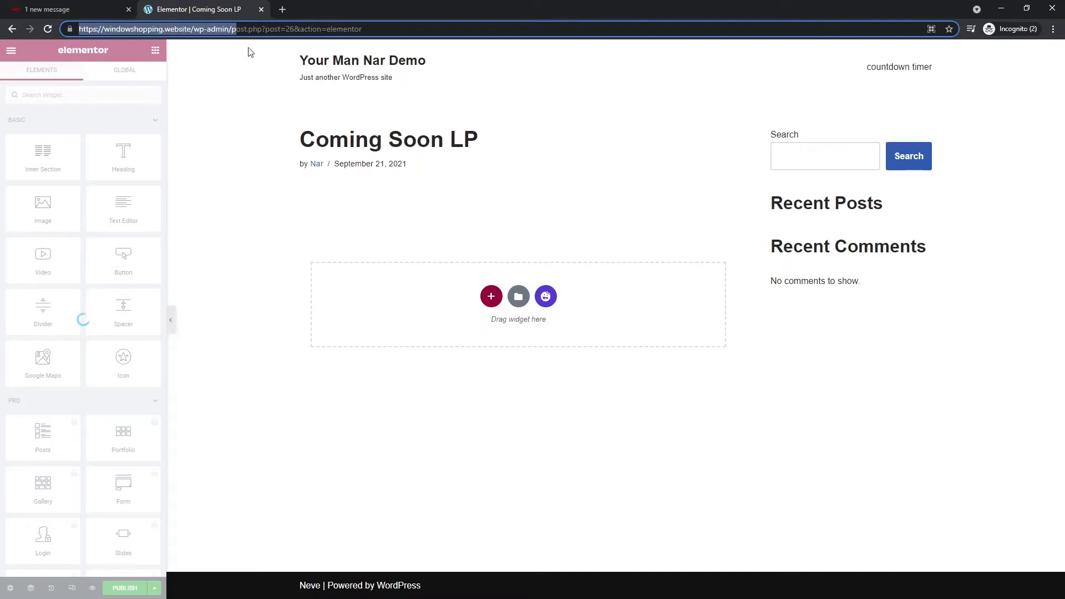
{"action": "left_click_drag", "start_coordinate": [232, 29], "coordinate": [56, 25]}
{"action": "key", "text": "ctrl+c"}
{"action": "key", "text": "ctrl+t"}
{"action": "key", "text": "ctrl+v"}
{"action": "key", "text": "Return"}
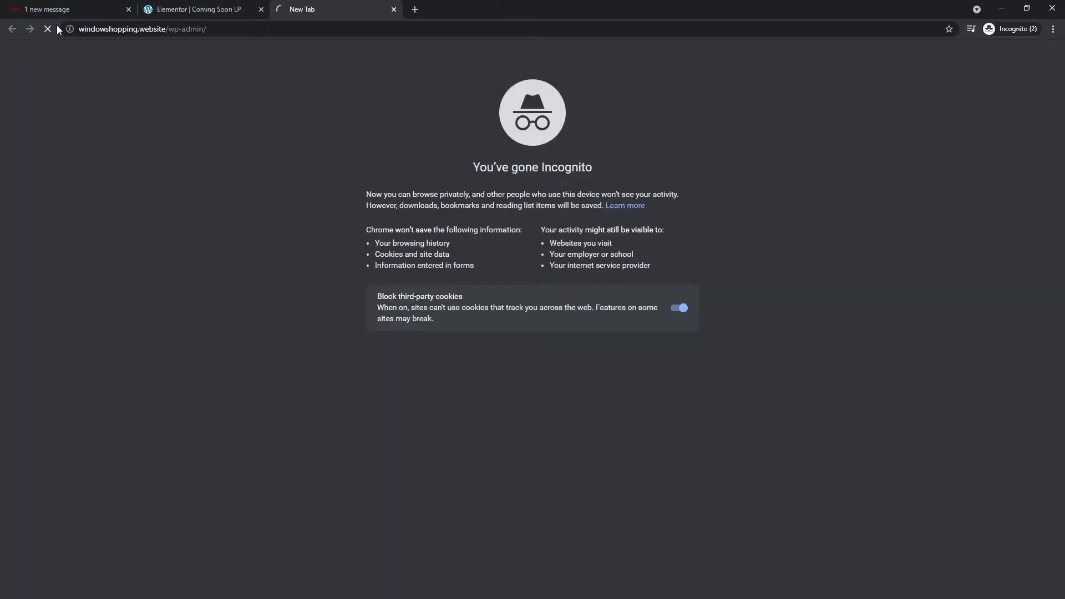
{"action": "left_click_drag", "start_coordinate": [350, 5], "coordinate": [205, 12]}
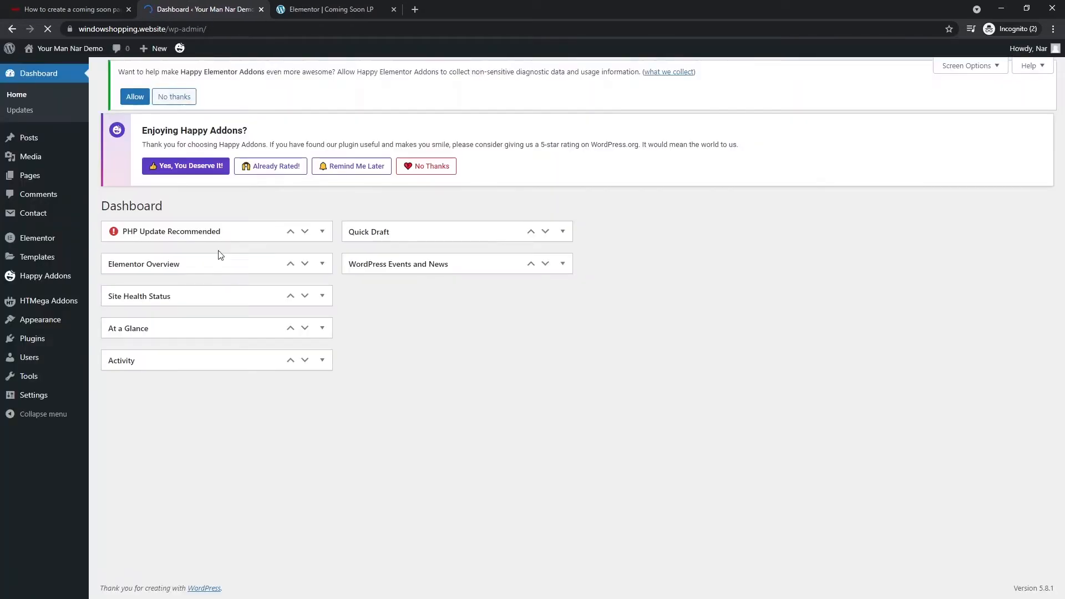
- Set Coming Soon LP's page template to Elementor Canvas and publish it
{"action": "left_click", "coordinate": [310, 8]}
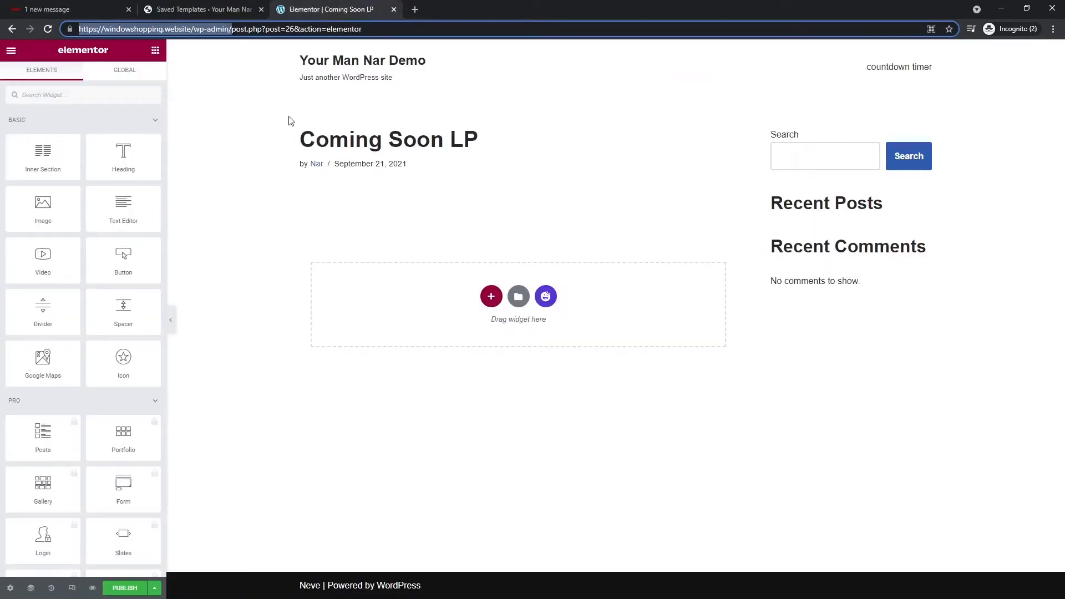
{"action": "left_click", "coordinate": [204, 9]}
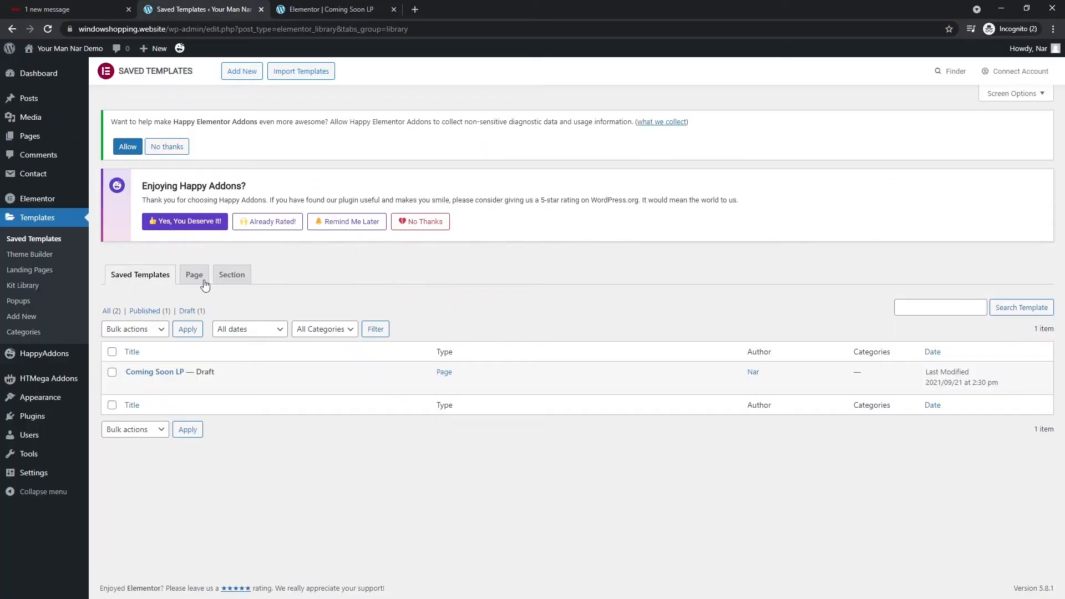
{"action": "left_click", "coordinate": [132, 388]}
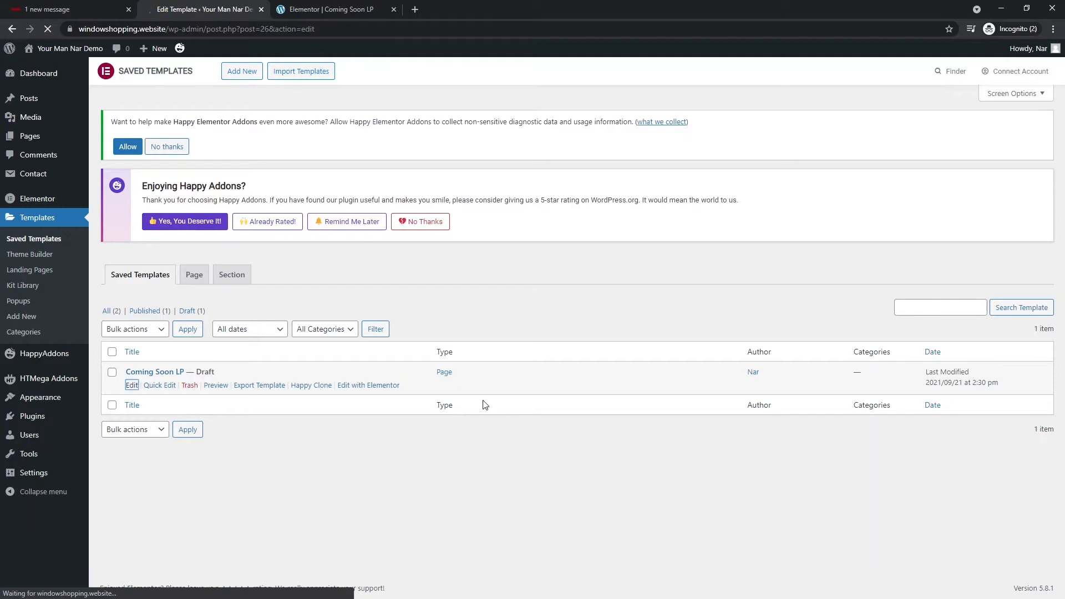
{"action": "scroll", "coordinate": [821, 388], "scroll_direction": "down", "scroll_amount": 2}
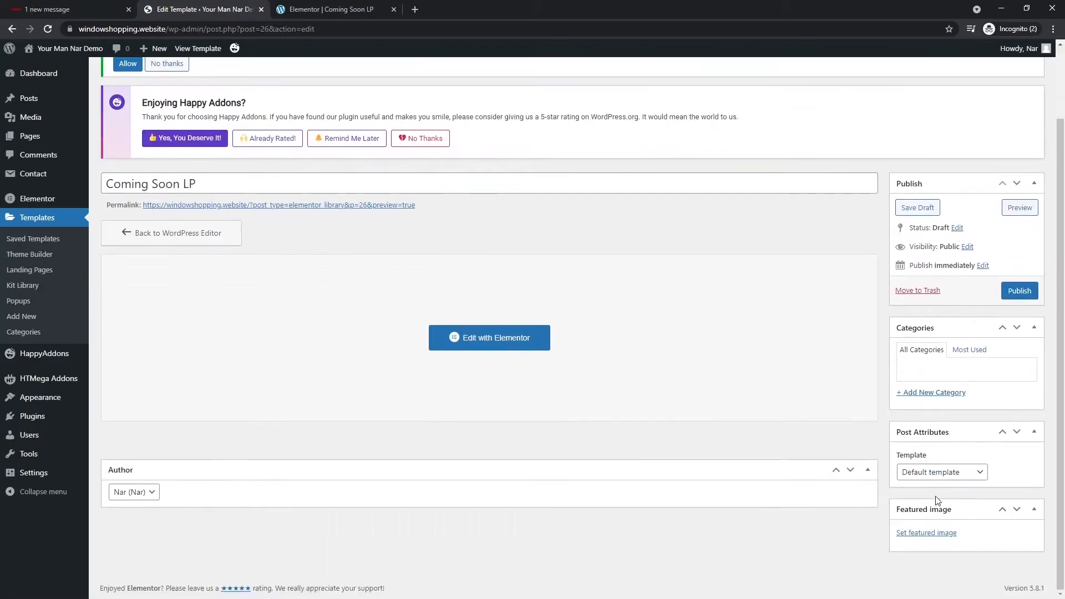
{"action": "scroll", "coordinate": [965, 355], "scroll_direction": "up", "scroll_amount": 1}
{"action": "scroll", "coordinate": [954, 455], "scroll_direction": "down", "scroll_amount": 1}
{"action": "left_click", "coordinate": [950, 472]}
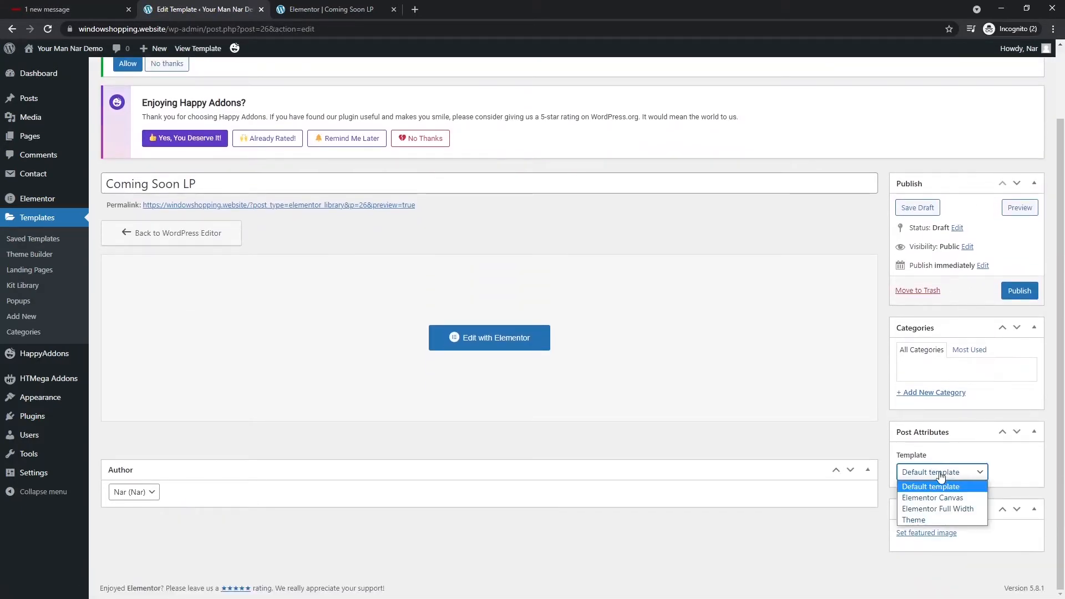
{"action": "left_click", "coordinate": [937, 497]}
{"action": "left_click", "coordinate": [1019, 291]}
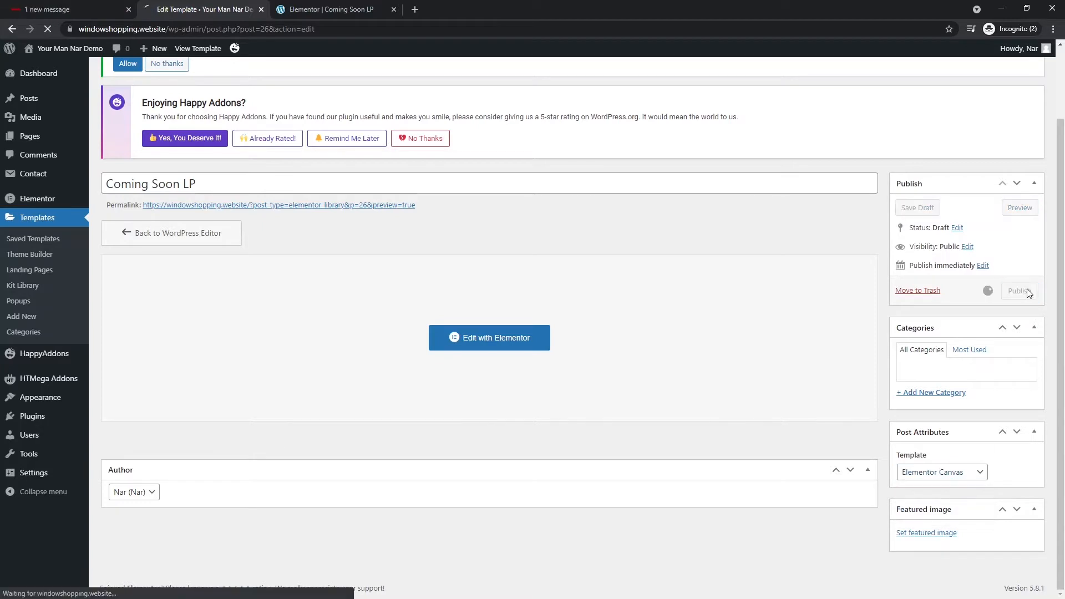
{"action": "left_click", "coordinate": [308, 10]}
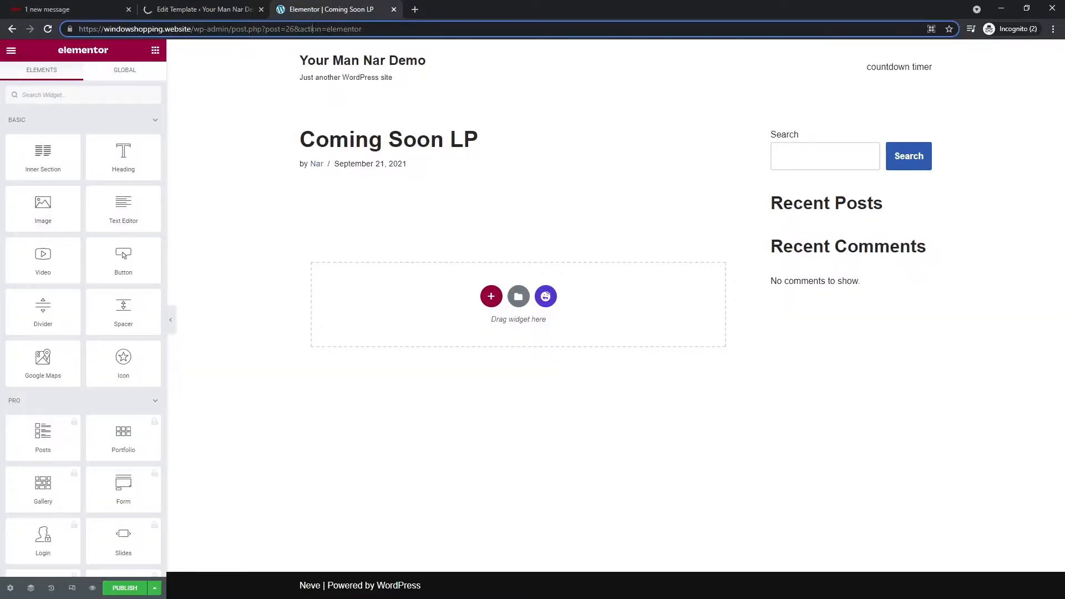
- Reload the Elementor editor to show Coming Soon LP as a blank full-width canvas
{"action": "key", "text": "Return"}
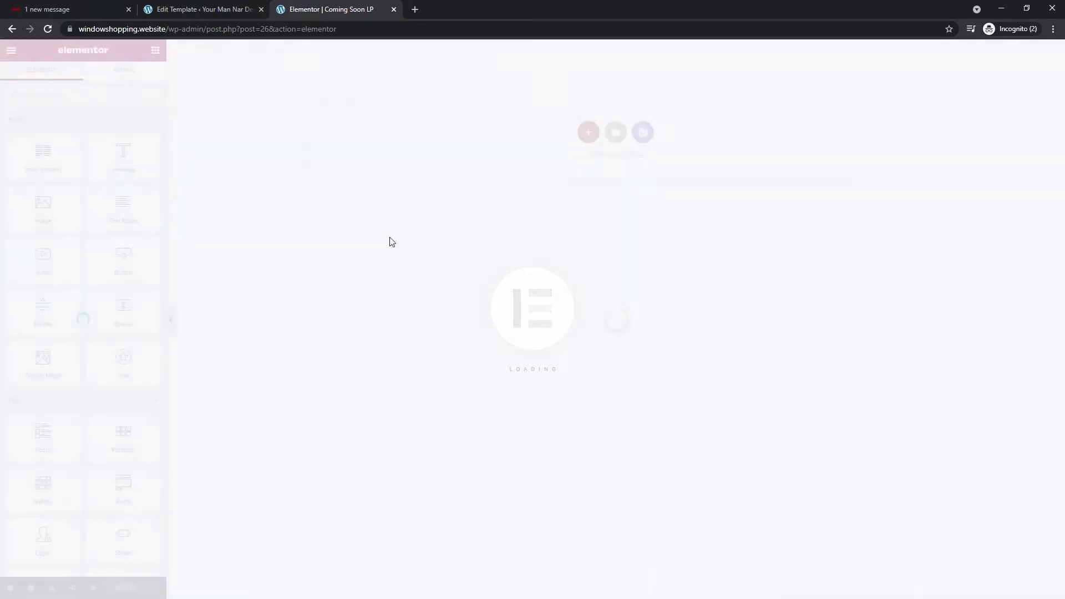
- Insert a two-column section and stack Heading, Text Editor and Button widgets in the left column
{"action": "left_click", "coordinate": [588, 133]}
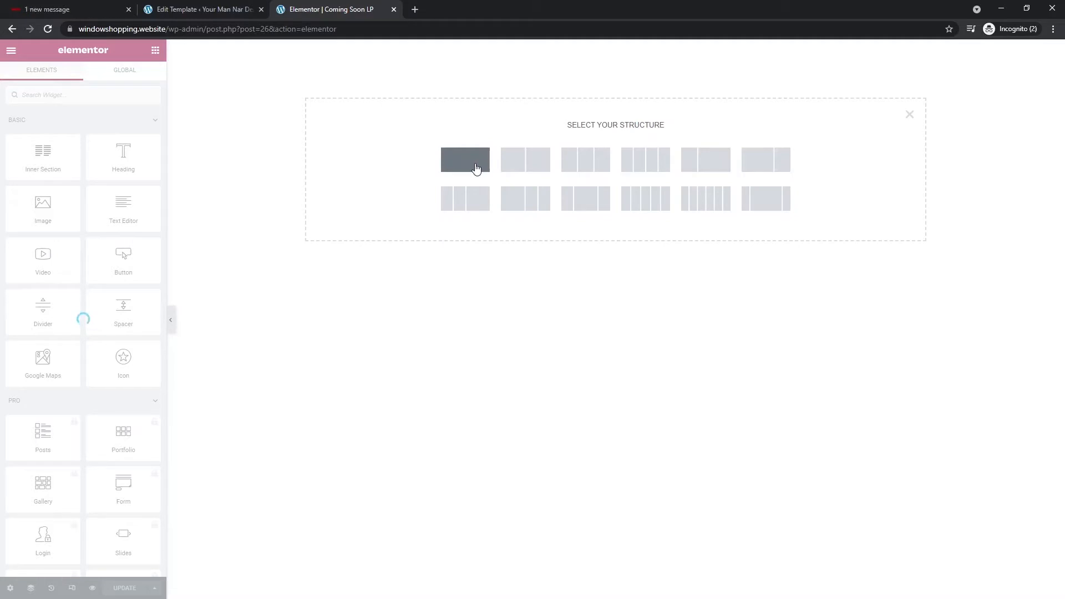
{"action": "left_click", "coordinate": [525, 162]}
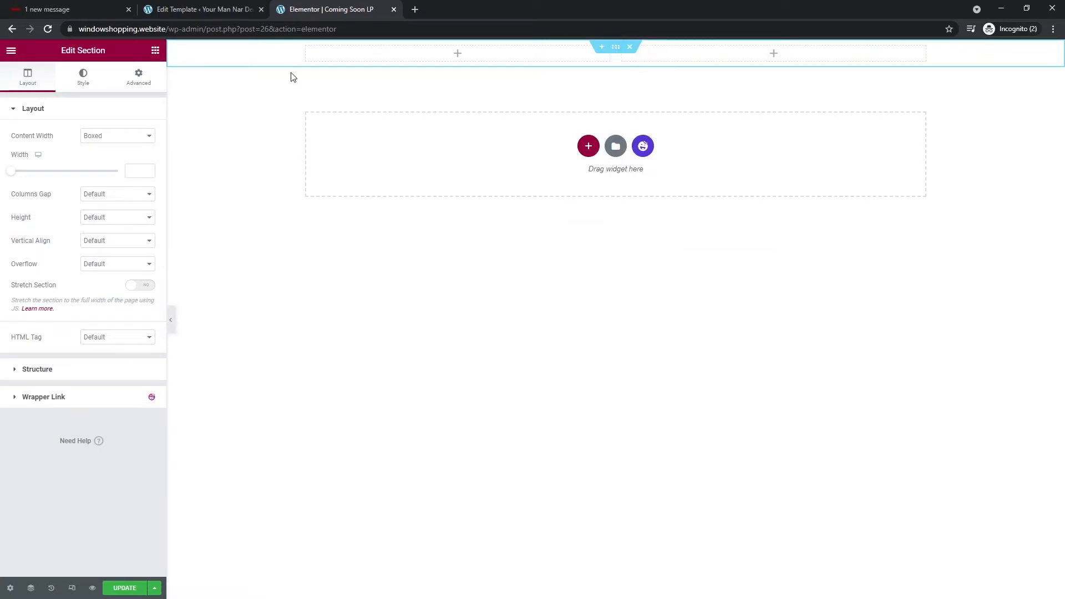
{"action": "left_click", "coordinate": [155, 51]}
{"action": "left_click_drag", "start_coordinate": [123, 157], "coordinate": [487, 56]}
{"action": "left_click", "coordinate": [156, 51]}
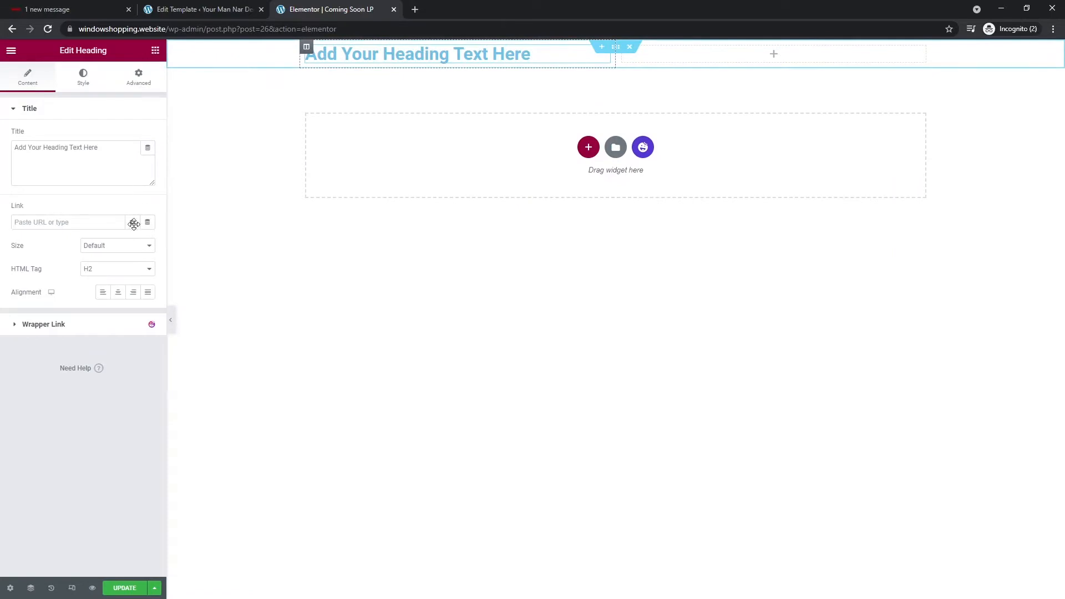
{"action": "left_click_drag", "start_coordinate": [132, 208], "coordinate": [442, 68]}
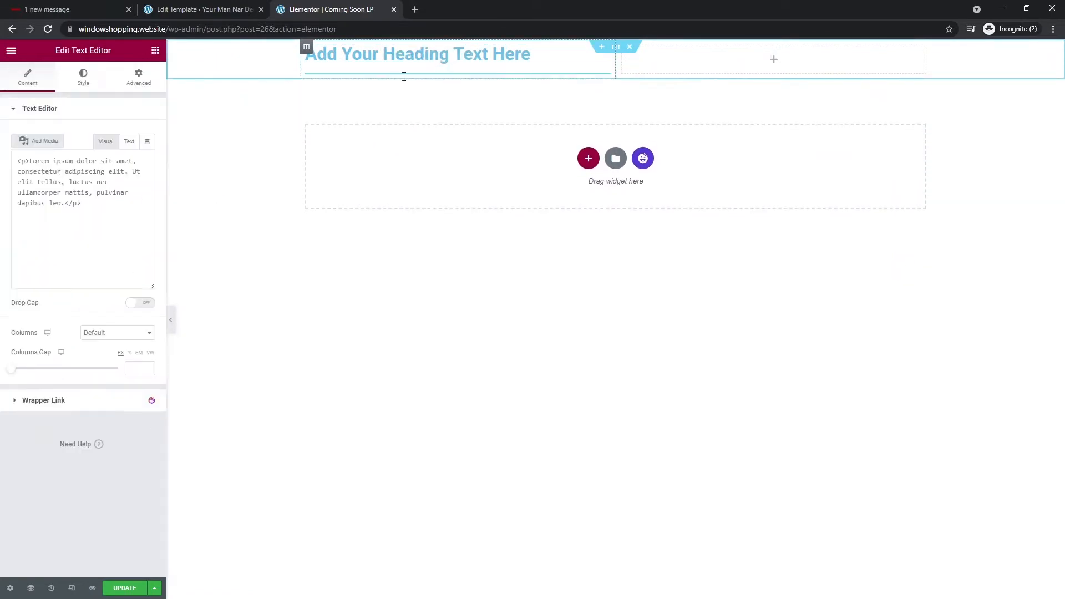
{"action": "left_click", "coordinate": [155, 50]}
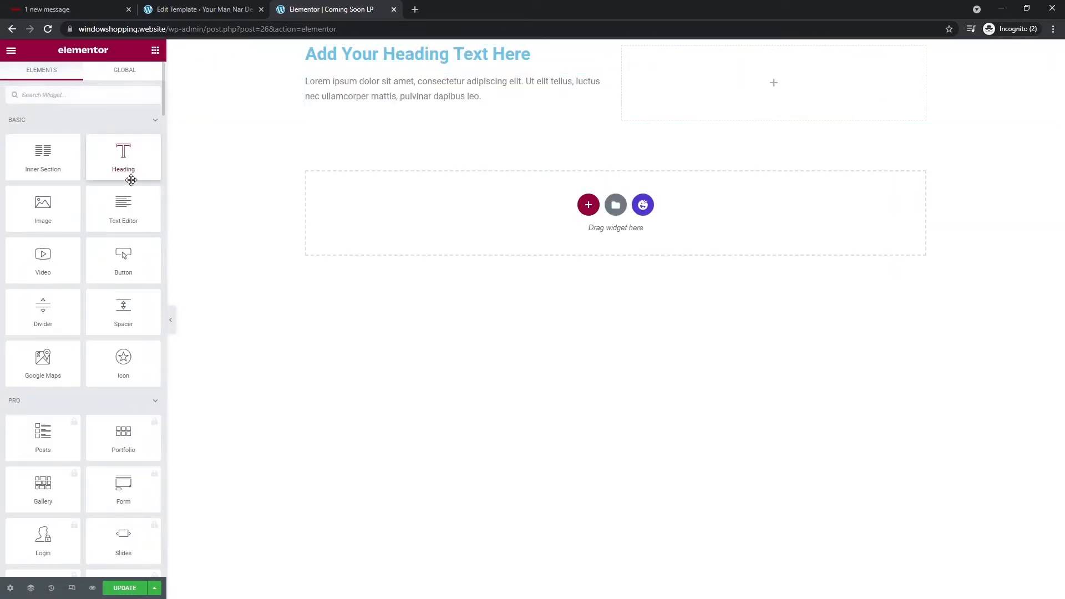
{"action": "left_click_drag", "start_coordinate": [118, 253], "coordinate": [392, 105]}
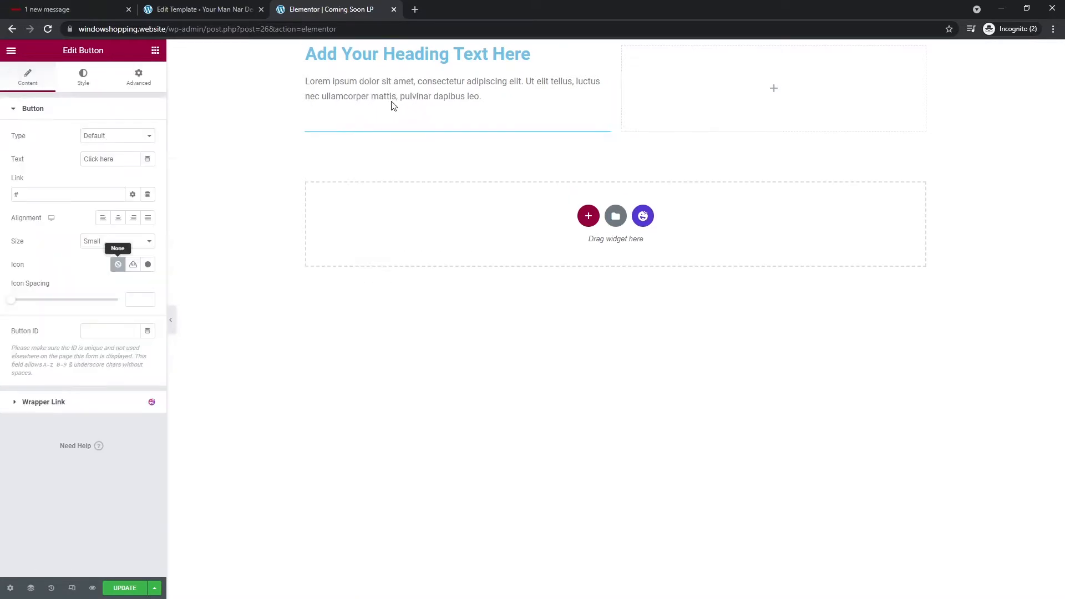
{"action": "left_click", "coordinate": [155, 50]}
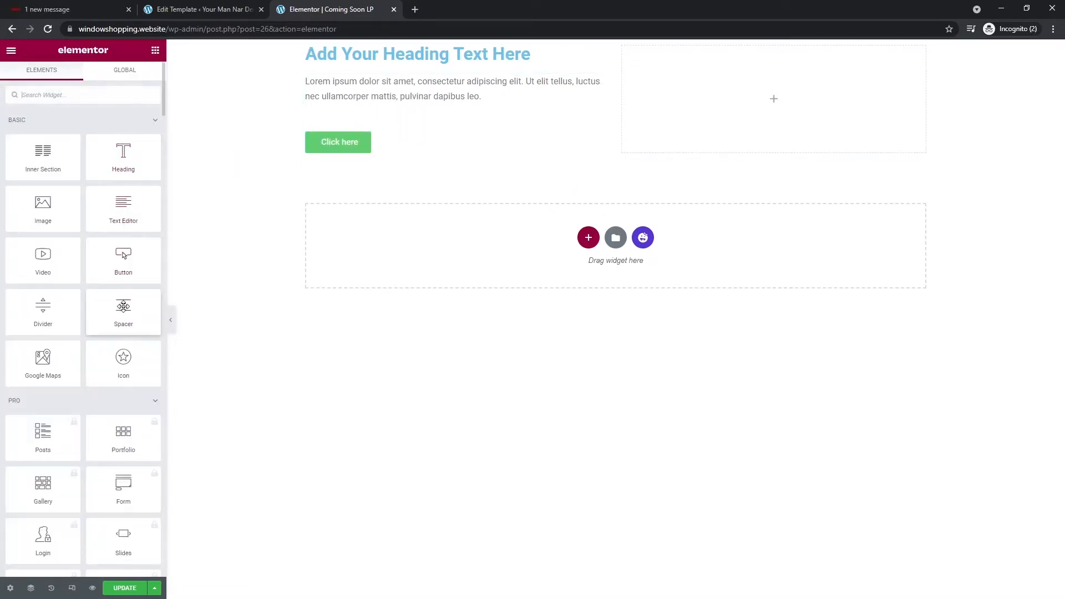
- Search widgets for 'social' and drop Social Icons beneath the Click here button
{"action": "scroll", "coordinate": [106, 372], "scroll_direction": "down", "scroll_amount": 2}
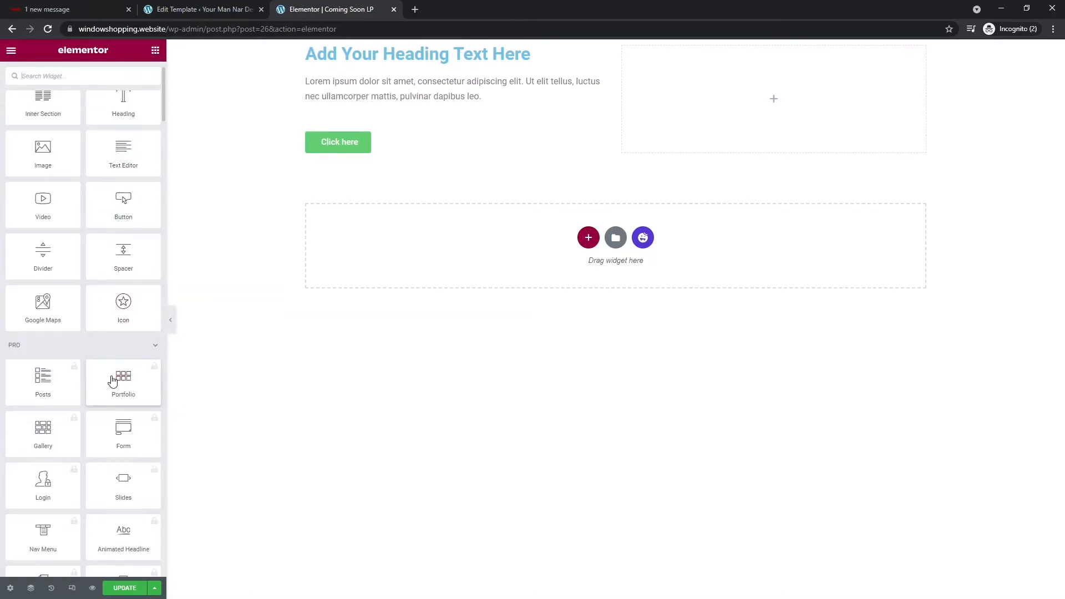
{"action": "scroll", "coordinate": [94, 386], "scroll_direction": "up", "scroll_amount": 2}
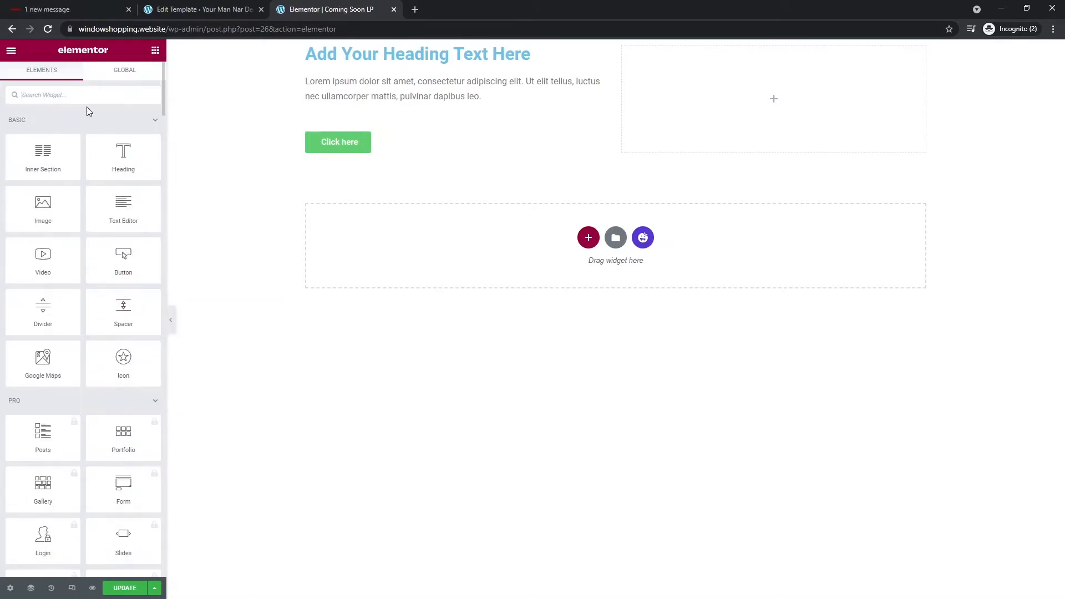
{"action": "type", "text": "social"}
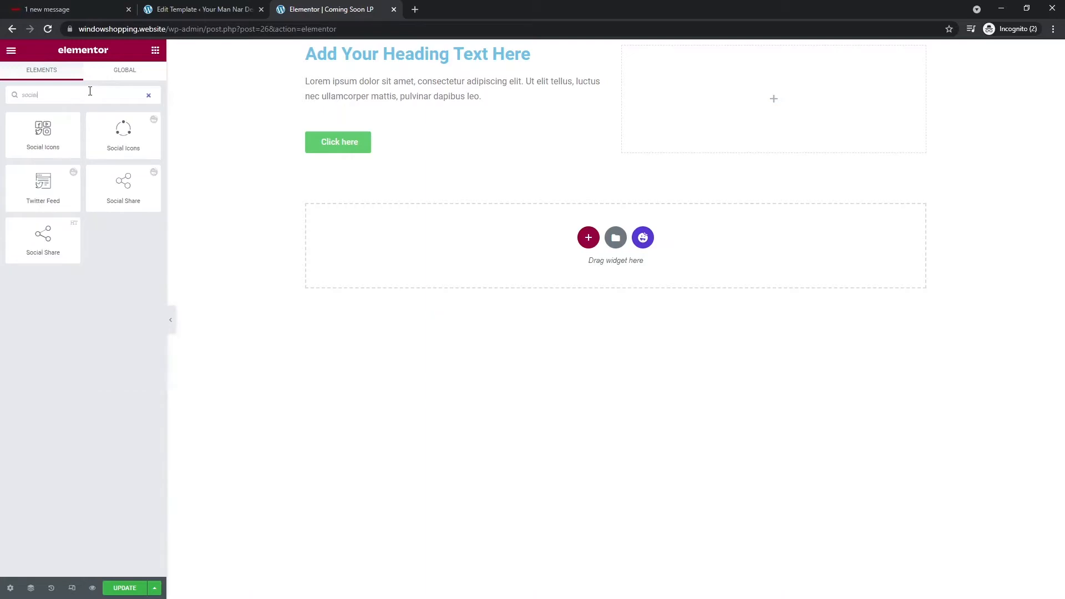
{"action": "left_click_drag", "start_coordinate": [72, 143], "coordinate": [402, 161]}
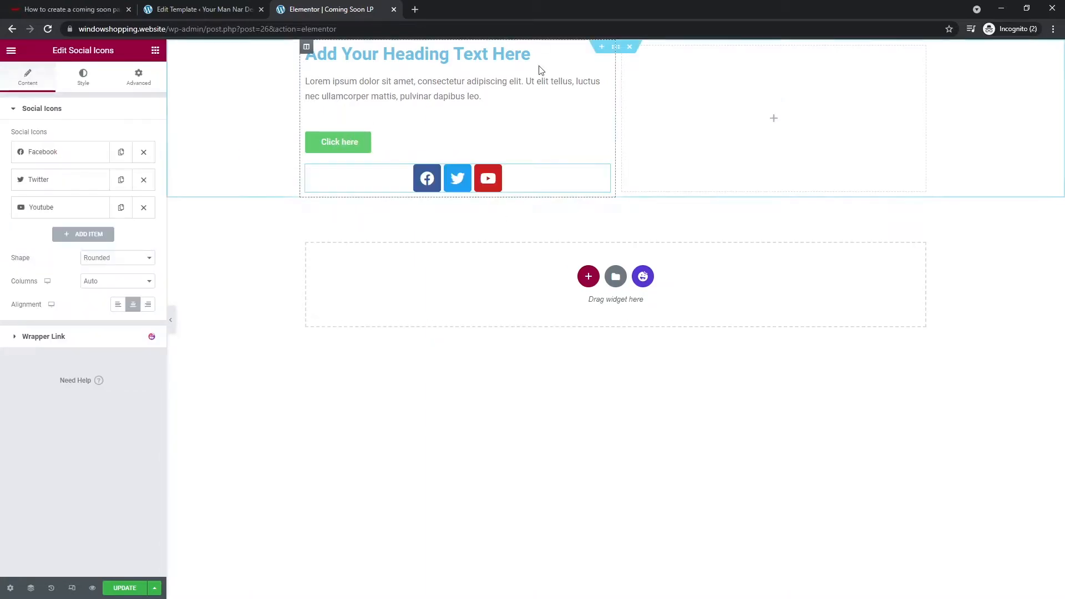
{"action": "left_click", "coordinate": [616, 47]}
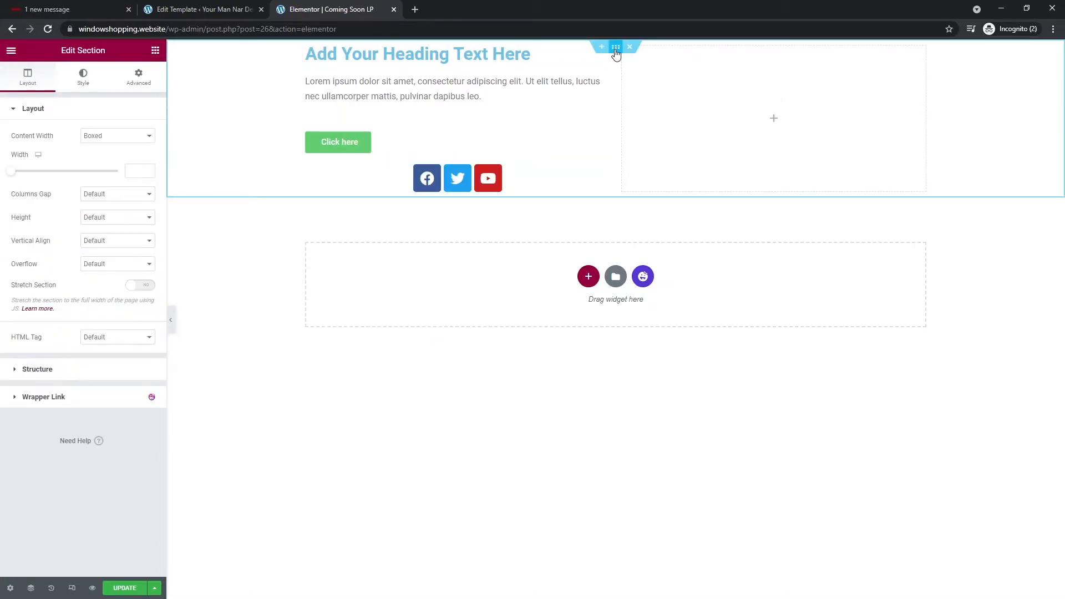
- Set the section height to Fit To Screen and its background type to Classic
{"action": "left_click", "coordinate": [101, 217]}
{"action": "left_click", "coordinate": [111, 237]}
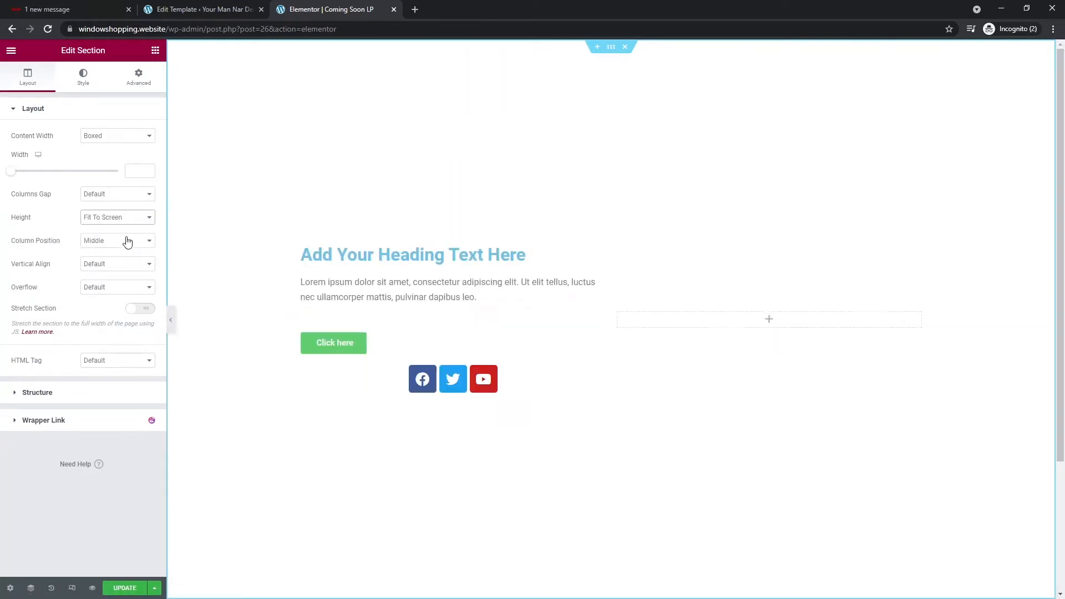
{"action": "left_click", "coordinate": [106, 88]}
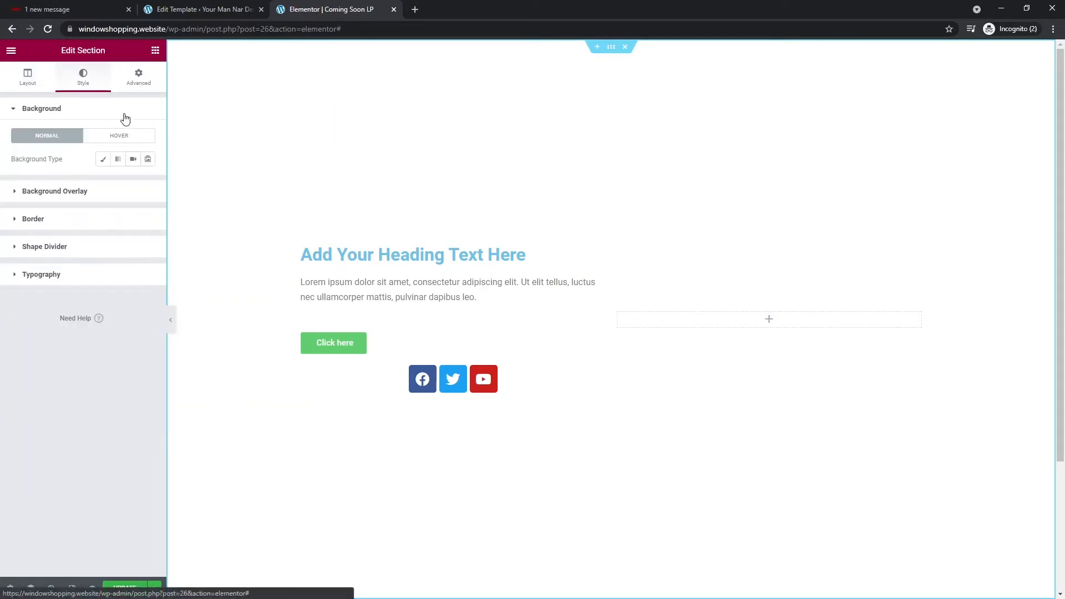
{"action": "left_click", "coordinate": [104, 159]}
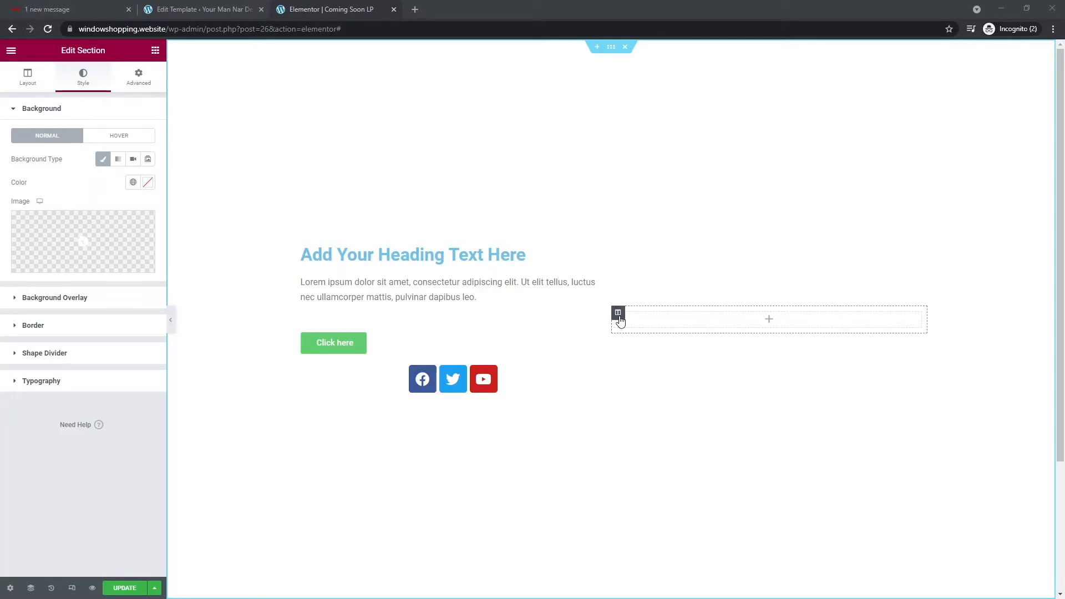
- Delete the empty right column so the content spans the full width
{"action": "right_click", "coordinate": [617, 313]}
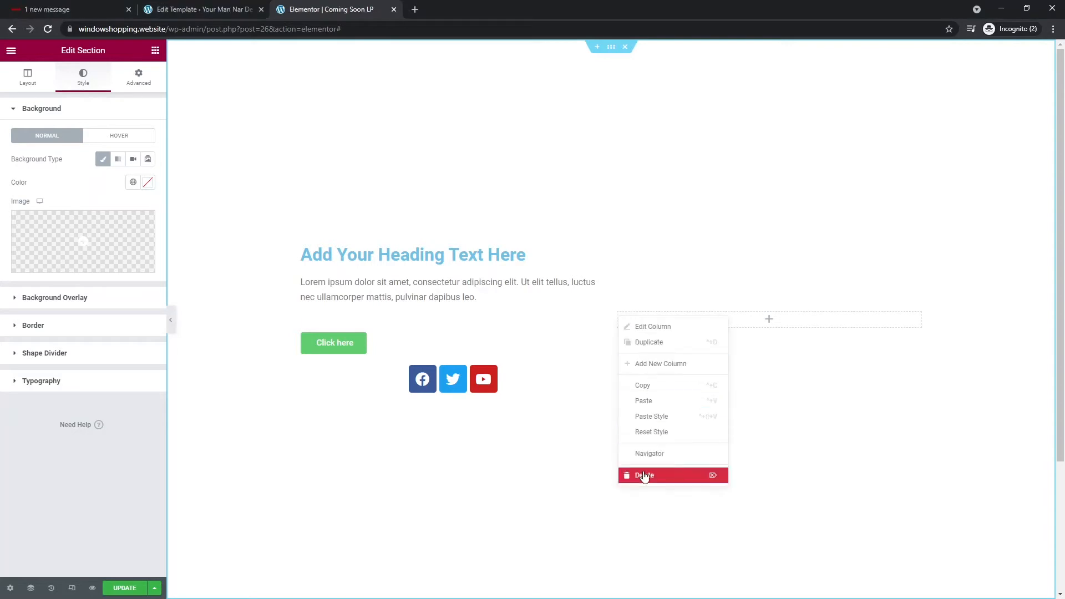
{"action": "left_click", "coordinate": [634, 474]}
{"action": "scroll", "coordinate": [614, 337], "scroll_direction": "down", "scroll_amount": 3}
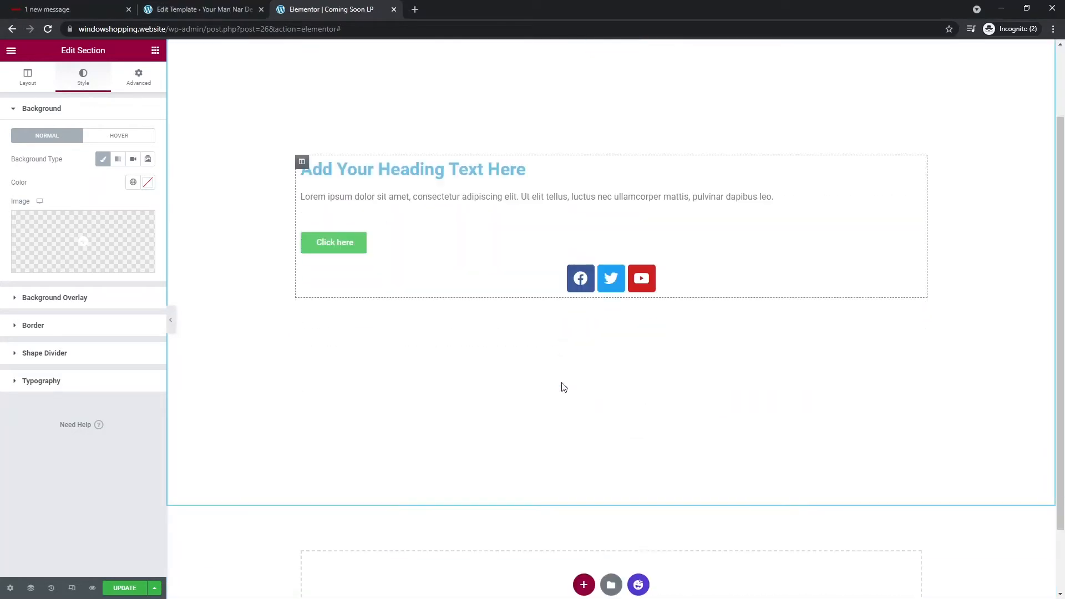
{"action": "scroll", "coordinate": [530, 380], "scroll_direction": "up", "scroll_amount": 3}
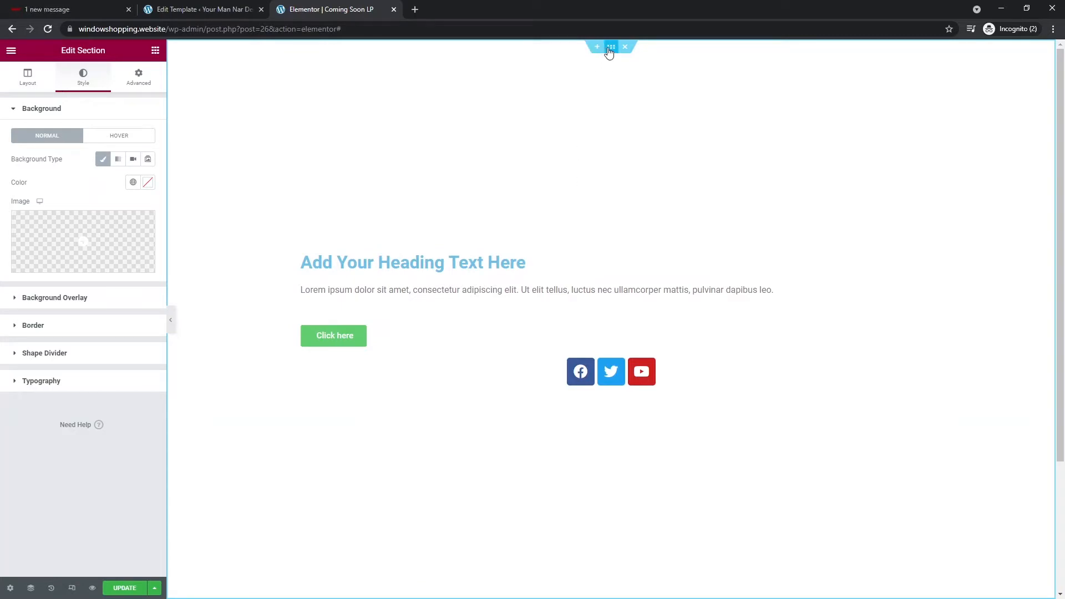
- Set the woman photo as section background at Center Right, No-repeat, Cover
{"action": "left_click", "coordinate": [116, 236]}
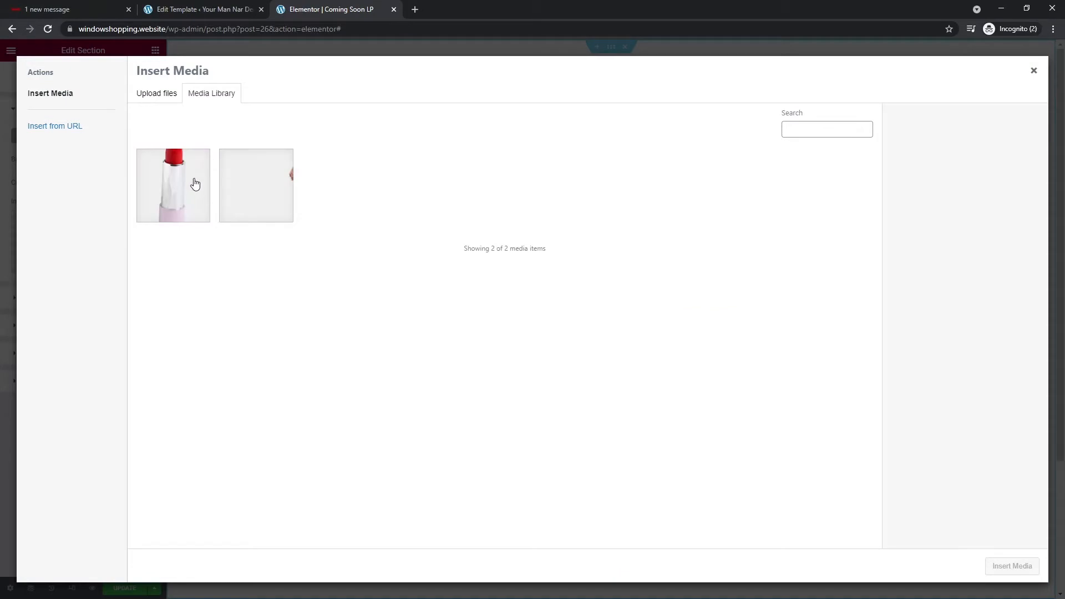
{"action": "left_click", "coordinate": [182, 198]}
{"action": "left_click", "coordinate": [258, 193]}
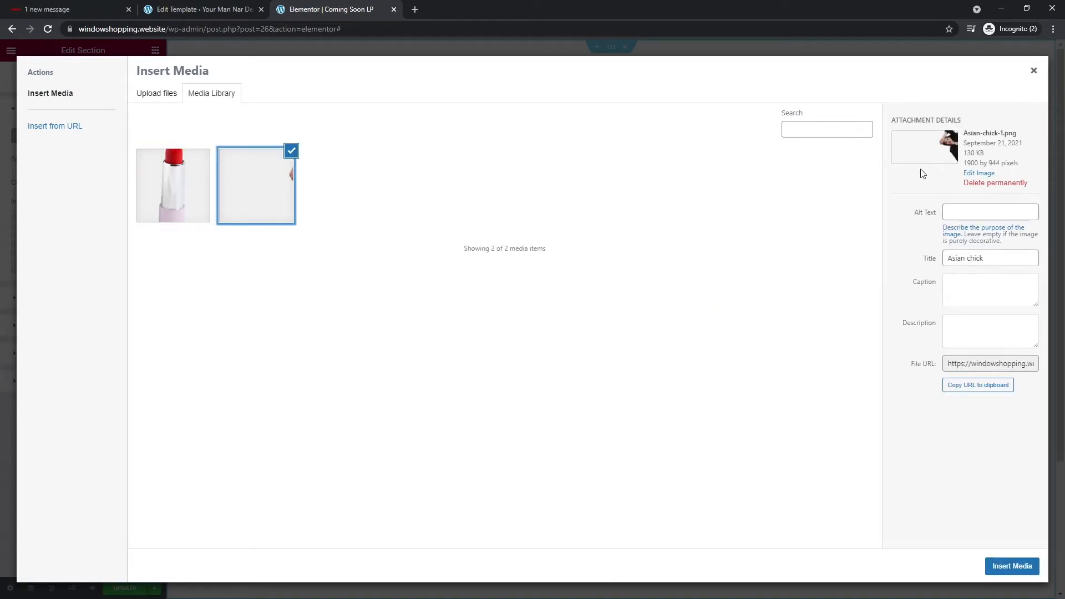
{"action": "left_click", "coordinate": [1011, 566]}
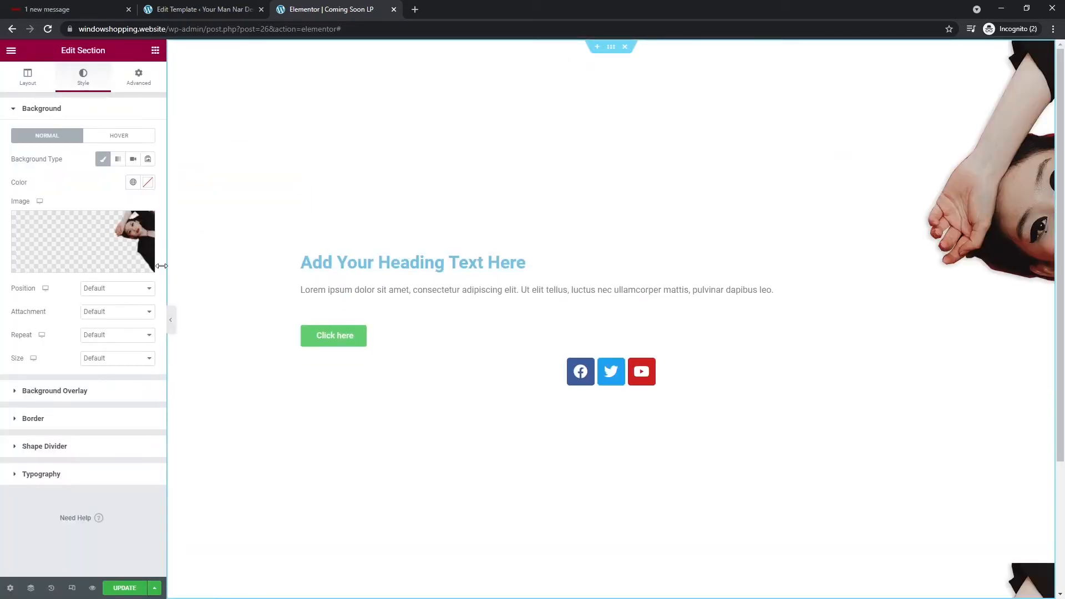
{"action": "left_click", "coordinate": [112, 288]}
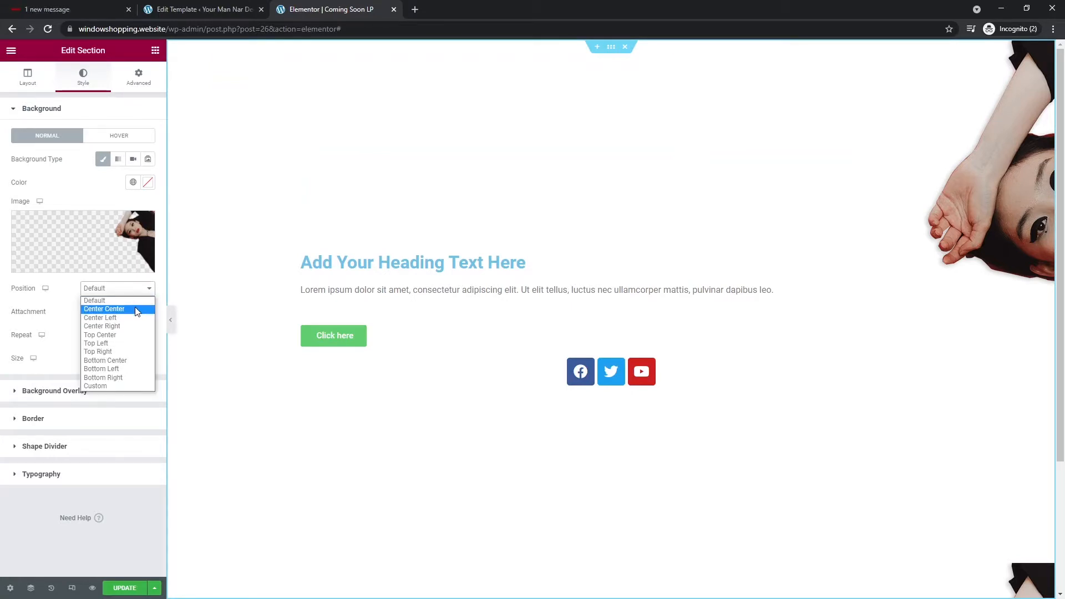
{"action": "left_click", "coordinate": [126, 329]}
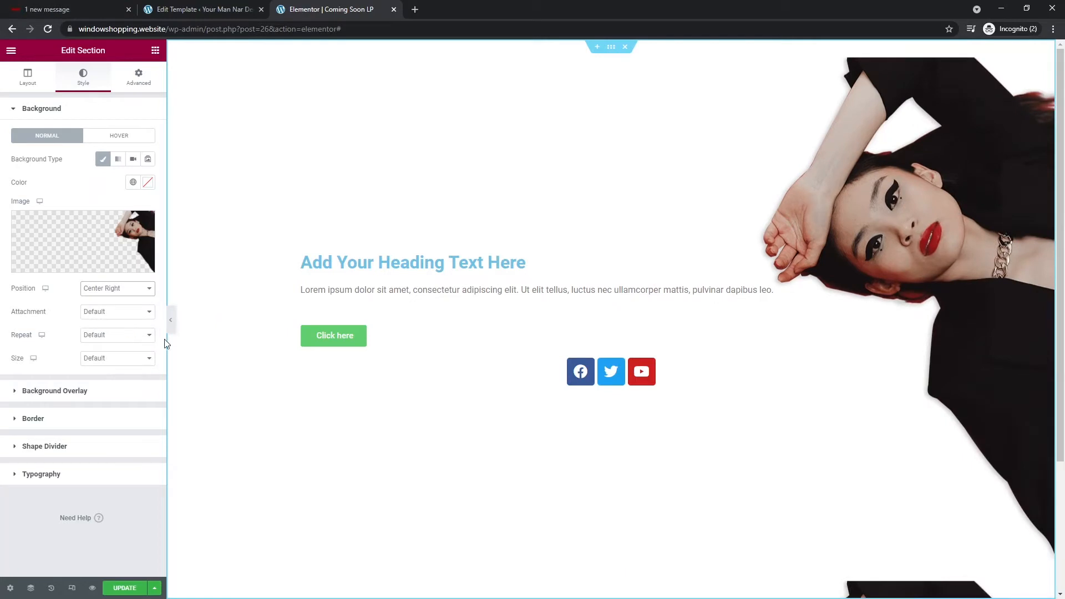
{"action": "left_click", "coordinate": [114, 335]}
{"action": "left_click", "coordinate": [106, 353]}
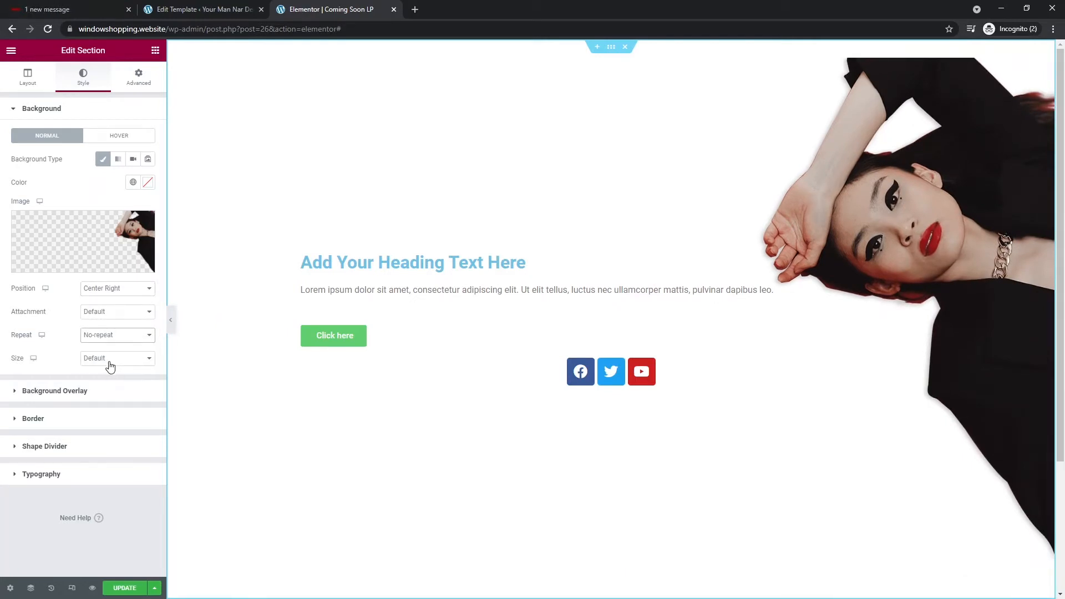
{"action": "left_click", "coordinate": [111, 358]}
{"action": "left_click", "coordinate": [111, 387]}
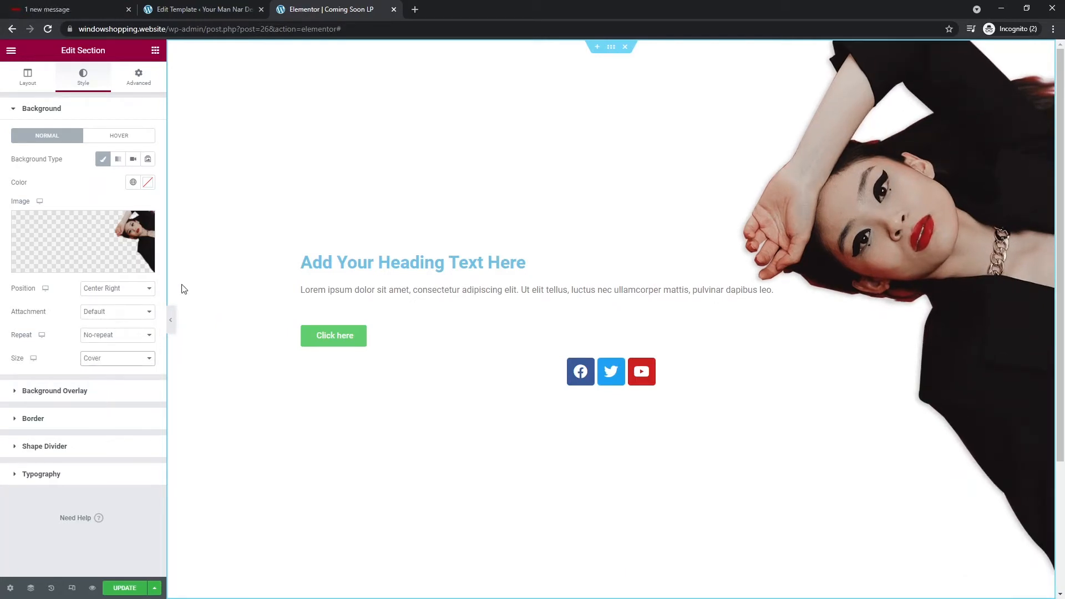
- Give the section a red background colour and collapse the panel for a wider preview
{"action": "left_click", "coordinate": [147, 182]}
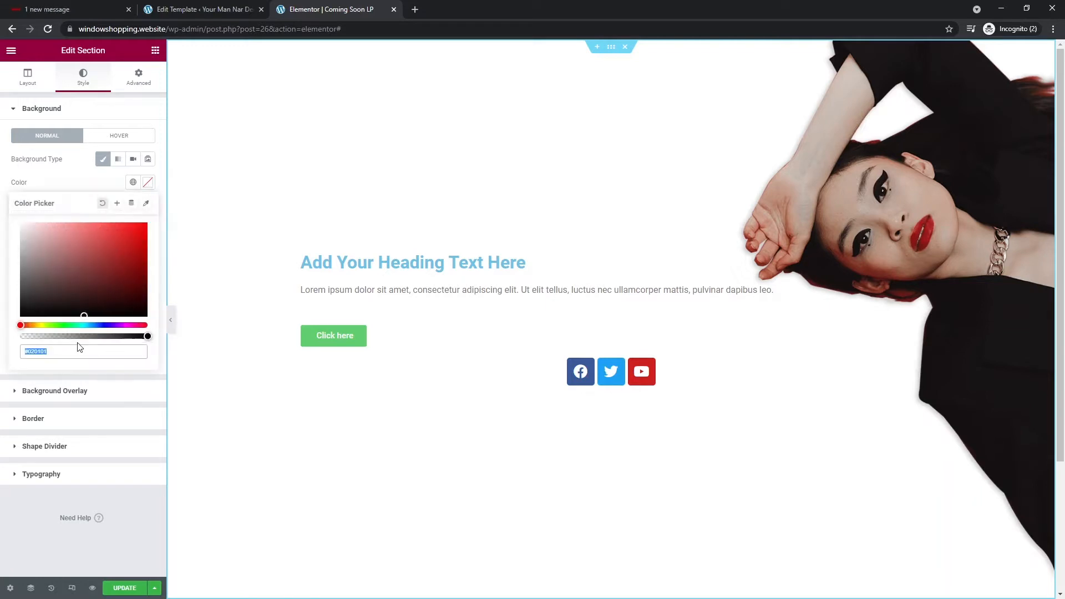
{"action": "key", "text": "ctrl+v"}
{"action": "left_click", "coordinate": [82, 179]}
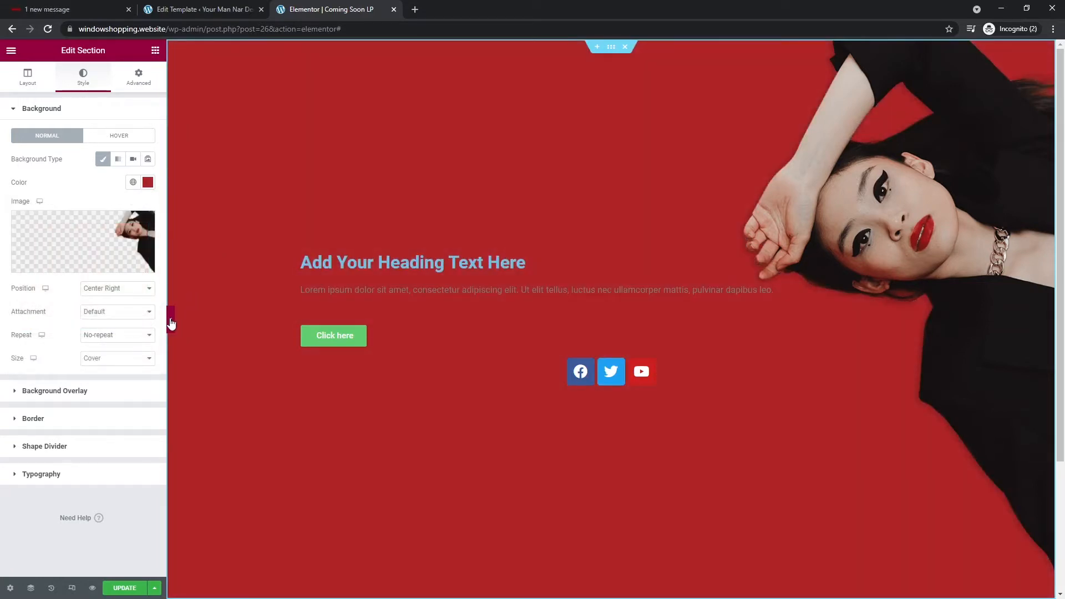
{"action": "left_click", "coordinate": [170, 322]}
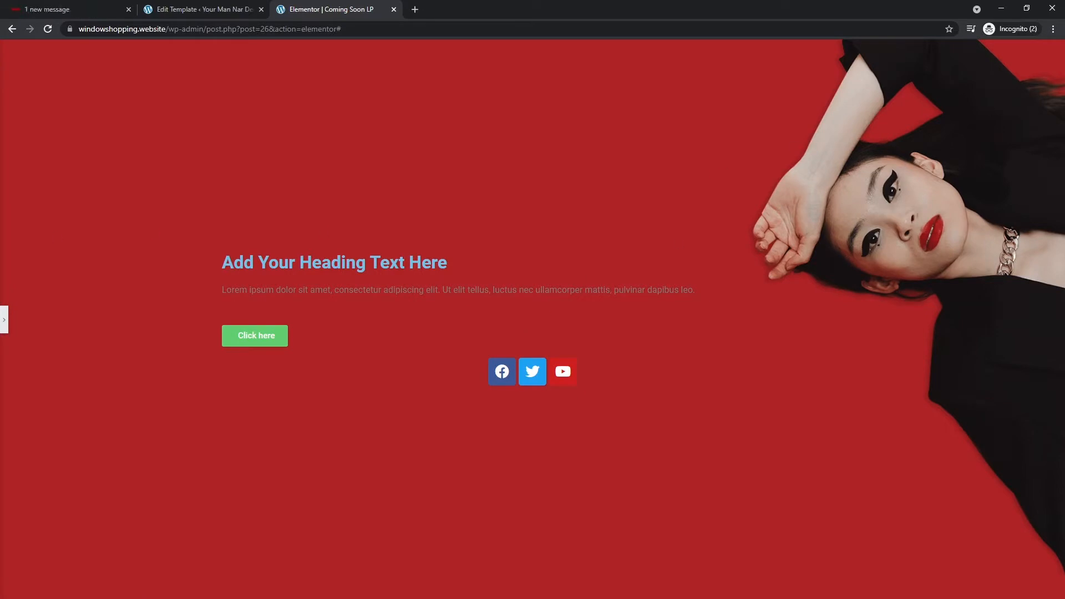
- Change the heading text to 'We are<br>coming soon' so it spans two lines
{"action": "left_click", "coordinate": [8, 321]}
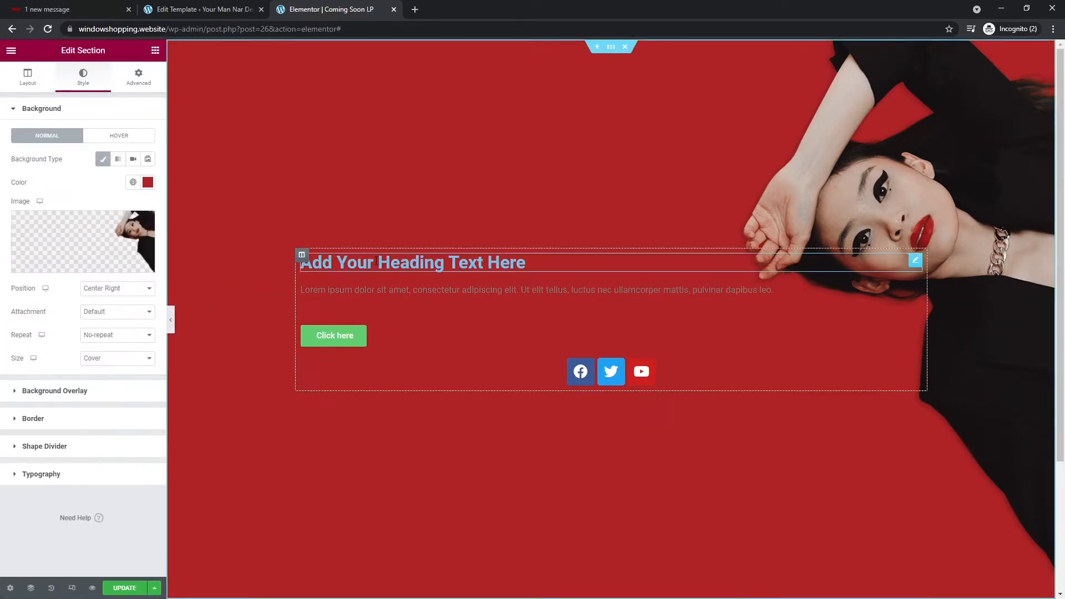
{"action": "left_click", "coordinate": [355, 264]}
{"action": "triple_click", "coordinate": [104, 147]}
{"action": "type", "text": "W"}
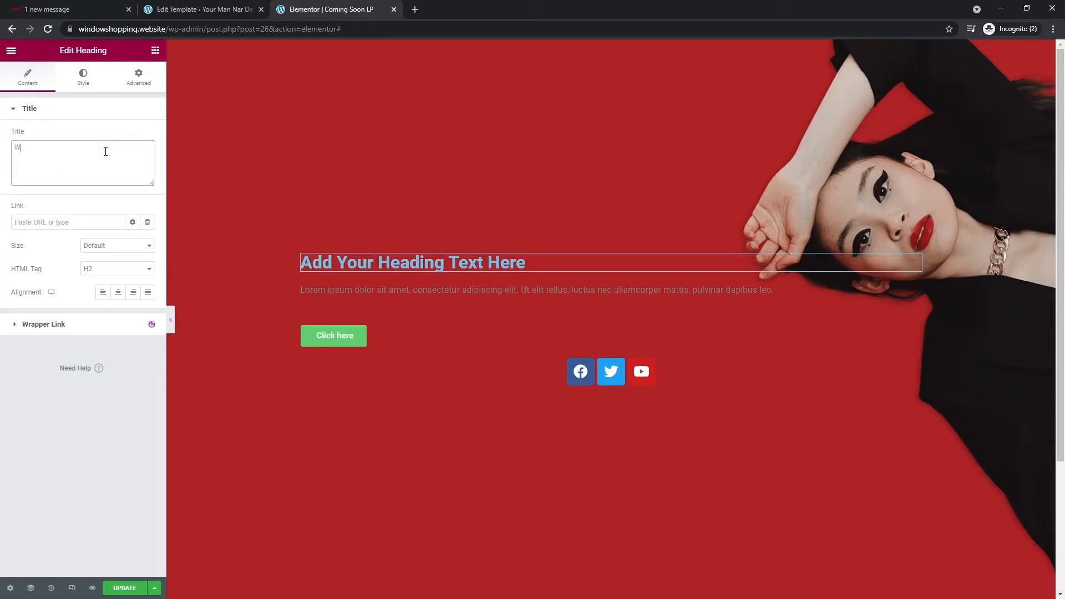
{"action": "type", "text": "e are Coming "}
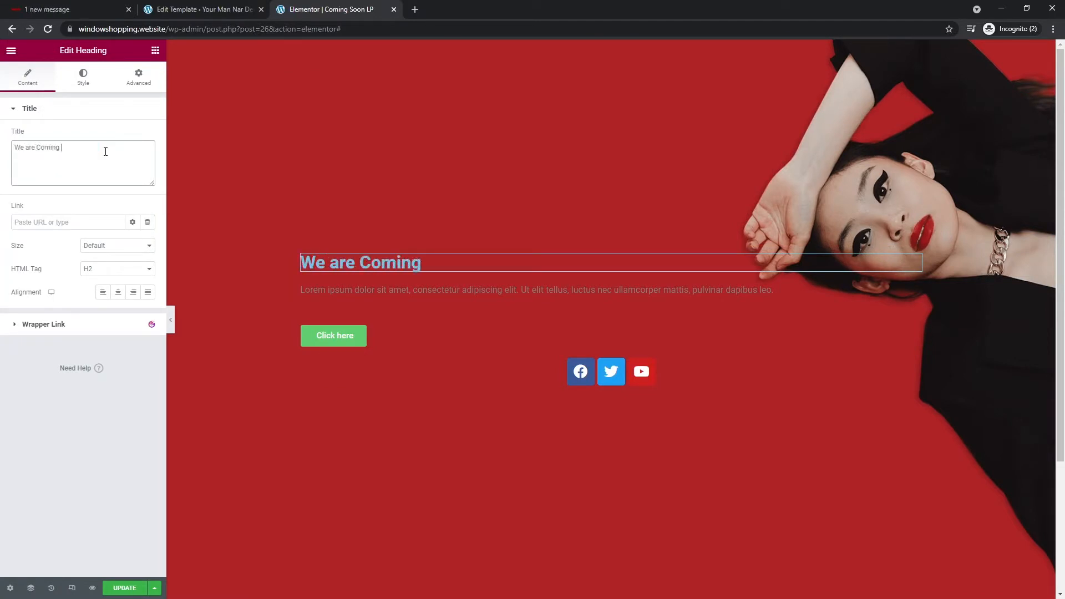
{"action": "type", "text": "soon"}
{"action": "type", "text": "c"}
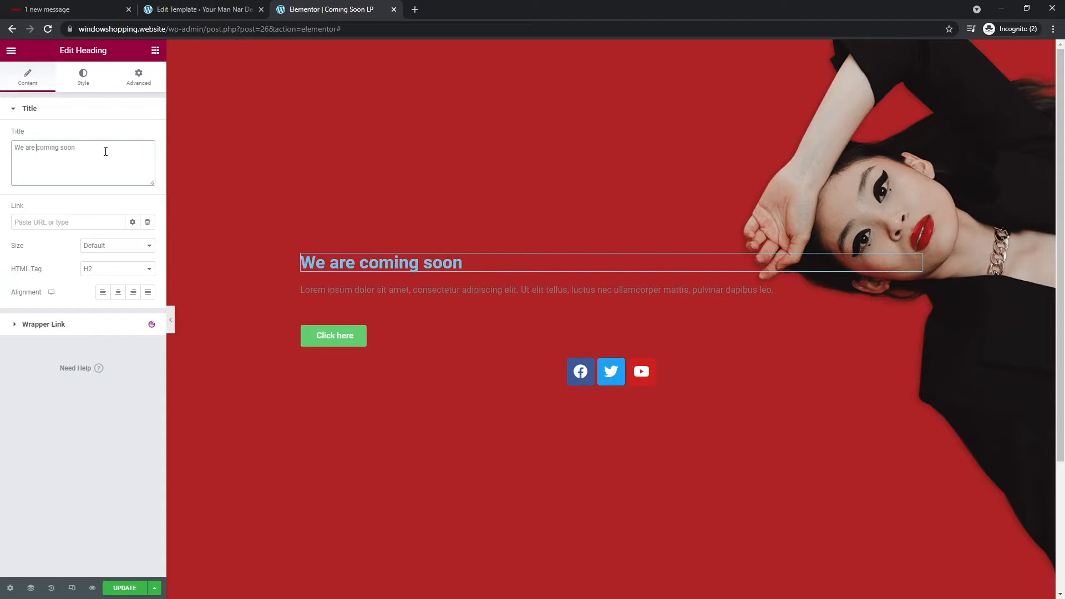
{"action": "key", "text": "Return"}
{"action": "type", "text": "<>"}
{"action": "key", "text": "Left"}
{"action": "type", "text": "br"}
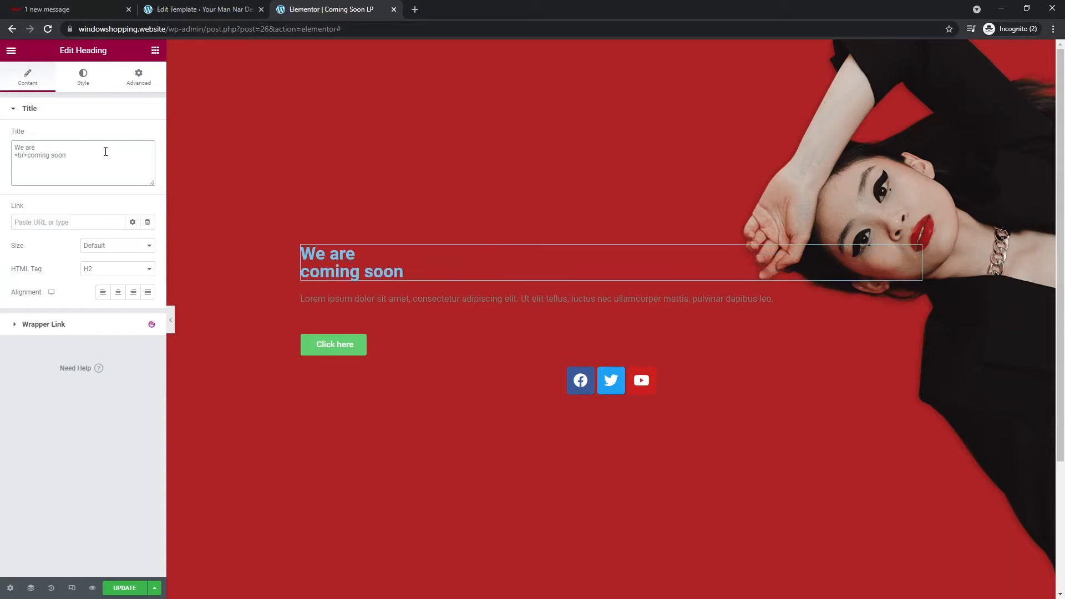
- Style the heading white with font size 54
{"action": "left_click", "coordinate": [83, 77]}
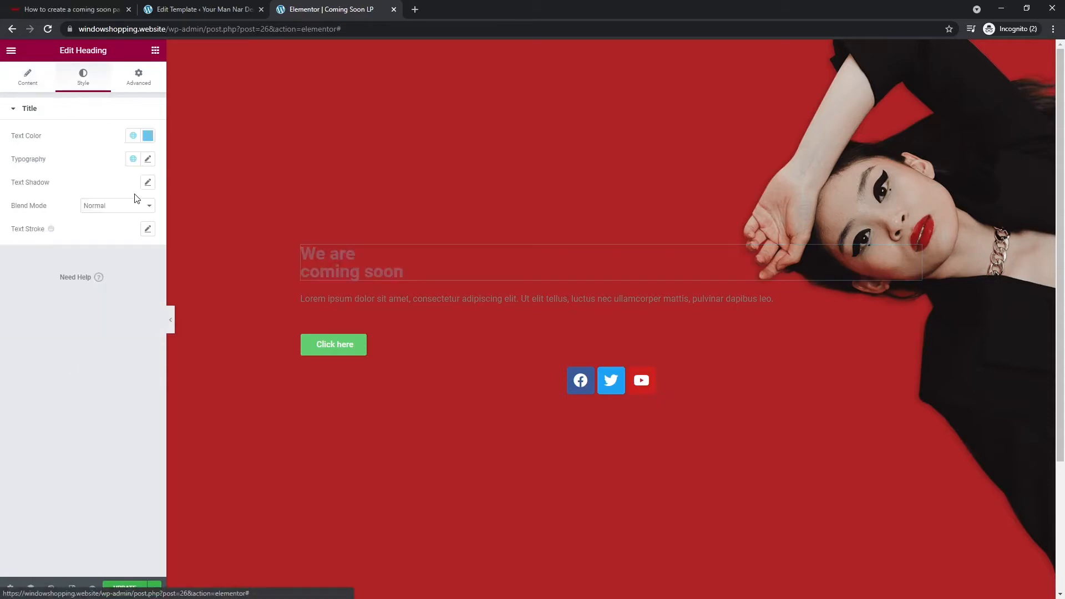
{"action": "left_click", "coordinate": [148, 136]}
{"action": "type", "text": "#FFFFFF"}
{"action": "left_click", "coordinate": [91, 351]}
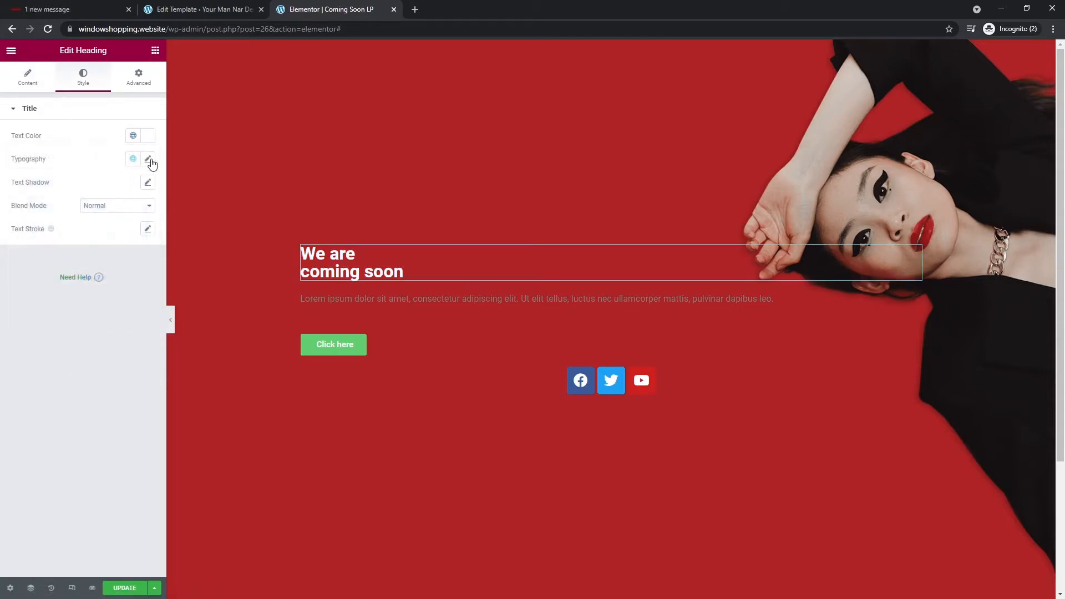
{"action": "left_click", "coordinate": [149, 160]}
{"action": "left_click", "coordinate": [126, 245]}
{"action": "type", "text": "54"}
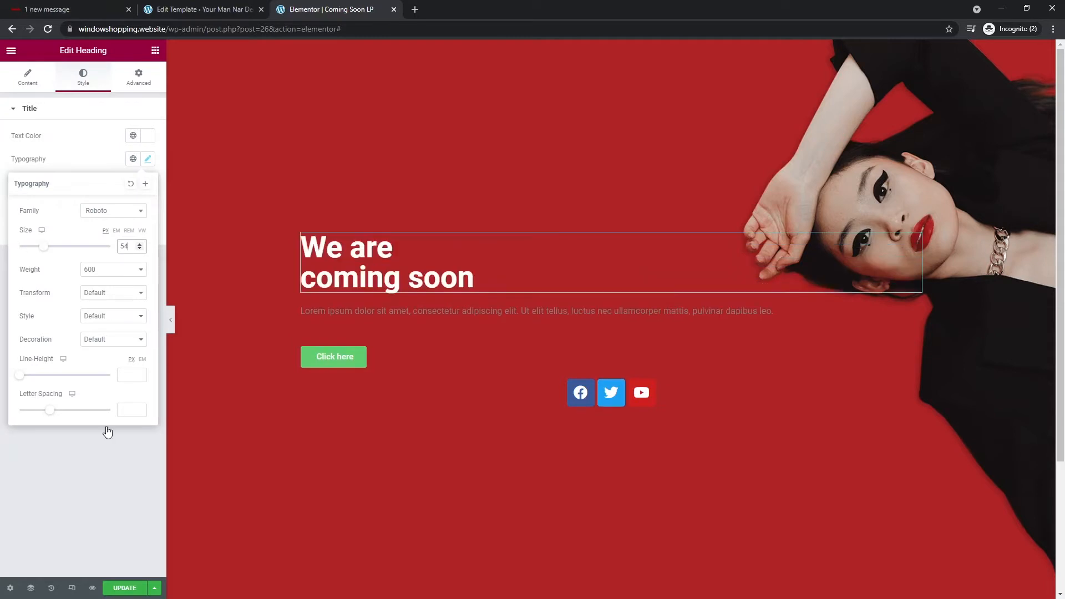
{"action": "left_click", "coordinate": [88, 488]}
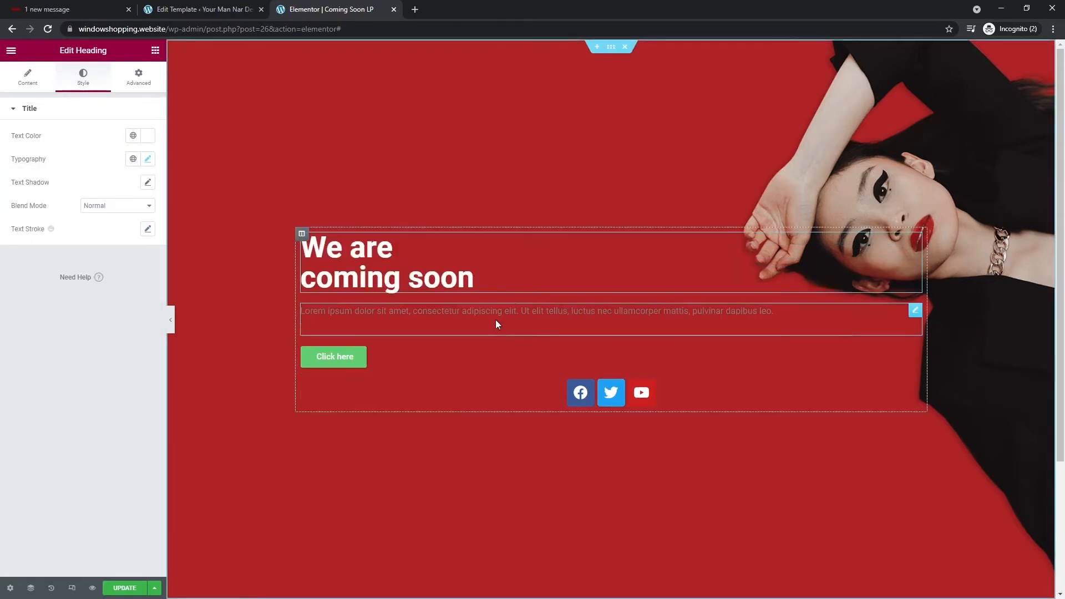
- Make the paragraph text below the heading white
{"action": "left_click", "coordinate": [495, 319]}
{"action": "left_click", "coordinate": [84, 85]}
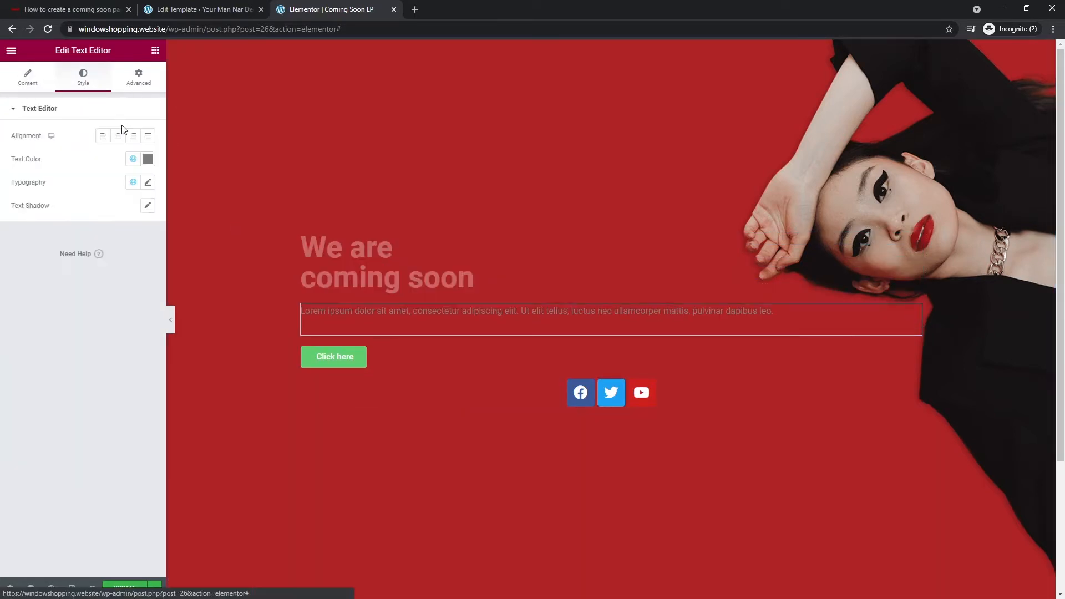
{"action": "left_click", "coordinate": [148, 159]}
{"action": "type", "text": "#FFFFFF"}
{"action": "left_click", "coordinate": [46, 361]}
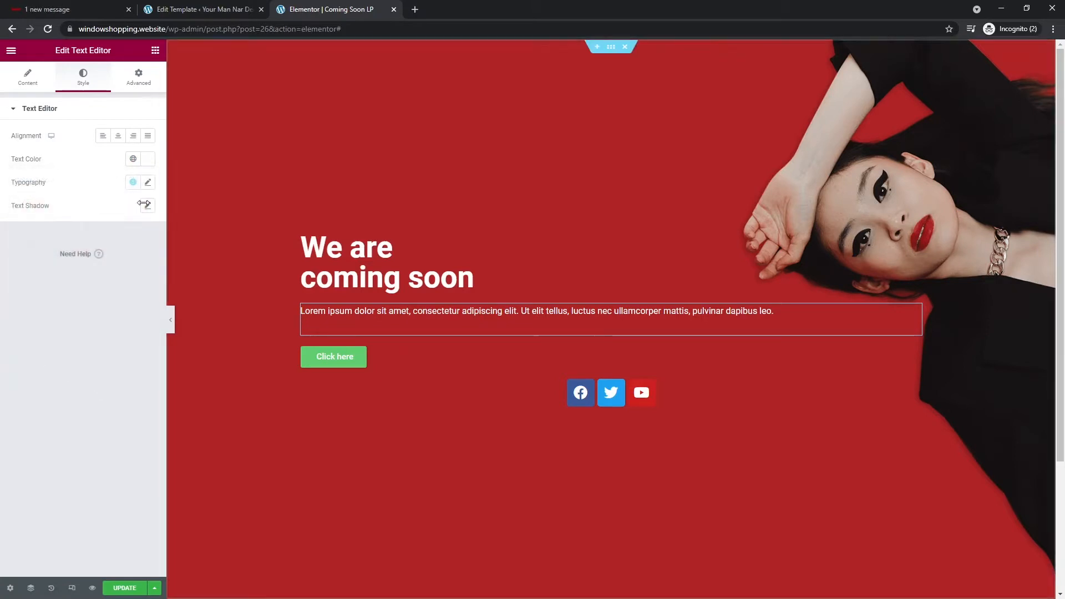
- Change the green button's label to 'Get 10% discount NOW'
{"action": "left_click", "coordinate": [418, 352]}
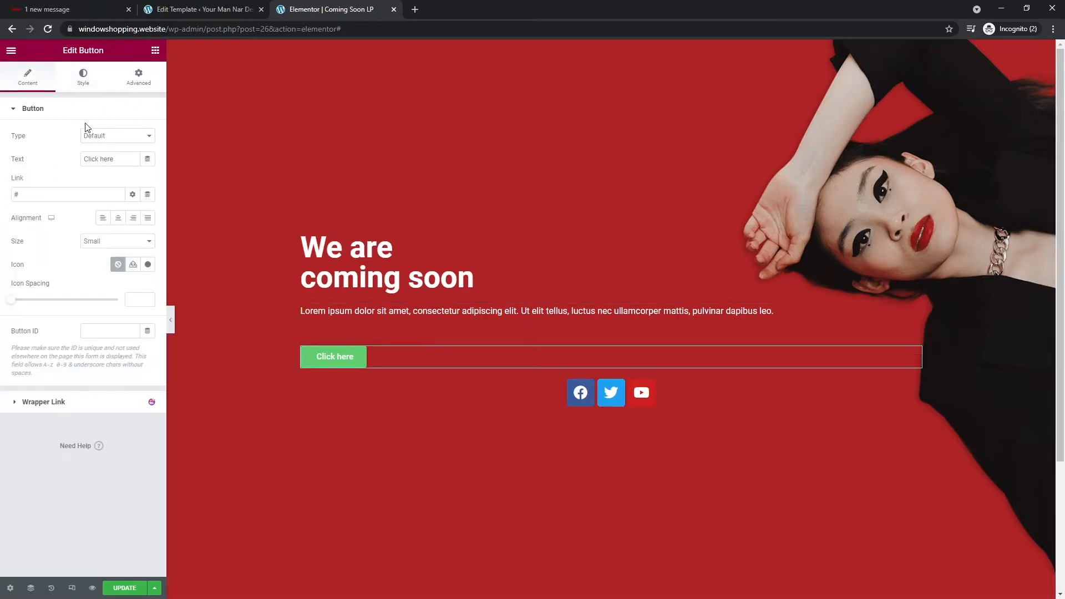
{"action": "triple_click", "coordinate": [111, 162]}
{"action": "type", "text": "Get 1"}
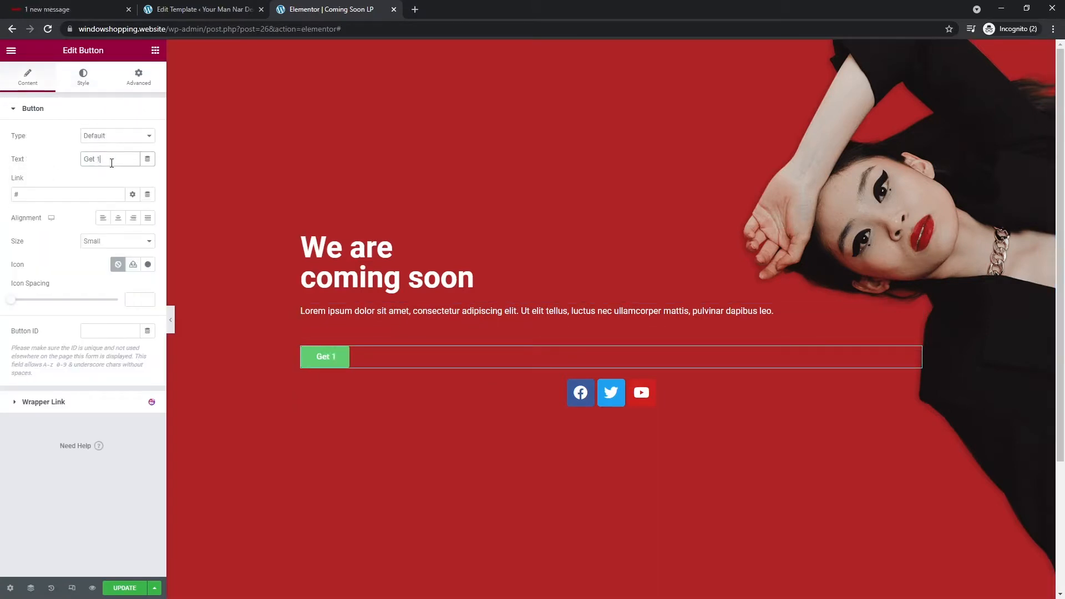
{"action": "type", "text": "0% discount"}
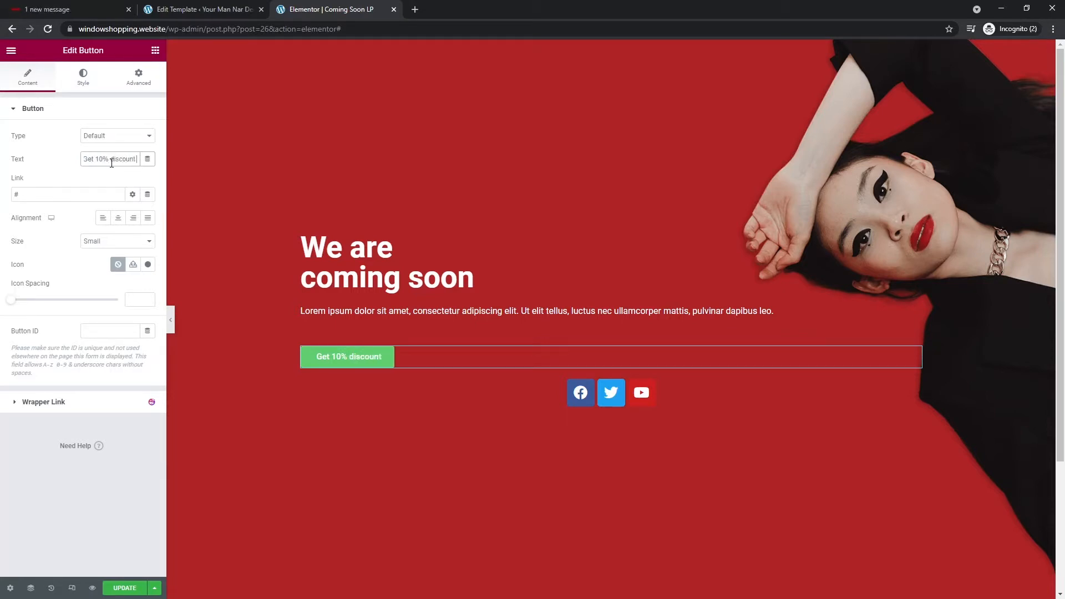
{"action": "type", "text": " NOW"}
- Add an angle-double-down icon after the button text with icon spacing 20
{"action": "left_click", "coordinate": [148, 265]}
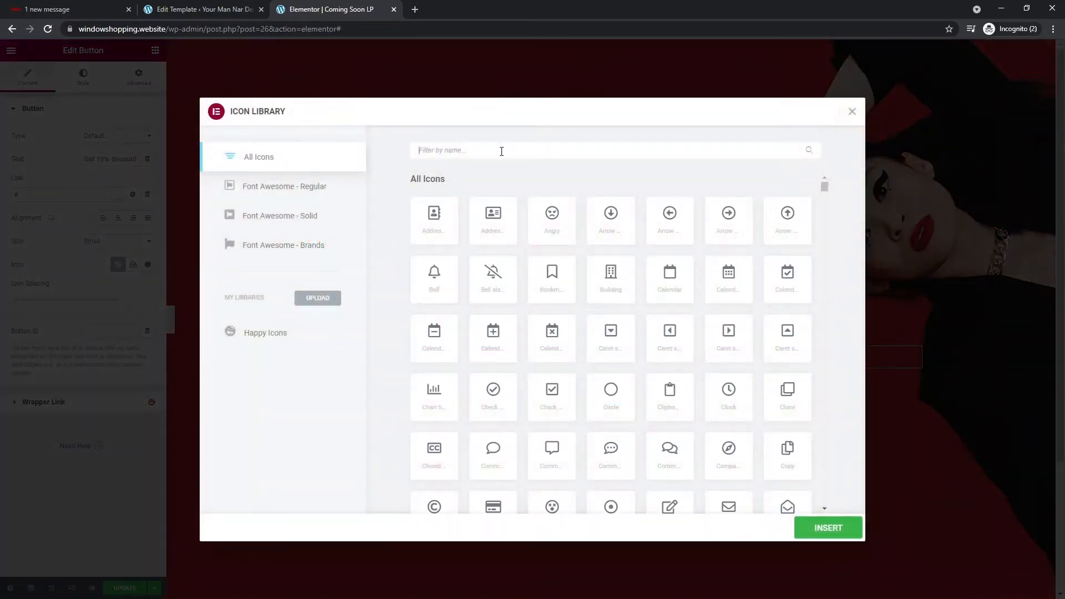
{"action": "type", "text": "down"}
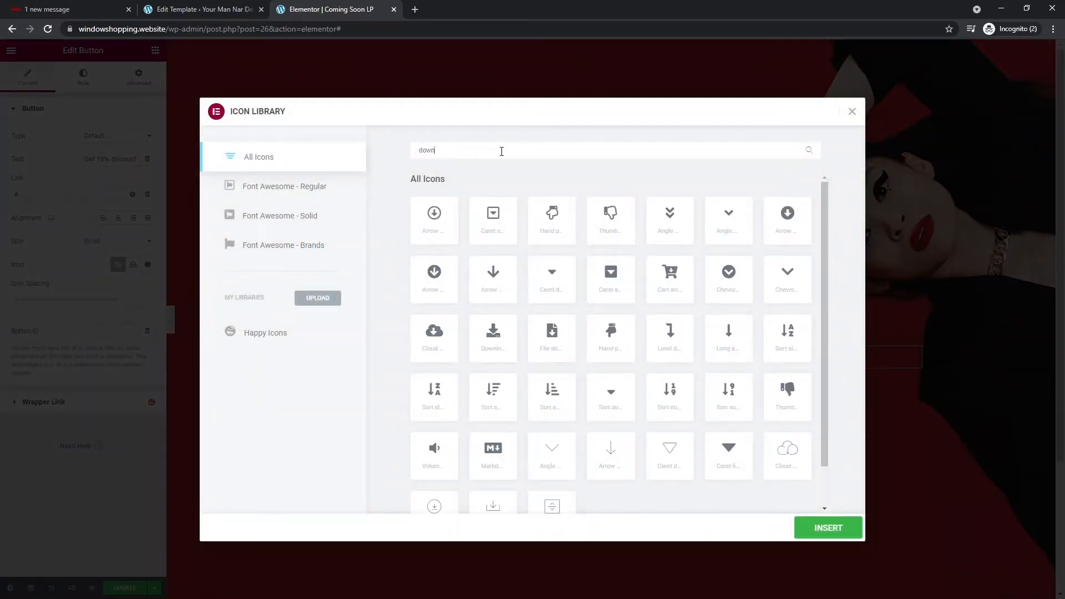
{"action": "left_click", "coordinate": [660, 221]}
{"action": "left_click", "coordinate": [806, 536]}
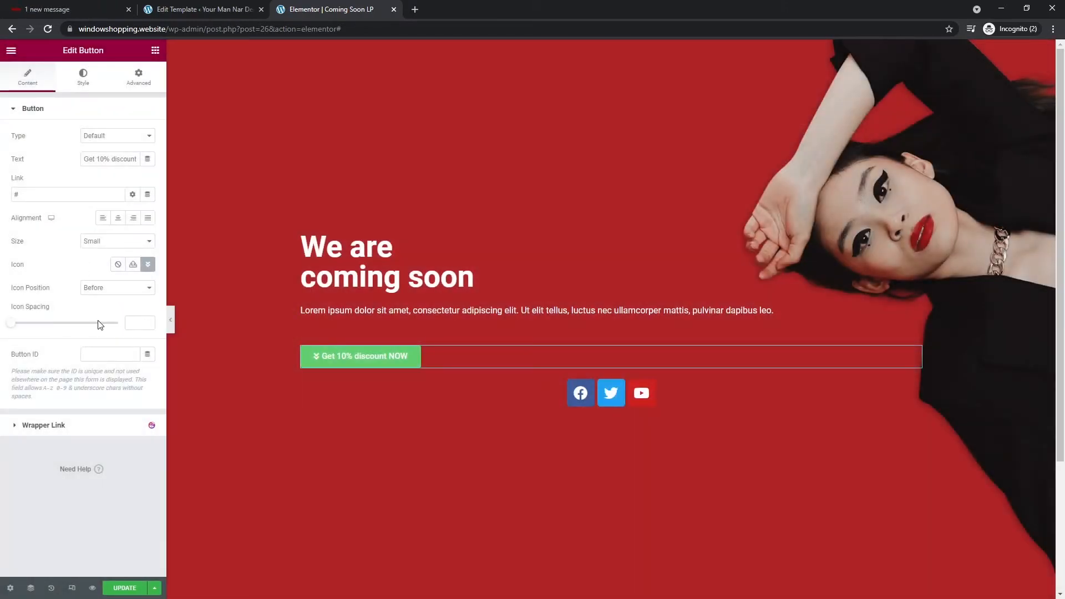
{"action": "left_click", "coordinate": [130, 289]}
{"action": "left_click", "coordinate": [109, 305]}
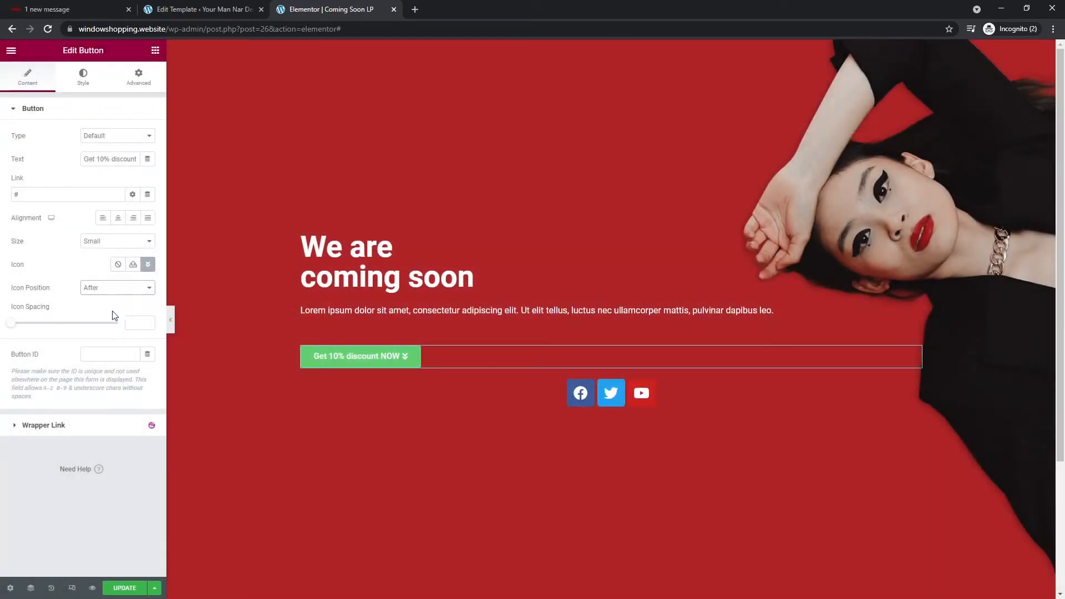
{"action": "left_click_drag", "start_coordinate": [11, 323], "coordinate": [52, 330]}
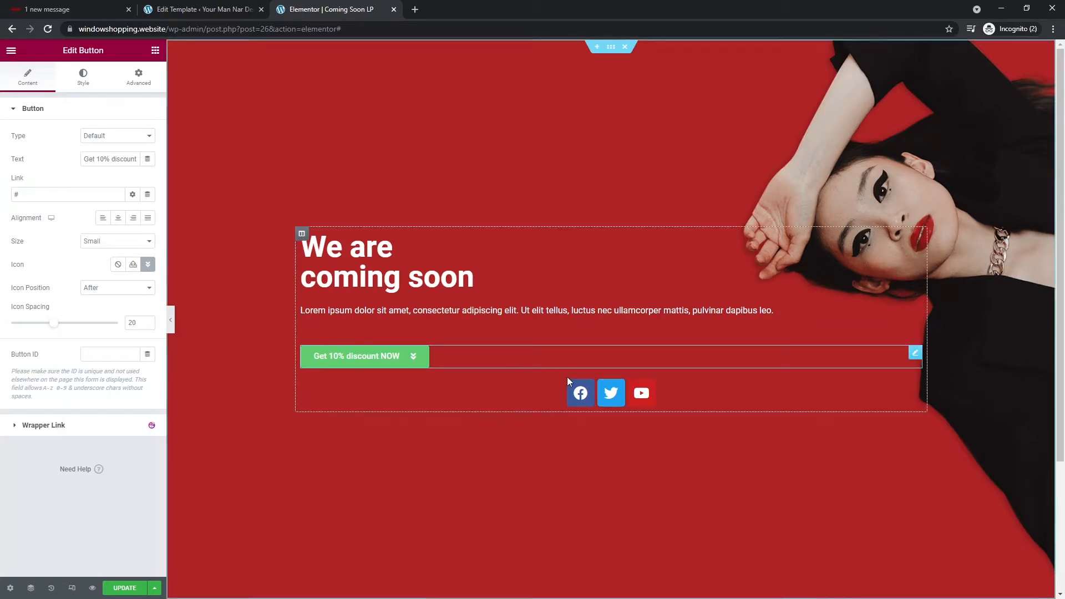
- Set the button's normal background colour alpha to 0 so it is transparent
{"action": "left_click", "coordinate": [83, 82]}
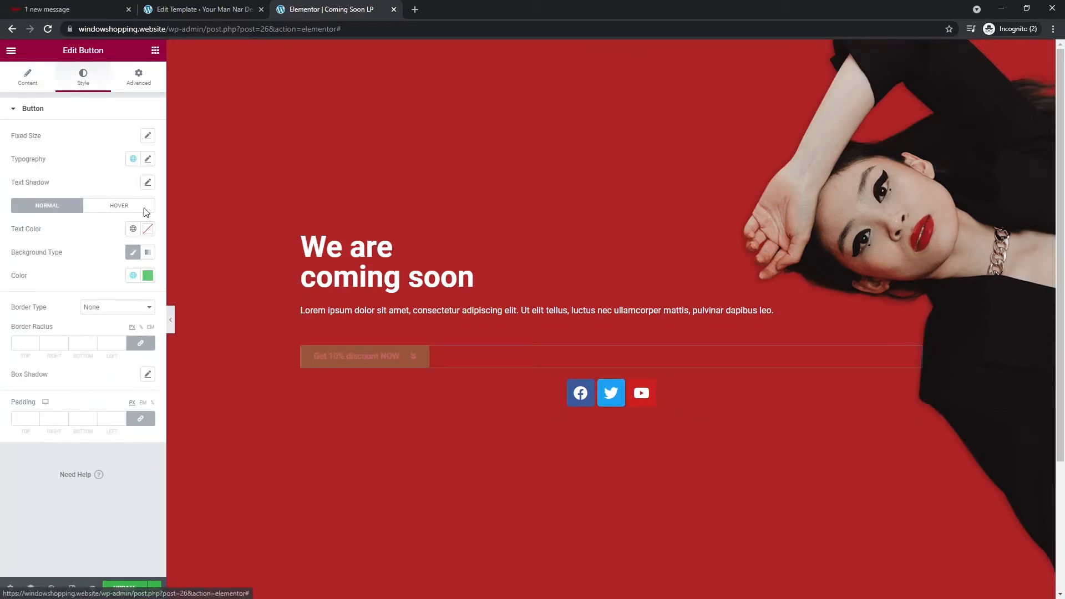
{"action": "left_click", "coordinate": [148, 275]}
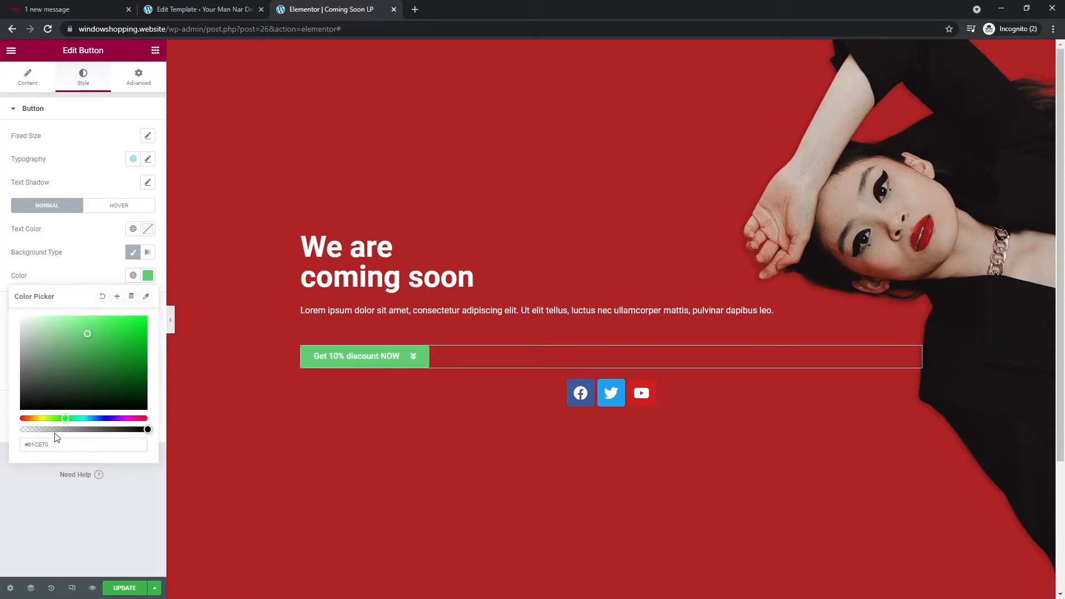
{"action": "left_click_drag", "start_coordinate": [59, 429], "coordinate": [43, 496]}
{"action": "left_click", "coordinate": [43, 495]}
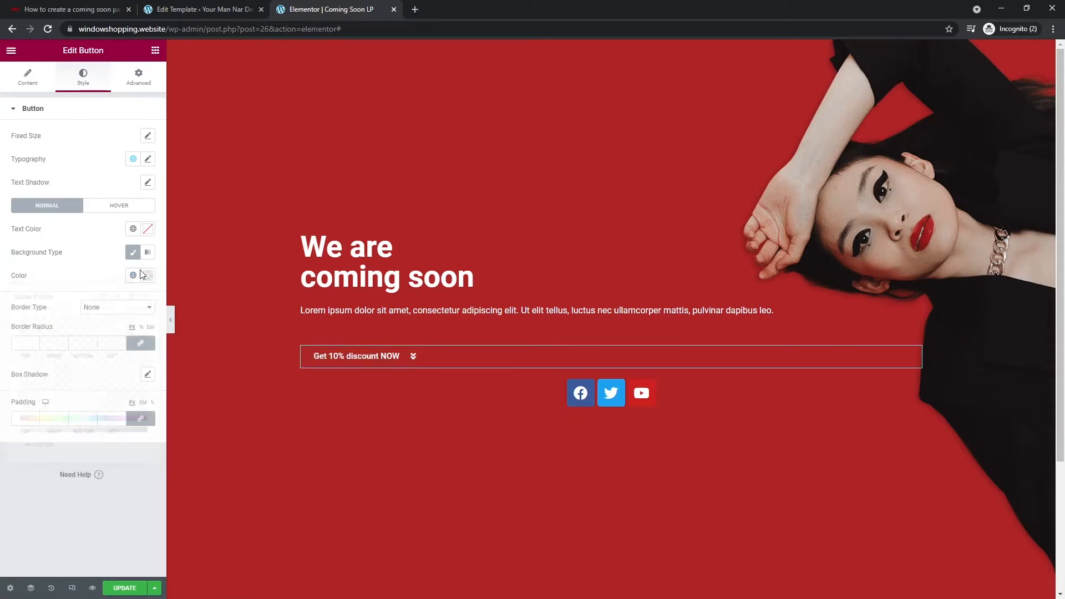
- Give the button the Sink hover animation
{"action": "left_click", "coordinate": [134, 209]}
{"action": "left_click", "coordinate": [128, 316]}
{"action": "scroll", "coordinate": [82, 393], "scroll_direction": "down", "scroll_amount": 3}
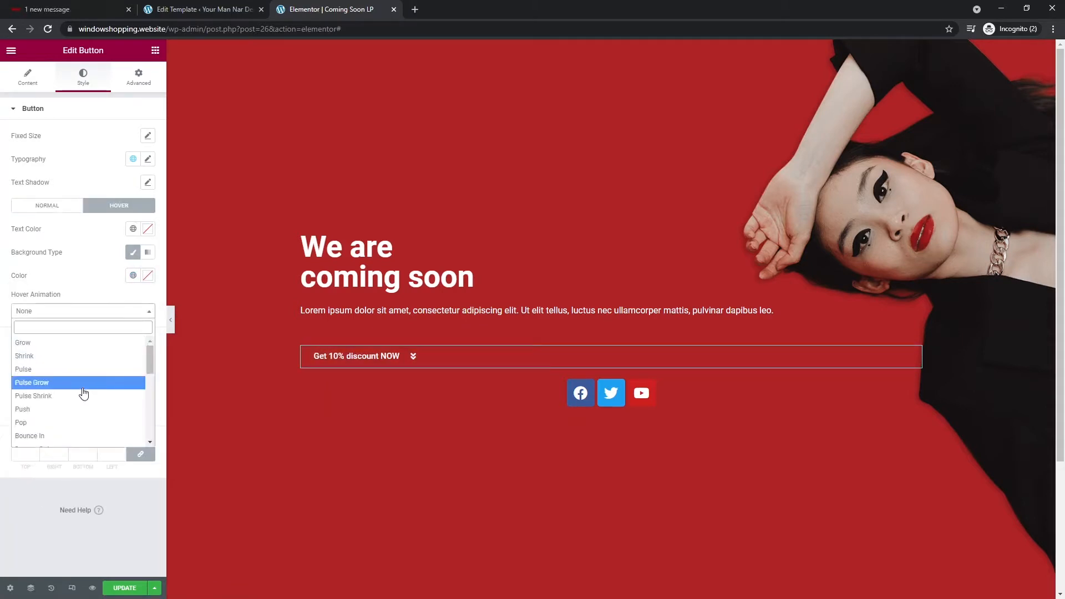
{"action": "scroll", "coordinate": [80, 413], "scroll_direction": "down", "scroll_amount": 2}
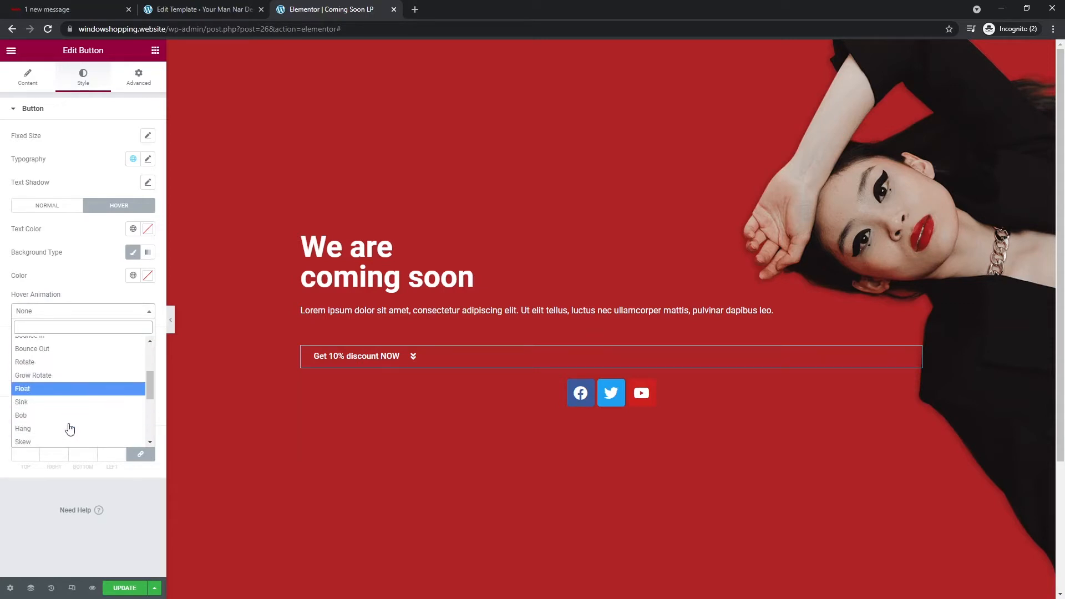
{"action": "left_click", "coordinate": [69, 398]}
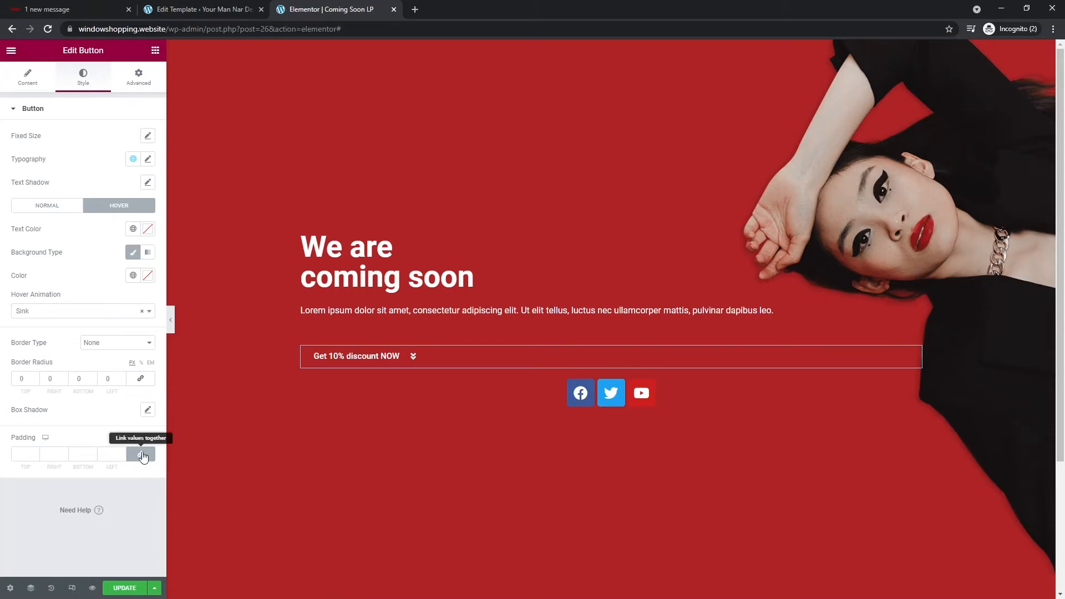
- Left-align the social icons and use Custom colour with a fully transparent primary colour
{"action": "left_click", "coordinate": [531, 391]}
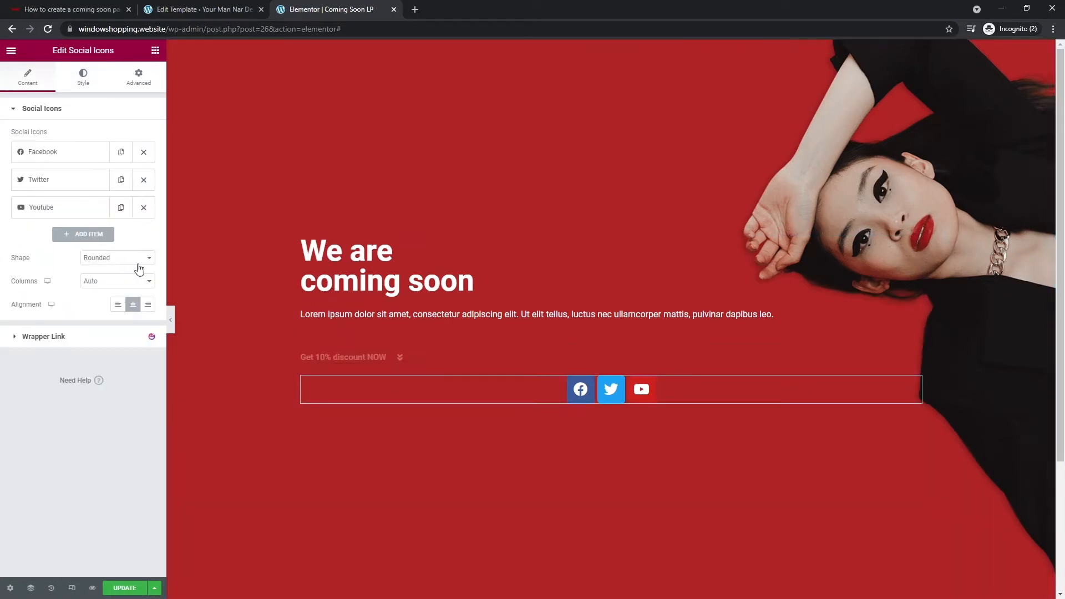
{"action": "left_click", "coordinate": [117, 304]}
{"action": "left_click", "coordinate": [82, 80]}
{"action": "left_click", "coordinate": [117, 136]}
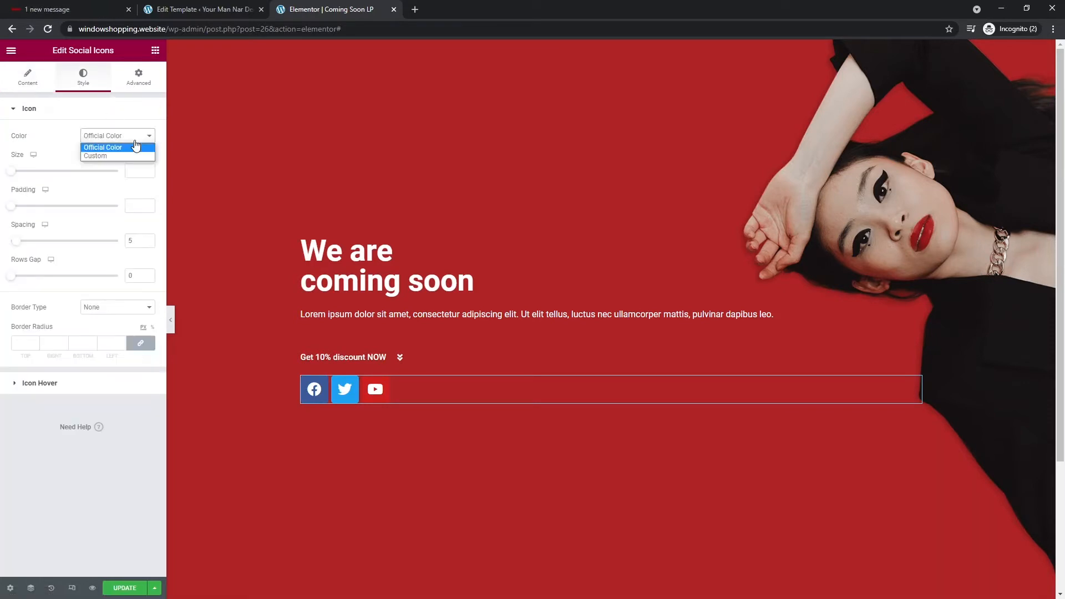
{"action": "left_click", "coordinate": [125, 149]}
{"action": "left_click", "coordinate": [117, 136]}
{"action": "left_click", "coordinate": [111, 156]}
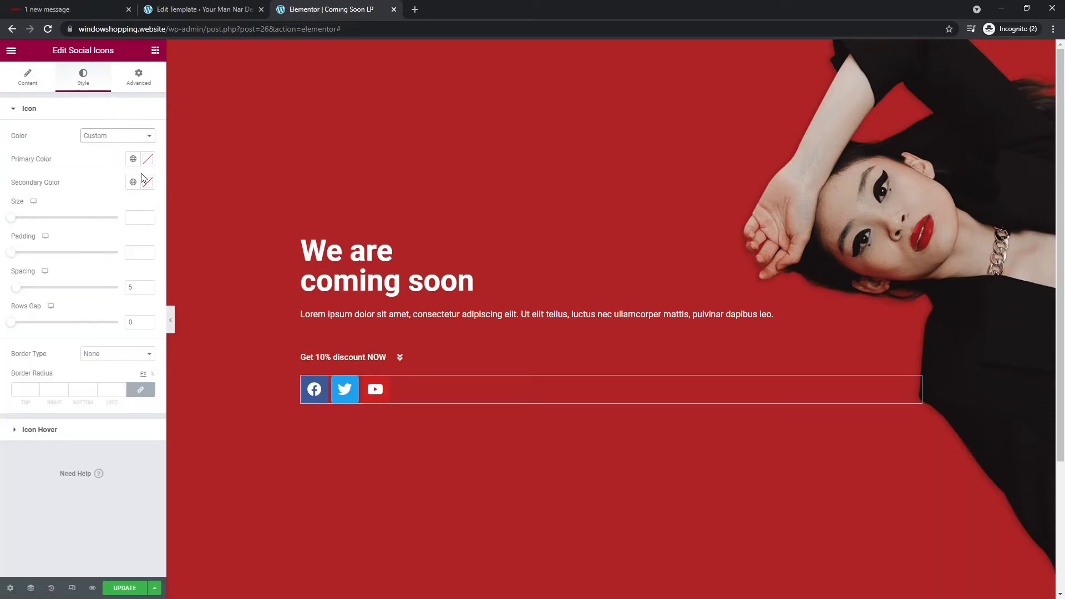
{"action": "left_click", "coordinate": [147, 163]}
{"action": "left_click_drag", "start_coordinate": [71, 312], "coordinate": [20, 313]}
{"action": "left_click", "coordinate": [33, 480]}
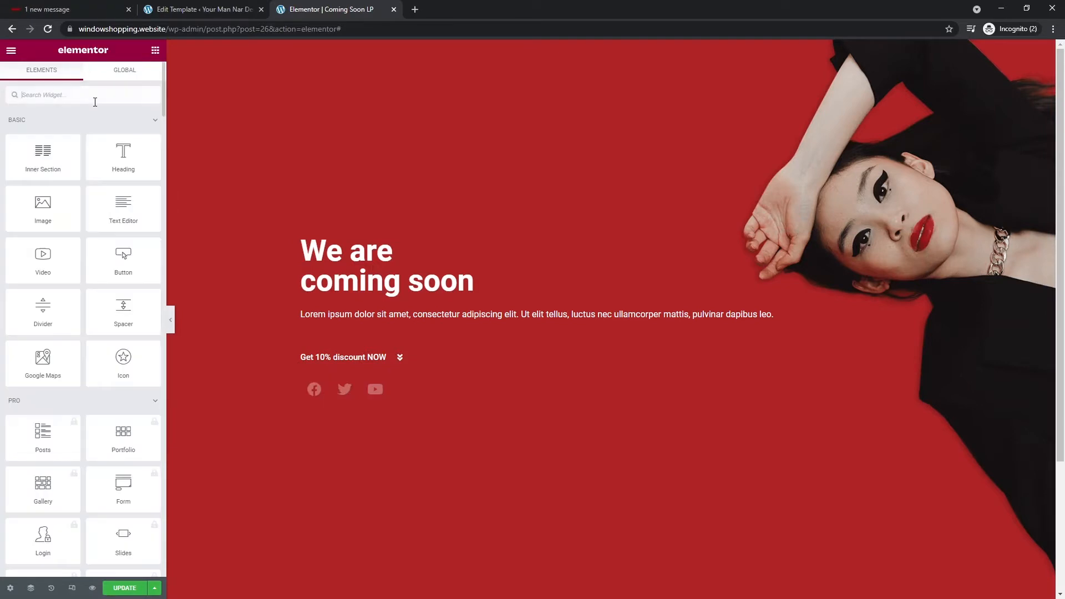
- Place a Countdown widget, found by searching 'count', below the 'Get 10% discount NOW' button
{"action": "type", "text": "co"}
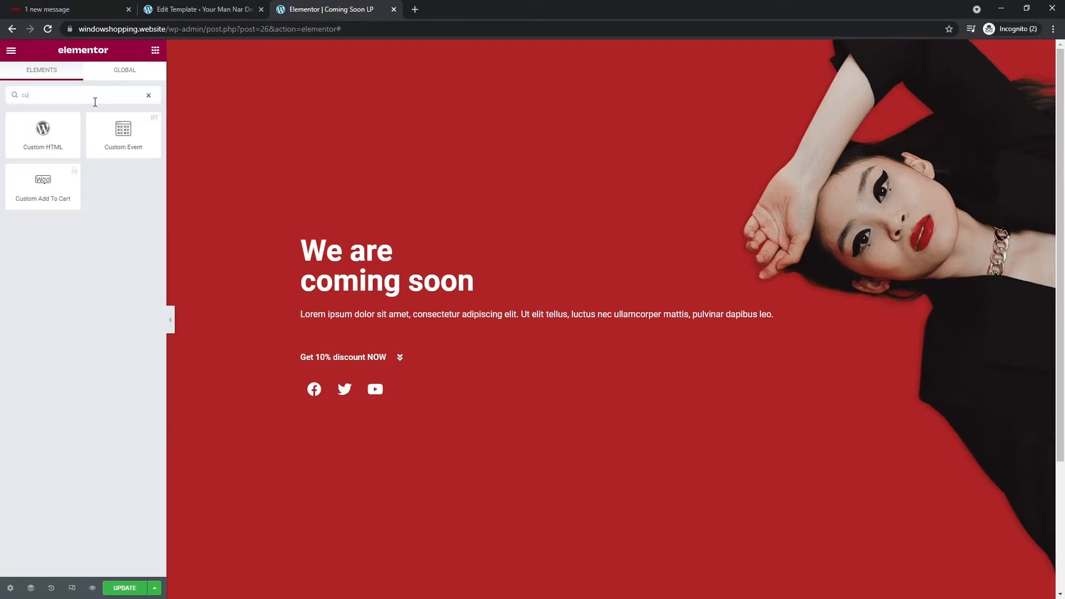
{"action": "type", "text": "un"}
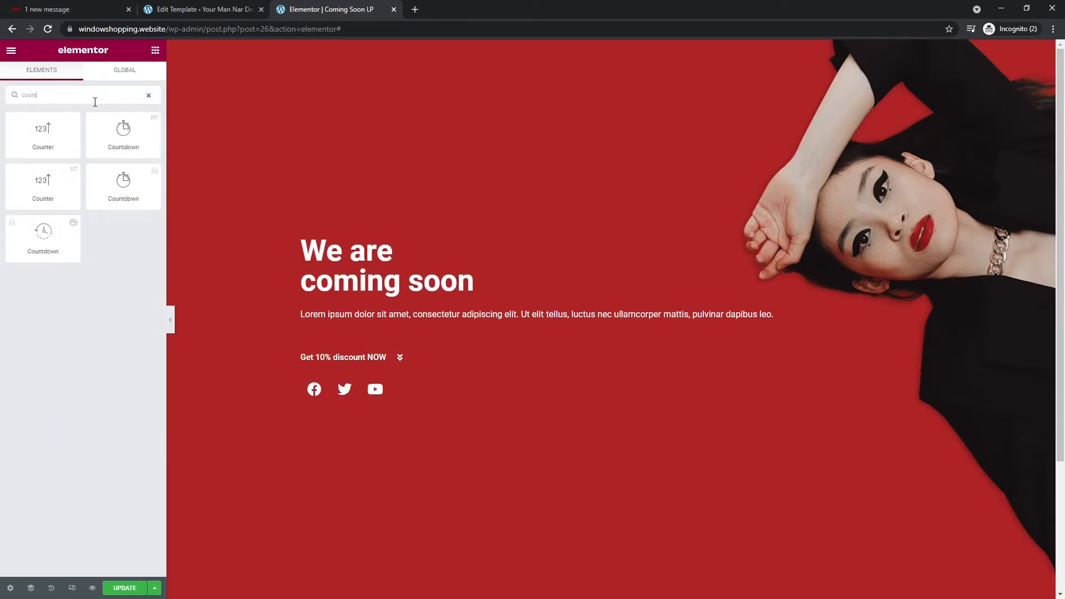
{"action": "type", "text": "t"}
{"action": "left_click_drag", "start_coordinate": [111, 137], "coordinate": [353, 361]}
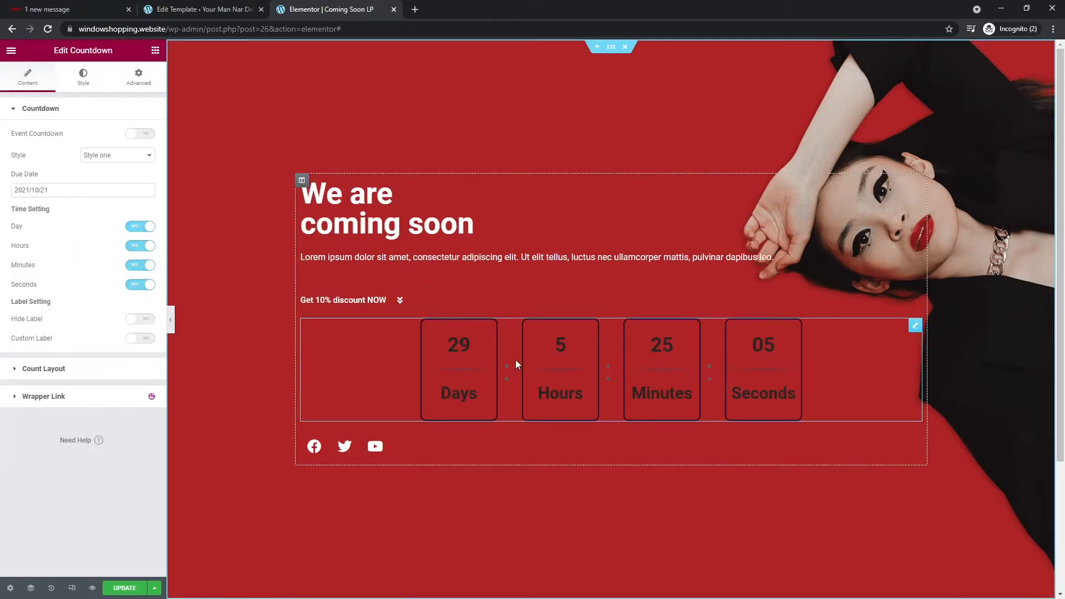
- Turn on Hide Label and set countdown column width 108, height 92, spacing 23
{"action": "left_click", "coordinate": [139, 321]}
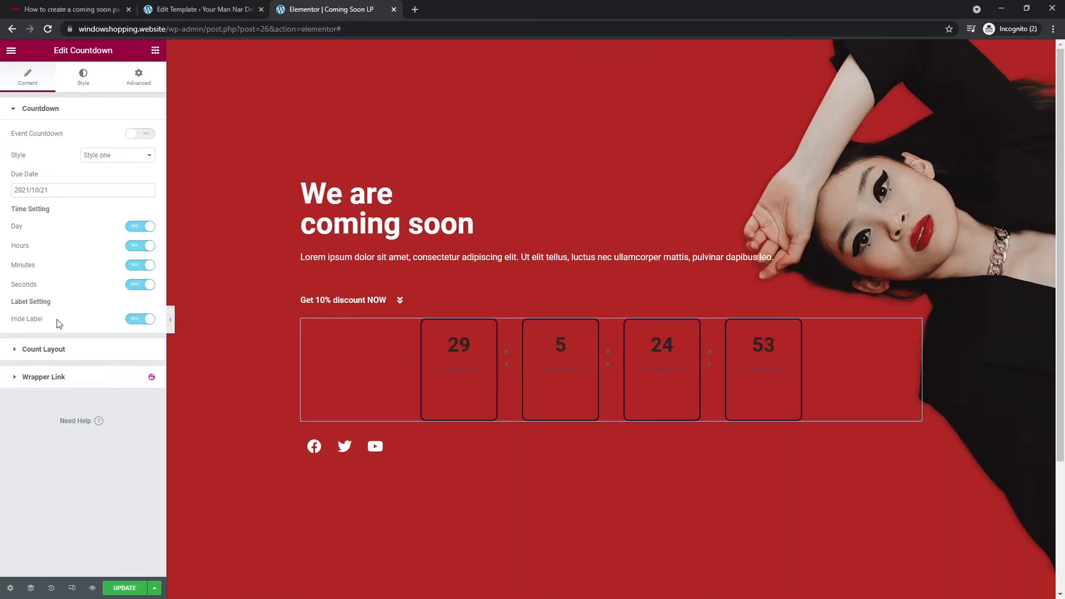
{"action": "left_click", "coordinate": [44, 349]}
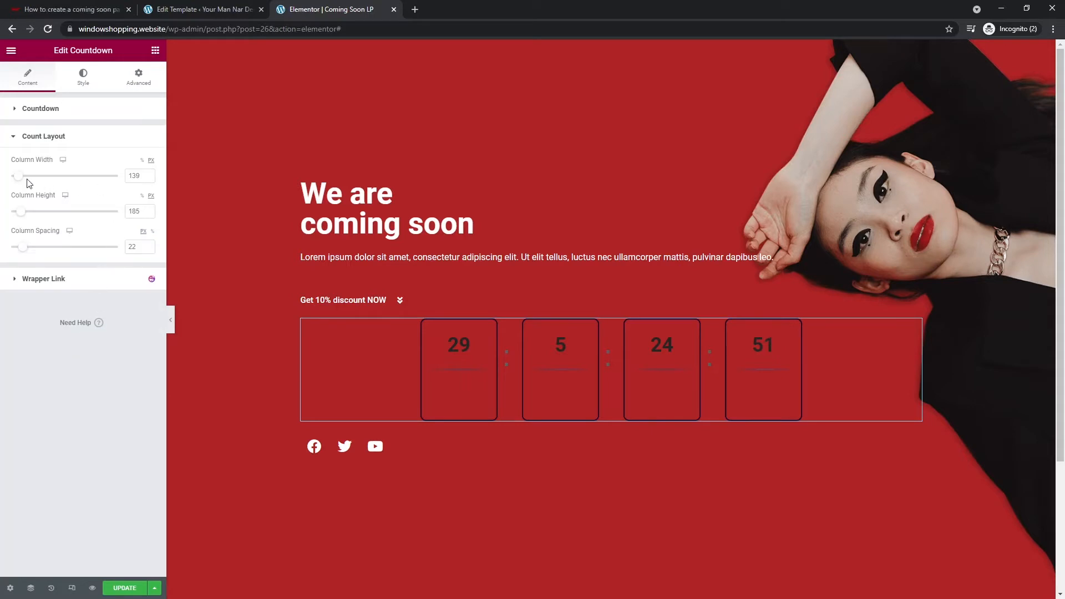
{"action": "left_click_drag", "start_coordinate": [22, 180], "coordinate": [20, 215]}
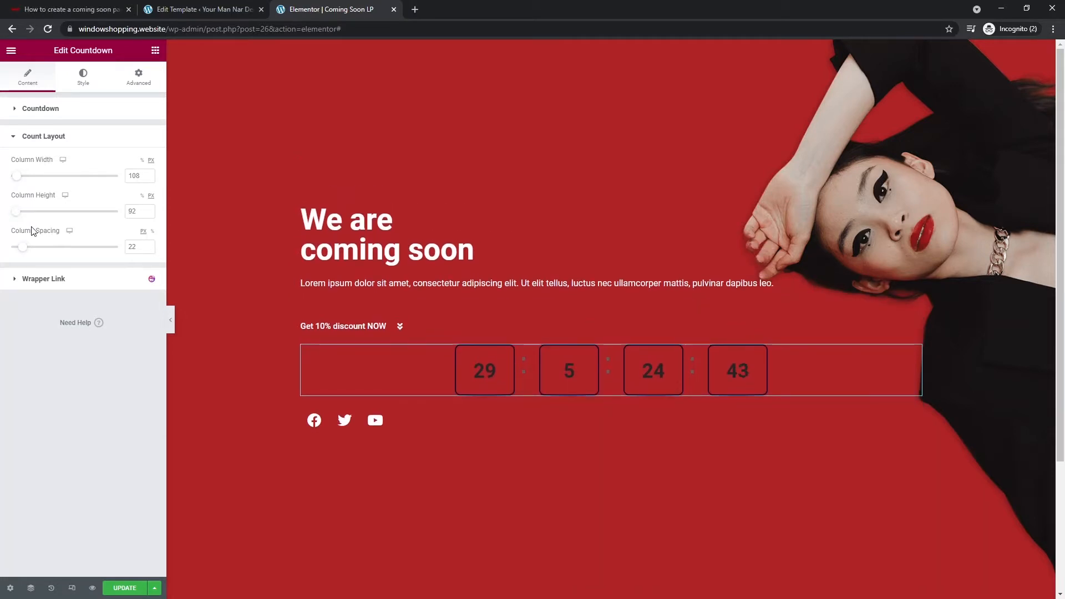
{"action": "left_click_drag", "start_coordinate": [23, 251], "coordinate": [23, 251]}
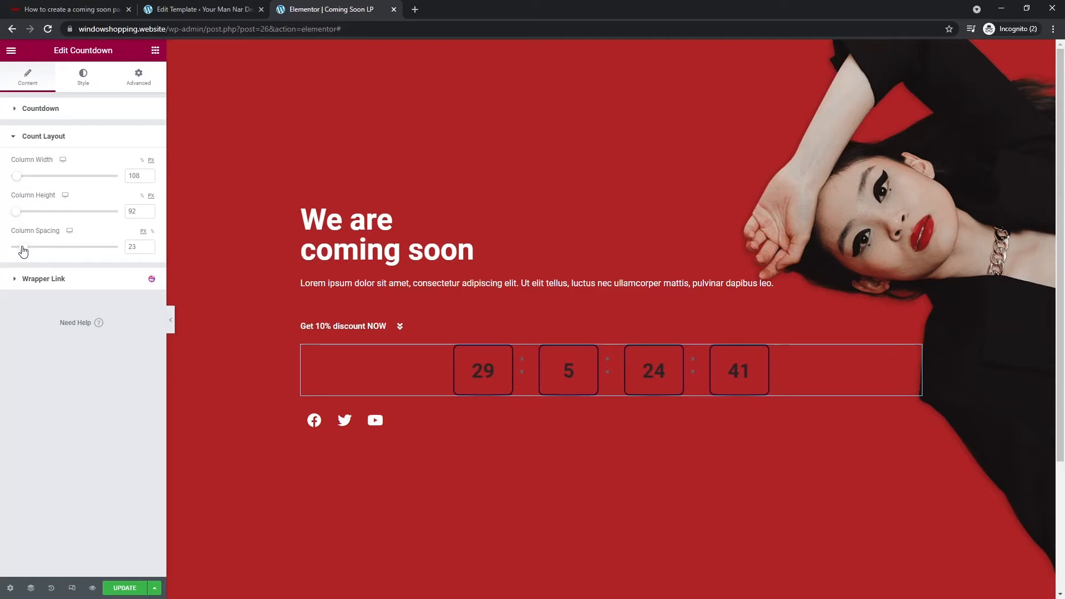
{"action": "left_click", "coordinate": [81, 77]}
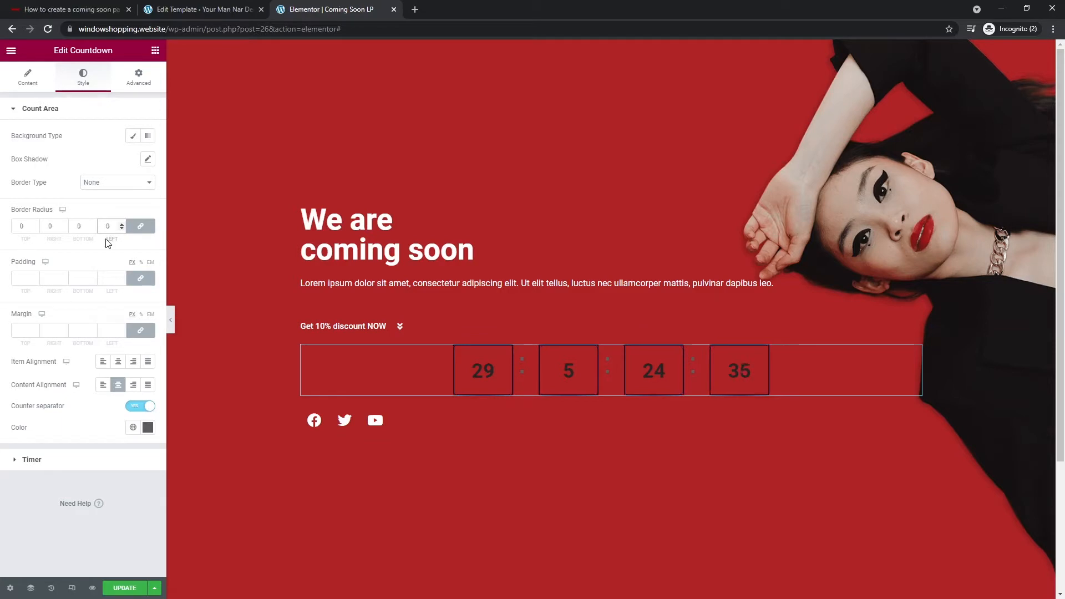
- Turn off countdown separators, left-align the boxes, and make the digits white #FFFFFF
{"action": "left_click", "coordinate": [138, 408]}
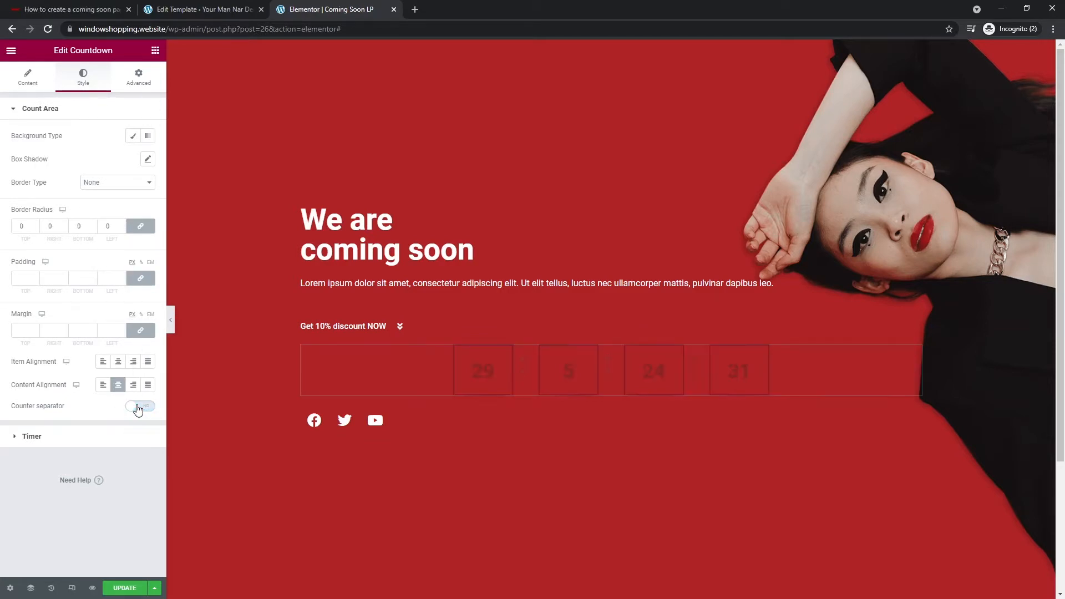
{"action": "left_click", "coordinate": [104, 363]}
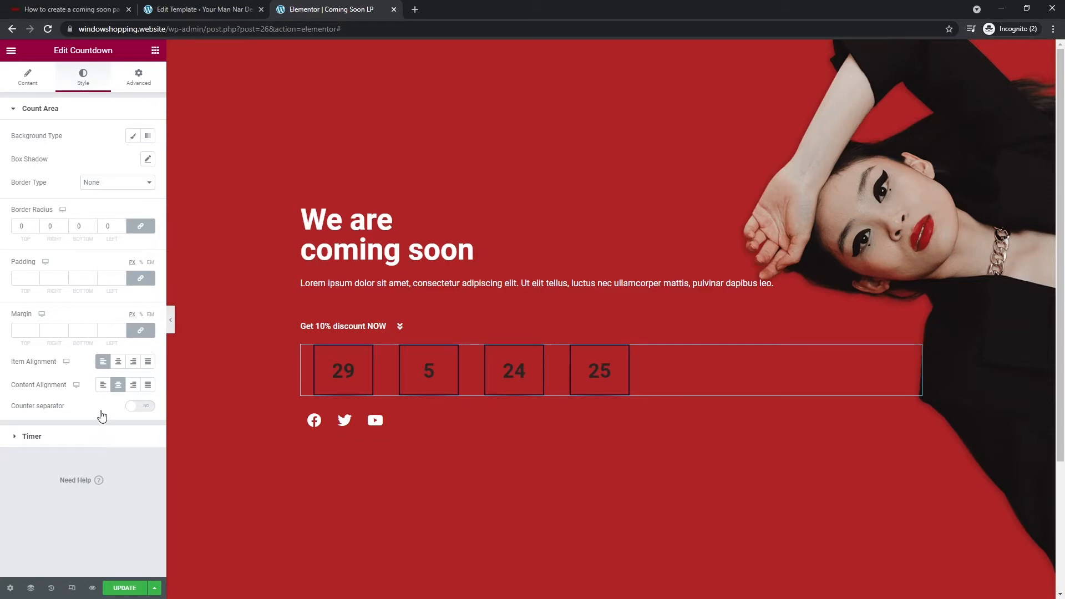
{"action": "left_click", "coordinate": [101, 437]}
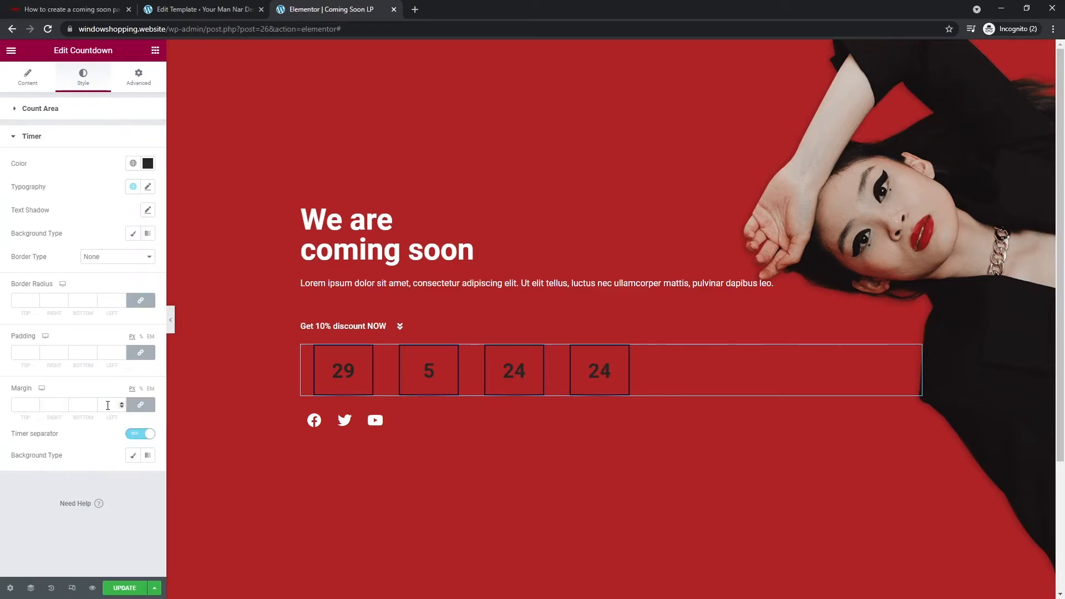
{"action": "left_click", "coordinate": [140, 435]}
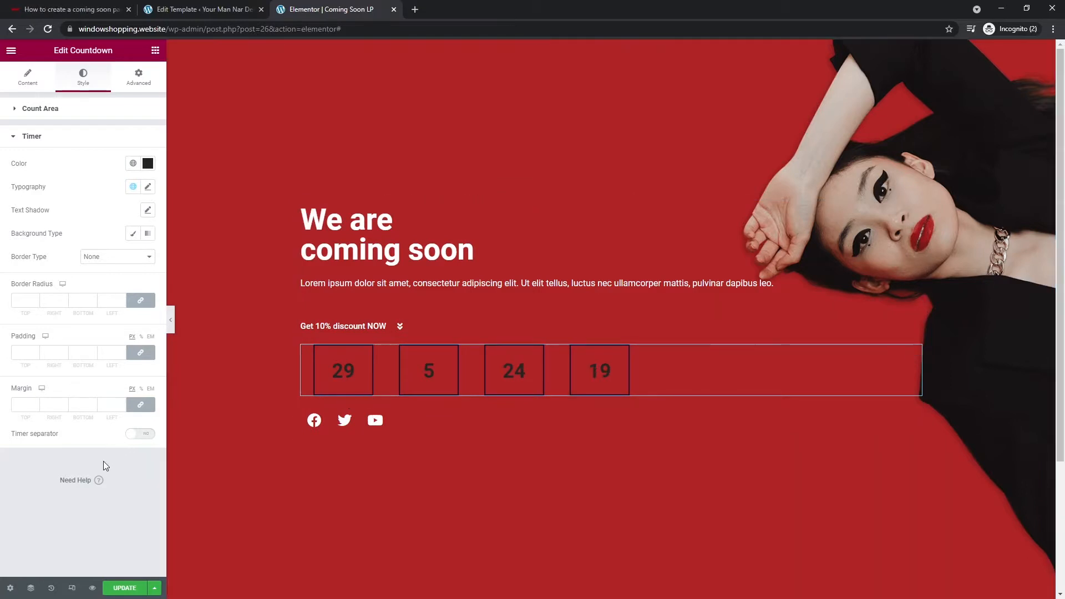
{"action": "left_click", "coordinate": [148, 164]}
{"action": "type", "text": "#FFFFFF"}
{"action": "left_click", "coordinate": [134, 501]}
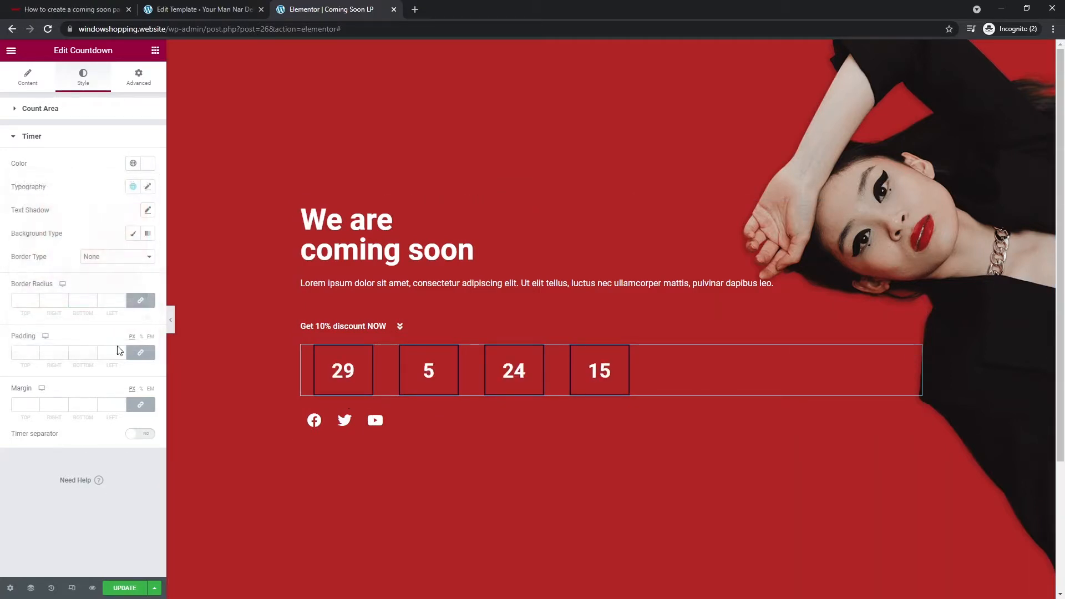
- Give the countdown boxes a solid white #FFFFFF border and preview the result
{"action": "left_click", "coordinate": [81, 111]}
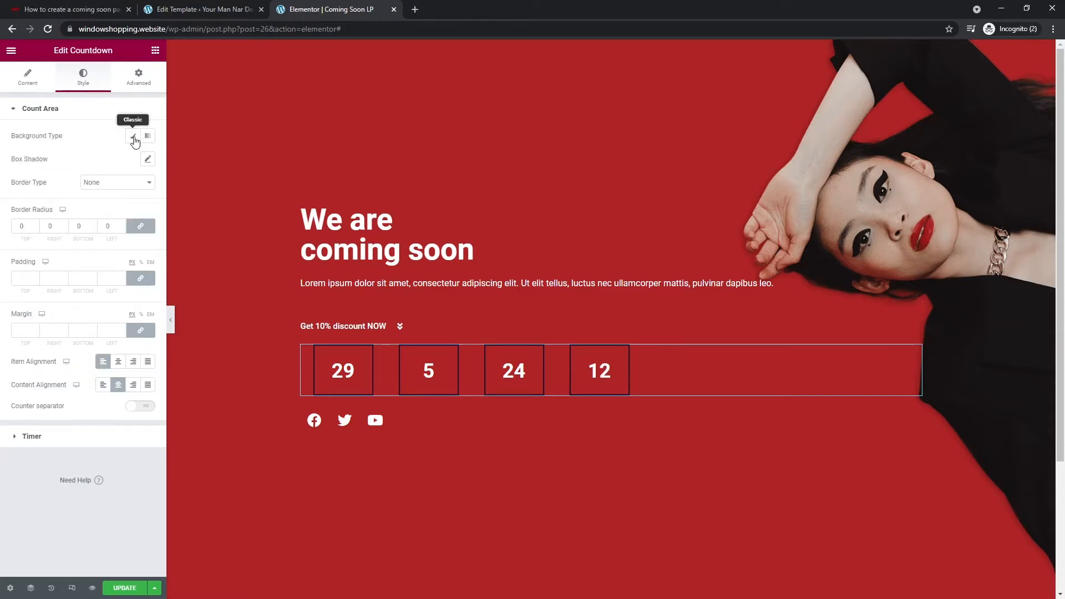
{"action": "left_click", "coordinate": [140, 183]}
{"action": "left_click", "coordinate": [123, 203]}
{"action": "left_click", "coordinate": [148, 251]}
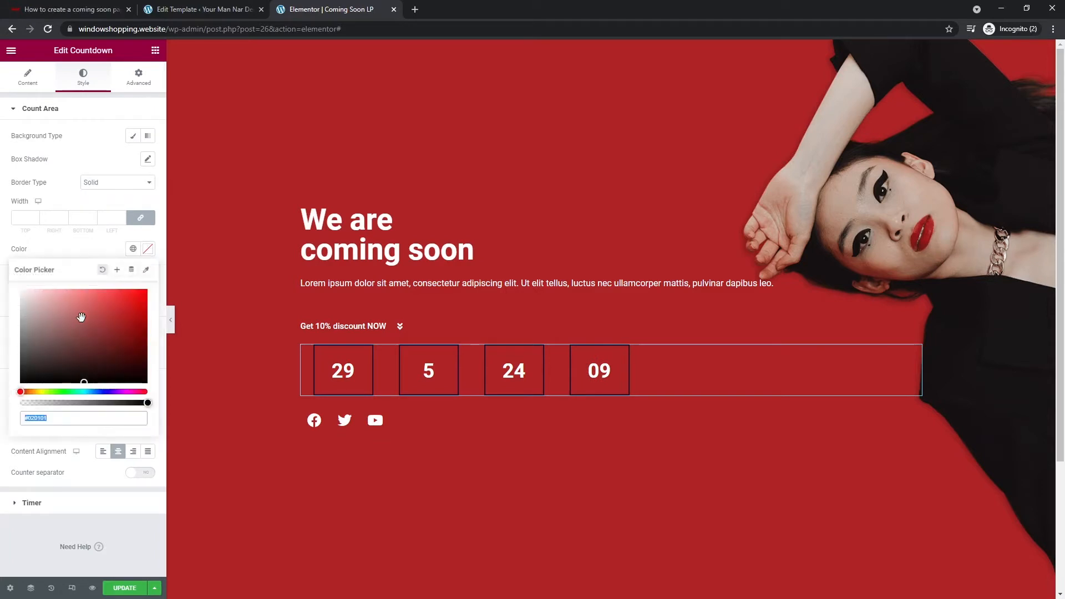
{"action": "type", "text": "#FFFFFF"}
{"action": "left_click", "coordinate": [35, 544]}
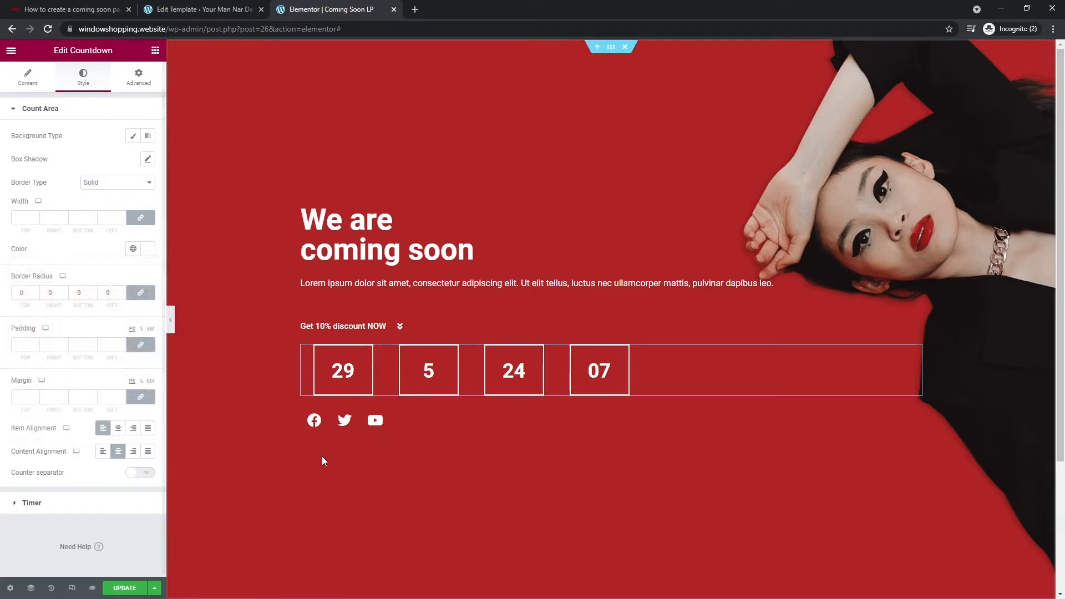
{"action": "left_click", "coordinate": [170, 319]}
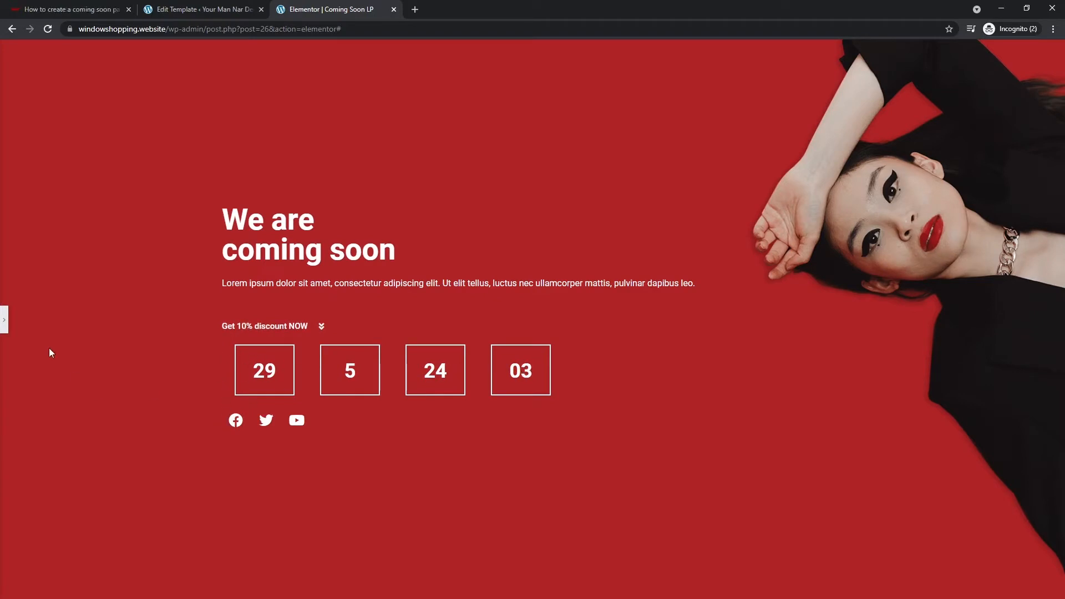
{"action": "left_click", "coordinate": [3, 320]}
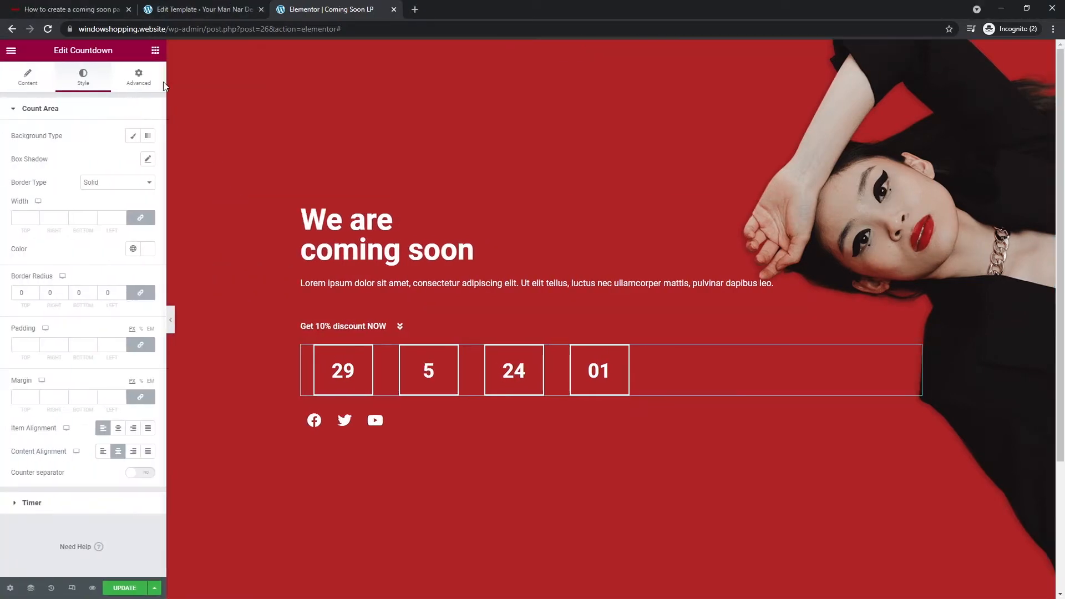
{"action": "left_click", "coordinate": [139, 77]}
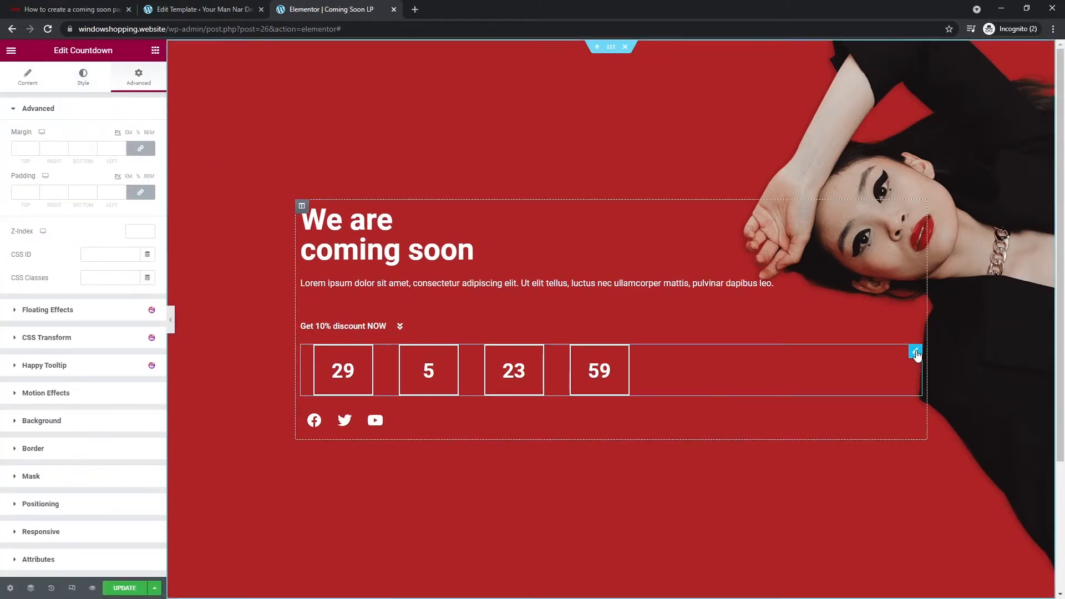
- Set the countdown's left margin to -25 so the boxes line up with the text
{"action": "right_click", "coordinate": [916, 353]}
{"action": "left_click", "coordinate": [928, 362]}
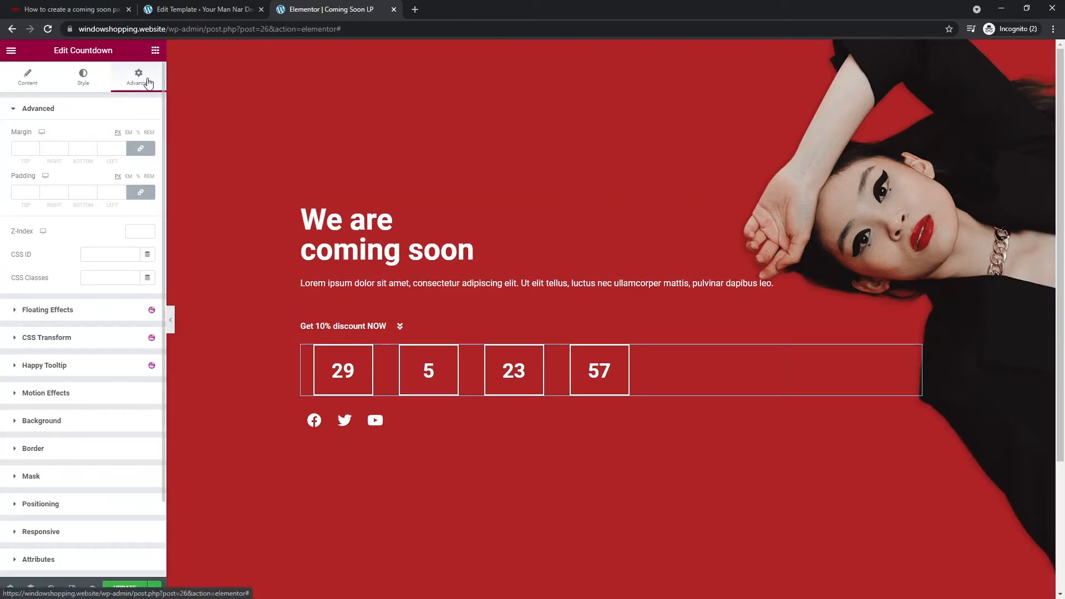
{"action": "left_click", "coordinate": [133, 150]}
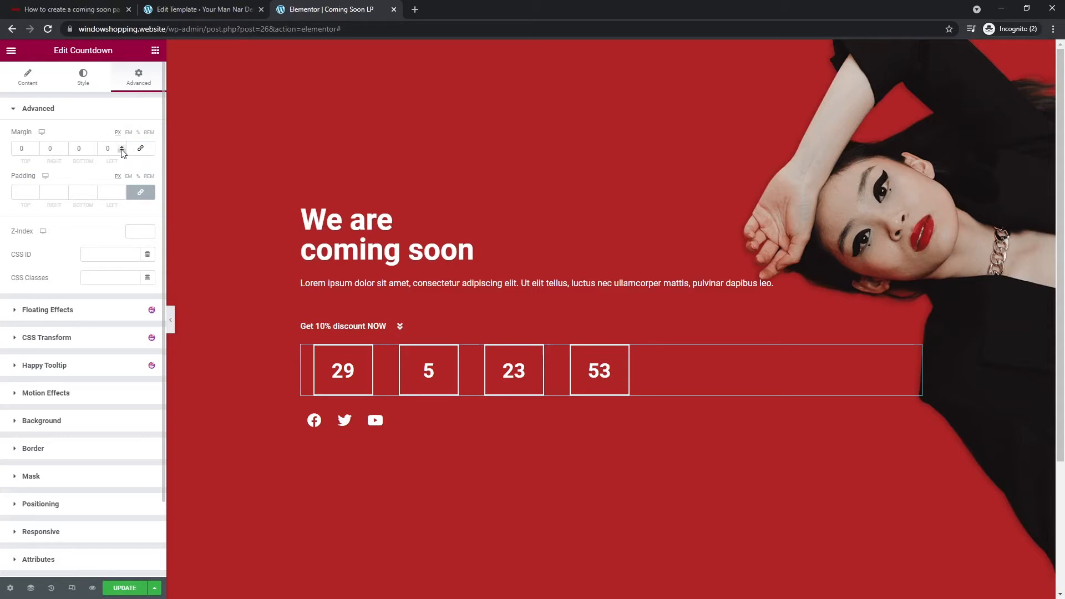
{"action": "left_click", "coordinate": [122, 152]}
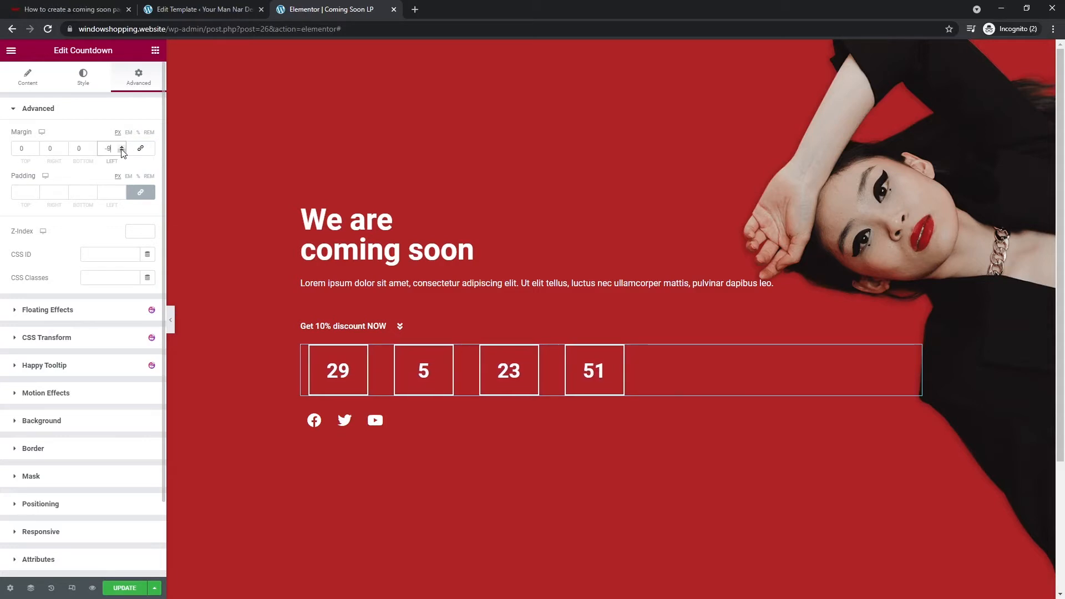
{"action": "left_click", "coordinate": [122, 151]}
{"action": "left_click", "coordinate": [122, 150]}
{"action": "left_click", "coordinate": [121, 150]}
{"action": "left_click", "coordinate": [122, 150]}
{"action": "left_click", "coordinate": [122, 150]}
{"action": "left_click", "coordinate": [122, 150]}
{"action": "left_click", "coordinate": [122, 150]}
{"action": "left_click", "coordinate": [122, 150]}
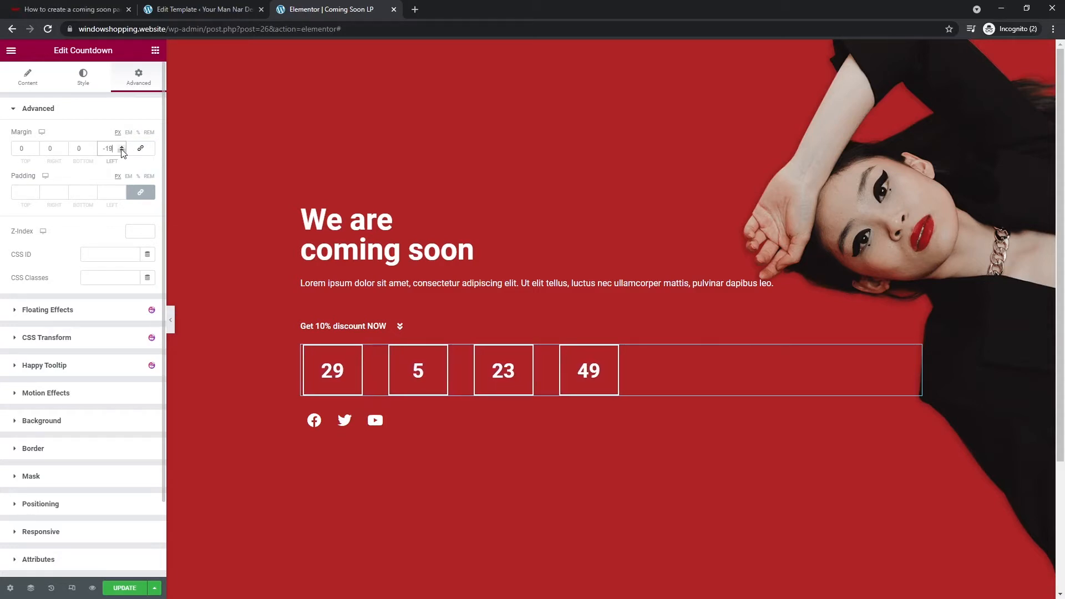
{"action": "left_click", "coordinate": [122, 151]}
{"action": "left_click", "coordinate": [122, 151]}
{"action": "left_click", "coordinate": [121, 151]}
{"action": "left_click", "coordinate": [122, 151]}
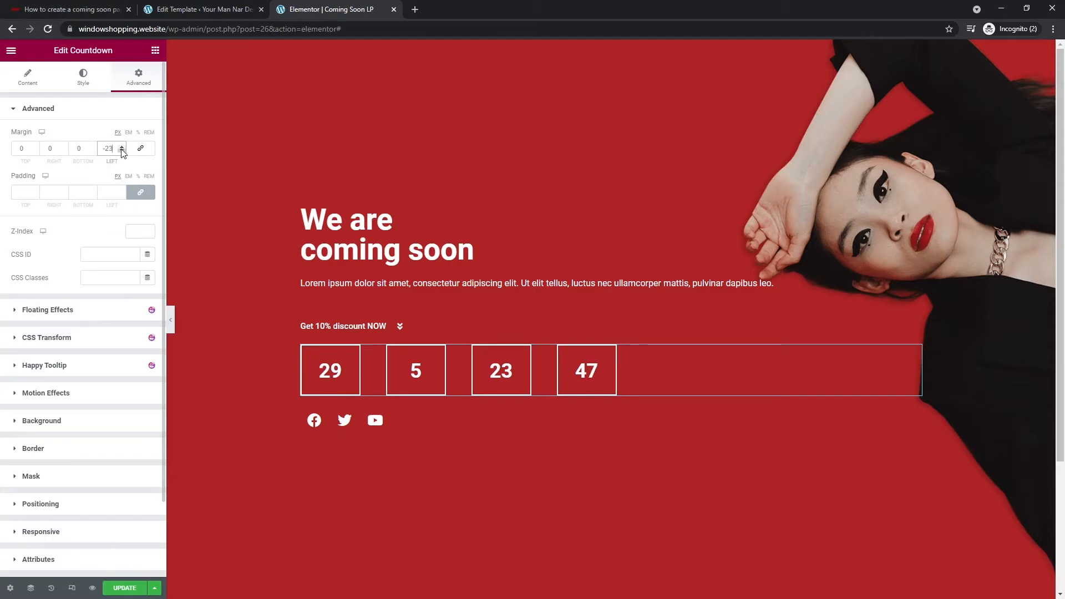
{"action": "left_click", "coordinate": [121, 151]}
{"action": "left_click", "coordinate": [121, 151]}
{"action": "left_click", "coordinate": [174, 320]}
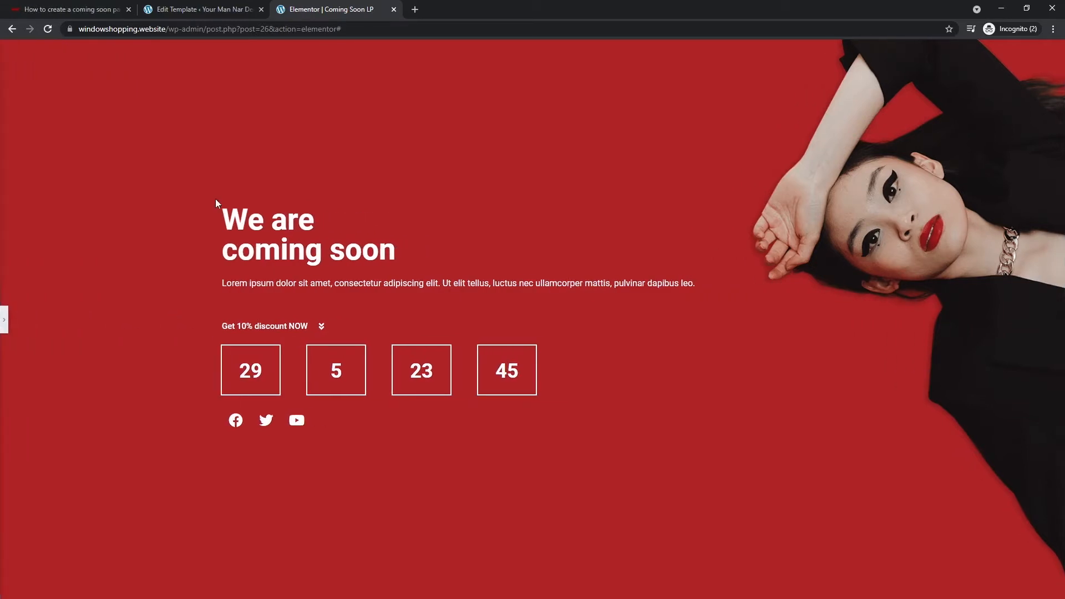
{"action": "left_click", "coordinate": [6, 327]}
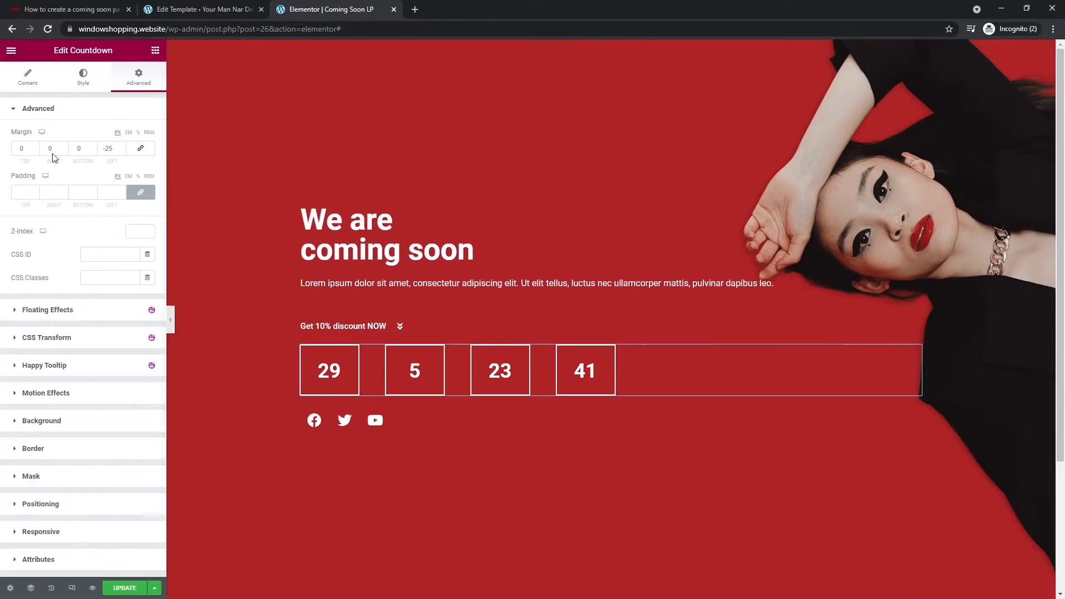
- Set the countdown due date to November 1, 2021
{"action": "left_click", "coordinate": [29, 83]}
{"action": "left_click", "coordinate": [62, 191]}
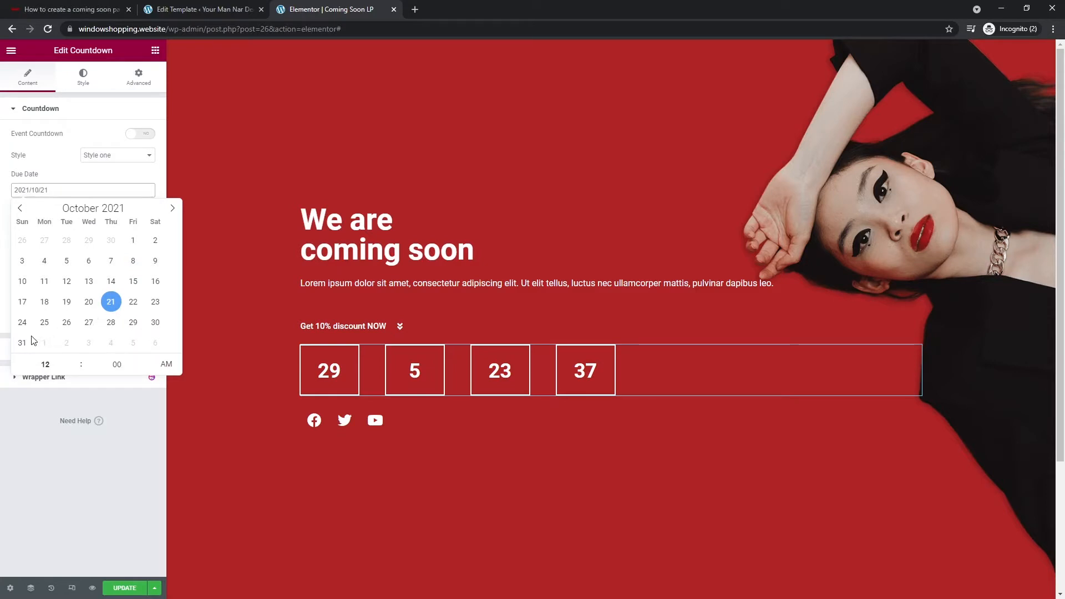
{"action": "left_click", "coordinate": [172, 208]}
{"action": "left_click", "coordinate": [44, 240]}
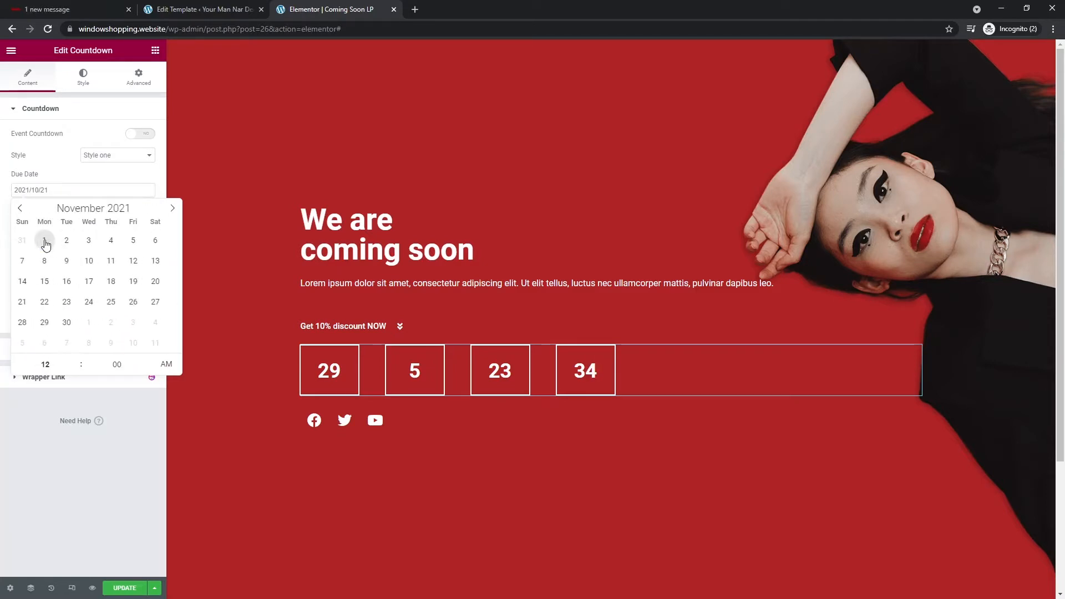
{"action": "left_click", "coordinate": [51, 462]}
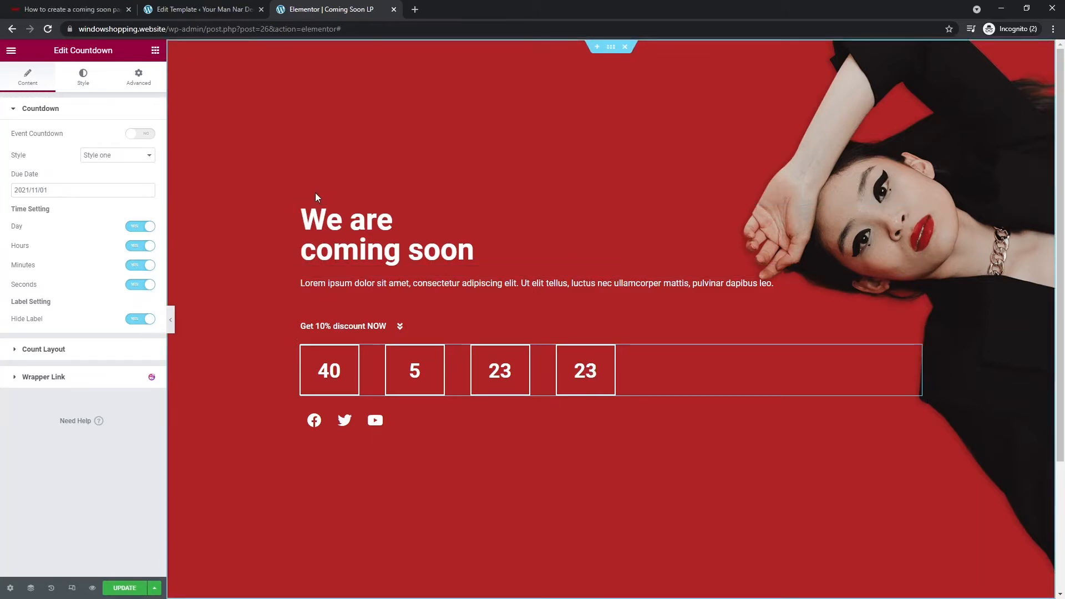
- Set the hero text column's padding to 0, 40, 0, 0 (40 px on the right)
{"action": "left_click", "coordinate": [612, 50]}
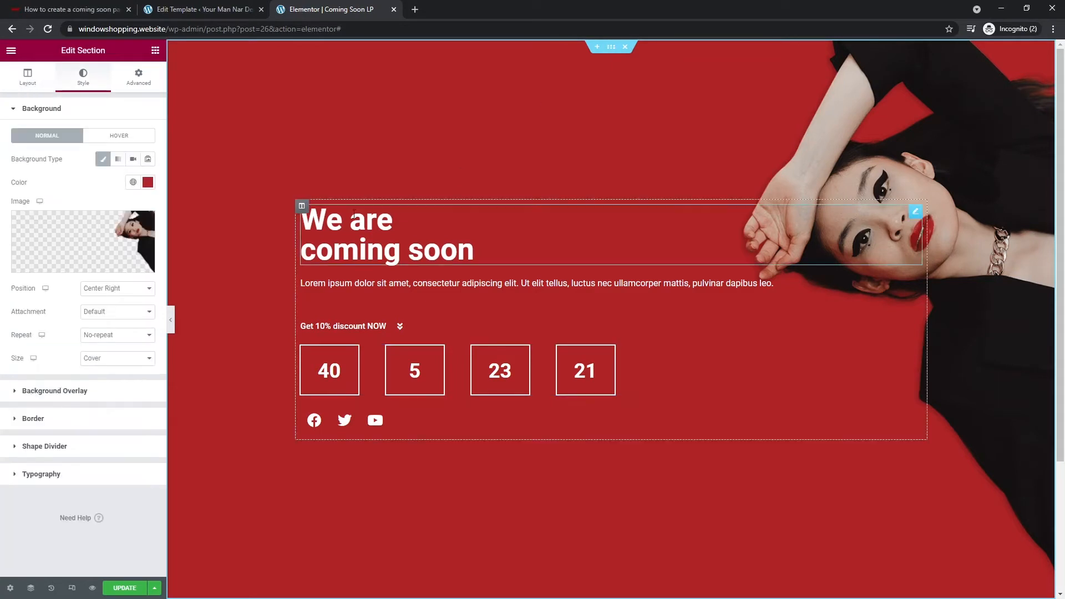
{"action": "left_click", "coordinate": [301, 207]}
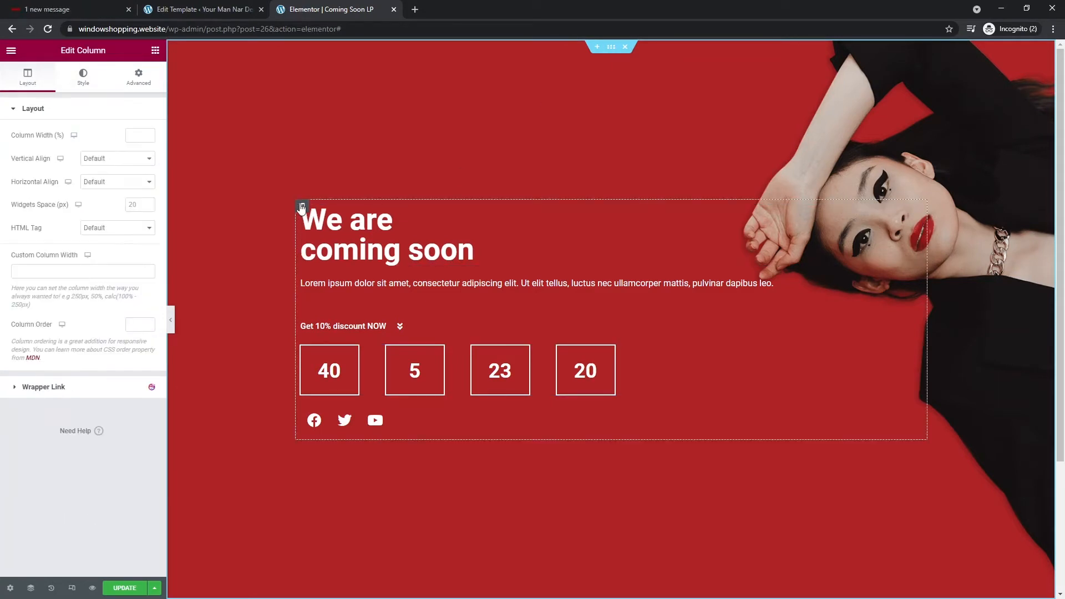
{"action": "left_click", "coordinate": [139, 78]}
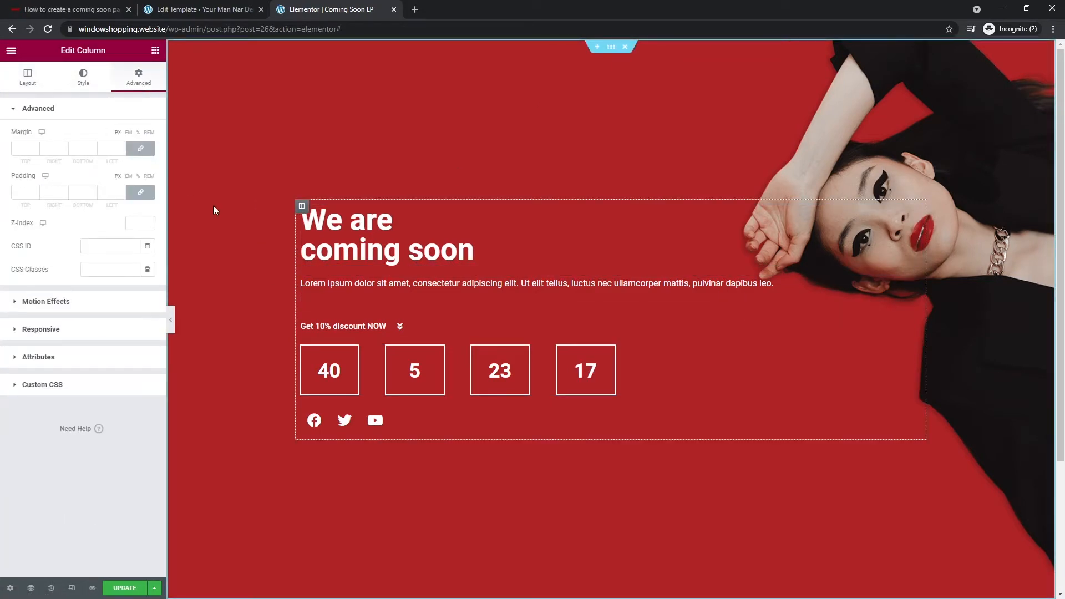
{"action": "left_click", "coordinate": [140, 192]}
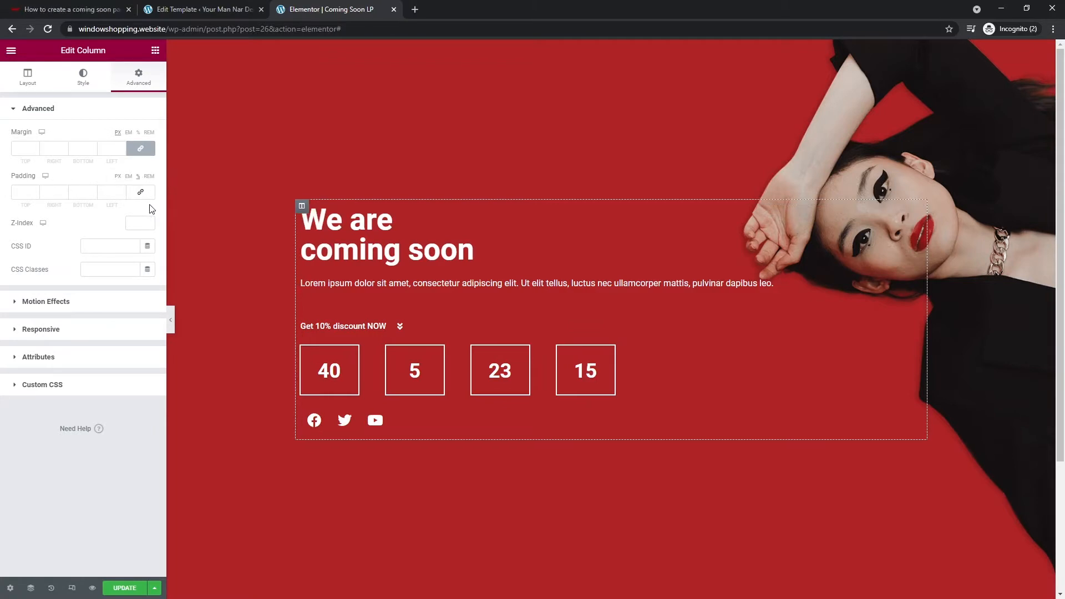
{"action": "left_click", "coordinate": [104, 193]}
{"action": "type", "text": "4"}
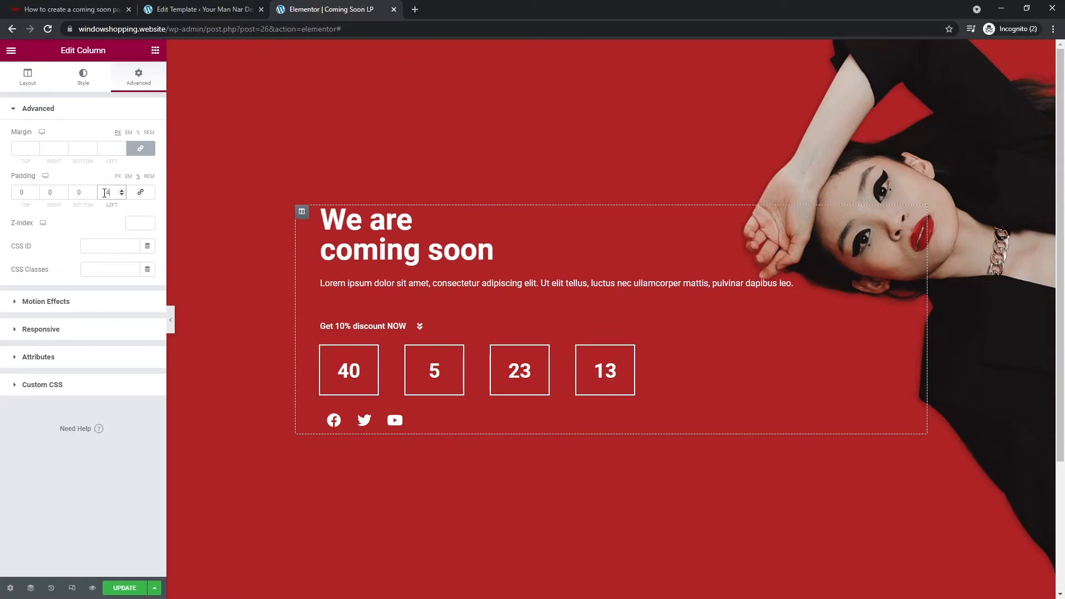
{"action": "type", "text": "0"}
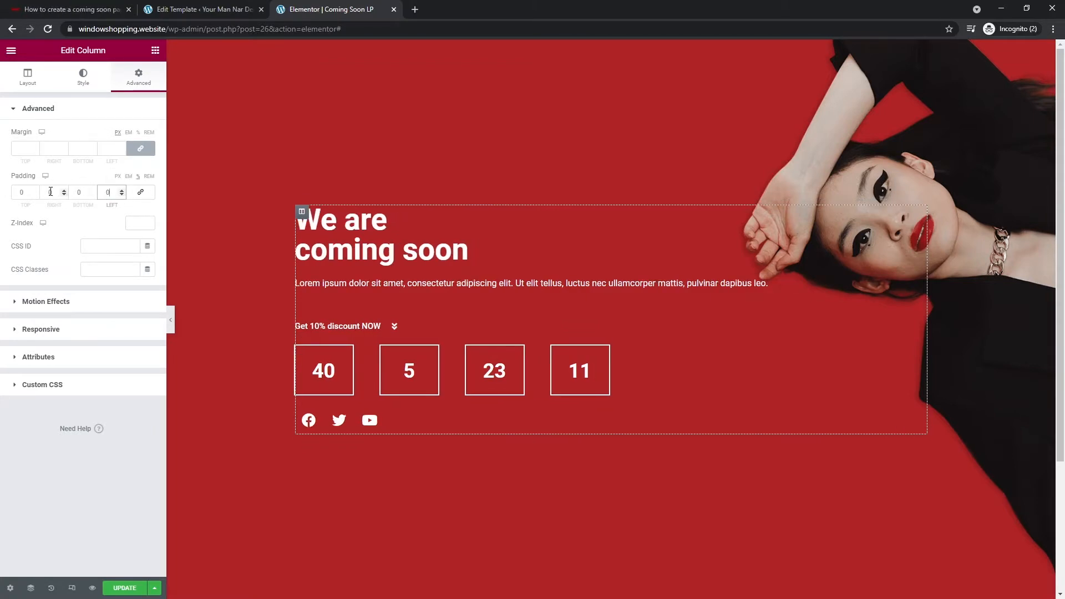
{"action": "double_click", "coordinate": [50, 193]}
{"action": "type", "text": "40"}
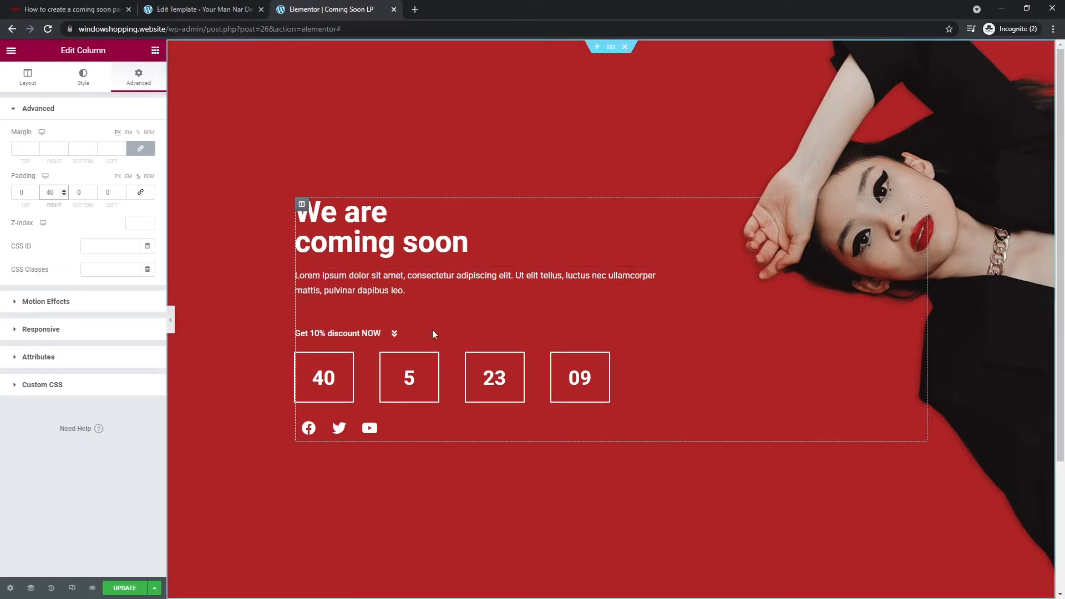
{"action": "left_click", "coordinate": [173, 320]}
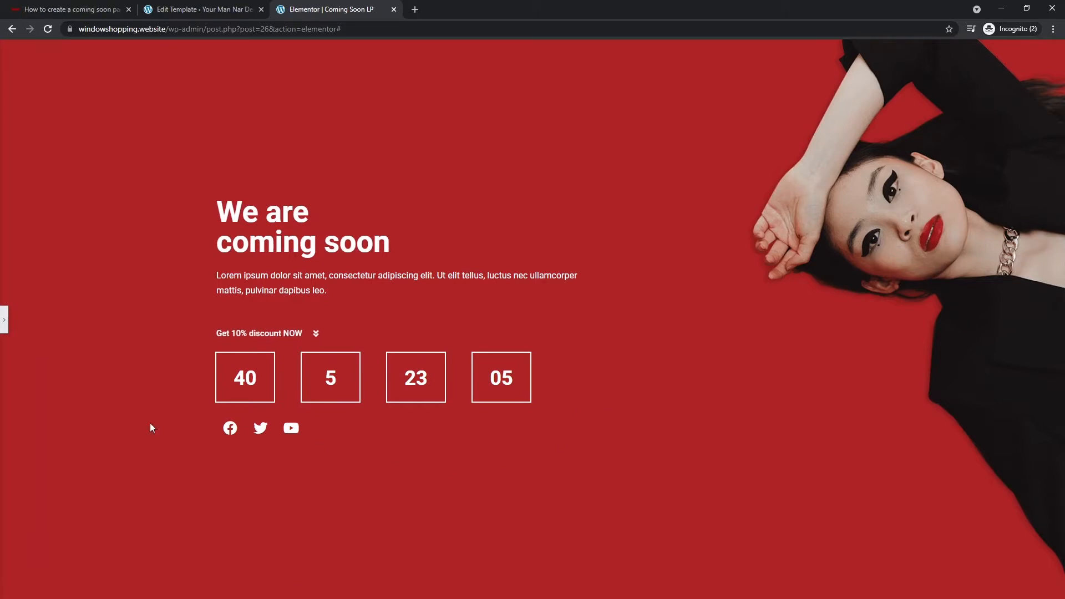
{"action": "left_click", "coordinate": [5, 323]}
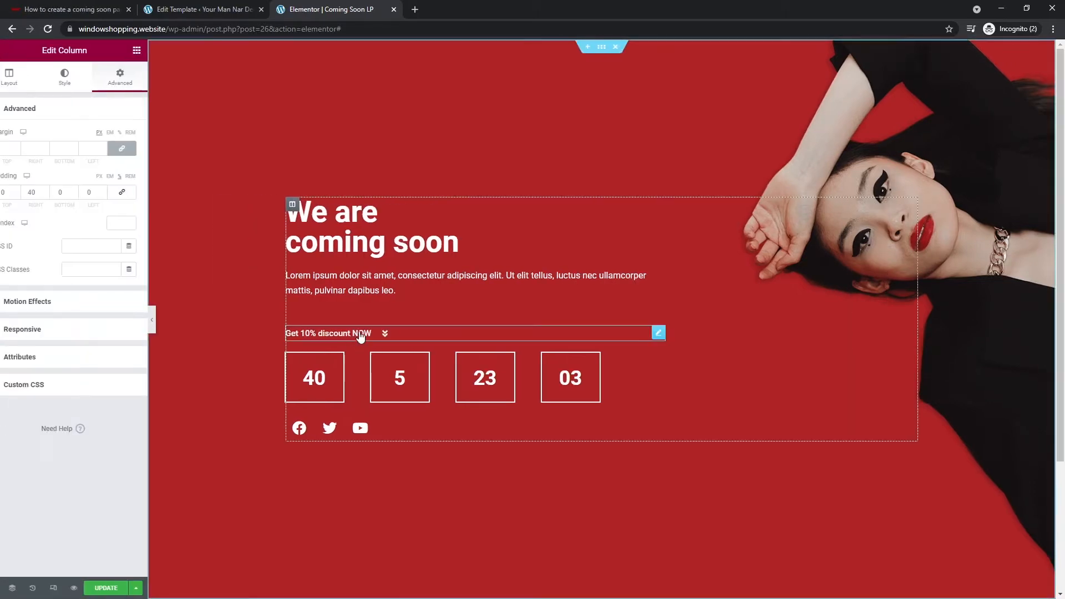
- Set the 'Get 10% discount NOW' button link to #register and insert a two-column section below
{"action": "left_click", "coordinate": [445, 330]}
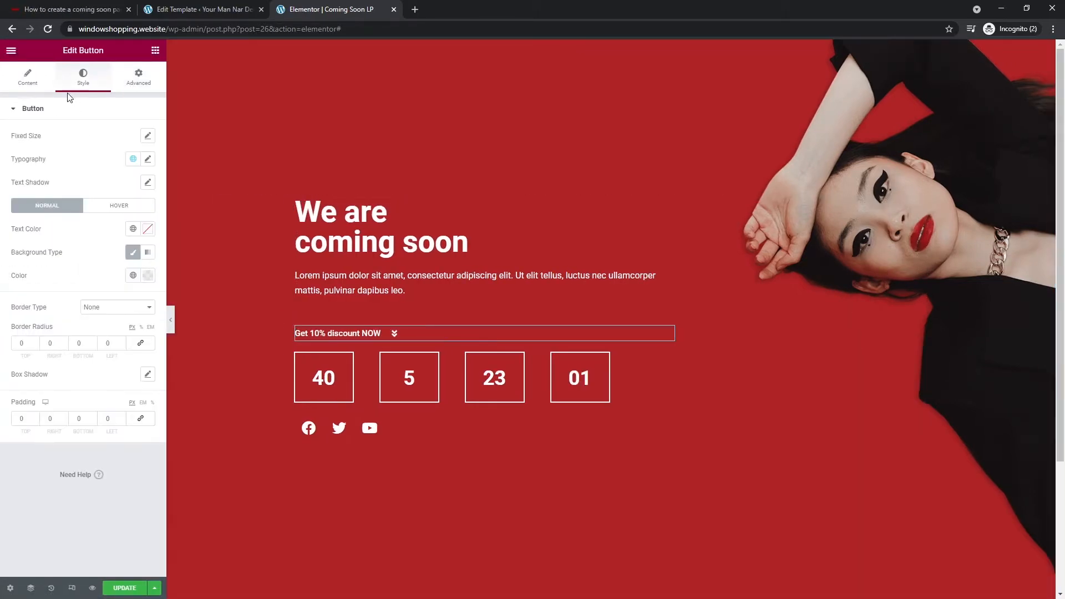
{"action": "left_click", "coordinate": [68, 199]}
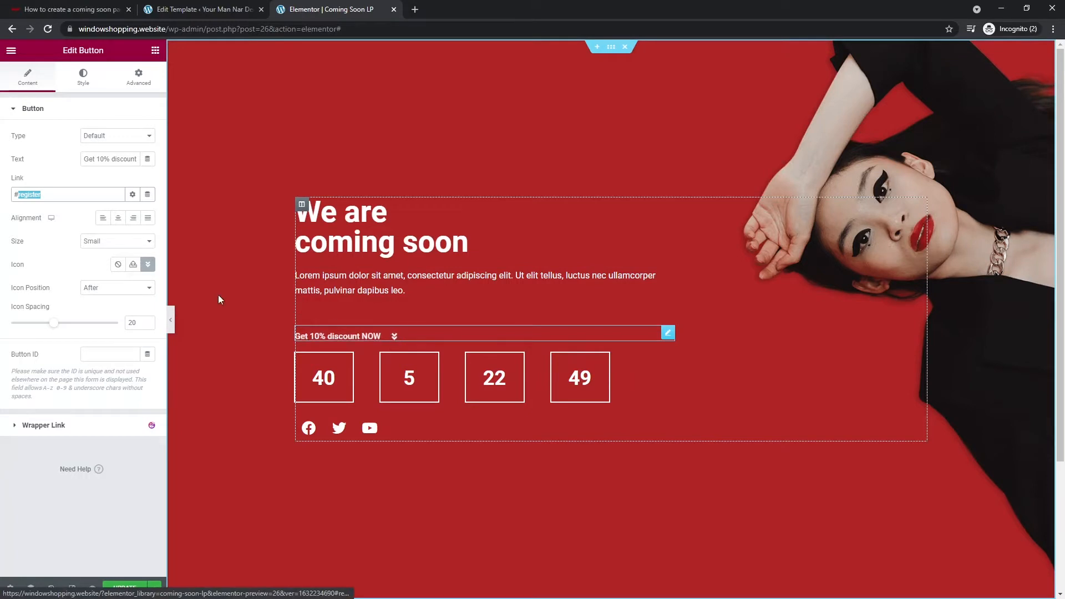
{"action": "scroll", "coordinate": [435, 342], "scroll_direction": "down", "scroll_amount": 3}
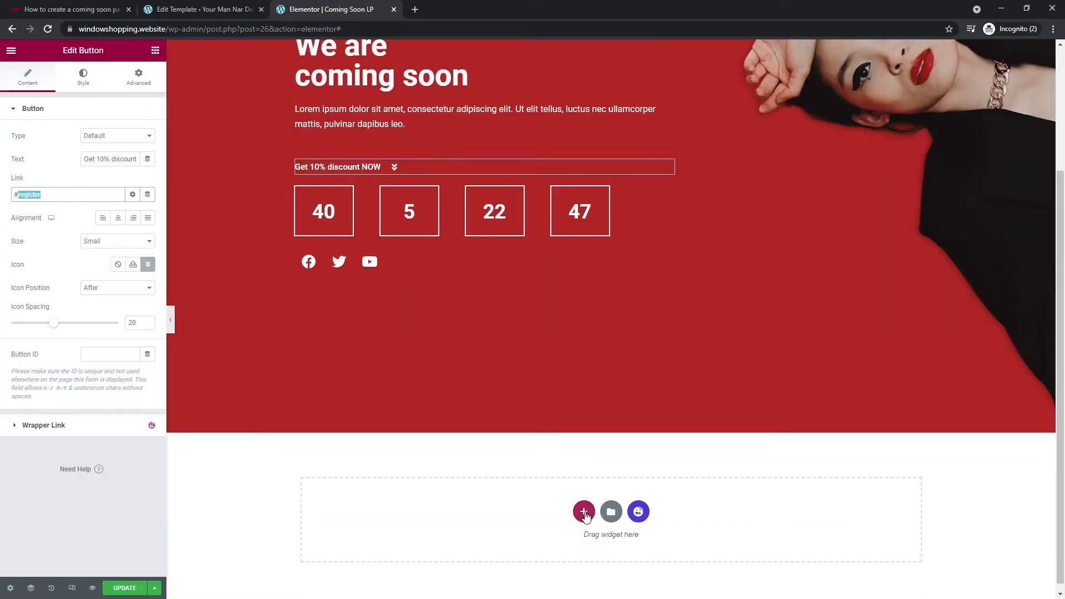
{"action": "left_click", "coordinate": [584, 513]}
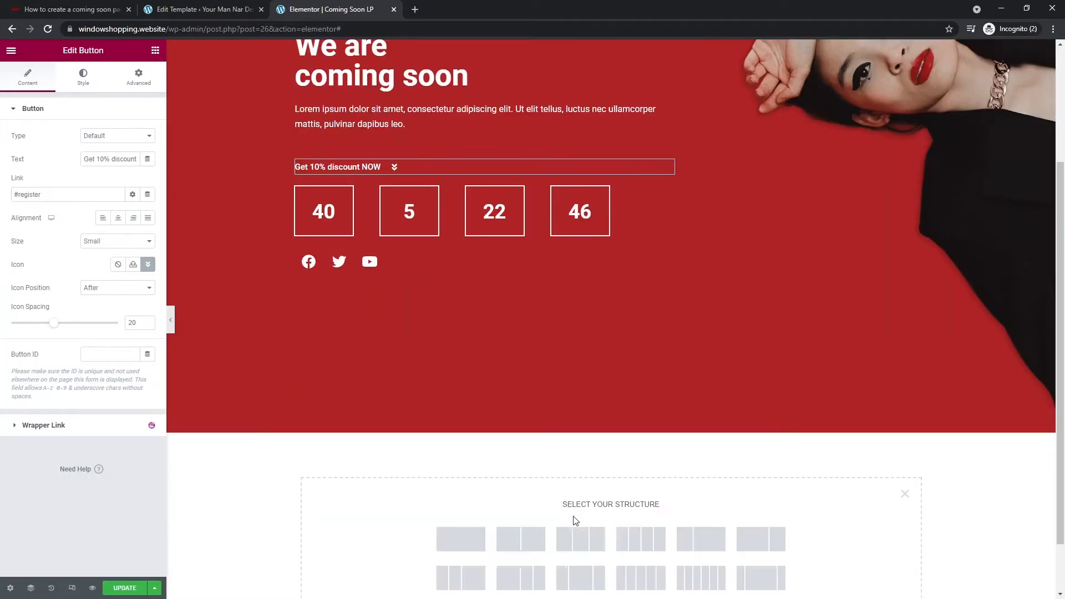
{"action": "left_click", "coordinate": [518, 557]}
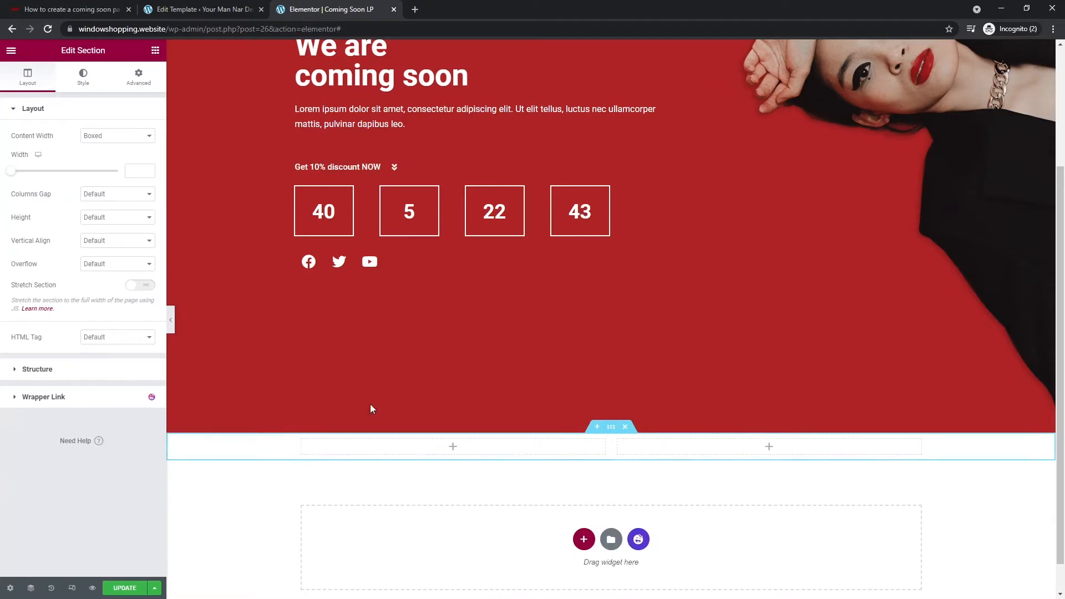
- Give the new two-column section the CSS ID 'register', update the page, and open Preview Changes
{"action": "right_click", "coordinate": [612, 427]}
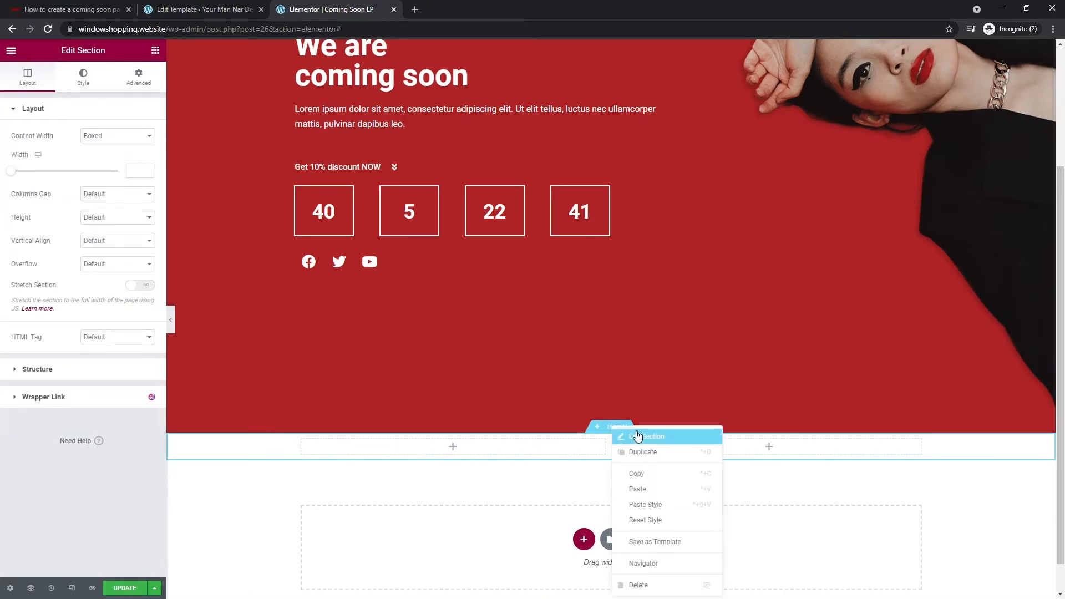
{"action": "left_click", "coordinate": [627, 437]}
{"action": "right_click", "coordinate": [612, 427]}
{"action": "left_click", "coordinate": [624, 436]}
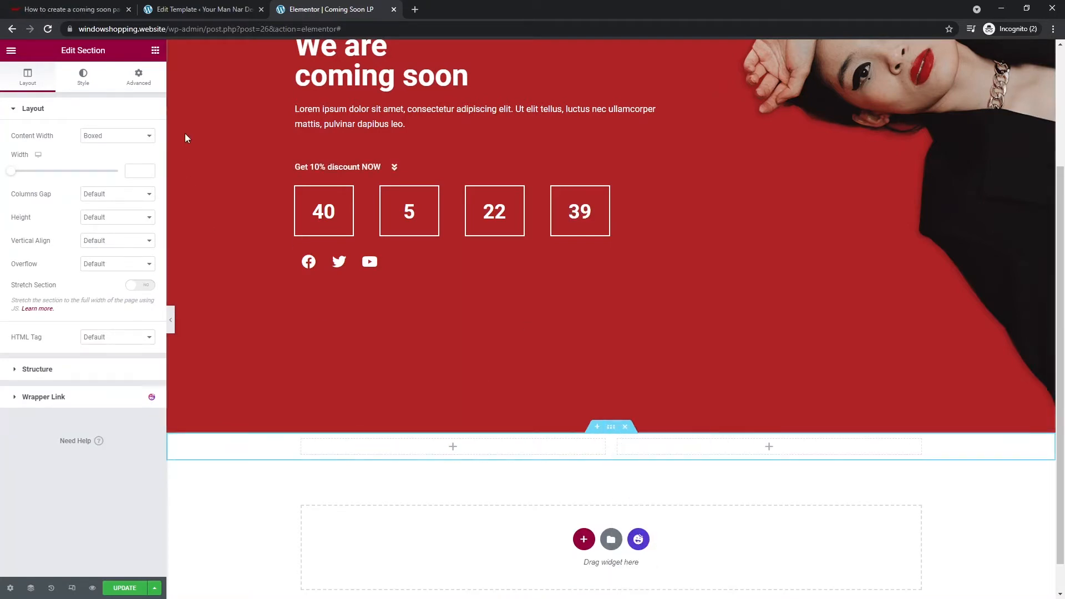
{"action": "left_click", "coordinate": [139, 82]}
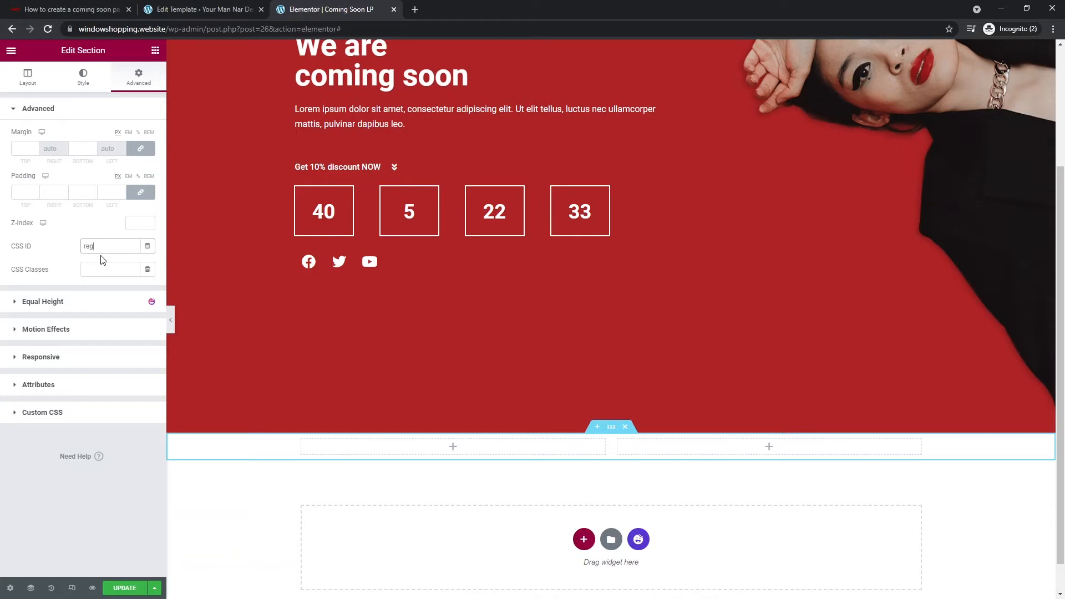
{"action": "left_click", "coordinate": [124, 589]}
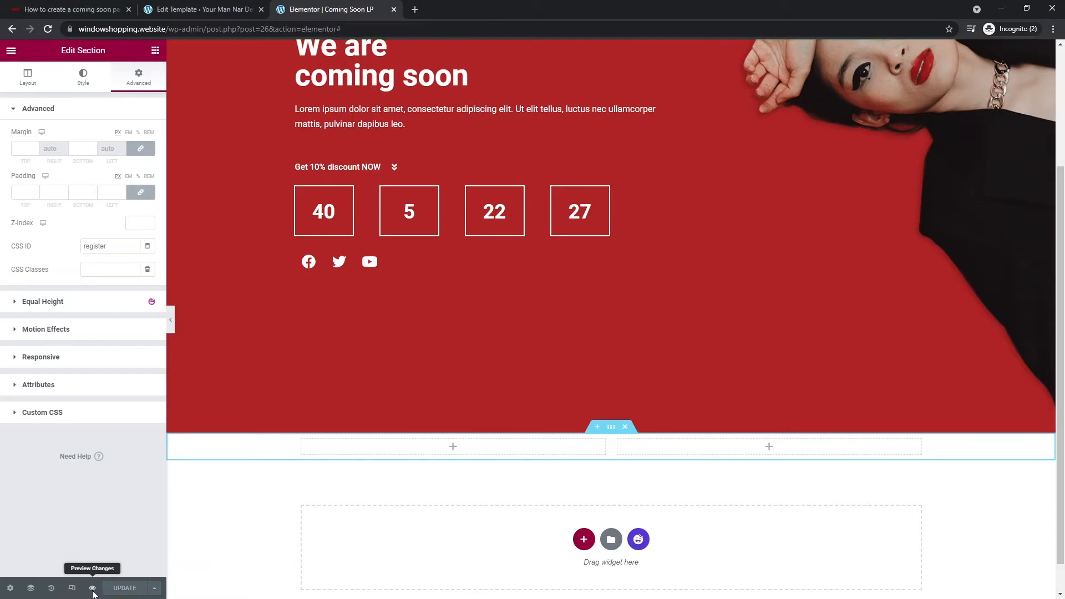
{"action": "left_click", "coordinate": [93, 589]}
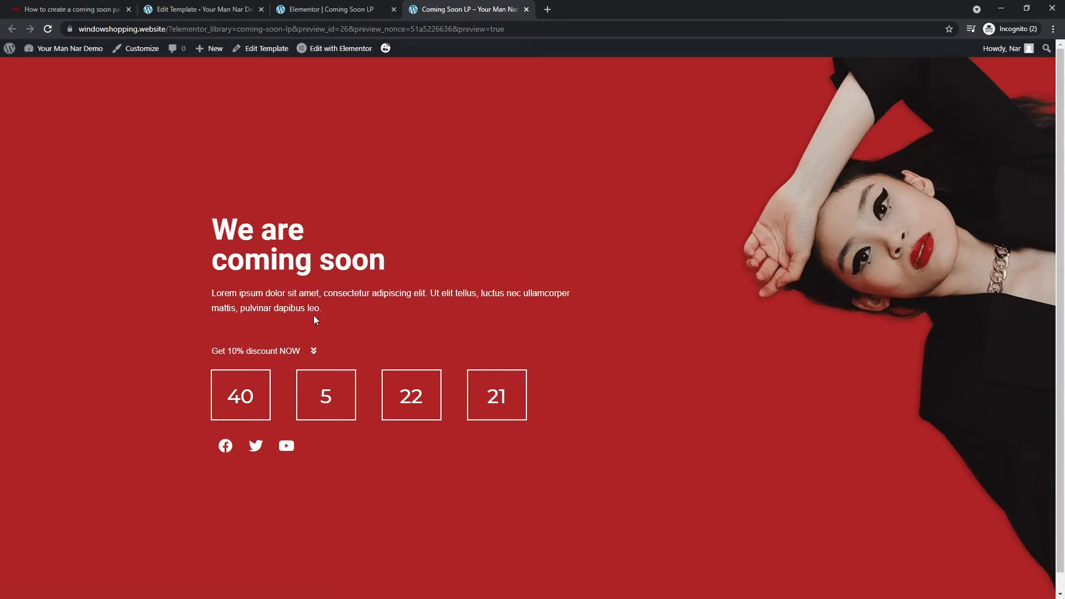
- Scroll down the preview to check the red hero and its 40-day countdown
{"action": "scroll", "coordinate": [287, 360], "scroll_direction": "down", "scroll_amount": 1}
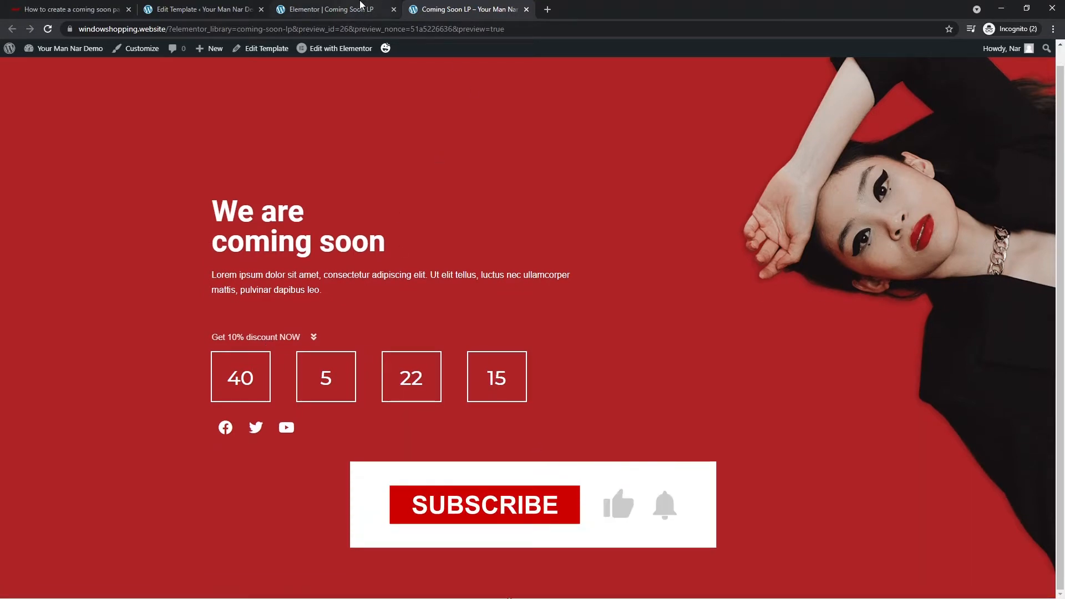
- Add a Heading, a Text Editor and a Shortcode widget to the white section's left column
{"action": "left_click", "coordinate": [375, 5]}
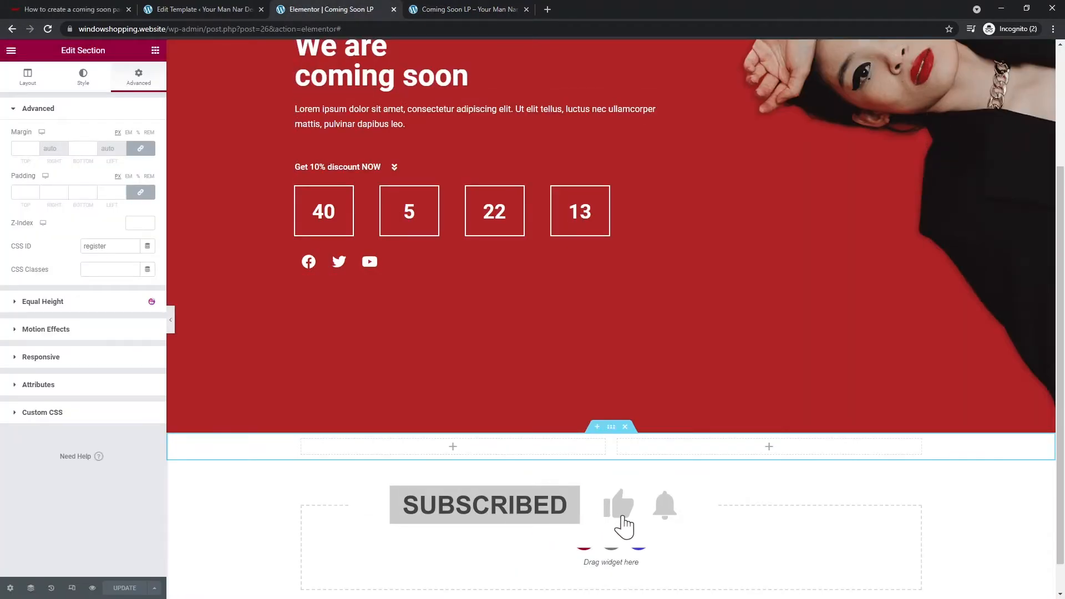
{"action": "left_click", "coordinate": [155, 51]}
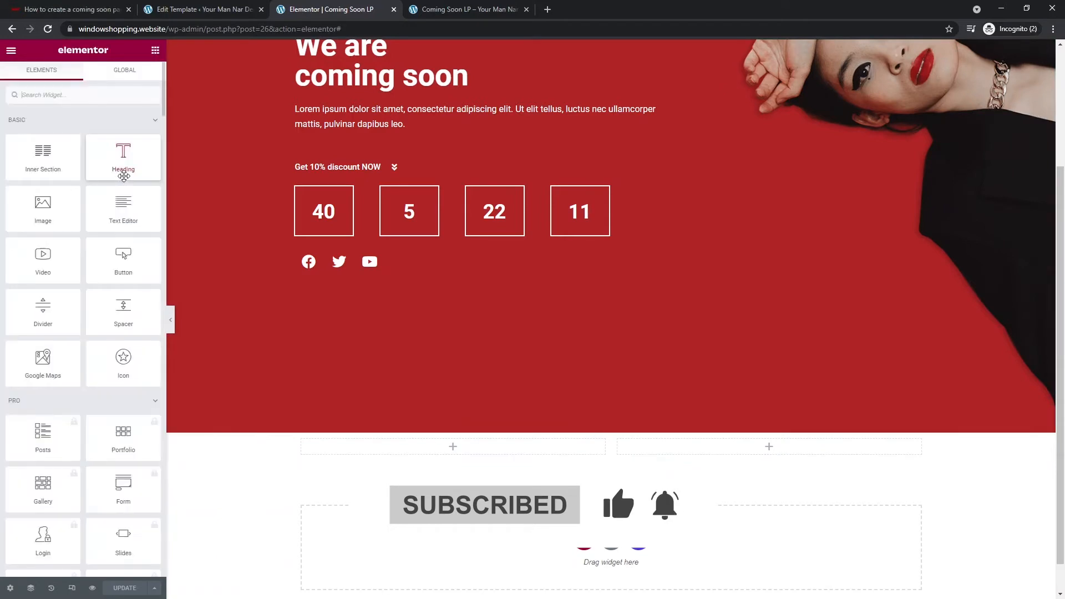
{"action": "left_click_drag", "start_coordinate": [123, 157], "coordinate": [452, 456]}
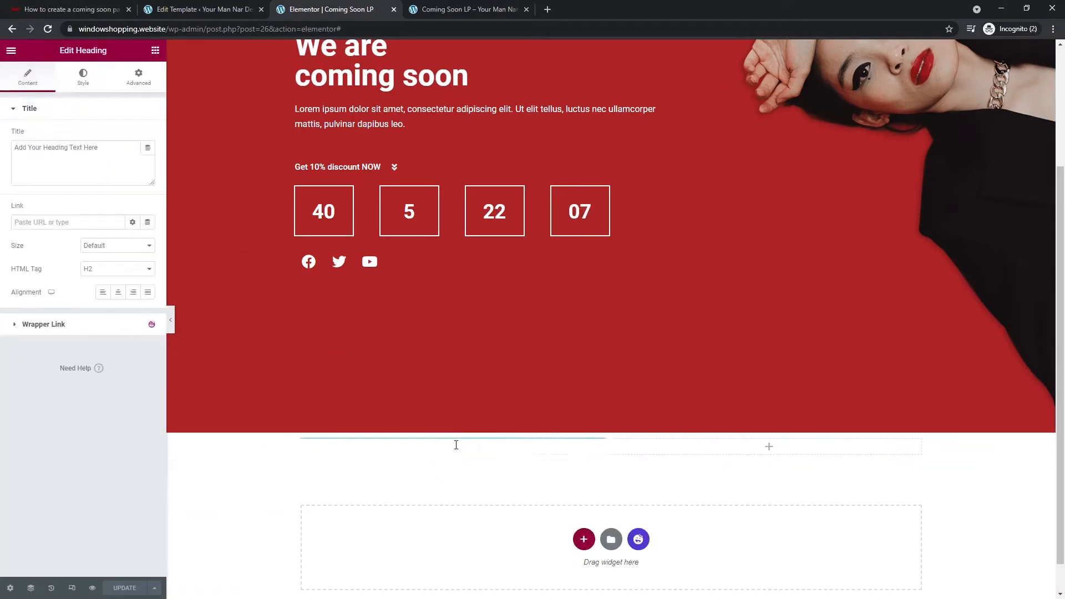
{"action": "left_click", "coordinate": [155, 50]}
{"action": "left_click_drag", "start_coordinate": [118, 210], "coordinate": [447, 463]}
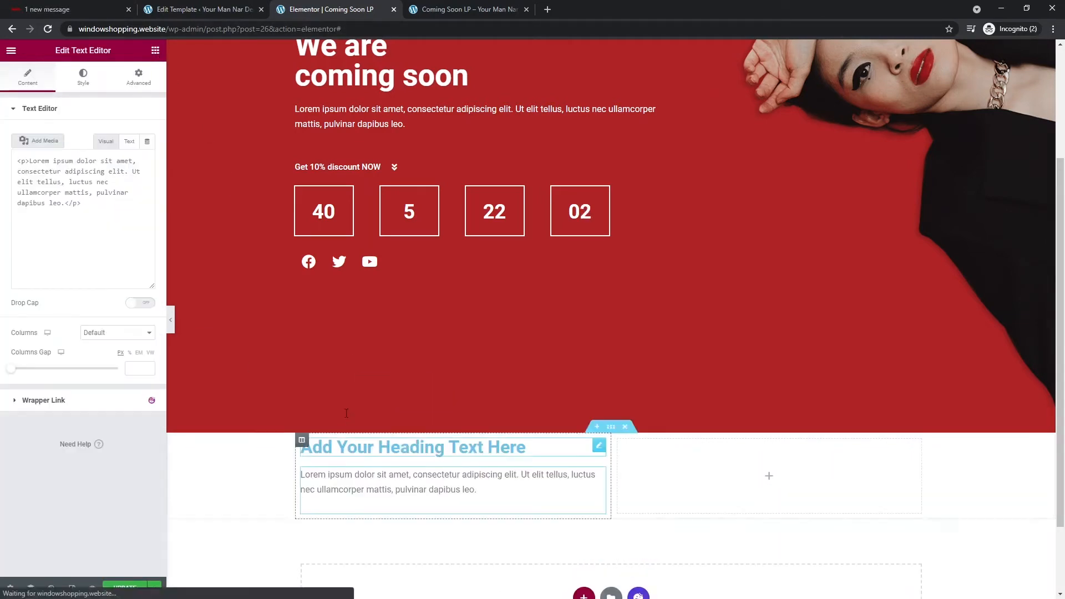
{"action": "left_click", "coordinate": [155, 51]}
{"action": "type", "text": "short"}
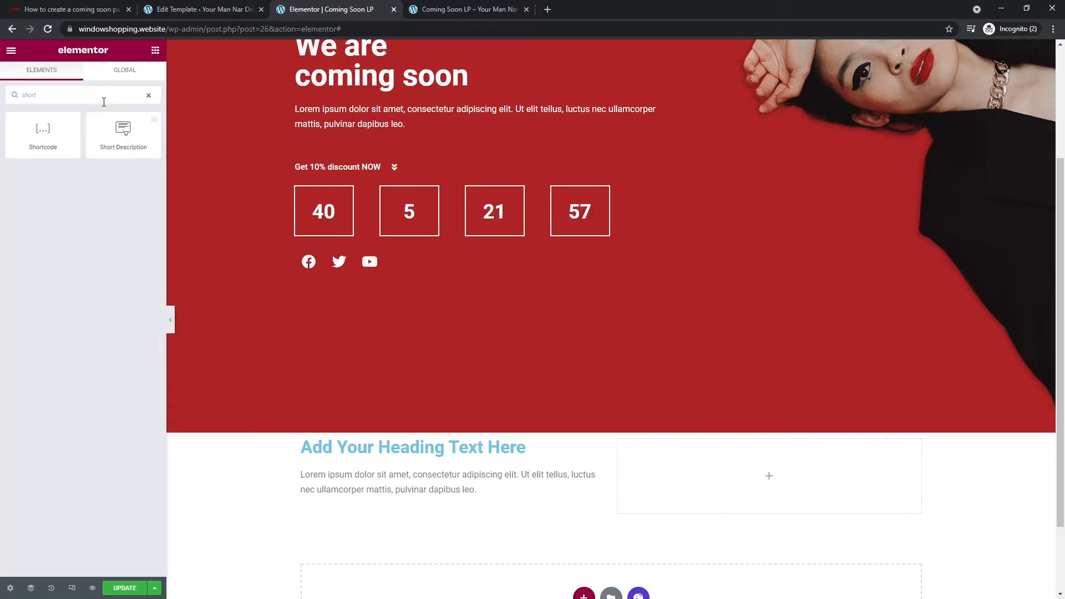
{"action": "left_click_drag", "start_coordinate": [54, 139], "coordinate": [446, 509]}
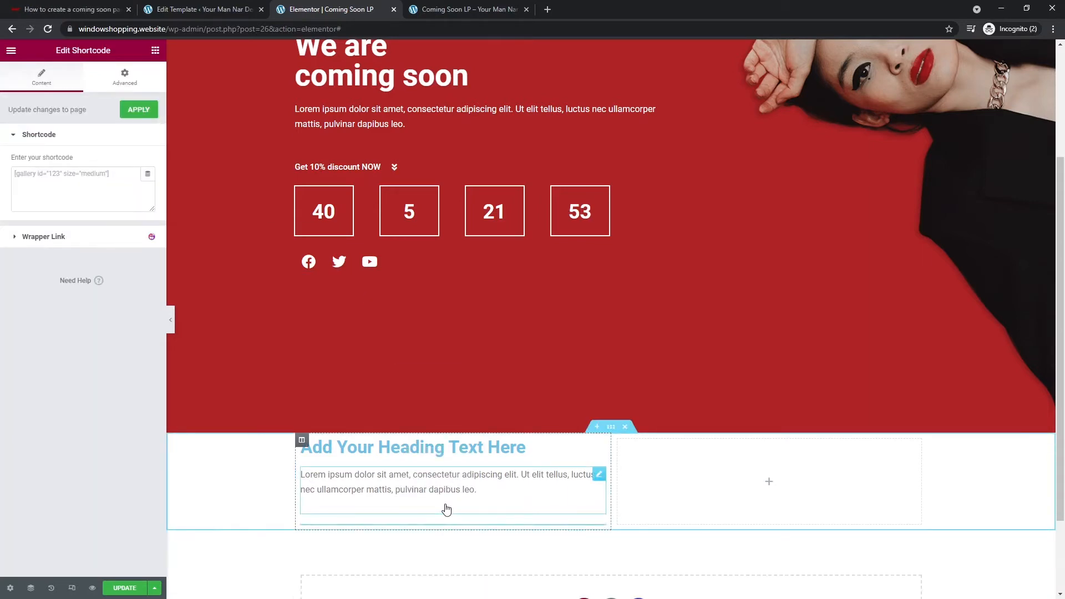
{"action": "left_click", "coordinate": [611, 427]}
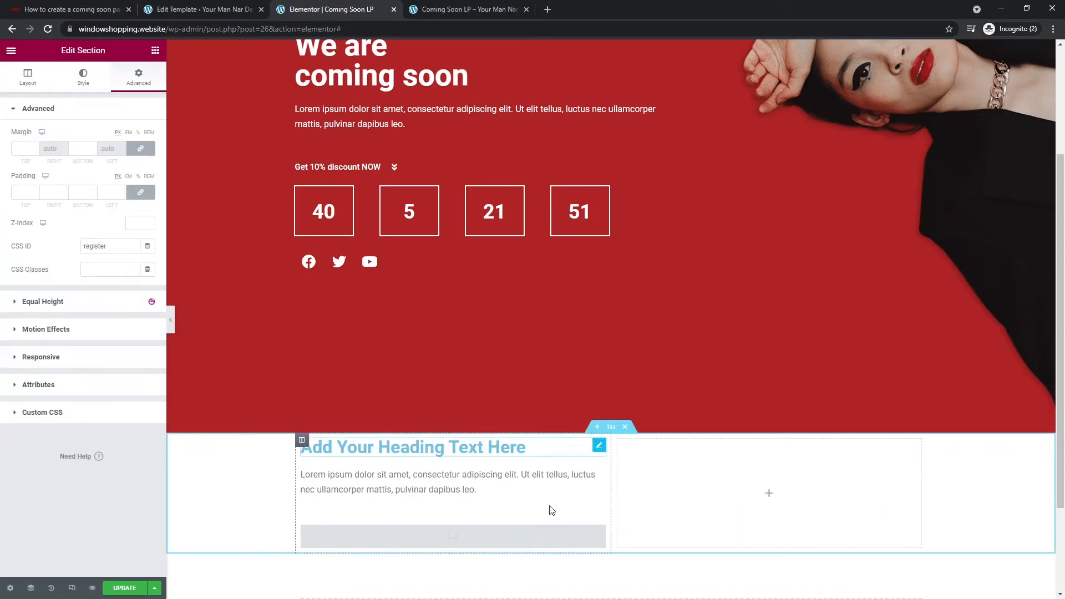
- Unlink the white section's padding and set it to 2 top/bottom, 10 left/right
{"action": "left_click", "coordinate": [143, 192]}
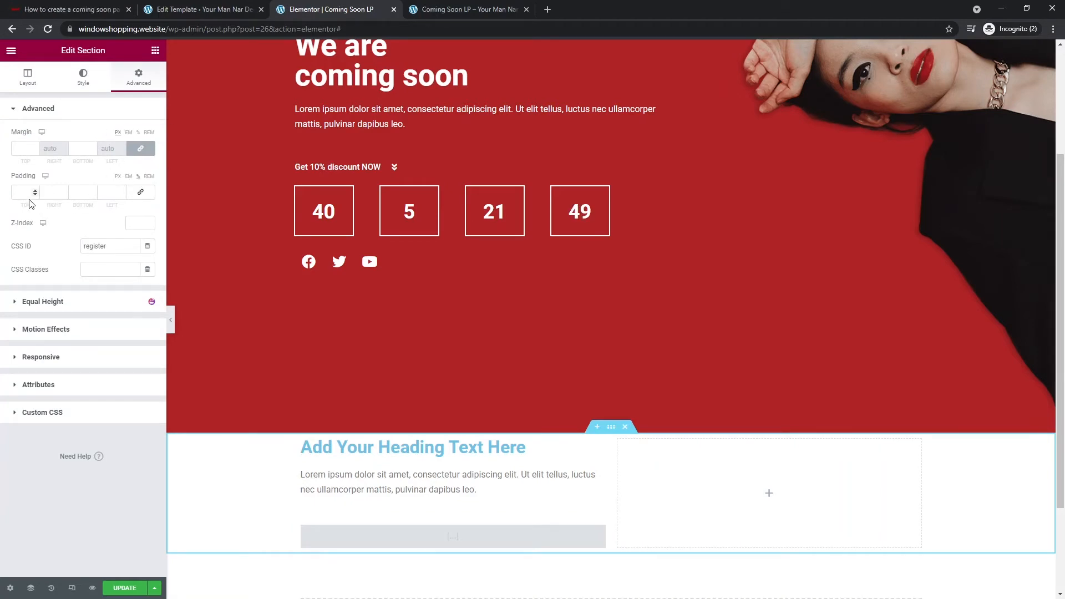
{"action": "type", "text": "2"}
{"action": "left_click_drag", "start_coordinate": [81, 192], "coordinate": [66, 194]}
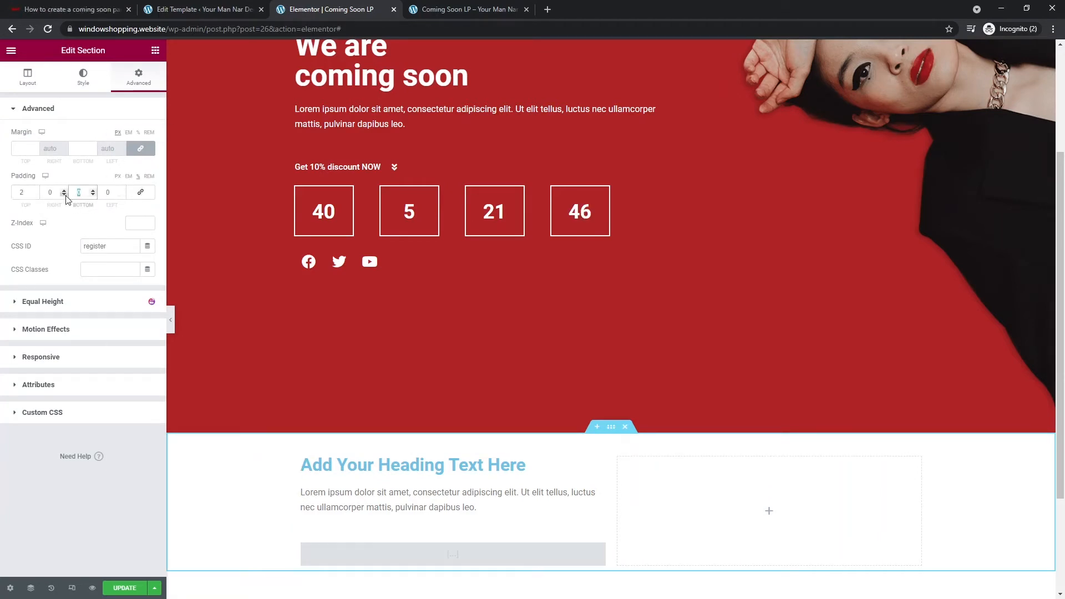
{"action": "type", "text": "2"}
{"action": "left_click", "coordinate": [49, 193]}
{"action": "type", "text": "1"}
{"action": "left_click", "coordinate": [106, 193]}
{"action": "type", "text": "1"}
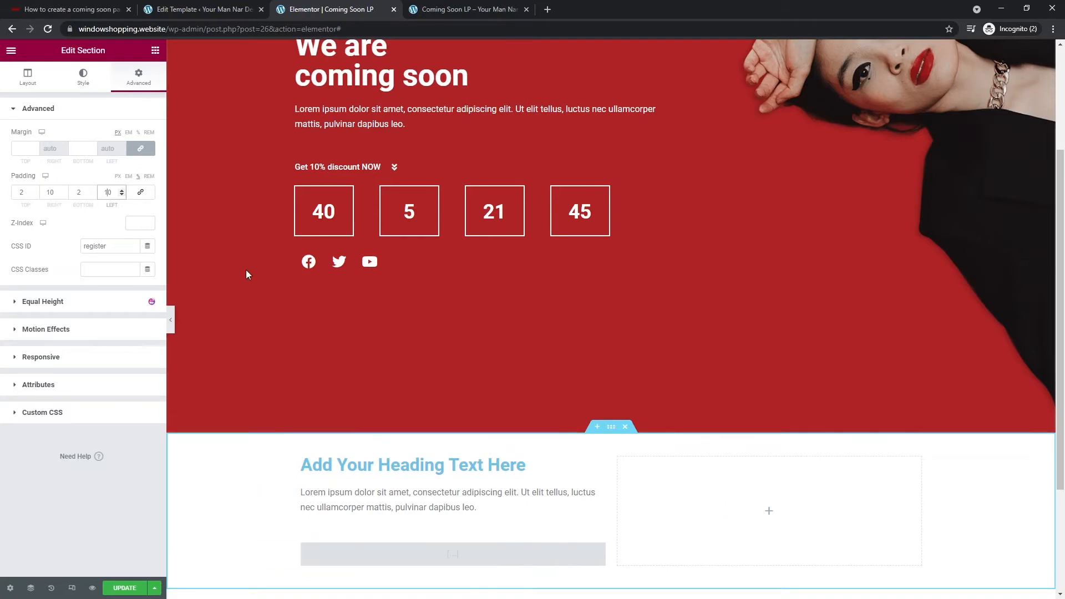
{"action": "scroll", "coordinate": [431, 265], "scroll_direction": "up", "scroll_amount": 3}
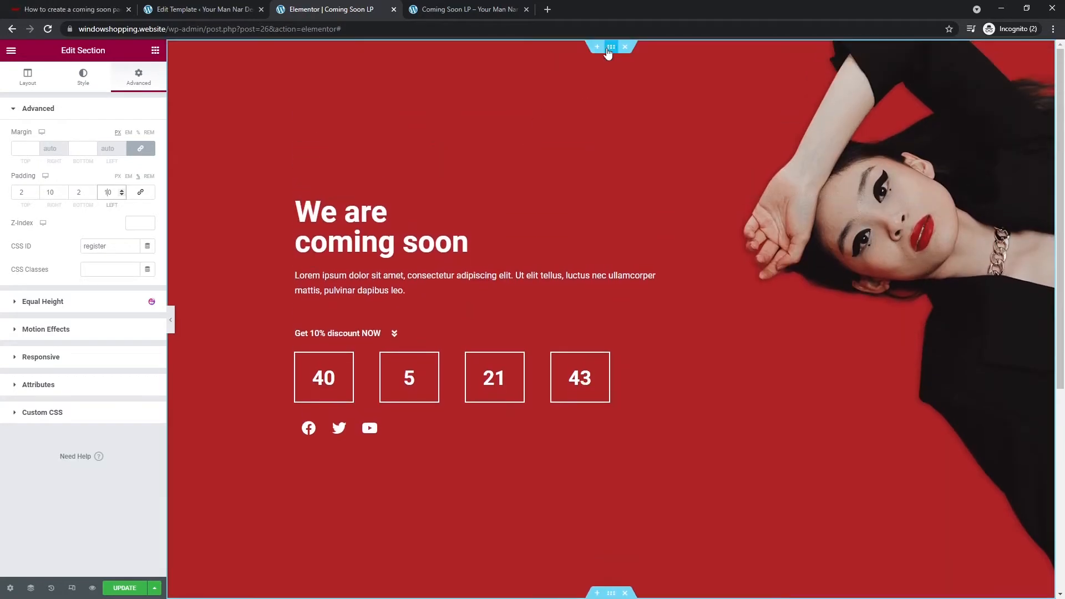
- Set the red hero section's left and right padding to 10 and preview it full width
{"action": "left_click", "coordinate": [138, 81]}
{"action": "left_click", "coordinate": [106, 194]}
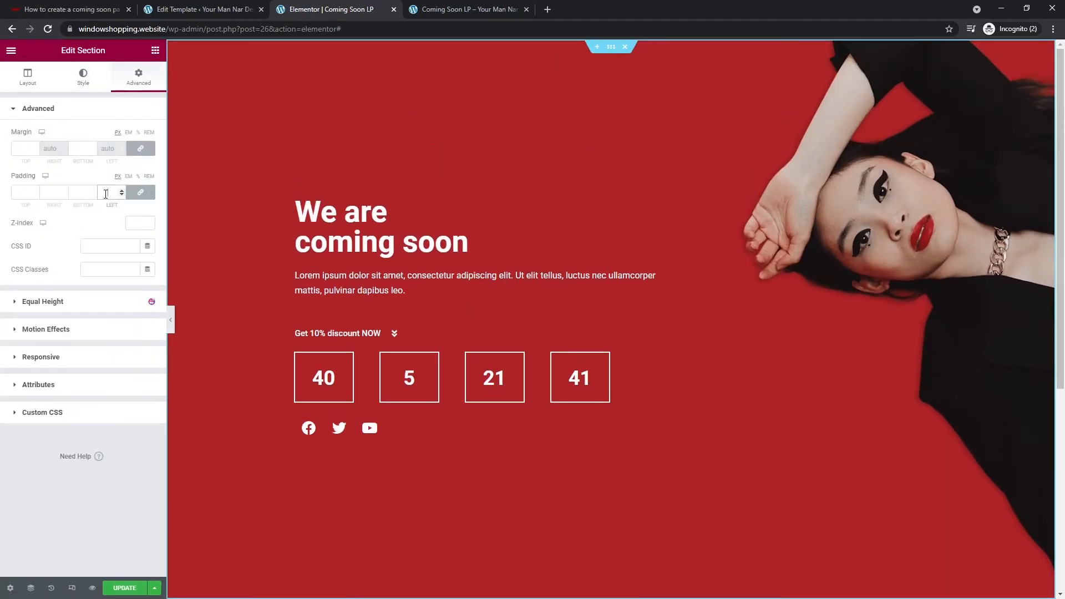
{"action": "left_click", "coordinate": [139, 190]}
{"action": "left_click", "coordinate": [139, 190]}
{"action": "type", "text": "10"}
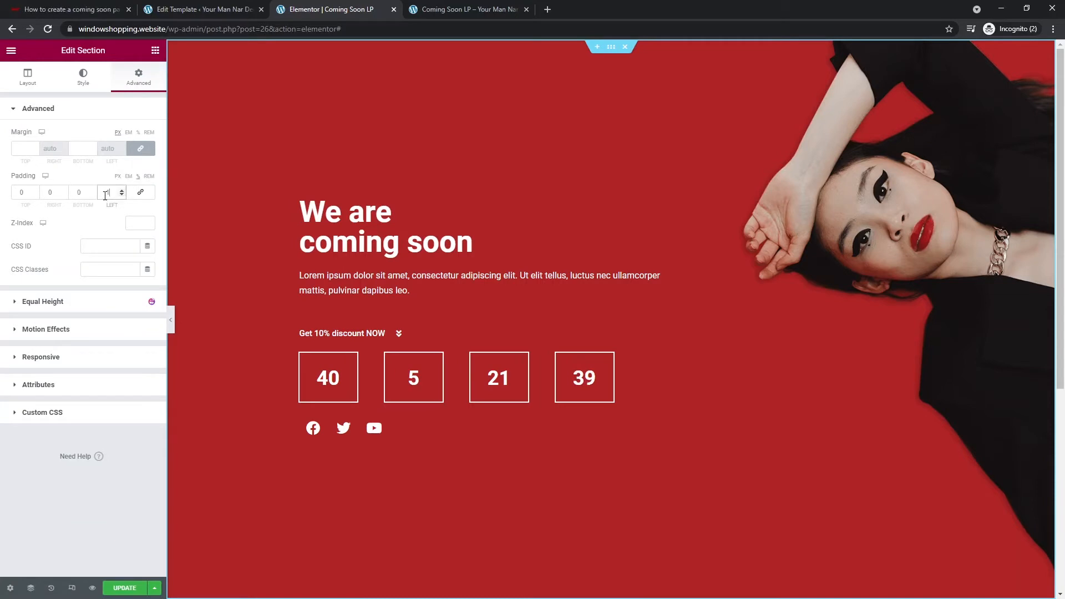
{"action": "left_click", "coordinate": [49, 191]}
{"action": "type", "text": "10"}
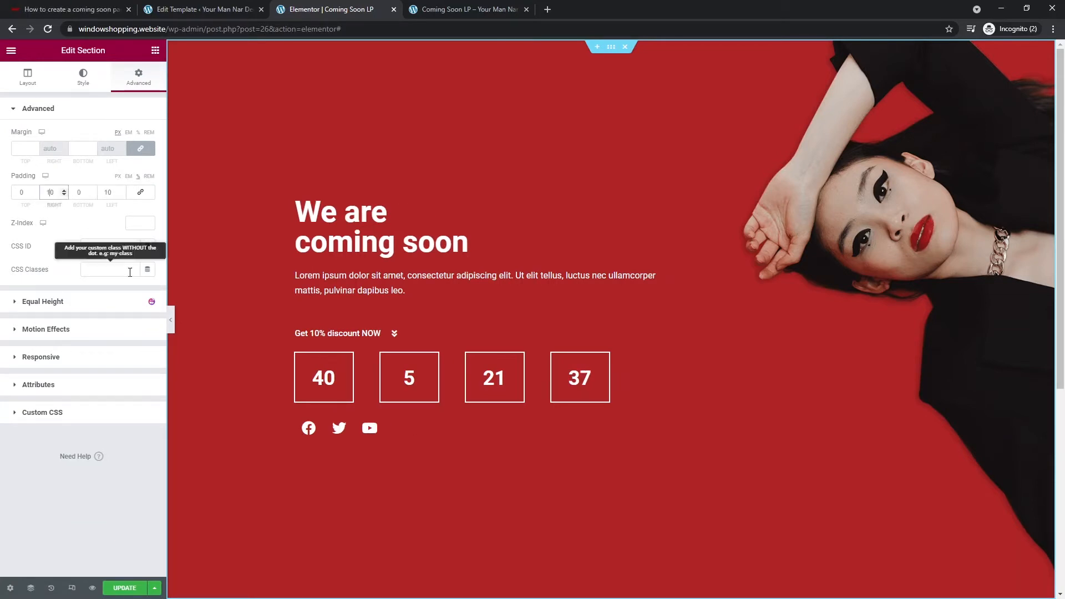
{"action": "left_click", "coordinate": [171, 321]}
{"action": "scroll", "coordinate": [238, 211], "scroll_direction": "down", "scroll_amount": 3}
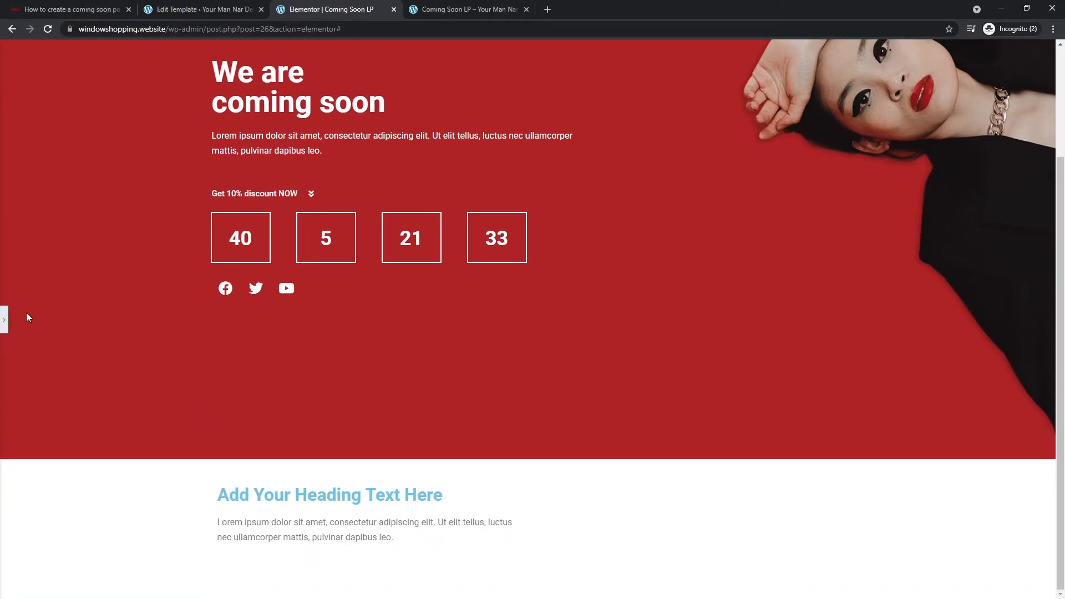
{"action": "left_click", "coordinate": [6, 326]}
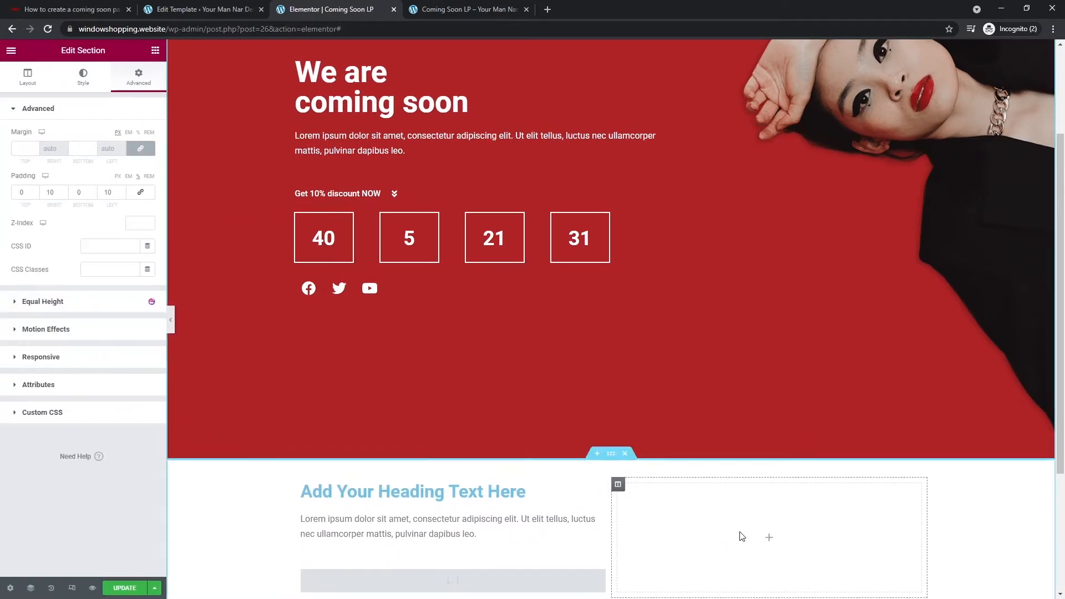
- Add an Image widget to the right column showing the lipstick picture from the Media Library
{"action": "scroll", "coordinate": [778, 484], "scroll_direction": "down", "scroll_amount": 1}
{"action": "left_click", "coordinate": [768, 483]}
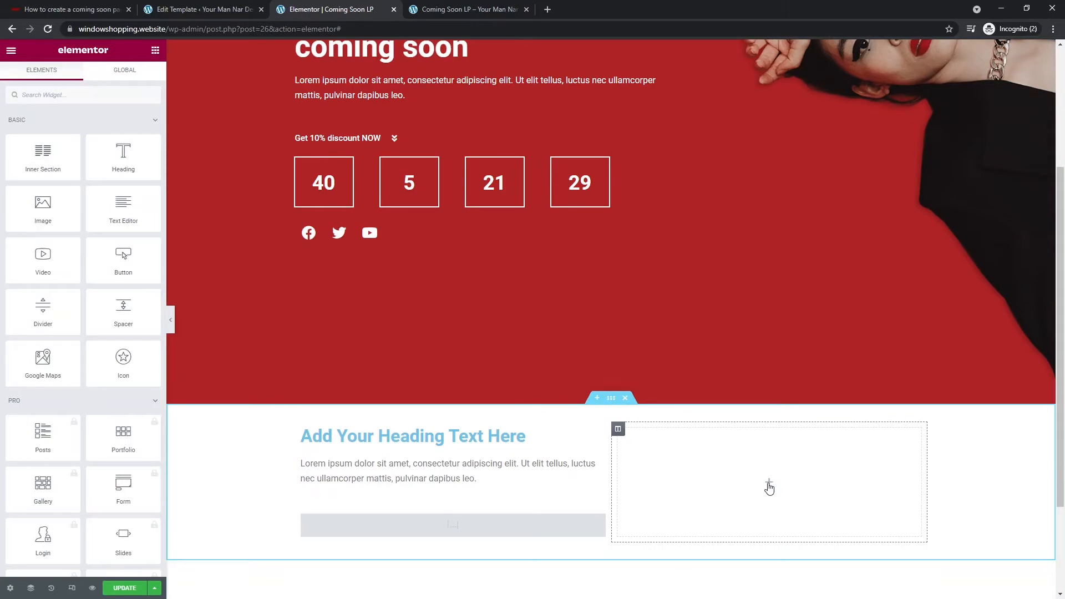
{"action": "left_click_drag", "start_coordinate": [57, 213], "coordinate": [783, 494]}
{"action": "left_click", "coordinate": [96, 168]}
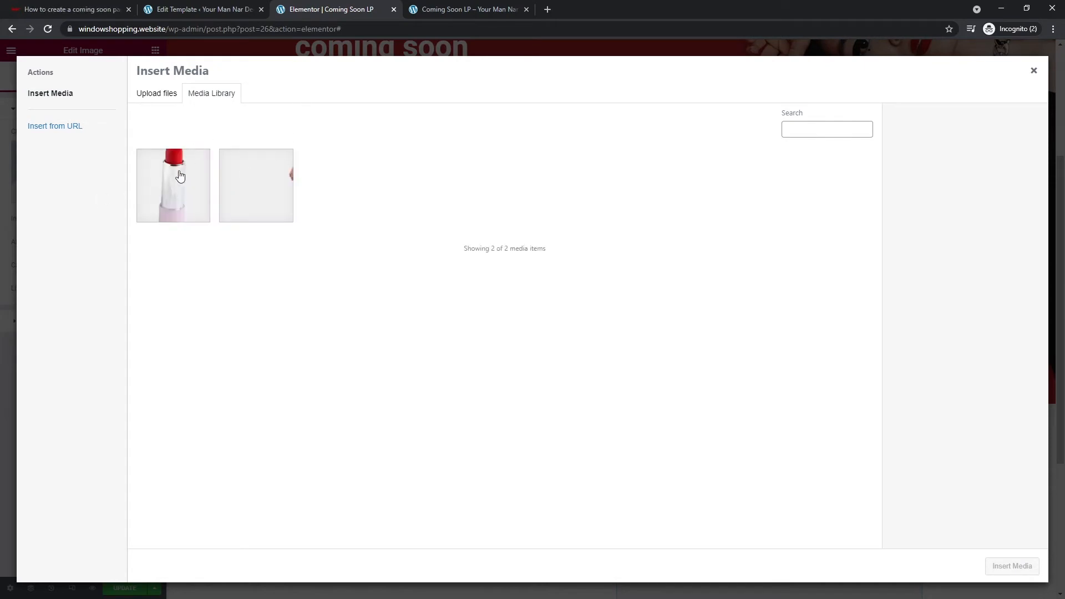
{"action": "left_click", "coordinate": [181, 176]}
{"action": "left_click", "coordinate": [1011, 566]}
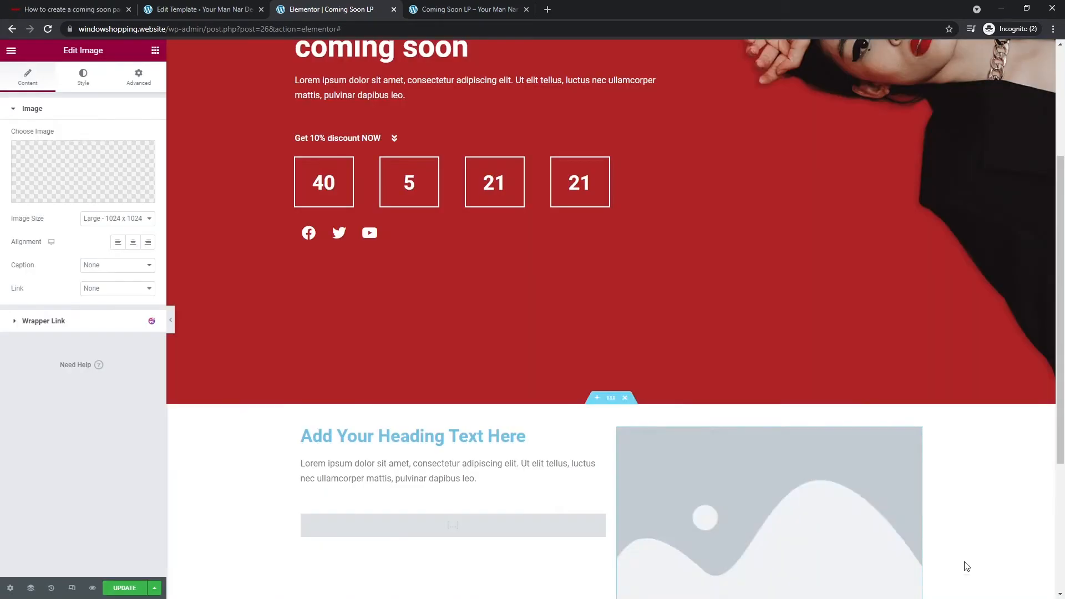
- Resize the lipstick image to a custom height of 250
{"action": "left_click", "coordinate": [118, 218]}
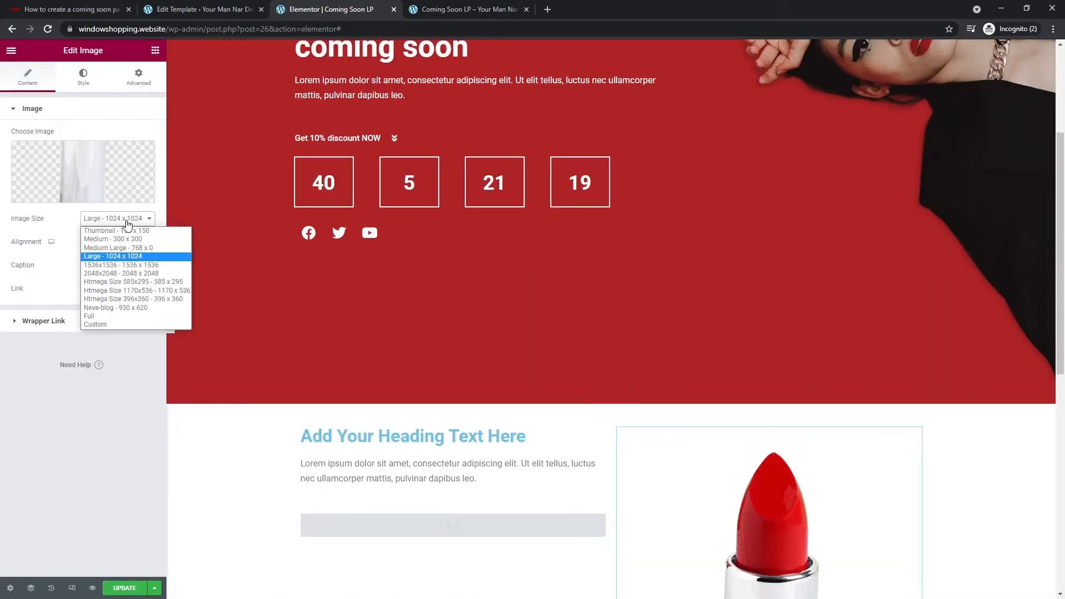
{"action": "left_click", "coordinate": [96, 326]}
{"action": "left_click", "coordinate": [77, 275]}
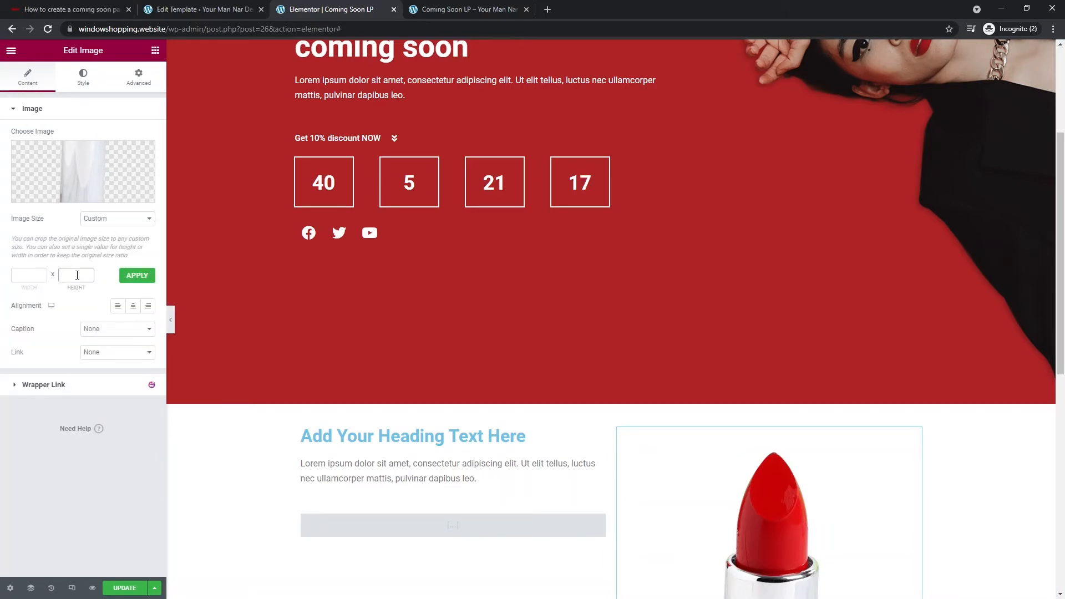
{"action": "left_click", "coordinate": [134, 280]}
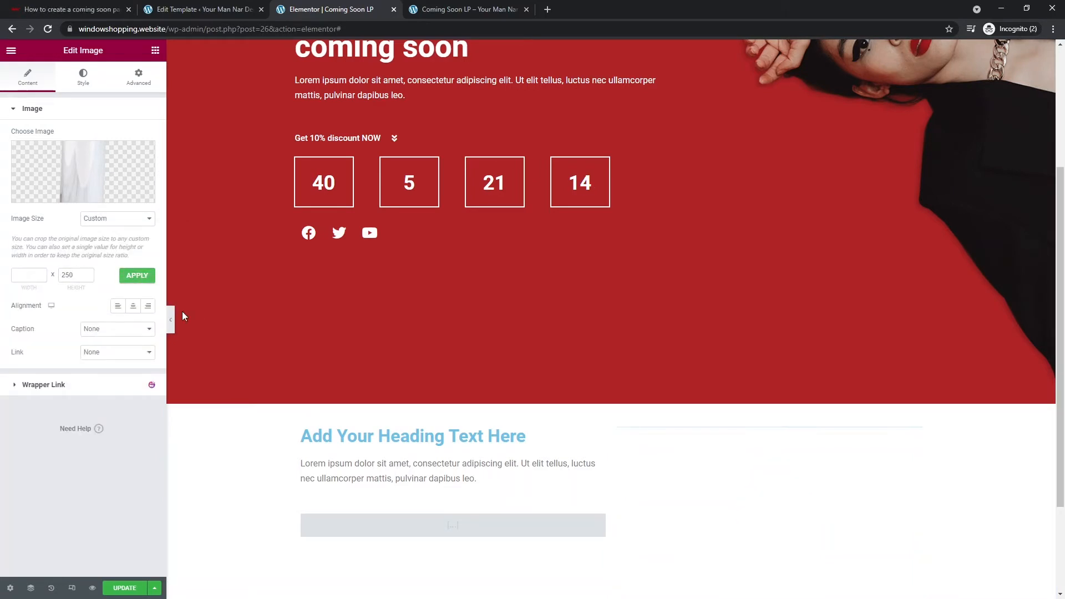
{"action": "scroll", "coordinate": [674, 452], "scroll_direction": "down", "scroll_amount": 2}
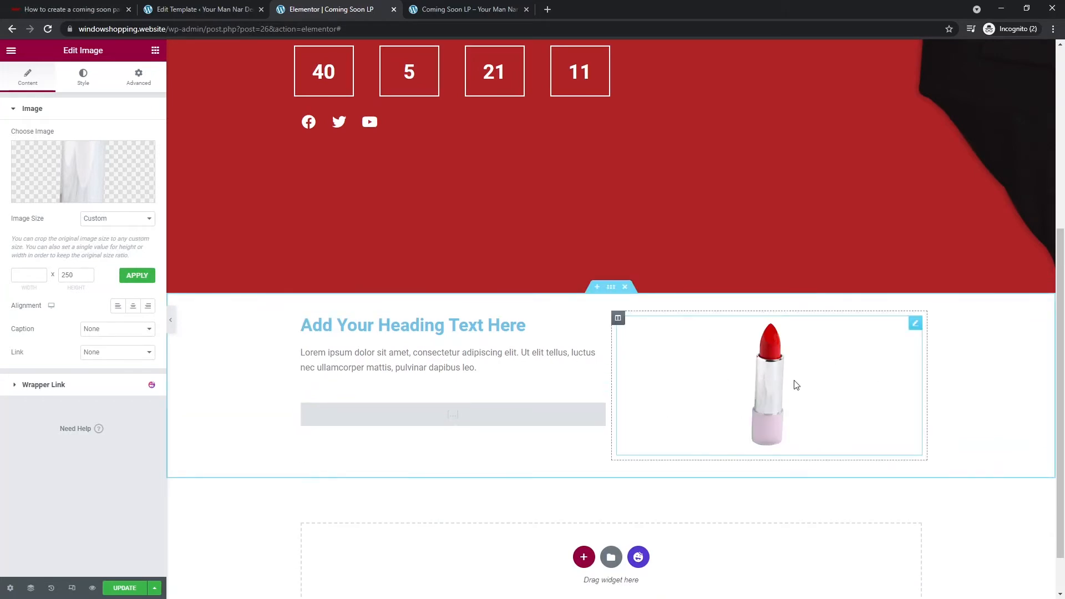
- Open the lipstick image's Advanced settings and collapse its spacing options
{"action": "right_click", "coordinate": [916, 325]}
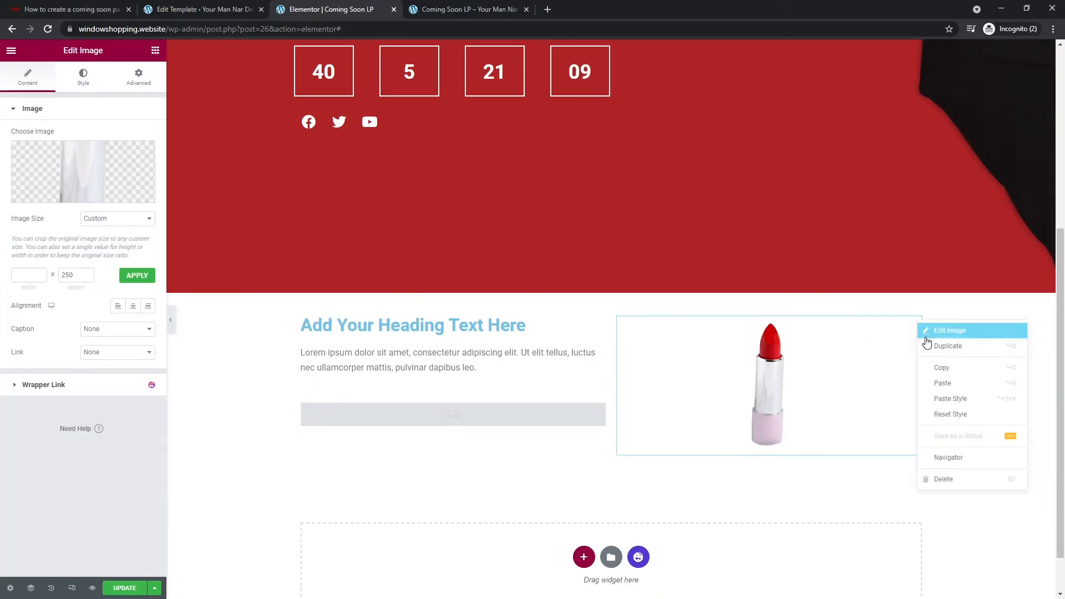
{"action": "left_click", "coordinate": [957, 331]}
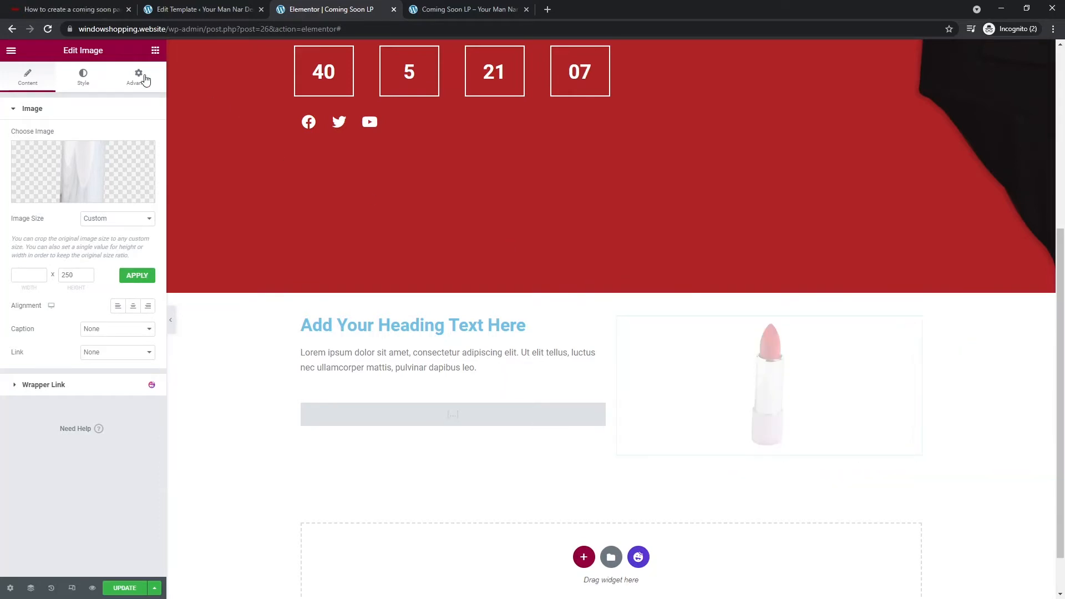
{"action": "left_click", "coordinate": [145, 80]}
{"action": "left_click", "coordinate": [49, 111]}
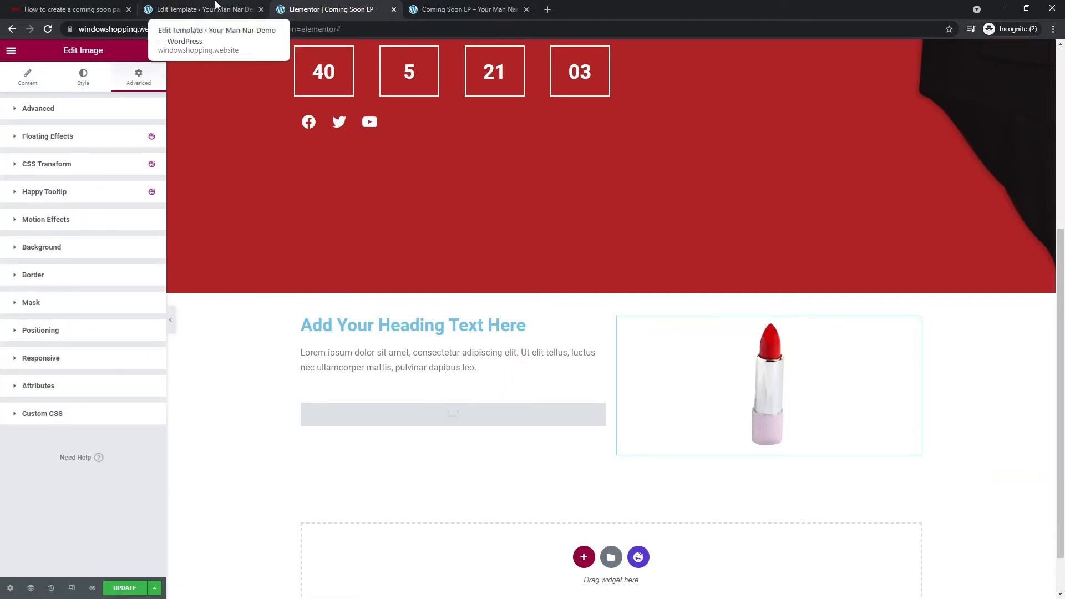
{"action": "left_click", "coordinate": [197, 8]}
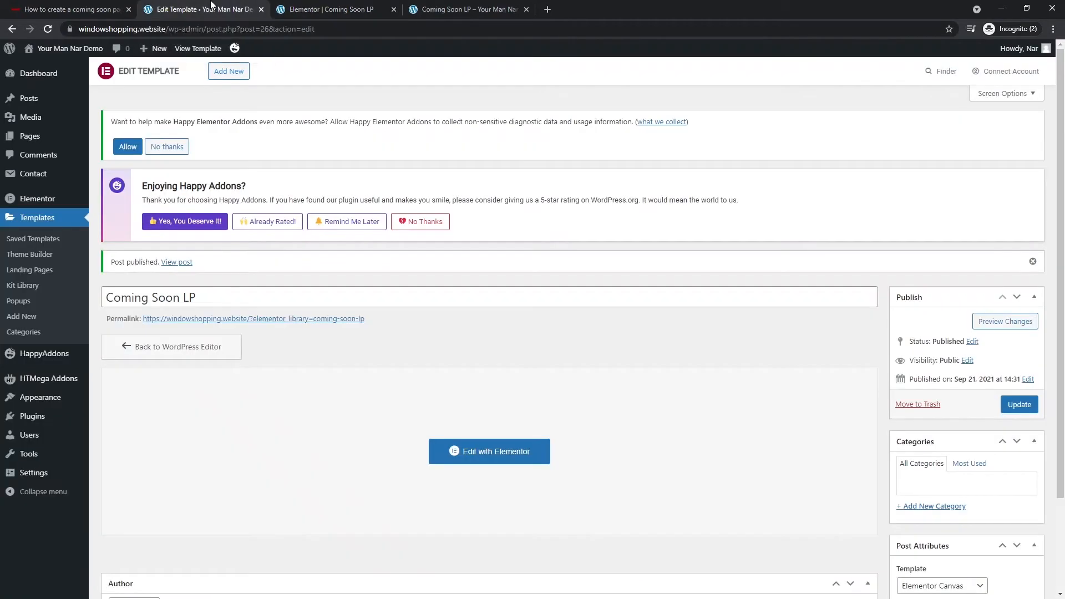
- Check Installed Plugins for Contact Form 7, then return to the Elementor editor
{"action": "left_click", "coordinate": [46, 414]}
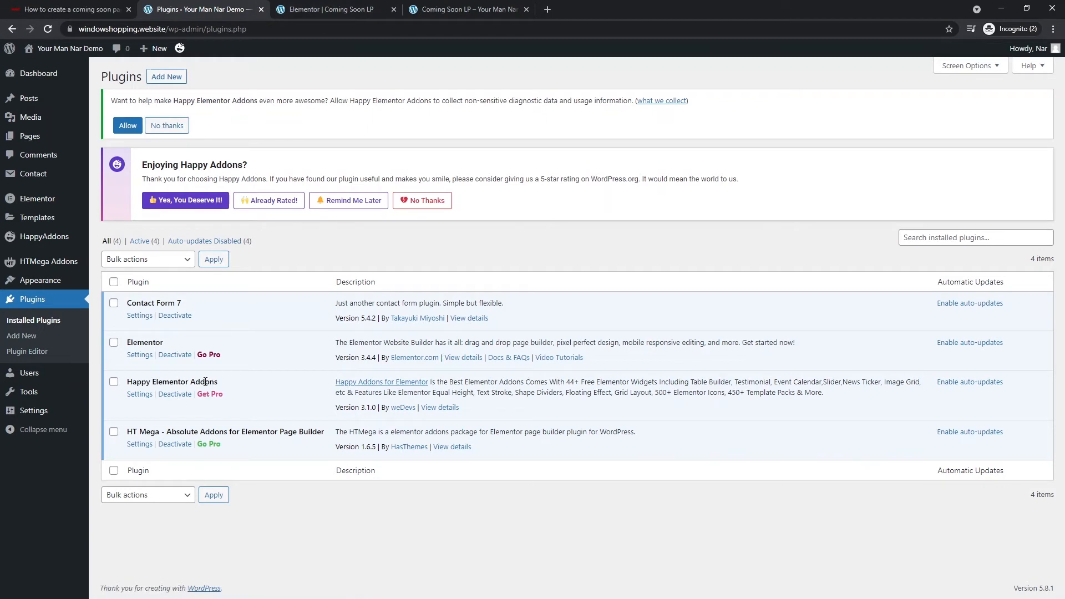
{"action": "left_click", "coordinate": [328, 9]}
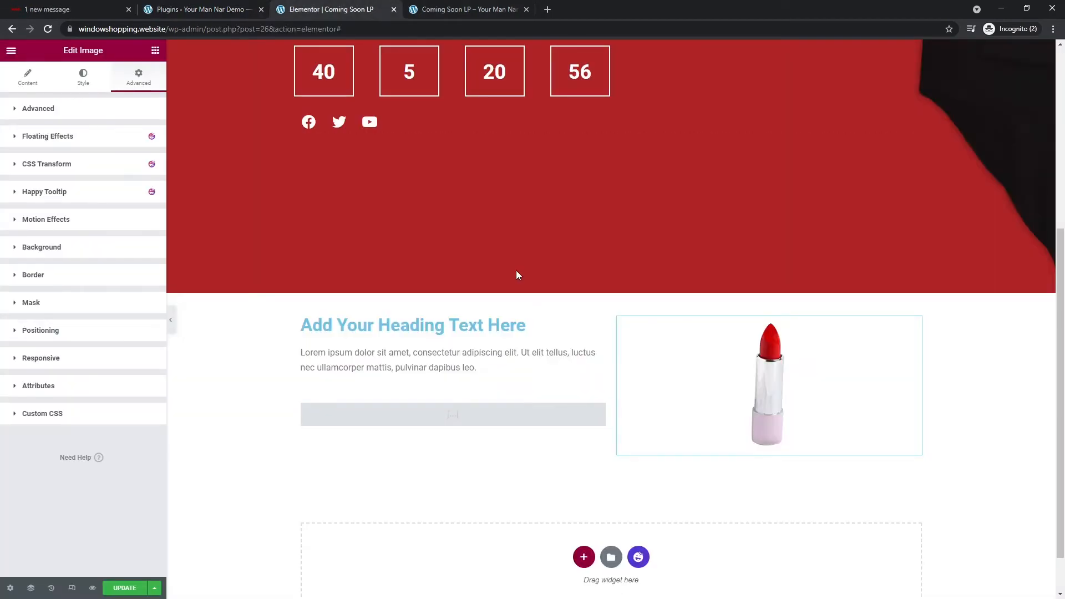
- Float the lipstick image: Translate X -10 to 11px, Translate Y -10 to 12px, duration 4000
{"action": "left_click", "coordinate": [47, 142]}
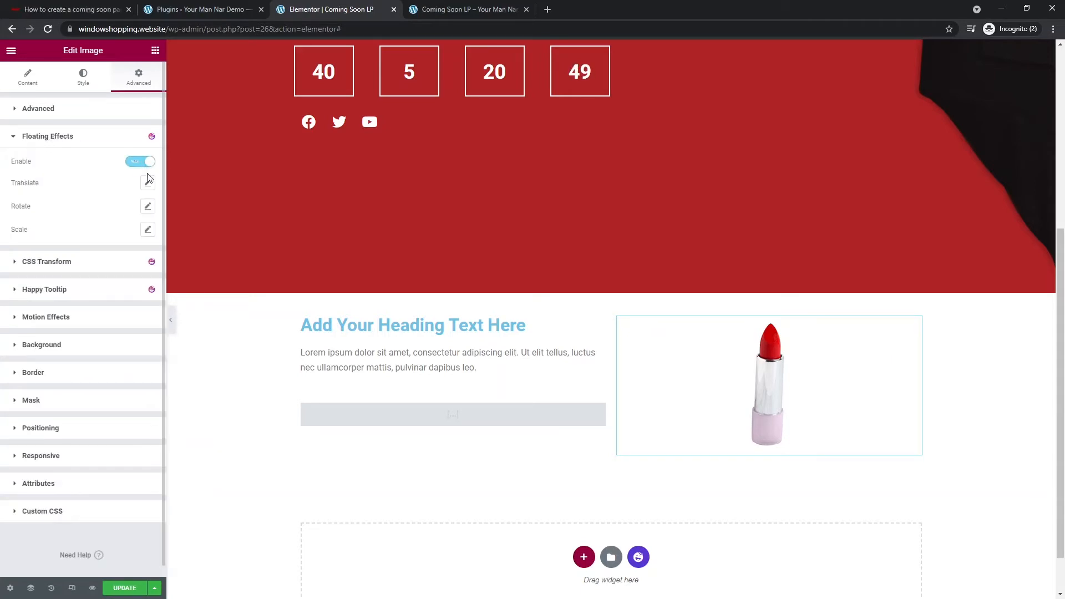
{"action": "left_click", "coordinate": [148, 184]}
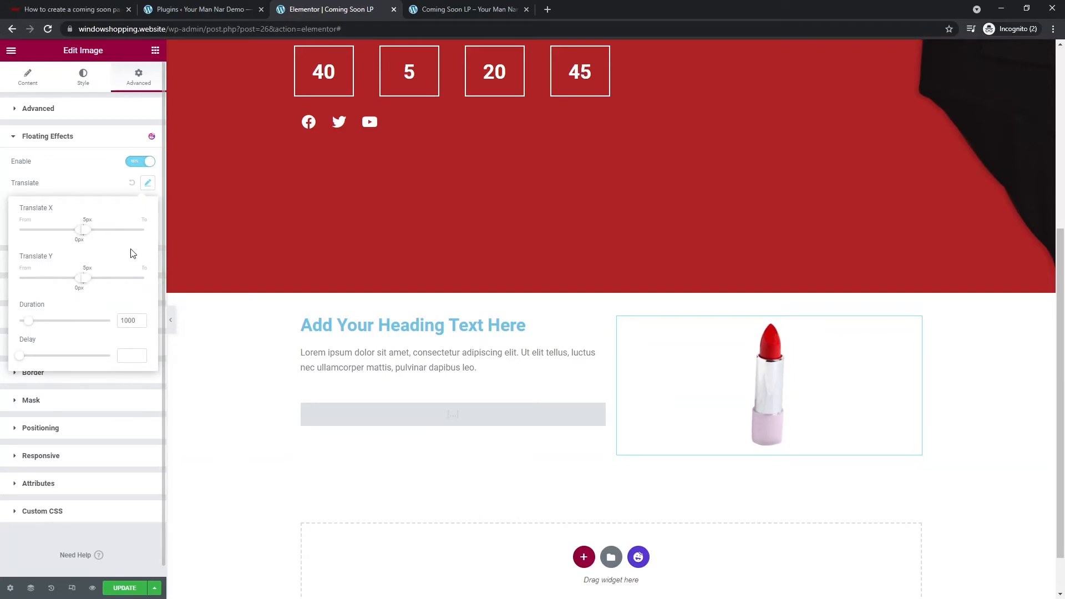
{"action": "left_click_drag", "start_coordinate": [84, 237], "coordinate": [90, 238]}
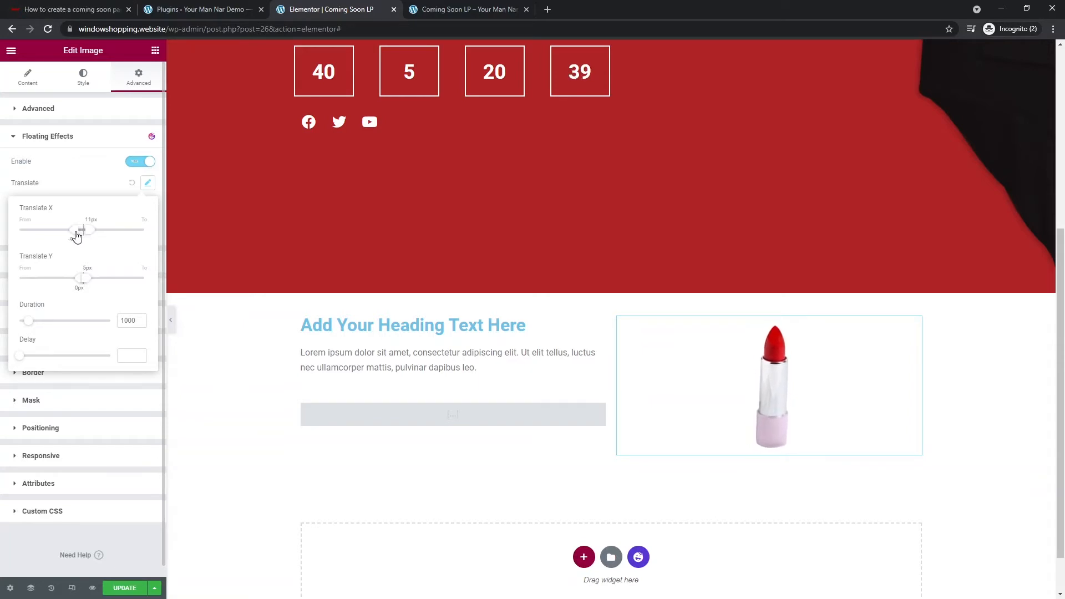
{"action": "left_click_drag", "start_coordinate": [77, 236], "coordinate": [72, 236]}
{"action": "left_click_drag", "start_coordinate": [86, 282], "coordinate": [76, 283]}
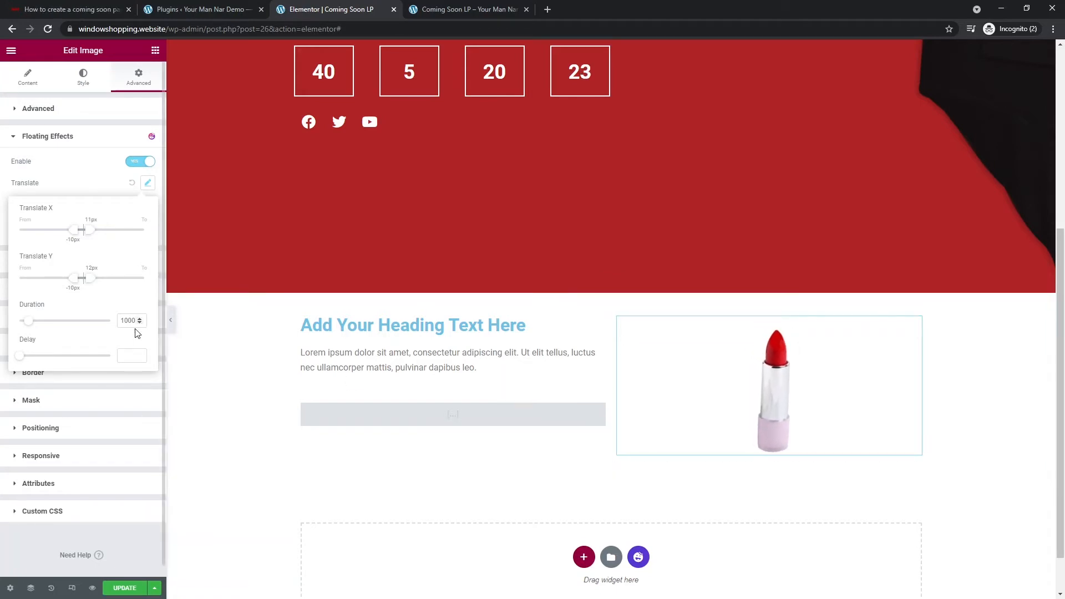
{"action": "type", "text": "4"}
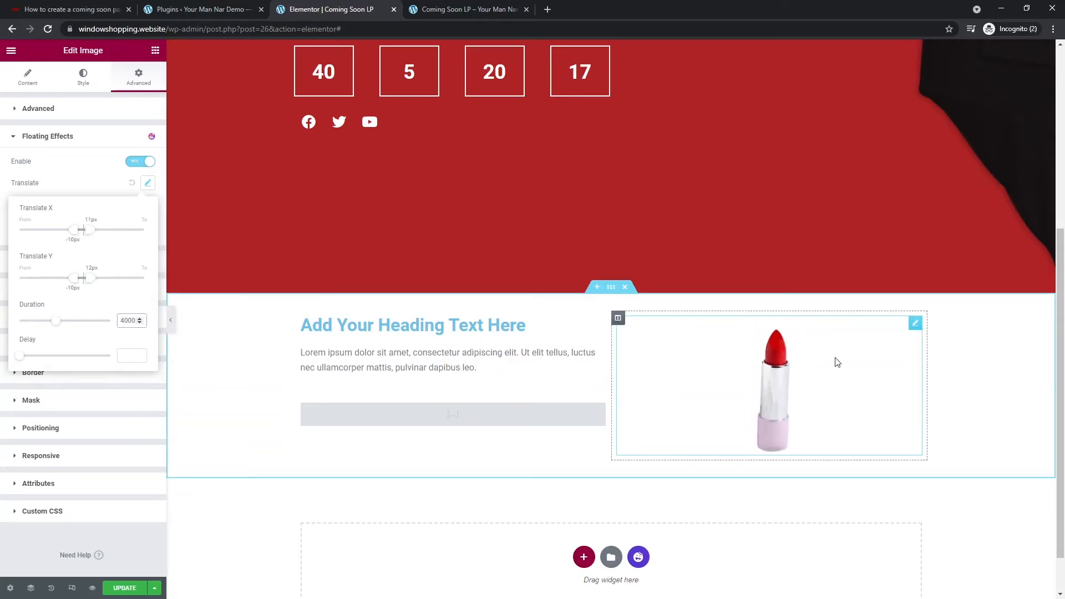
{"action": "left_click", "coordinate": [385, 322]}
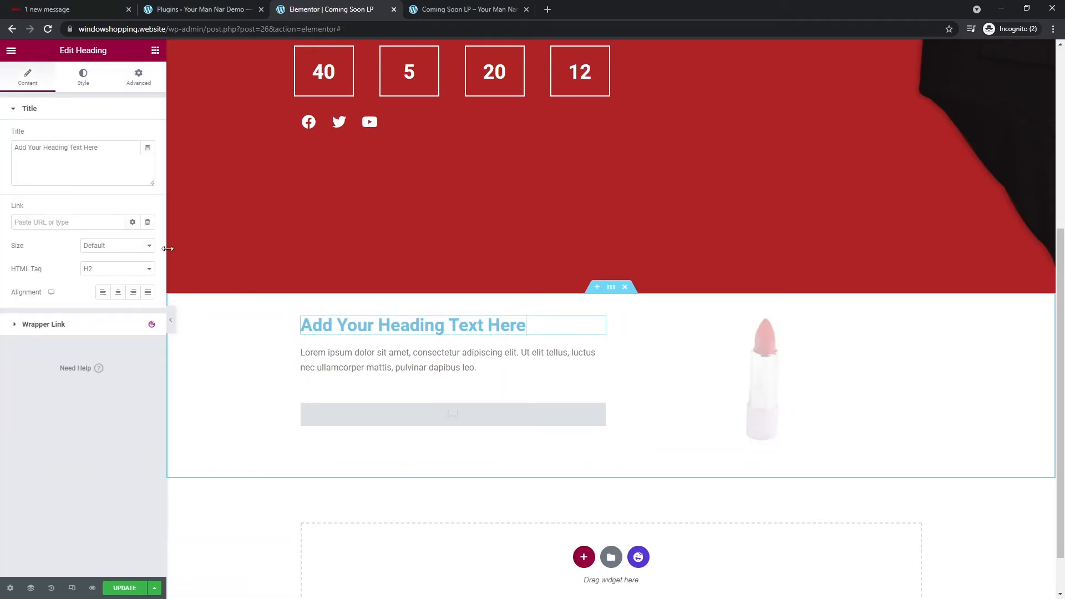
- Replace the hex value in the discount heading's Style text colour picker
{"action": "left_click", "coordinate": [86, 77]}
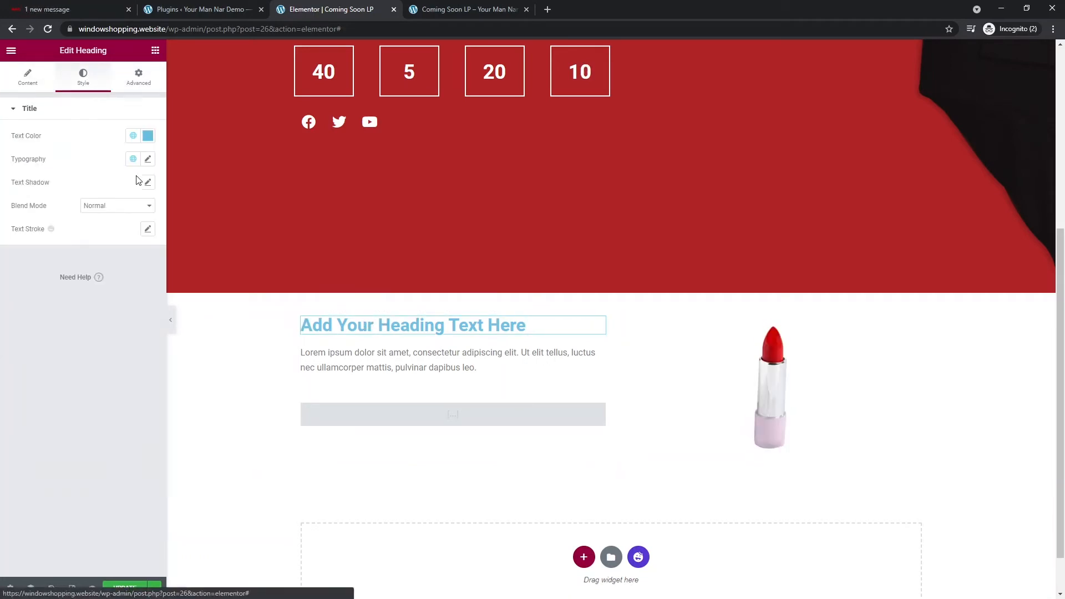
{"action": "left_click", "coordinate": [148, 136]}
{"action": "triple_click", "coordinate": [81, 305]}
{"action": "type", "text": "register"}
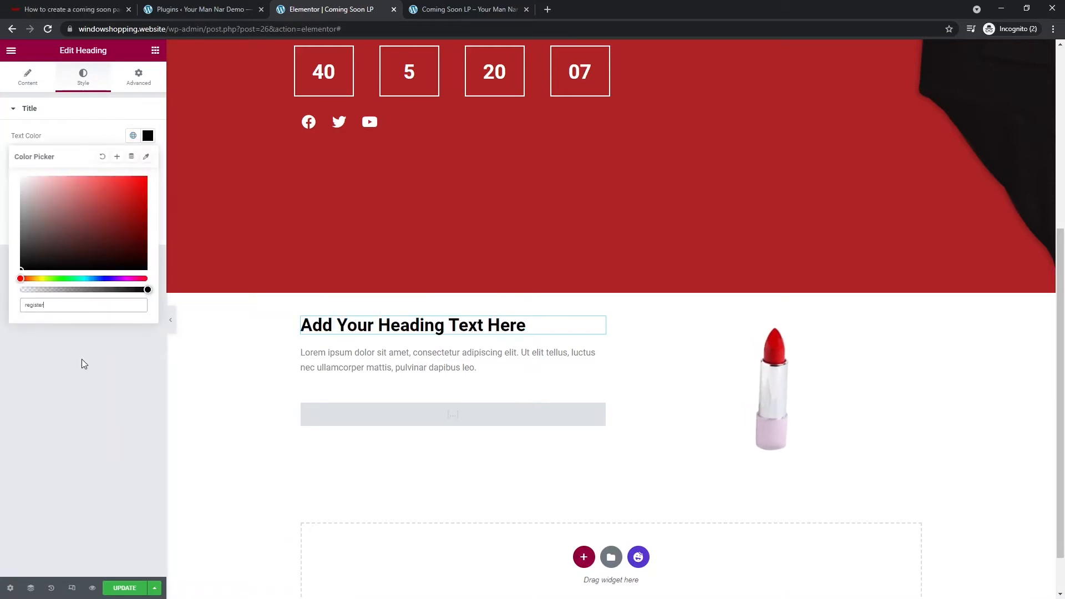
{"action": "left_click", "coordinate": [95, 358]}
{"action": "scroll", "coordinate": [509, 201], "scroll_direction": "up", "scroll_amount": 4}
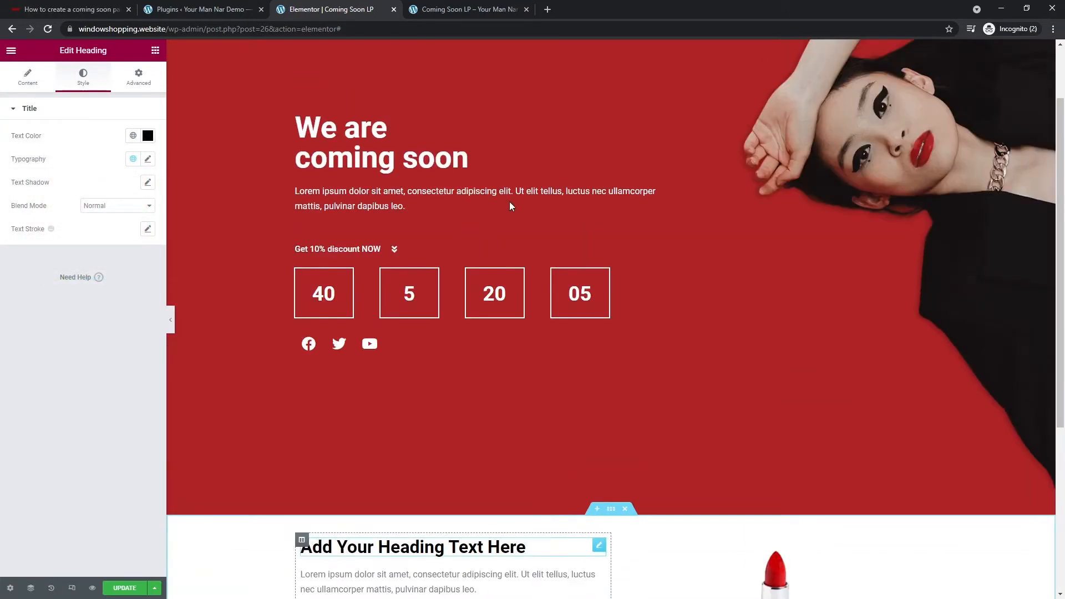
{"action": "scroll", "coordinate": [621, 69], "scroll_direction": "up", "scroll_amount": 2}
- Copy the hero background red #AE2326 and paste it as the heading's text colour
{"action": "left_click", "coordinate": [611, 47]}
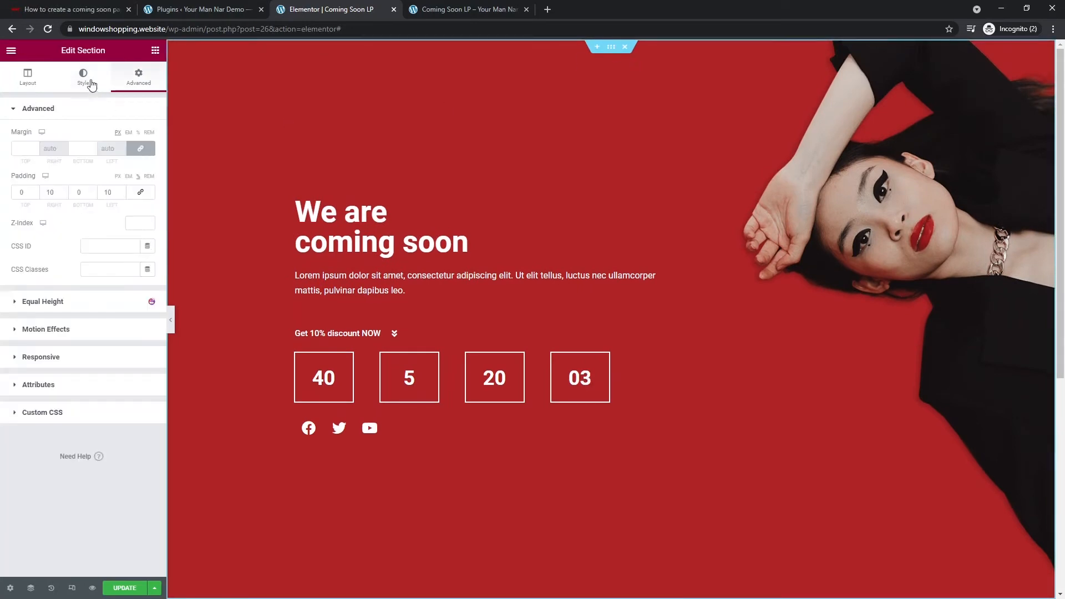
{"action": "left_click", "coordinate": [83, 77]}
{"action": "left_click", "coordinate": [148, 183]}
{"action": "key", "text": "ctrl+c"}
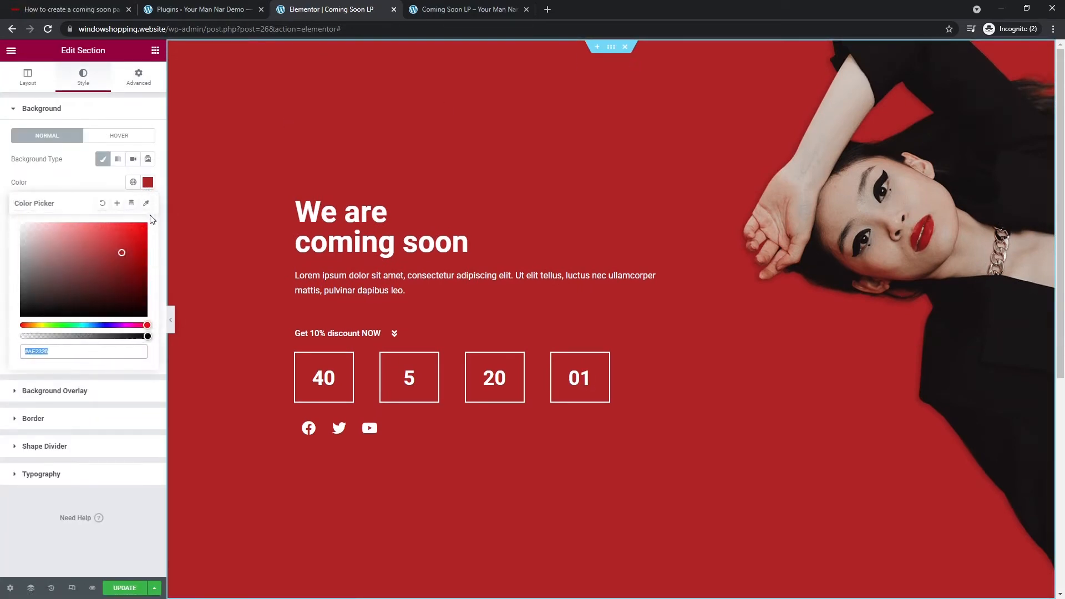
{"action": "left_click", "coordinate": [126, 507]}
{"action": "scroll", "coordinate": [290, 388], "scroll_direction": "down", "scroll_amount": 6}
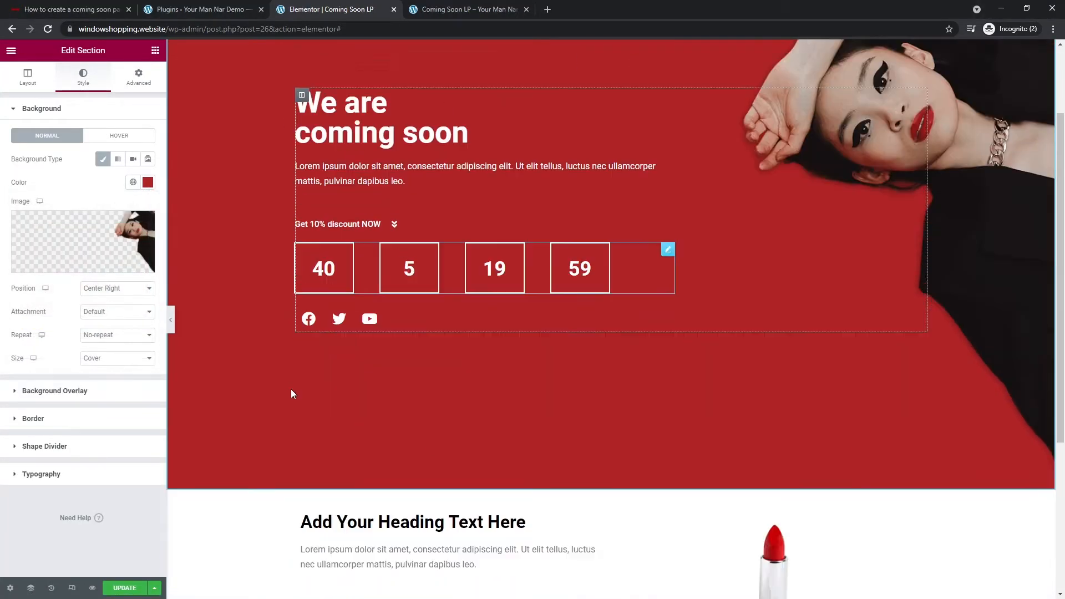
{"action": "left_click", "coordinate": [60, 81]}
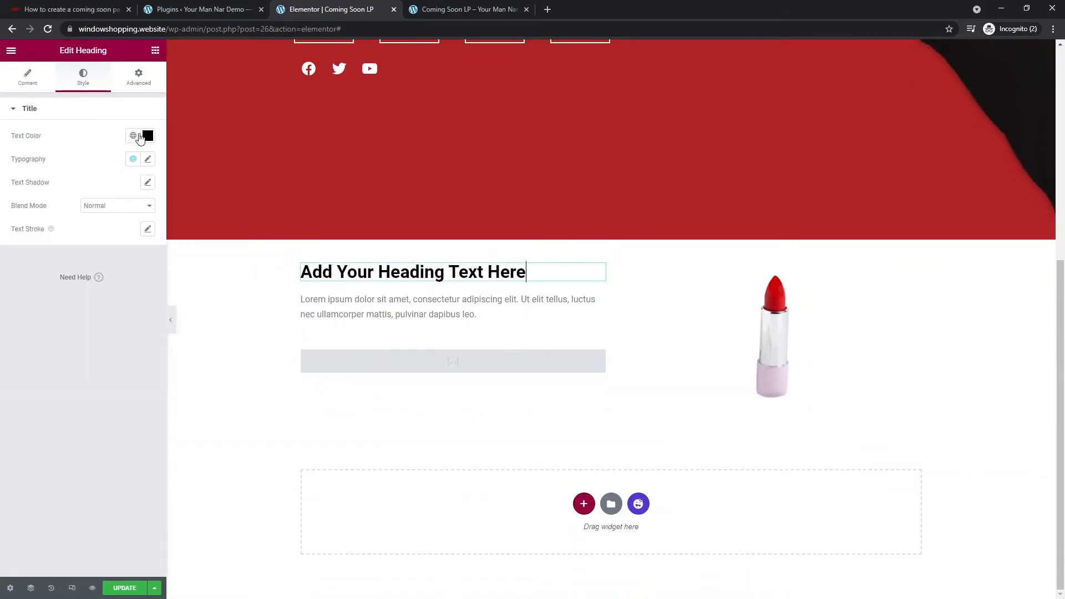
{"action": "left_click", "coordinate": [146, 137]}
{"action": "key", "text": "ctrl+v"}
{"action": "left_click", "coordinate": [82, 401]}
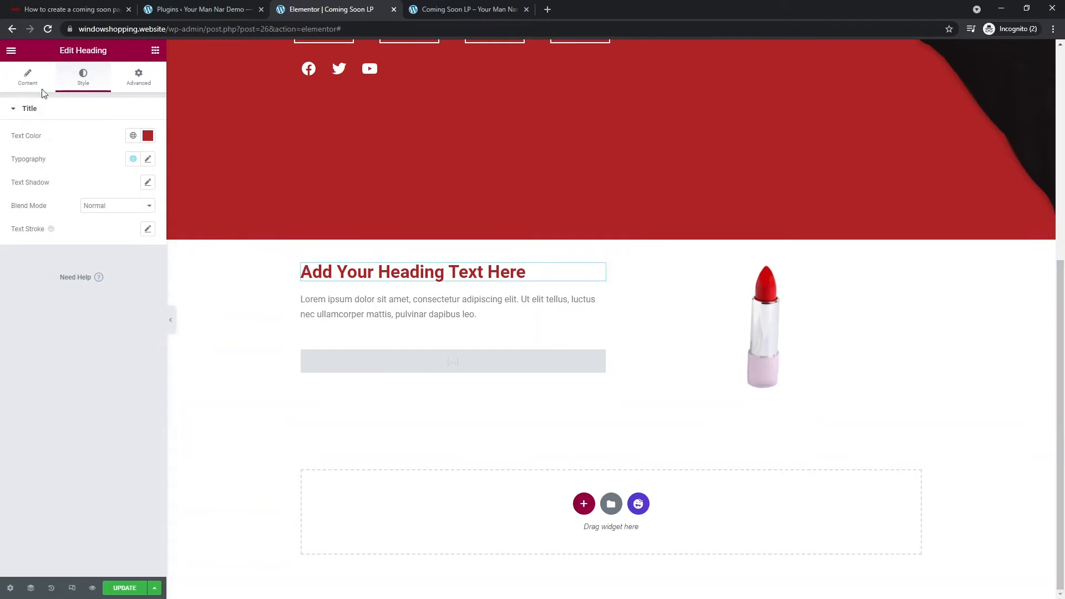
- Change the heading title to 'Get 10% discount now'
{"action": "left_click", "coordinate": [28, 77]}
{"action": "triple_click", "coordinate": [96, 162]}
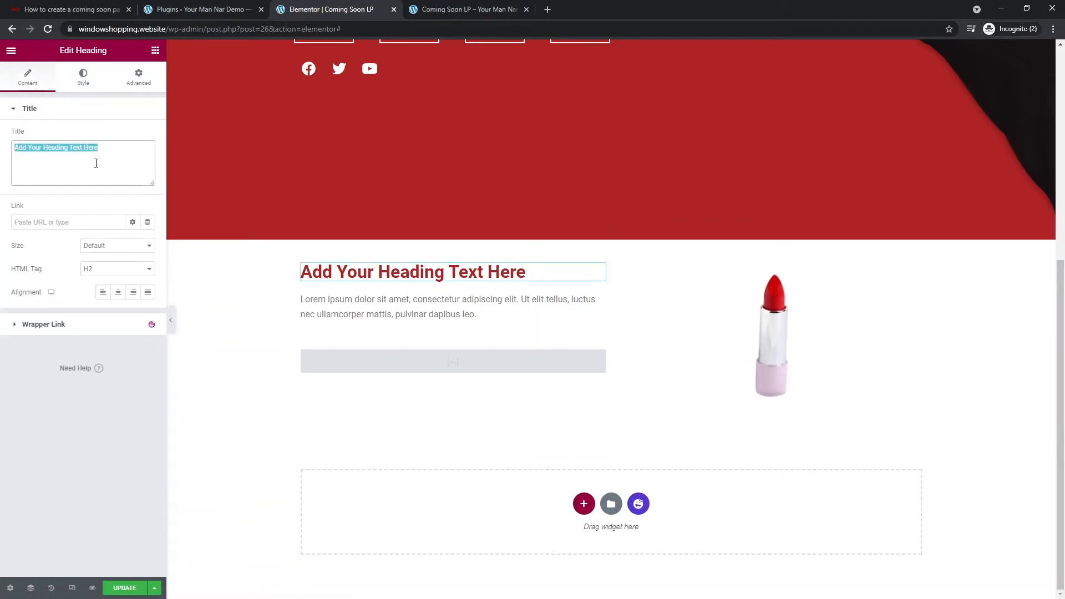
{"action": "type", "text": "Get 10% disco"}
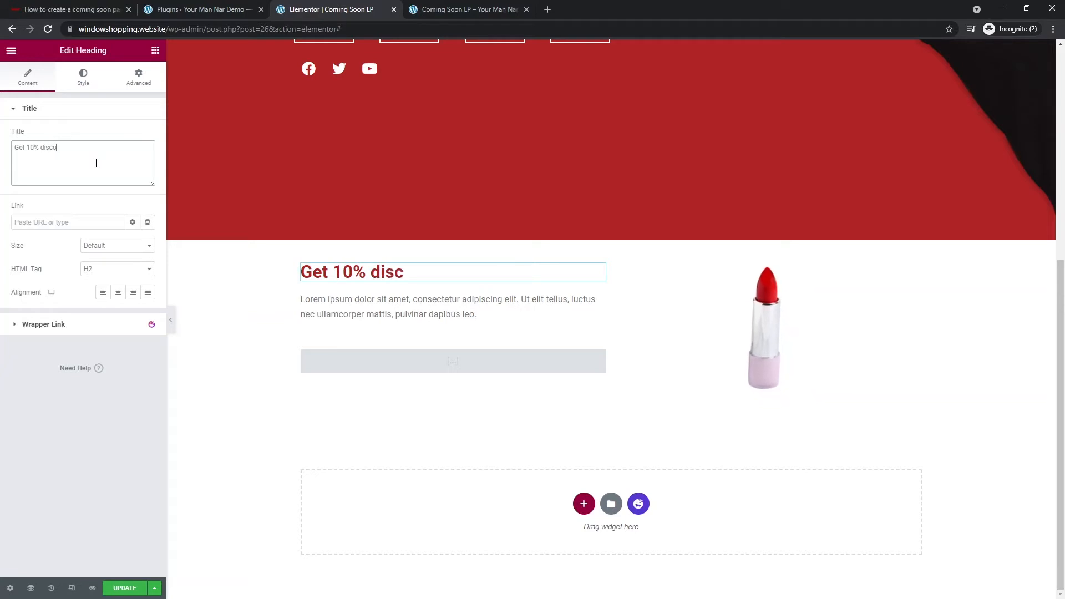
{"action": "type", "text": "unt now"}
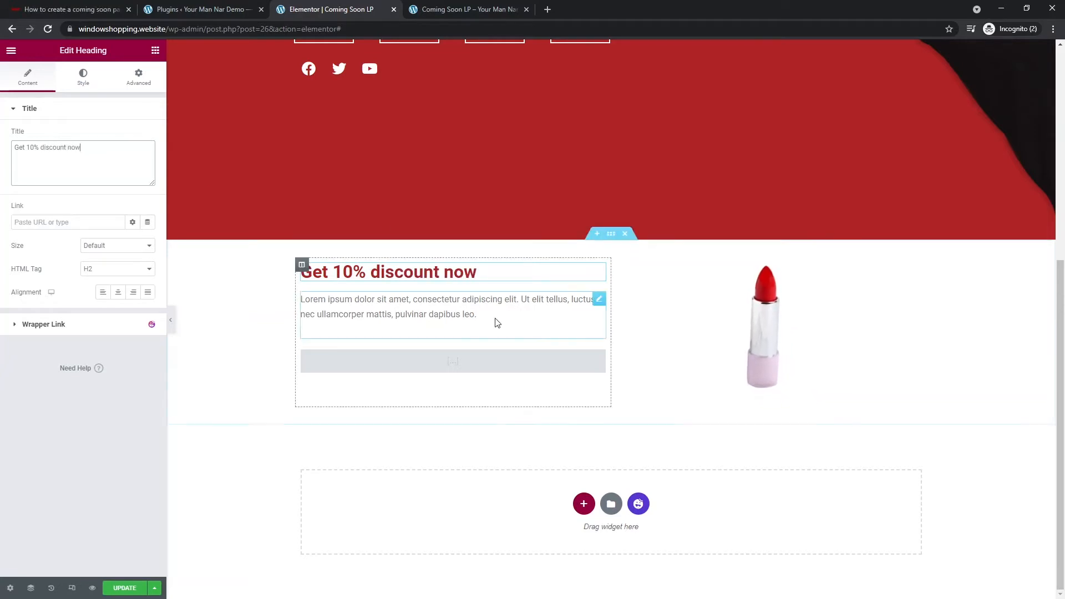
{"action": "left_click", "coordinate": [498, 364]}
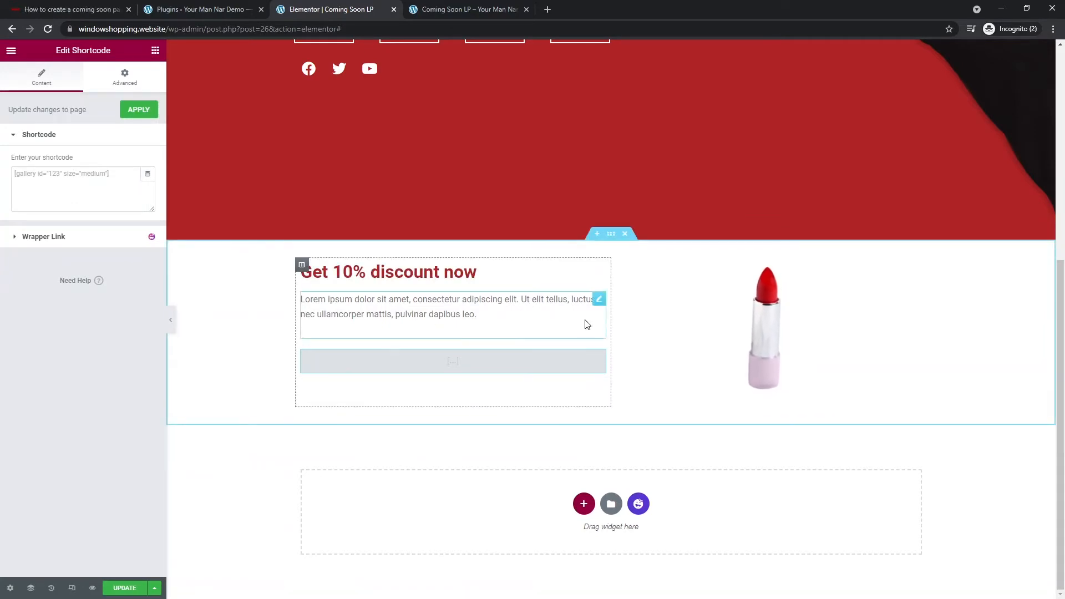
- Give the discount section a Classic background in light pink #FFDDDD
{"action": "left_click", "coordinate": [611, 233]}
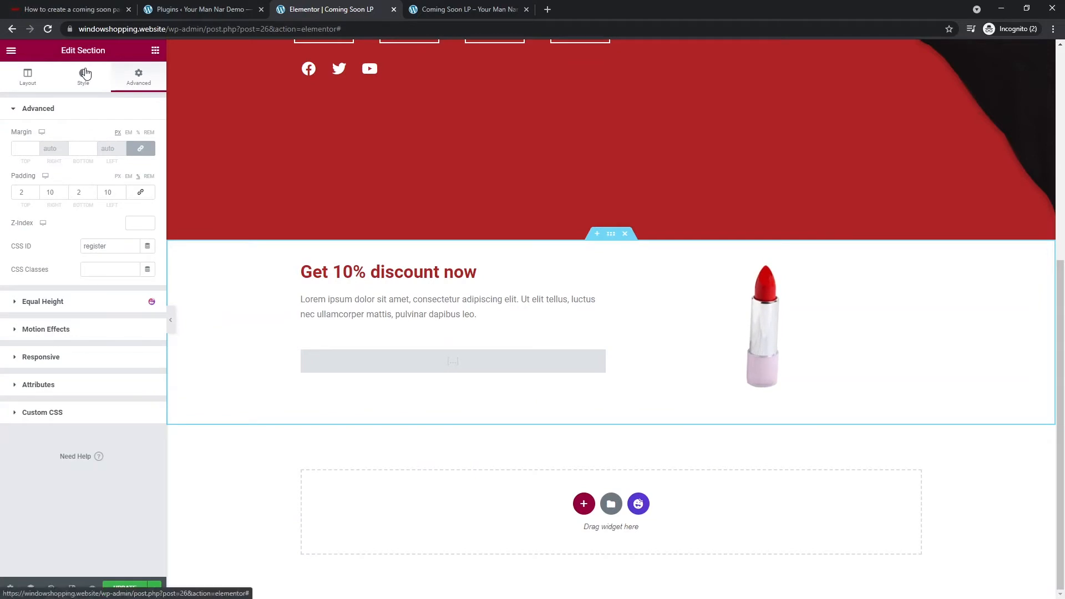
{"action": "left_click", "coordinate": [84, 78]}
{"action": "left_click", "coordinate": [103, 159]}
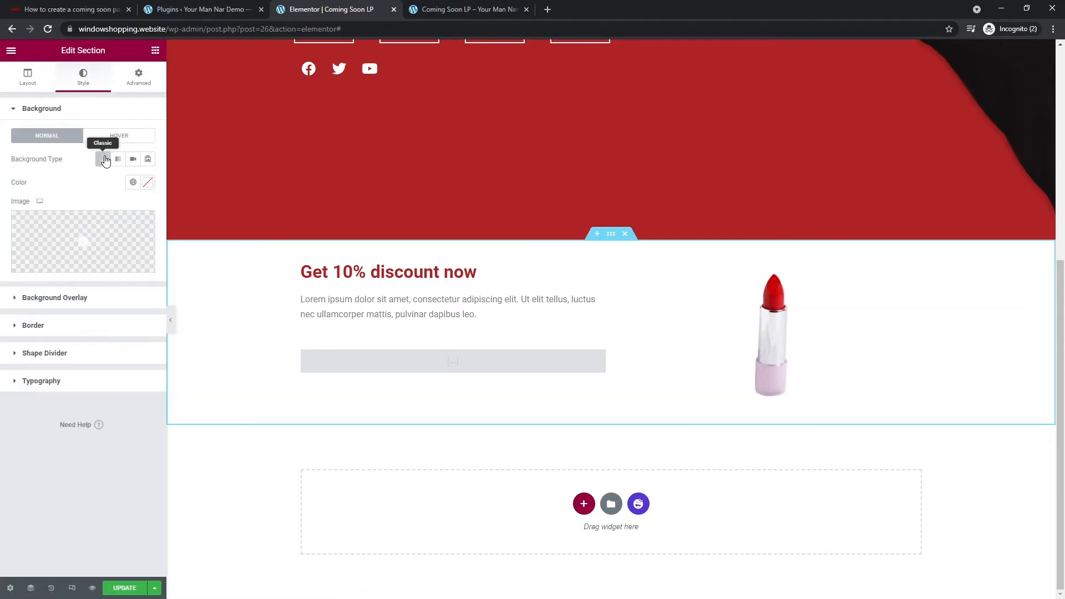
{"action": "left_click", "coordinate": [147, 184]}
{"action": "left_click", "coordinate": [45, 223]}
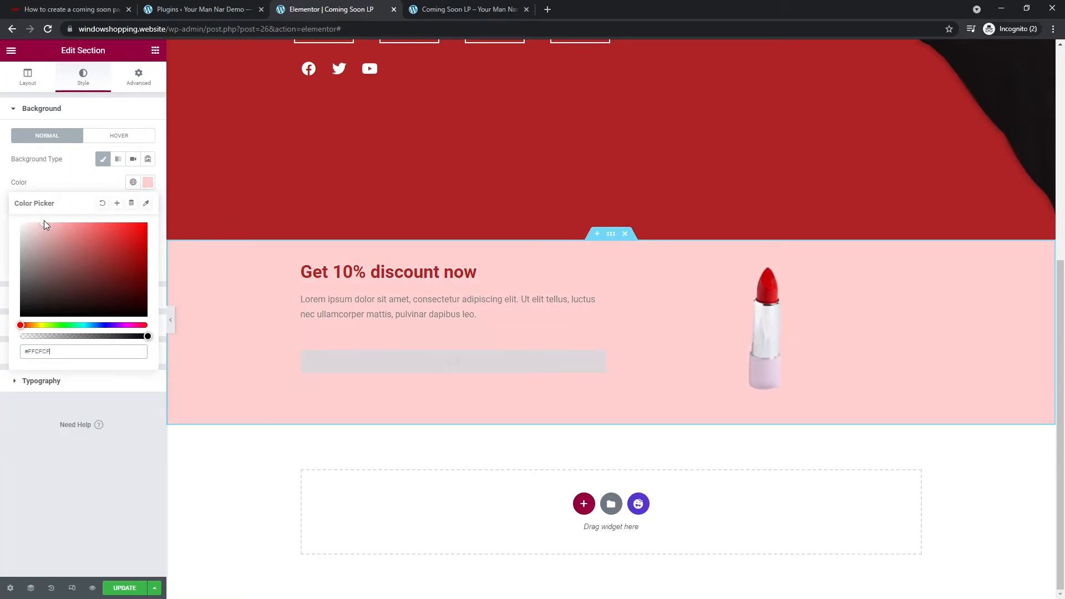
{"action": "type", "text": "d"}
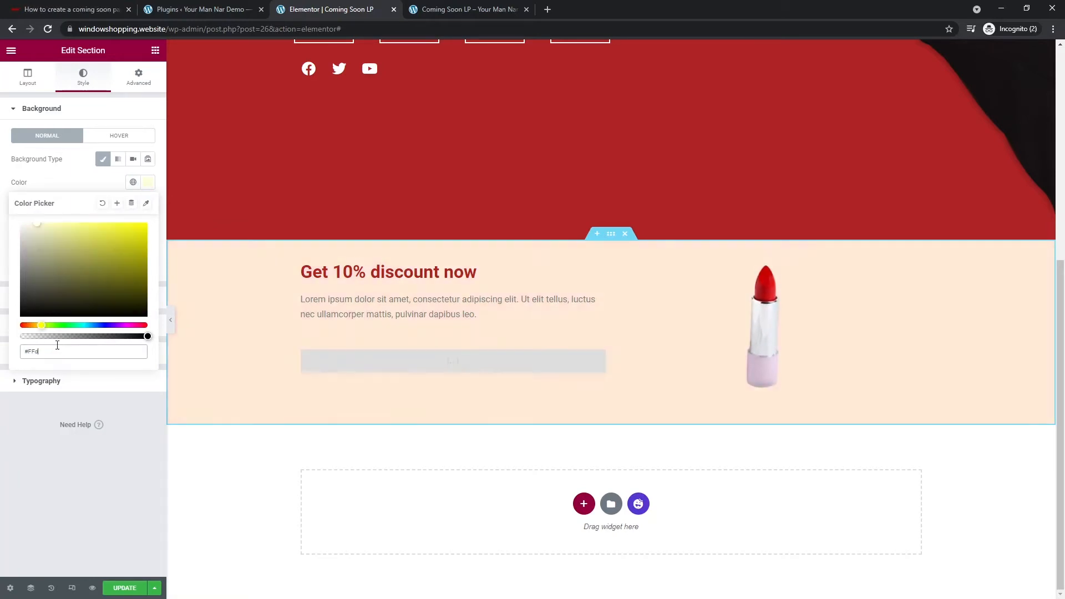
{"action": "type", "text": "ddd"}
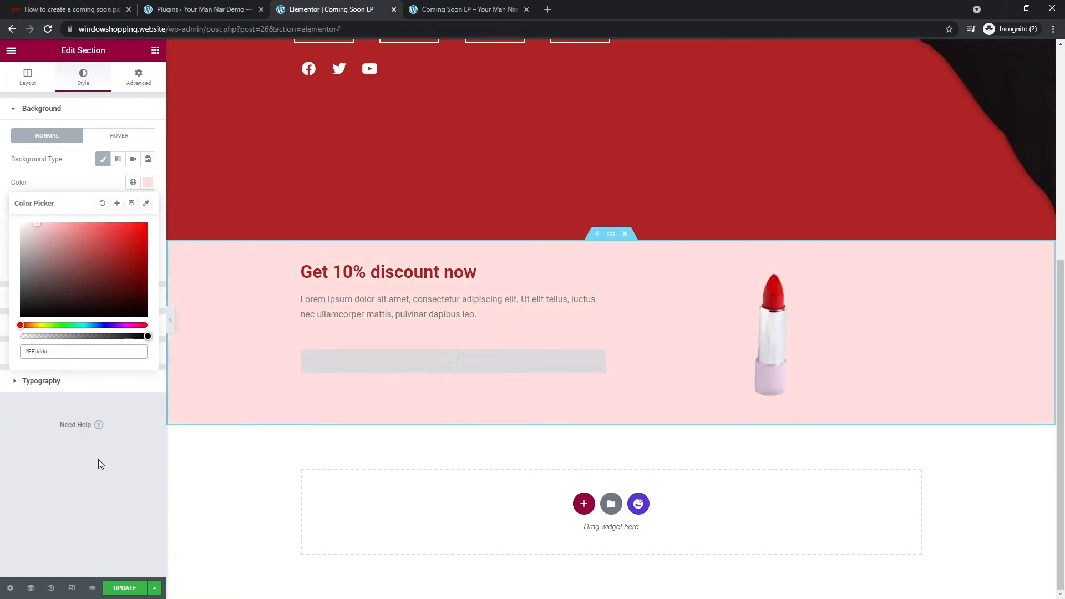
{"action": "left_click", "coordinate": [99, 460]}
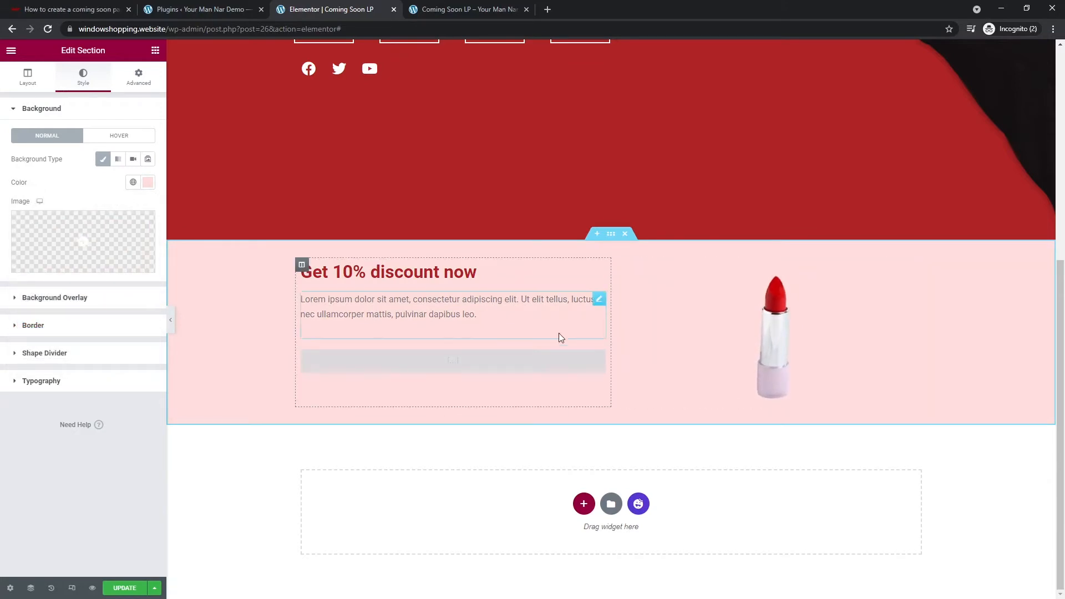
- Set the discount paragraph's text colour to dark #232323 and save the page
{"action": "left_click", "coordinate": [503, 314]}
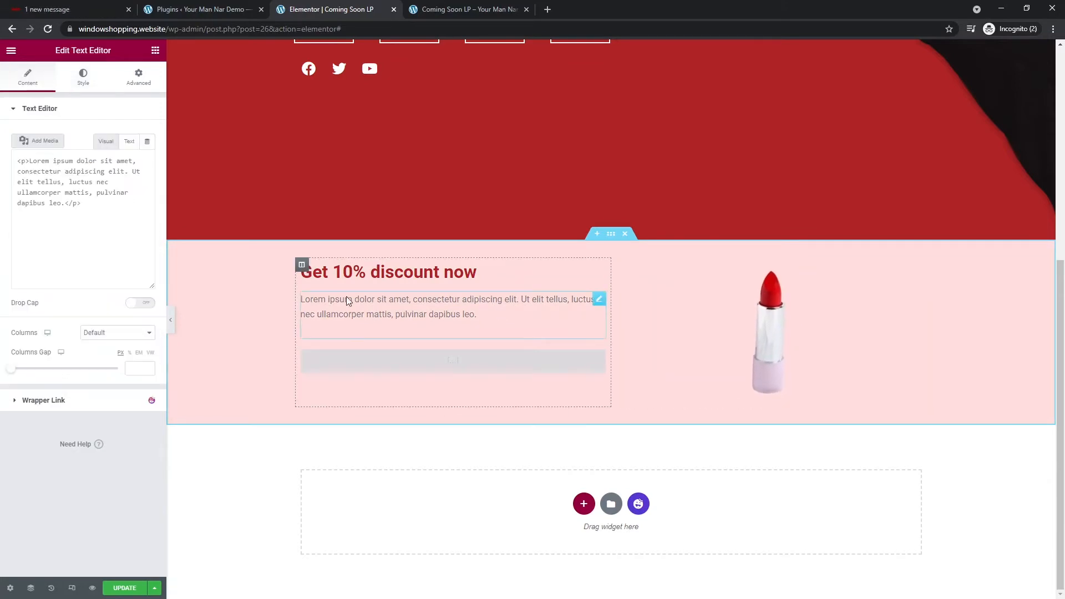
{"action": "left_click", "coordinate": [83, 76]}
{"action": "left_click", "coordinate": [148, 159]}
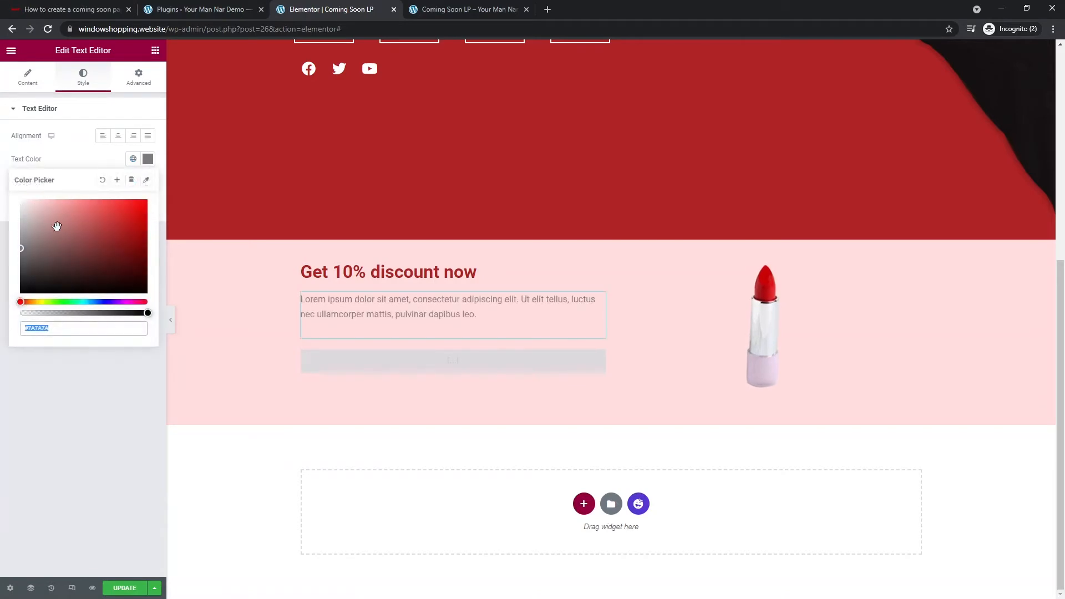
{"action": "mouse_move", "coordinate": [57, 228]}
{"action": "left_mouse_down"}
{"action": "mouse_move", "coordinate": [28, 235]}
{"action": "mouse_move", "coordinate": [9, 280]}
{"action": "left_mouse_up"}
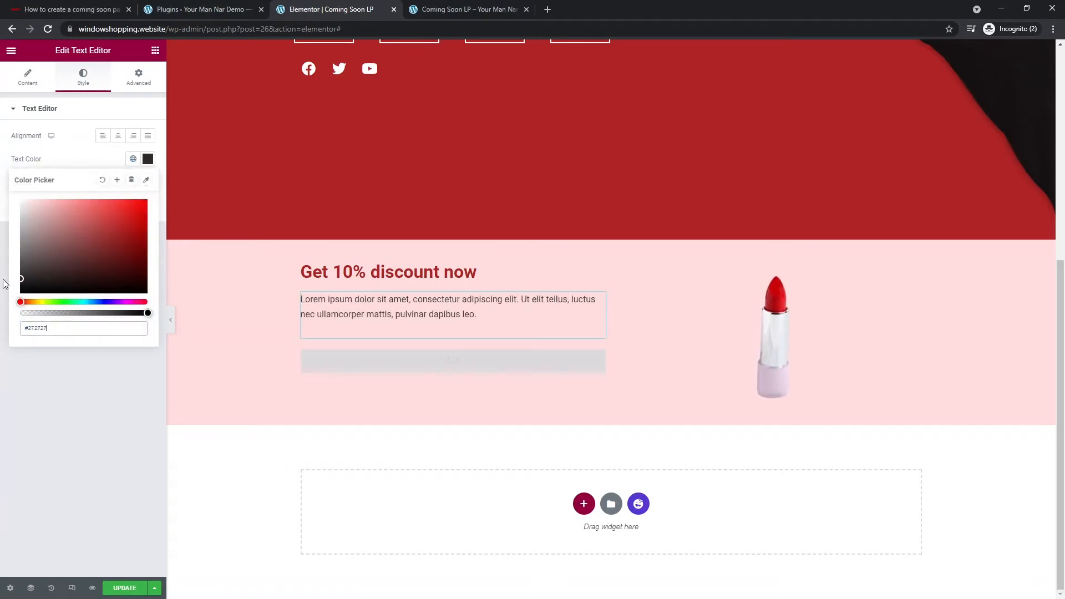
{"action": "left_click", "coordinate": [55, 418]}
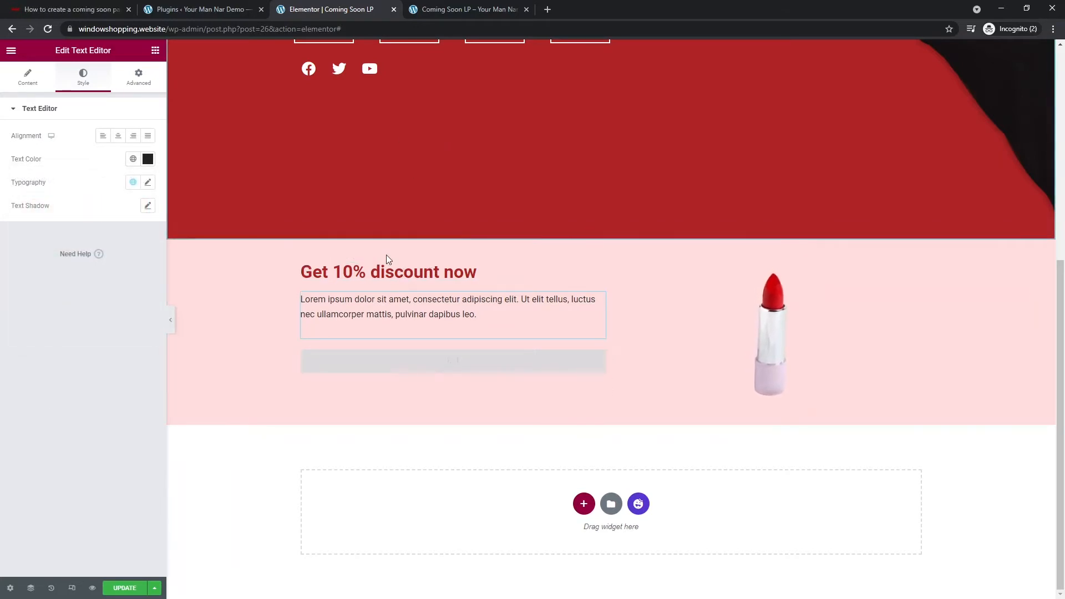
{"action": "left_click", "coordinate": [125, 587]}
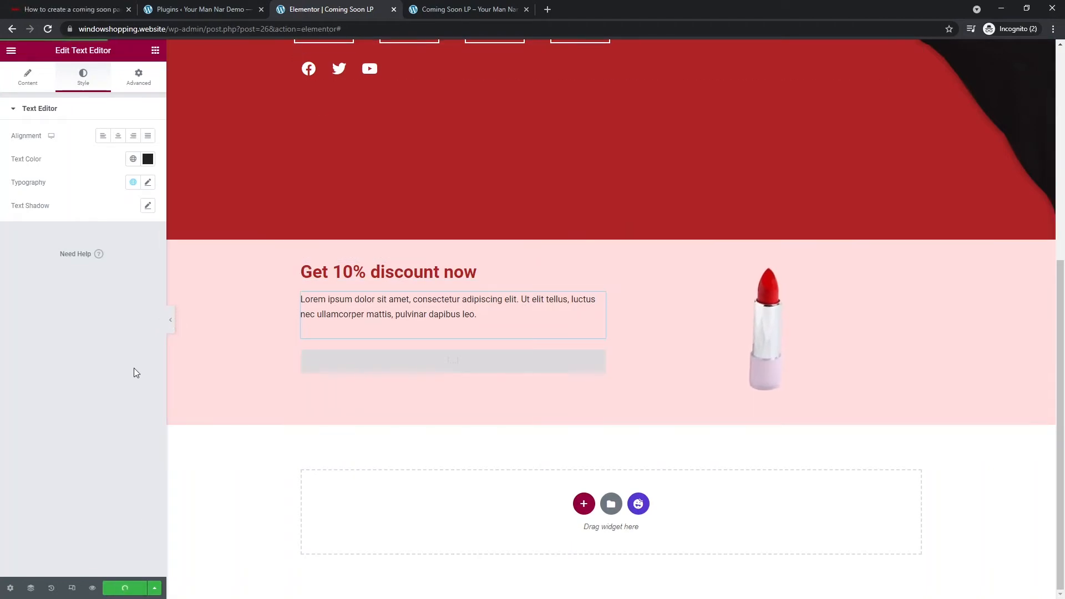
{"action": "scroll", "coordinate": [499, 369], "scroll_direction": "up", "scroll_amount": 6}
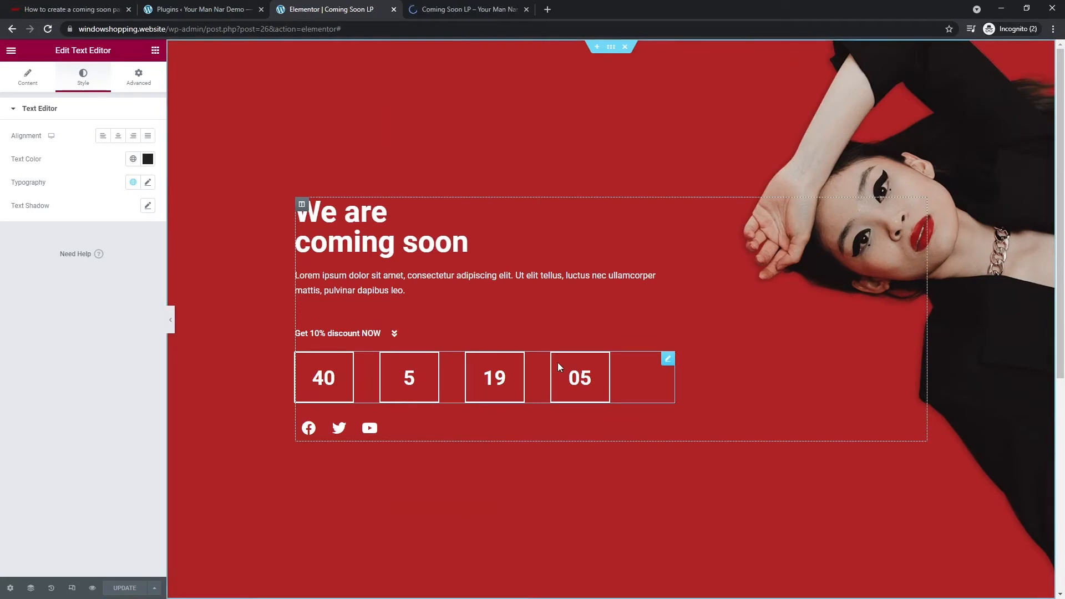
{"action": "left_click", "coordinate": [466, 10]}
{"action": "left_click", "coordinate": [446, 30]}
{"action": "key", "text": "Return"}
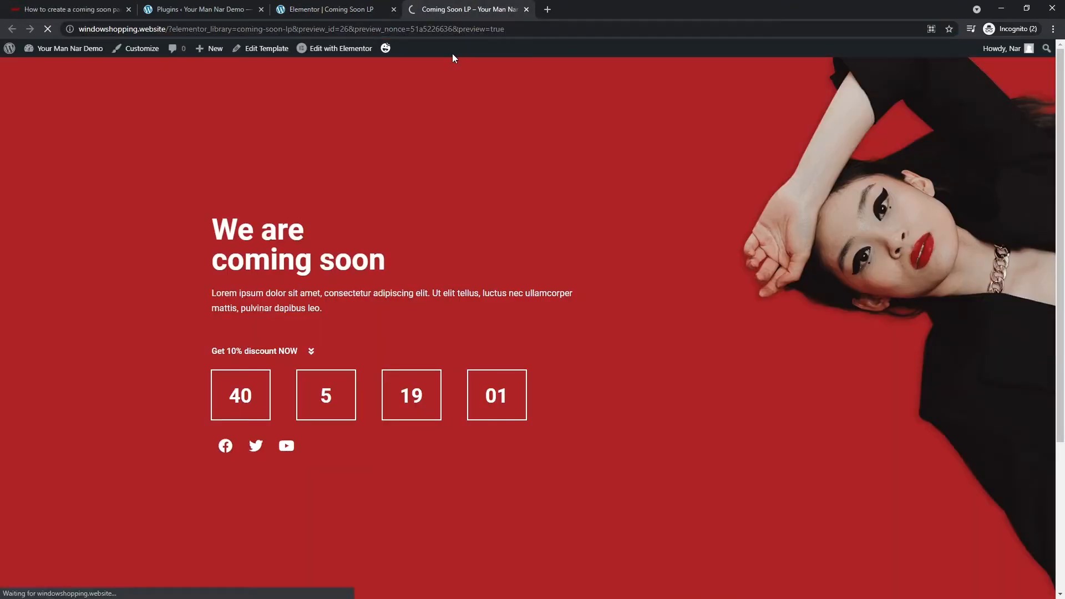
{"action": "left_click", "coordinate": [288, 358]}
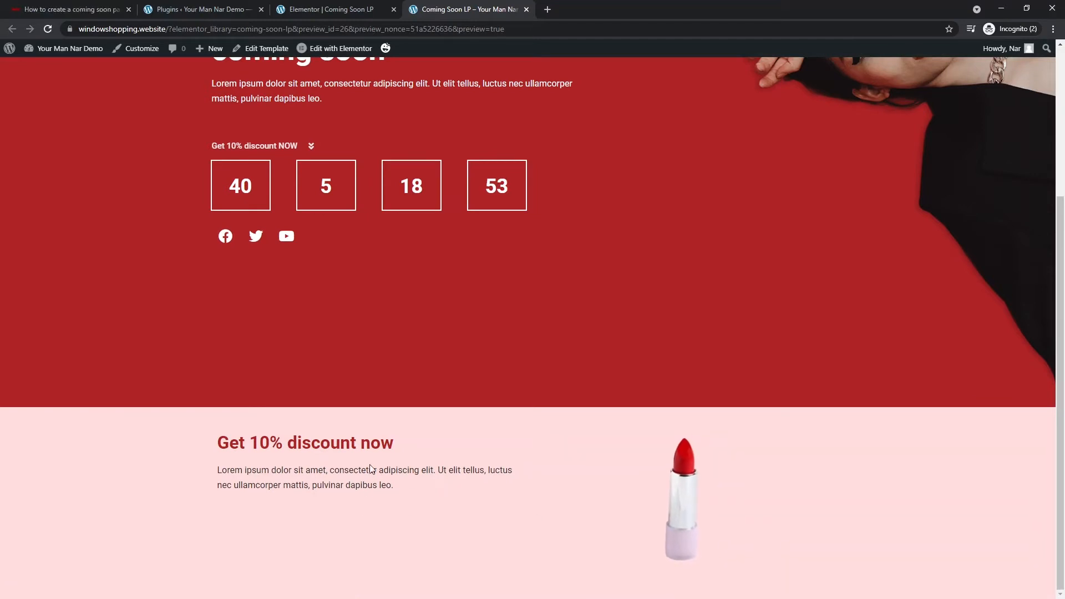
{"action": "left_click", "coordinate": [333, 9]}
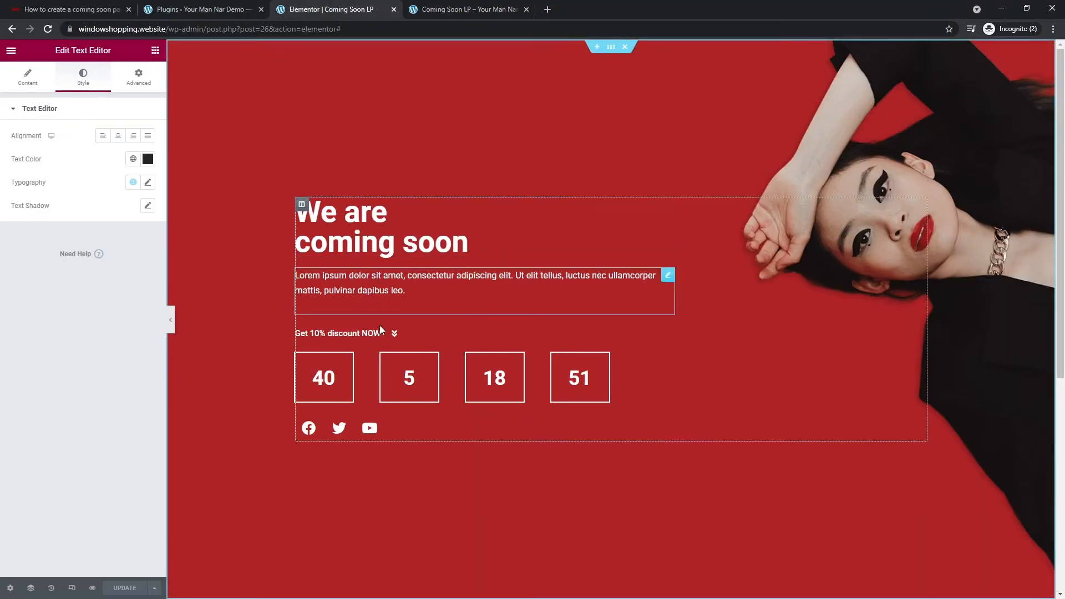
- Change the hero button text to 'Get 10% discount now' and save the page
{"action": "left_click", "coordinate": [377, 340]}
{"action": "scroll", "coordinate": [377, 339], "scroll_direction": "down", "scroll_amount": 6}
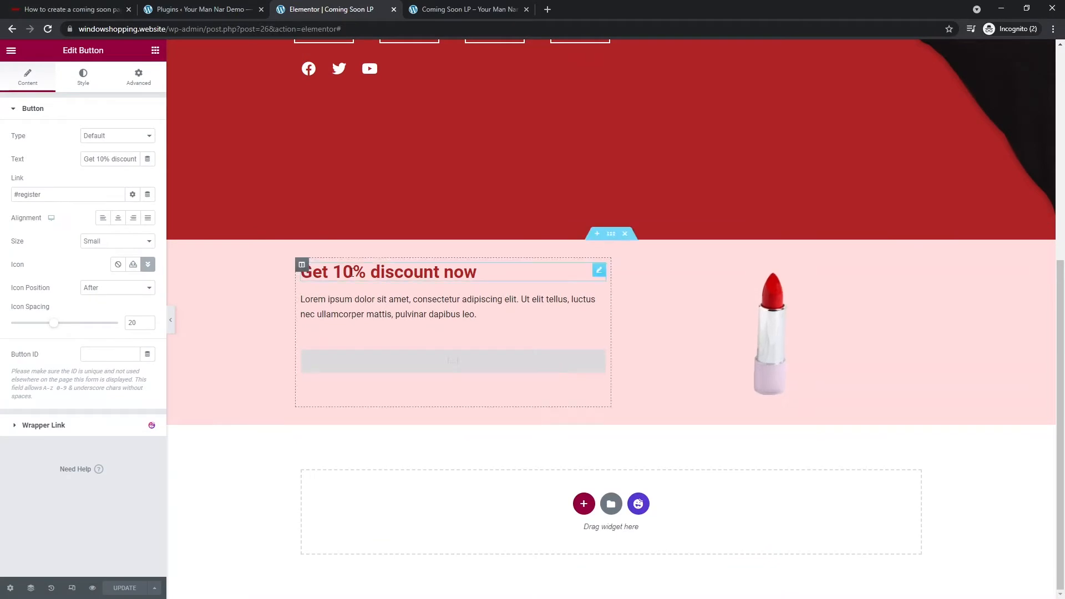
{"action": "triple_click", "coordinate": [129, 159]}
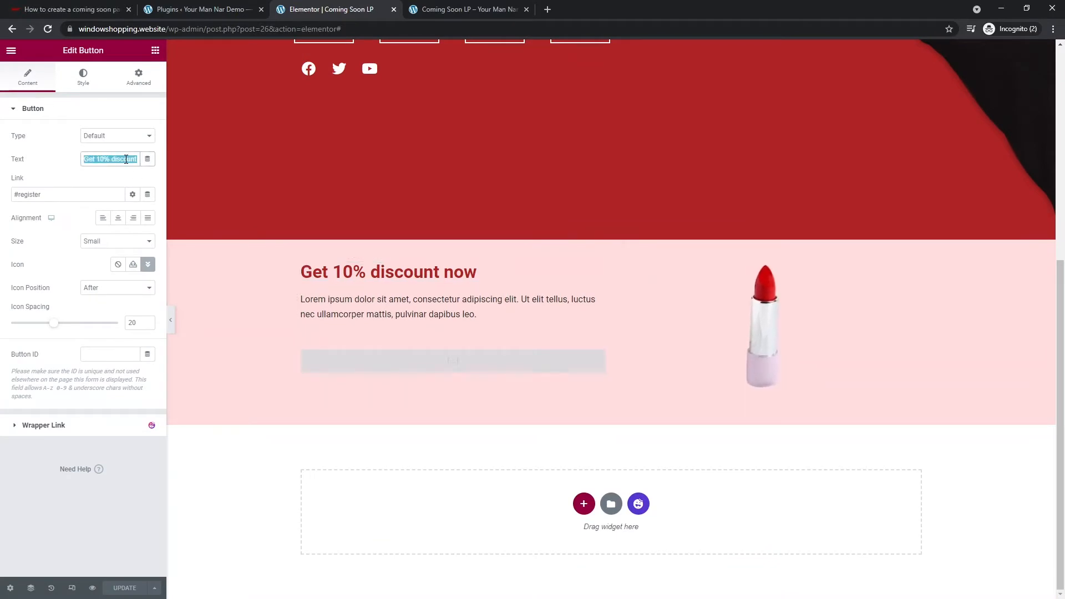
{"action": "type", "text": "Get 10% discount NOW"}
{"action": "double_click", "coordinate": [127, 159]}
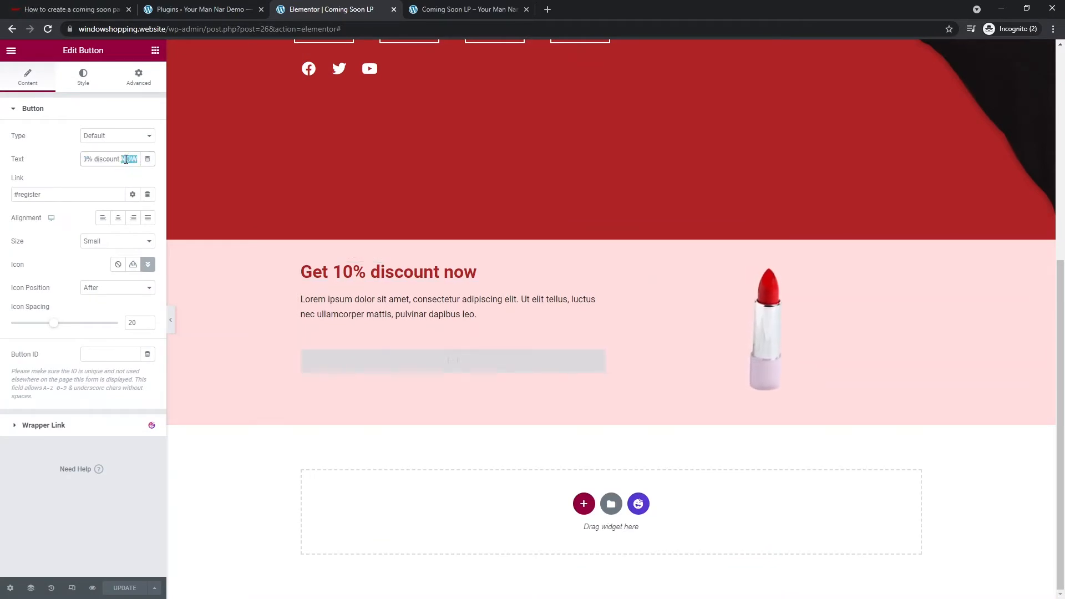
{"action": "scroll", "coordinate": [384, 276], "scroll_direction": "up", "scroll_amount": 3}
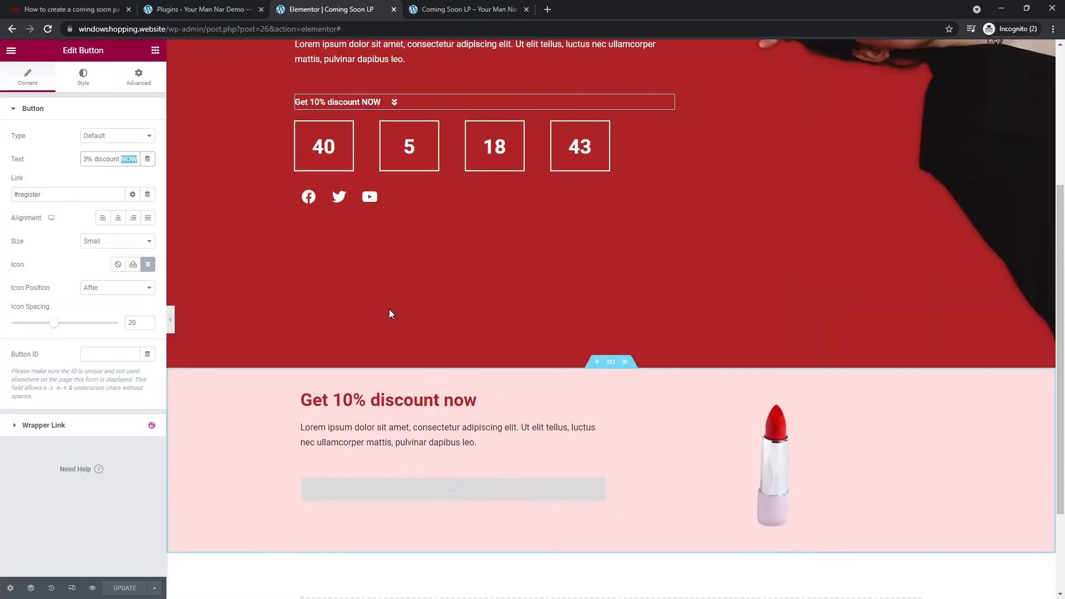
{"action": "type", "text": "now"}
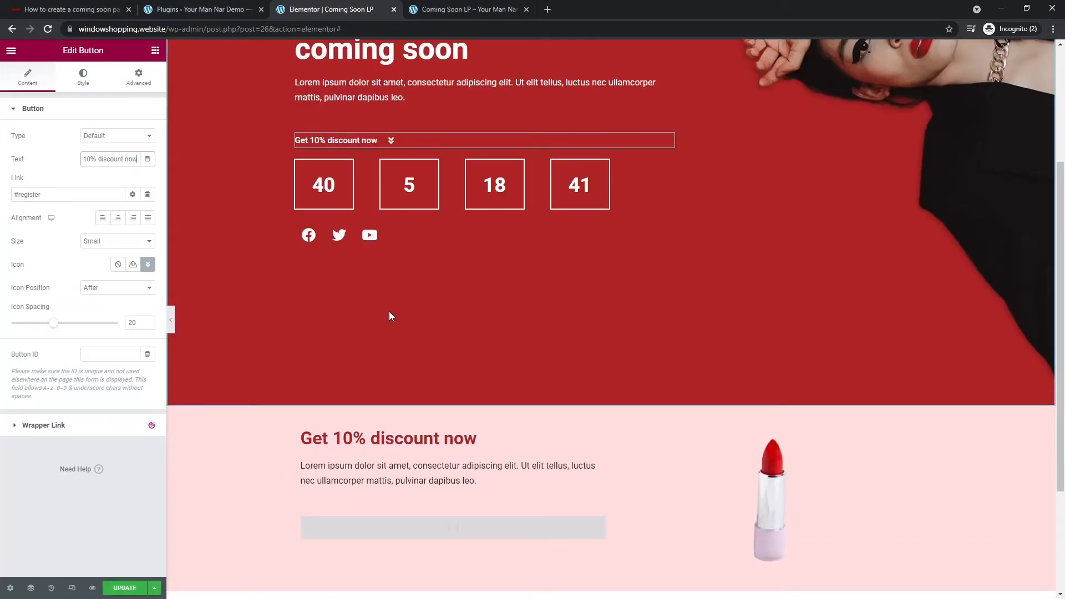
{"action": "left_click", "coordinate": [122, 587]}
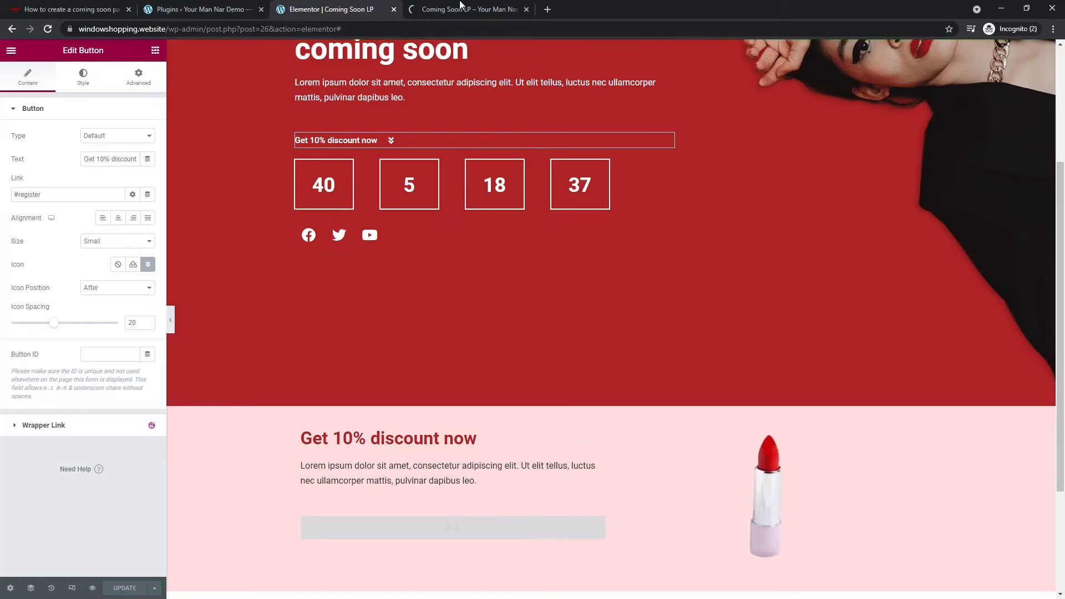
- Confirm the lowercase 'Get 10% discount now' button in the live preview, then return to Plugins
{"action": "left_click", "coordinate": [451, 17]}
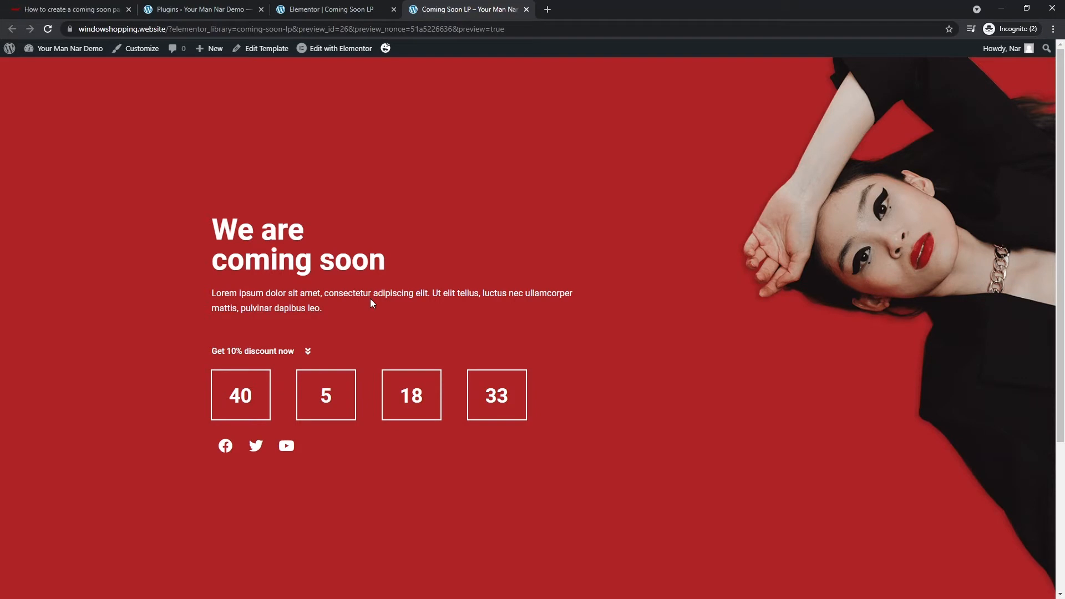
{"action": "left_click", "coordinate": [290, 358]}
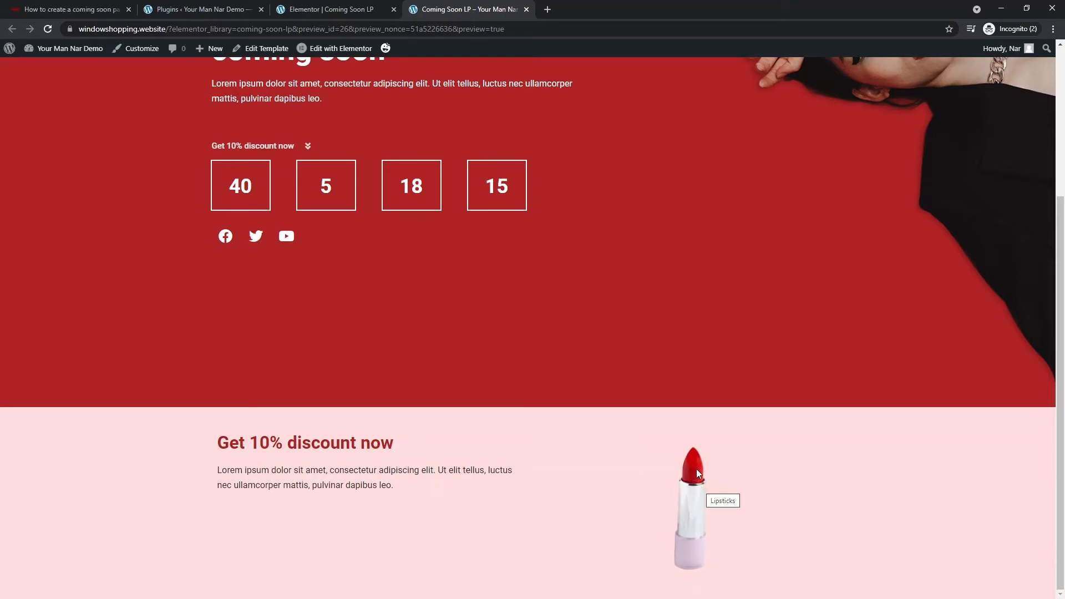
{"action": "left_click", "coordinate": [333, 7]}
{"action": "left_click", "coordinate": [191, 7]}
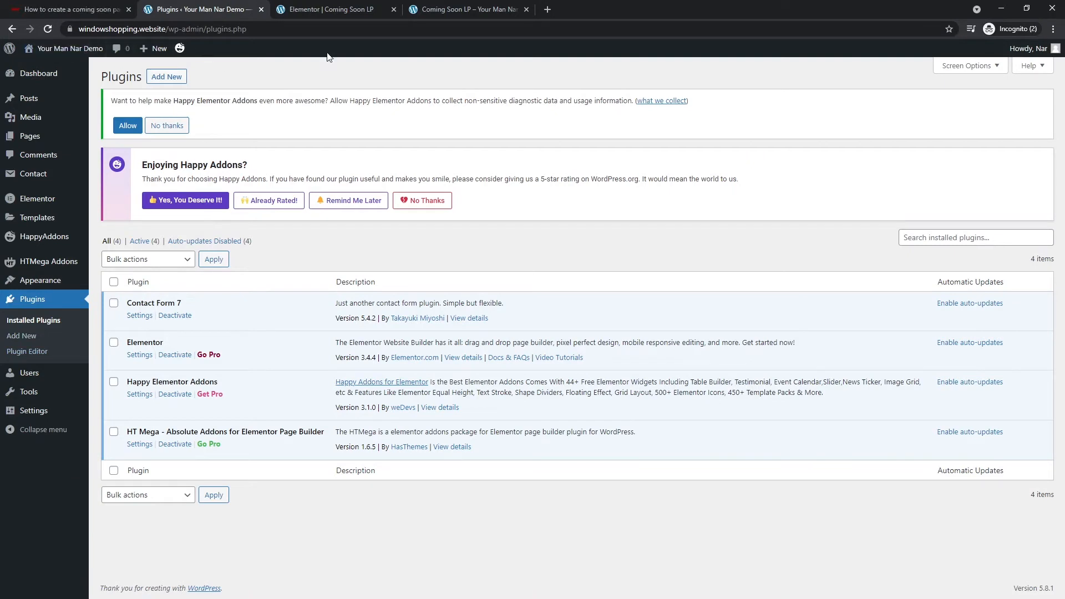
- Open a new Contact Form 7 form via Contact > Add New in a separate tab
{"action": "mouse_move", "coordinate": [46, 178]}
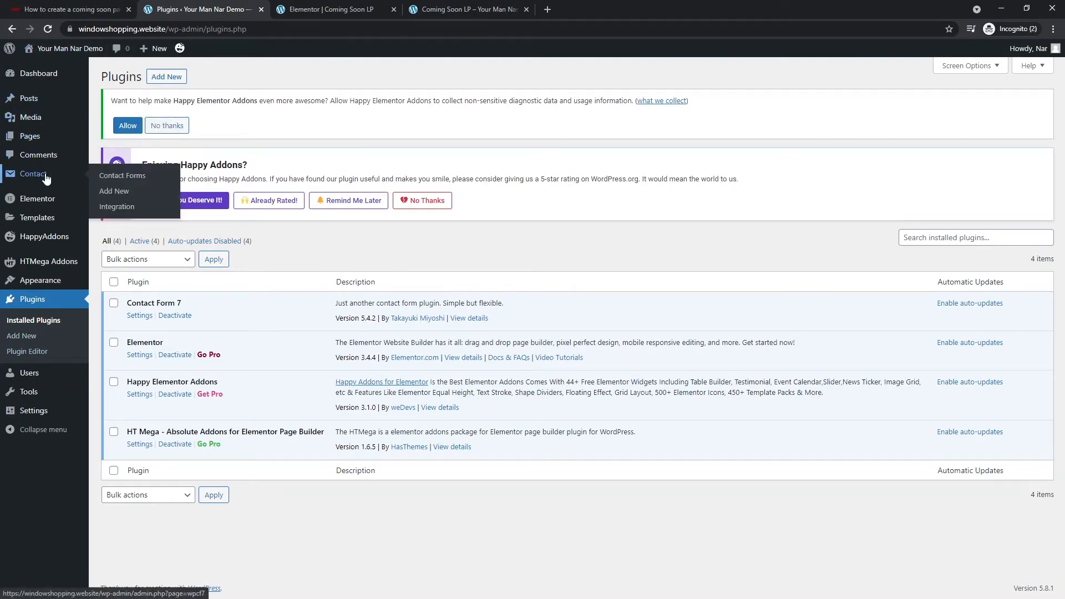
{"action": "middle_click", "coordinate": [128, 190]}
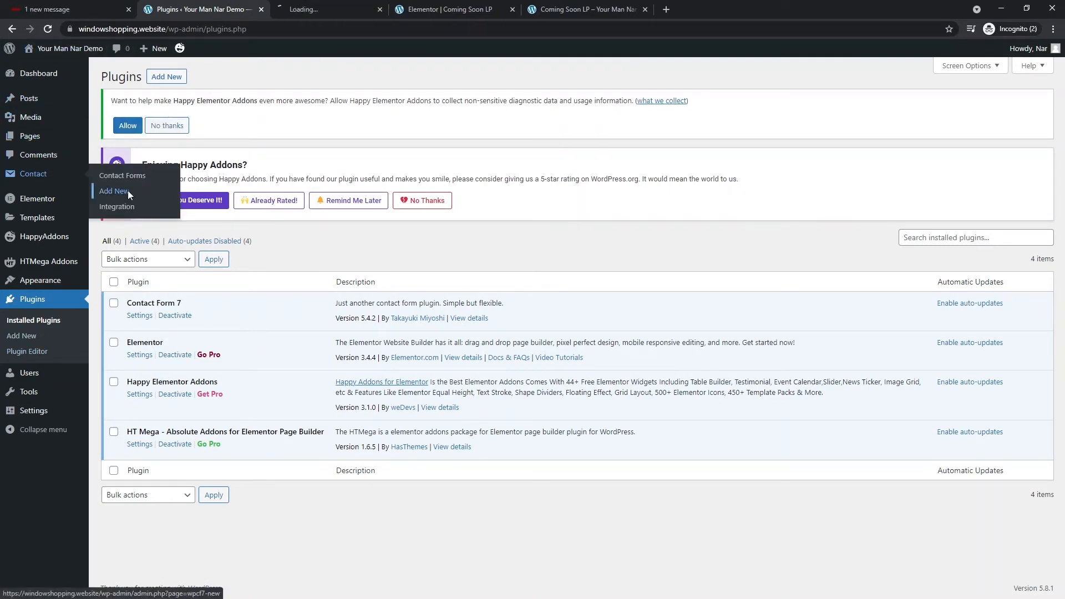
{"action": "left_click", "coordinate": [312, 4]}
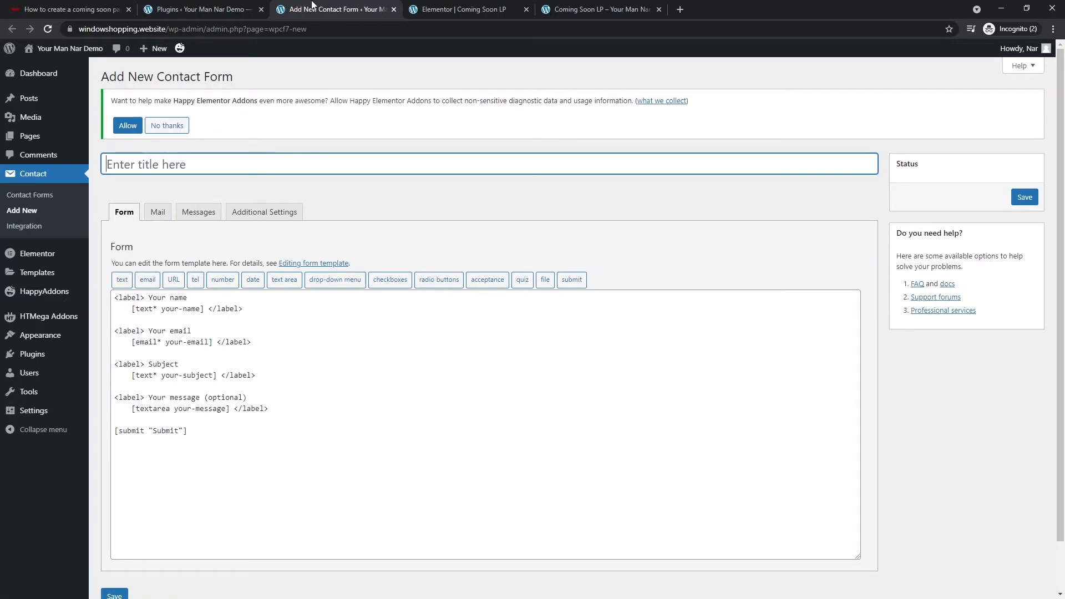
- Delete the message and Subject fields from the form template
{"action": "left_click", "coordinate": [191, 428]}
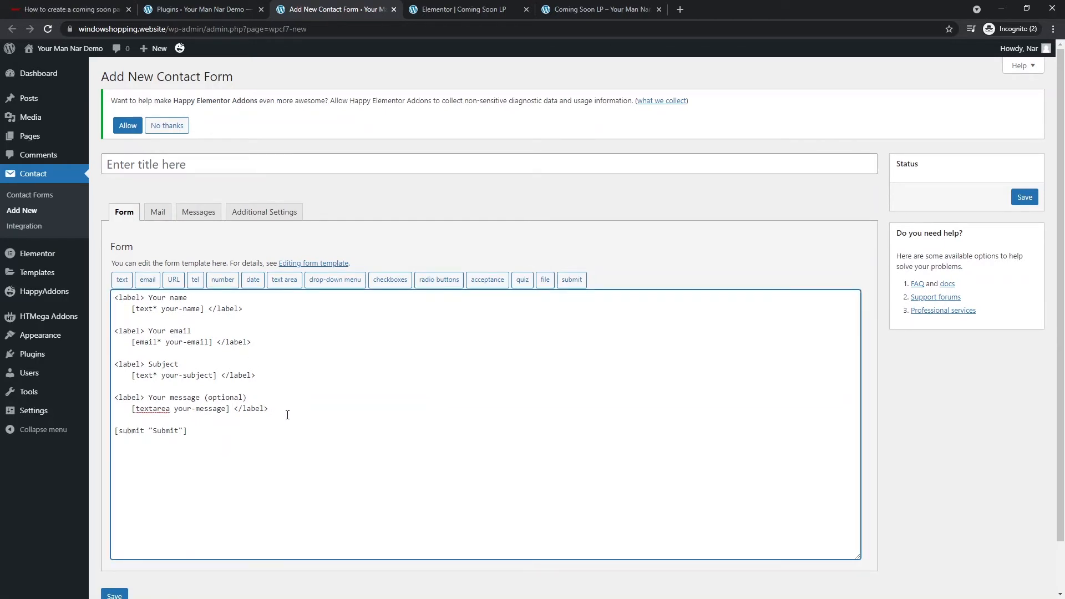
{"action": "left_click_drag", "start_coordinate": [291, 409], "coordinate": [138, 403]}
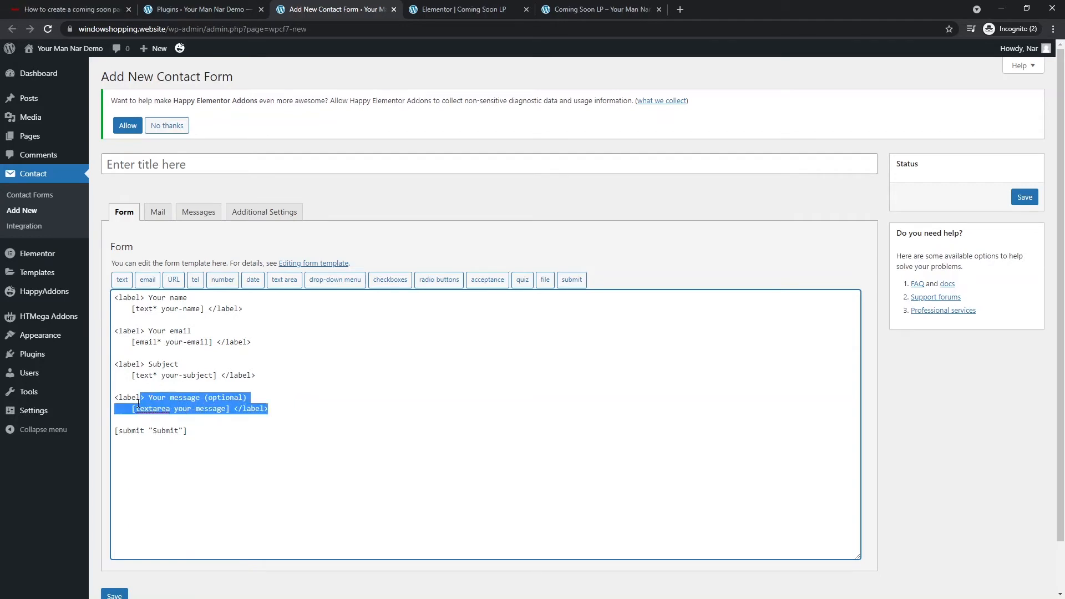
{"action": "key", "text": "BackSpace"}
{"action": "left_click_drag", "start_coordinate": [265, 376], "coordinate": [98, 367]}
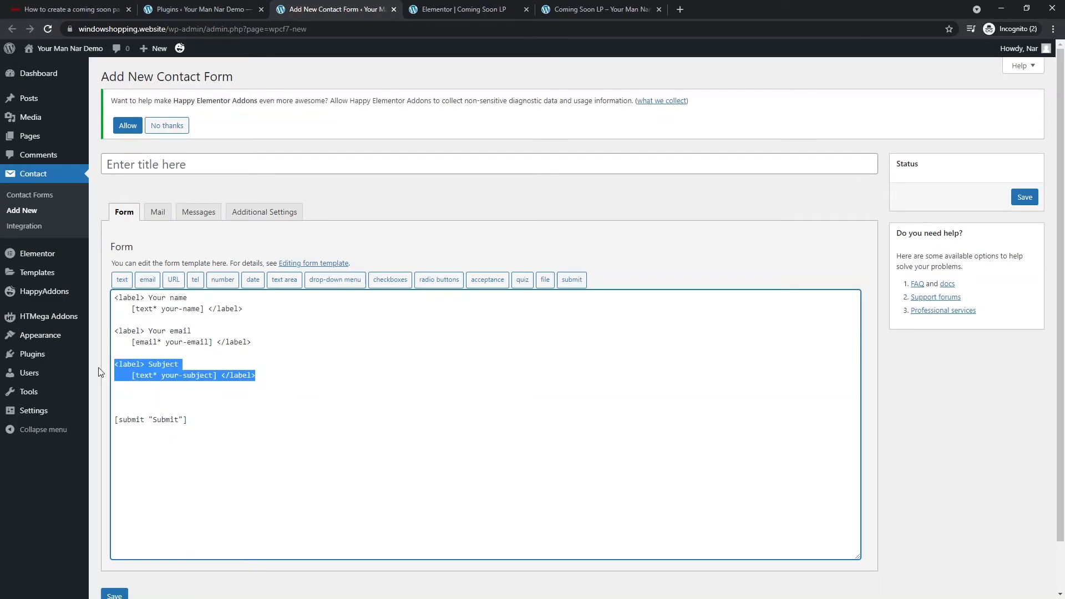
{"action": "key", "text": "BackSpace"}
{"action": "key", "text": "BackSpace"}
{"action": "key", "text": "BackSpace"}
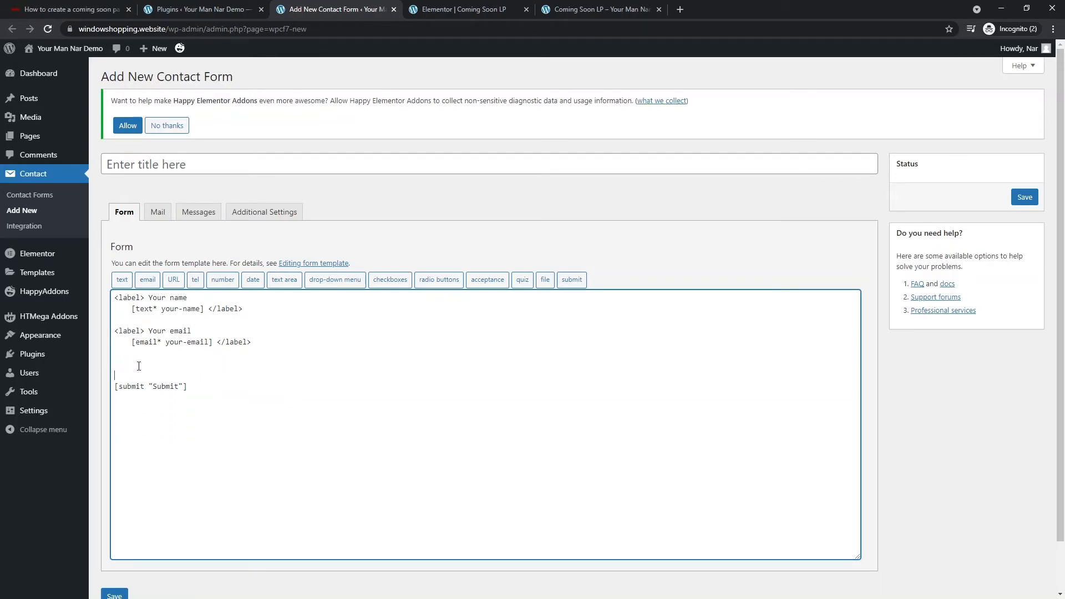
{"action": "key", "text": "BackSpace"}
{"action": "key", "text": "BackSpace"}
- Strip the 'Your email' and 'Your name' label tags, leaving bare [text* your-name] and [email* your-email]
{"action": "left_click_drag", "start_coordinate": [131, 342], "coordinate": [106, 332]}
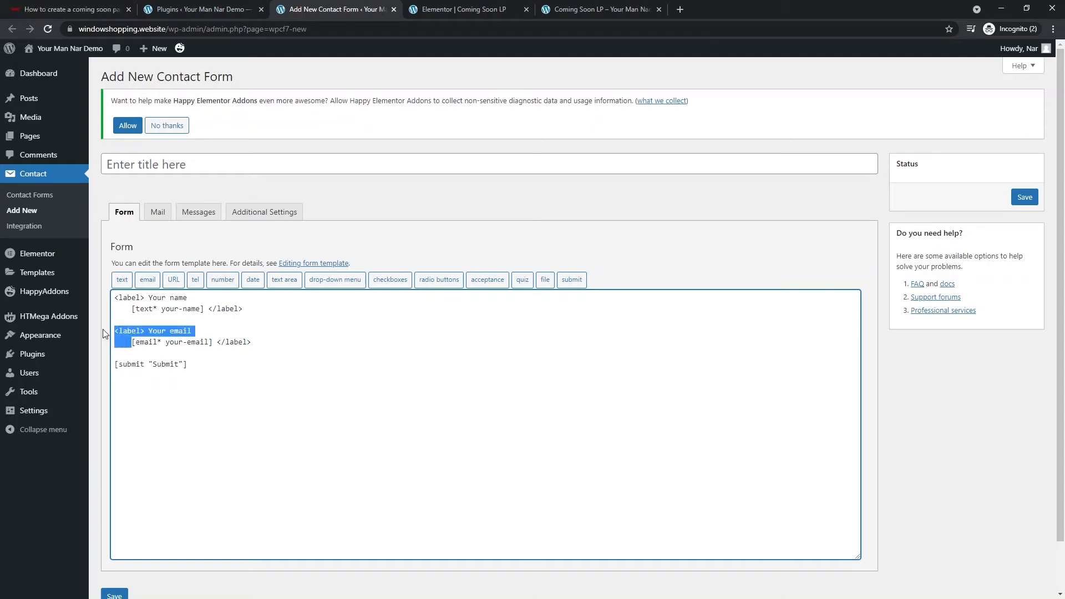
{"action": "key", "text": "BackSpace"}
{"action": "left_click_drag", "start_coordinate": [251, 333], "coordinate": [201, 334]}
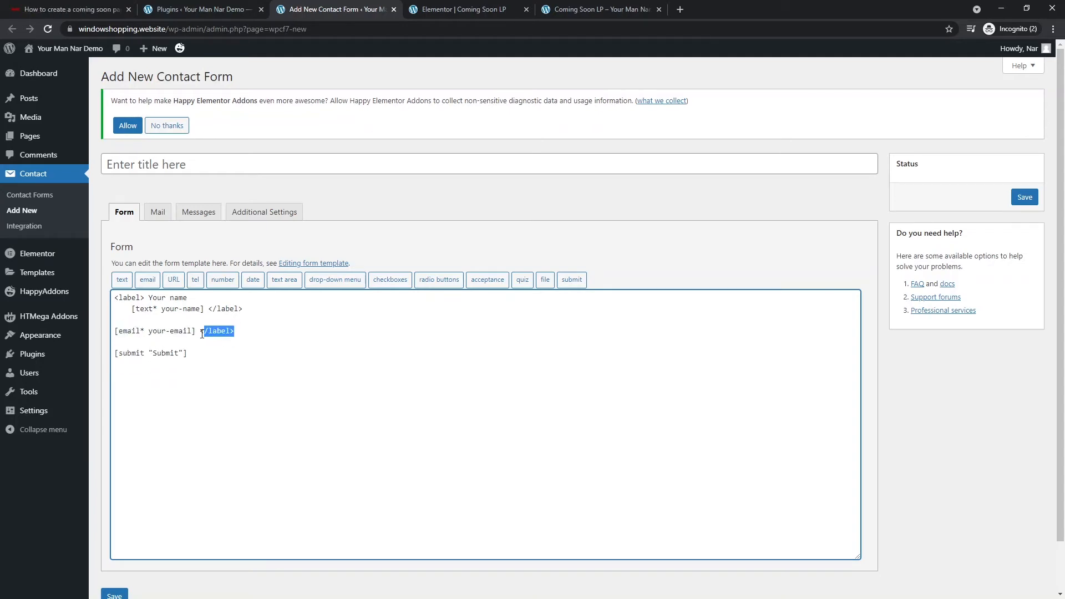
{"action": "key", "text": "BackSpace"}
{"action": "left_click_drag", "start_coordinate": [132, 310], "coordinate": [114, 297]}
{"action": "key", "text": "BackSpace"}
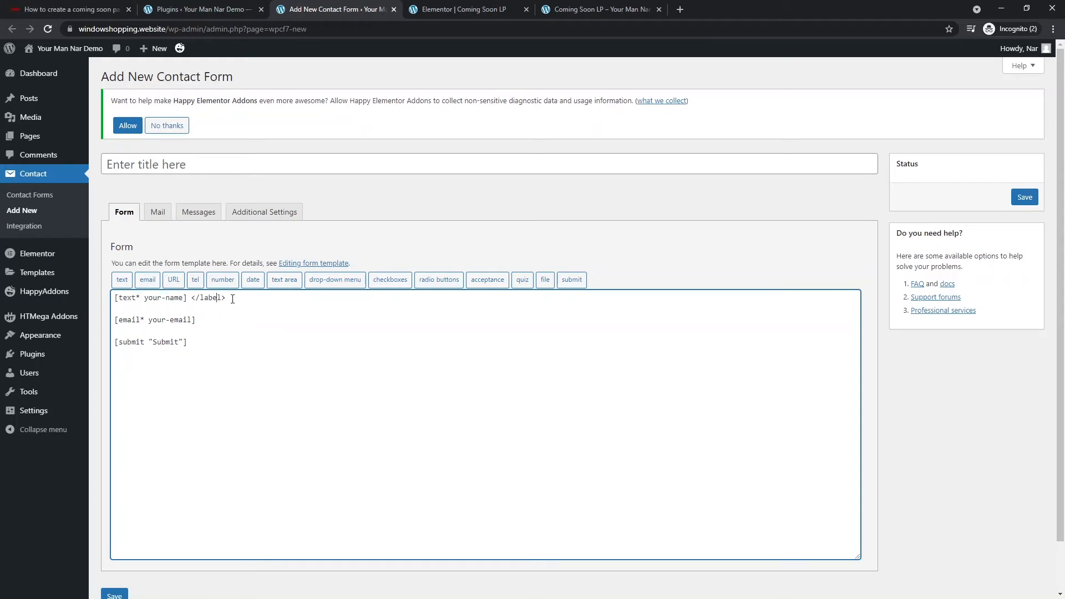
{"action": "key", "text": "BackSpace"}
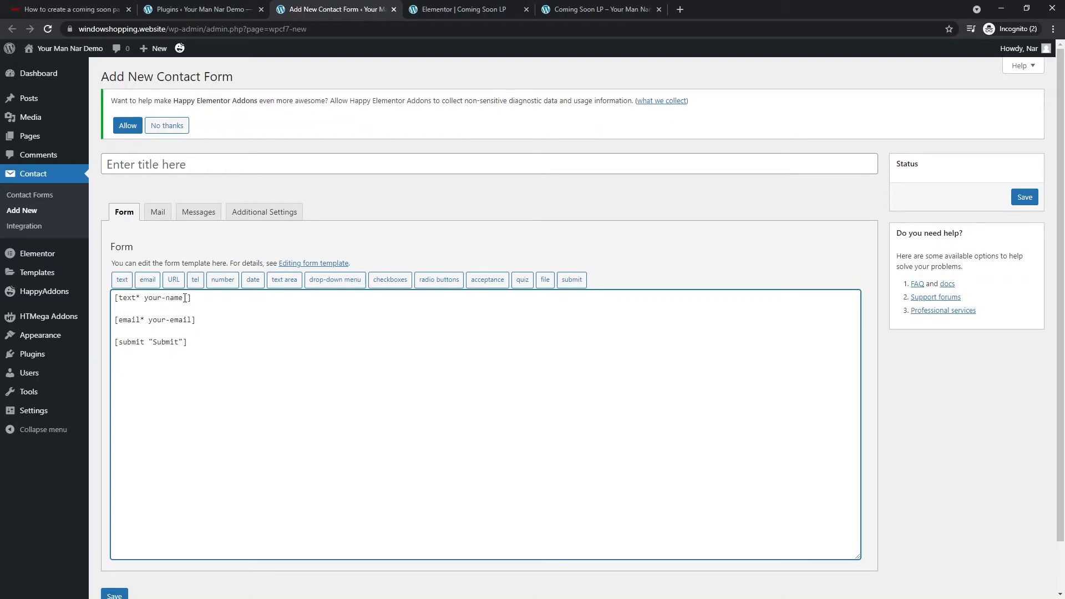
- Add placeholder "Your name" to the text tag and placeholder "Your e-mail address" to the email tag
{"action": "type", "text": "placeholder \"\""}
{"action": "key", "text": "Left"}
{"action": "type", "text": "Your"}
{"action": "key", "text": "Down"}
{"action": "type", "text": "placeholder \"\""}
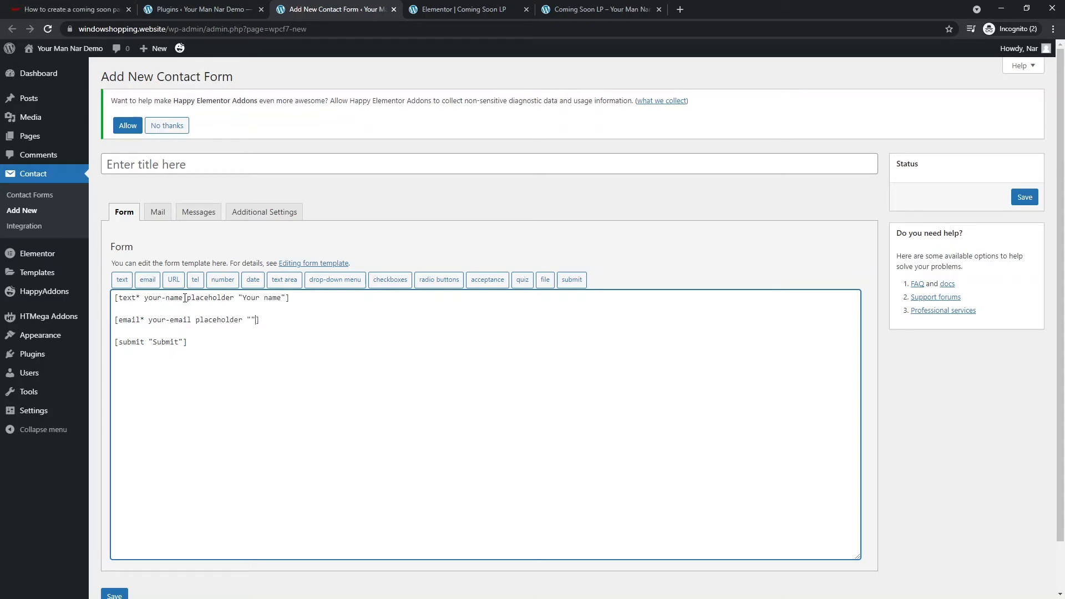
{"action": "type", "text": "Your e-mail address"}
- Save the form under the title 'Early birds campaign' and copy its shortcode
{"action": "left_click", "coordinate": [1023, 198]}
{"action": "left_click", "coordinate": [238, 166]}
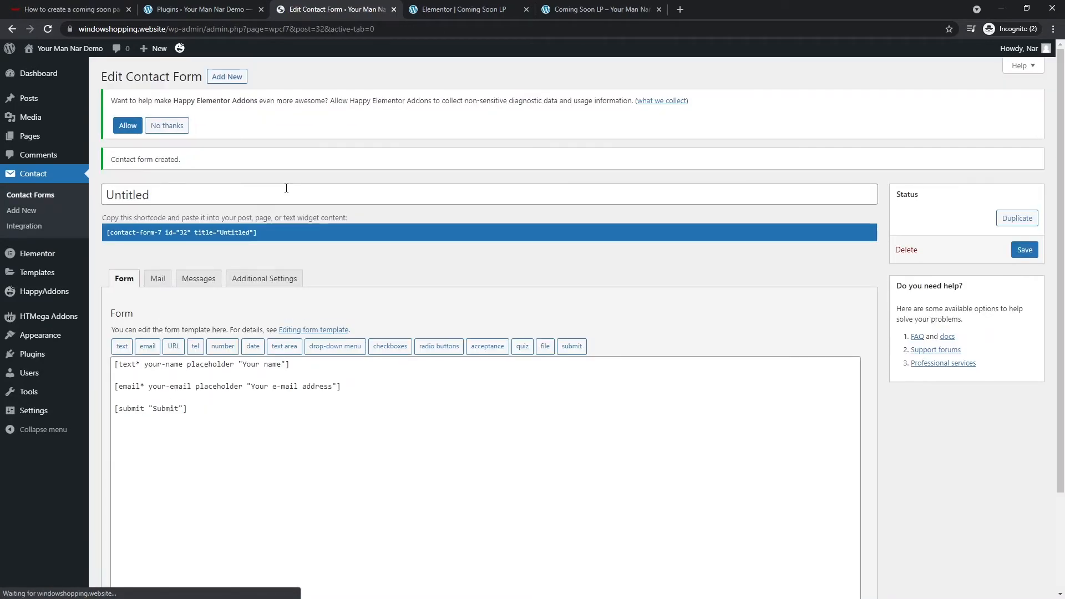
{"action": "left_click", "coordinate": [273, 197]}
{"action": "double_click", "coordinate": [274, 195]}
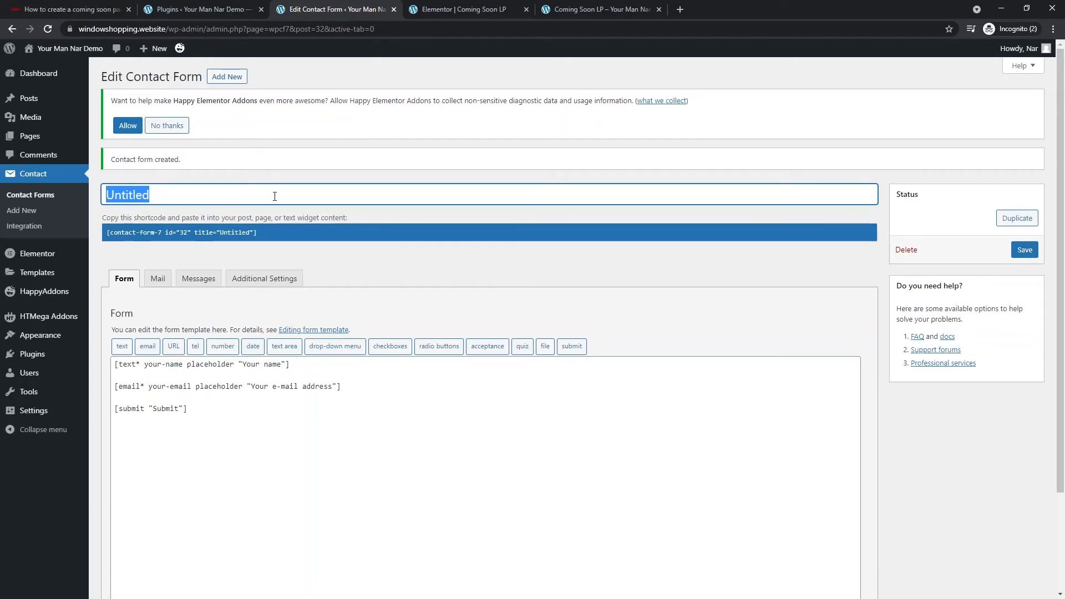
{"action": "type", "text": "Pre-"}
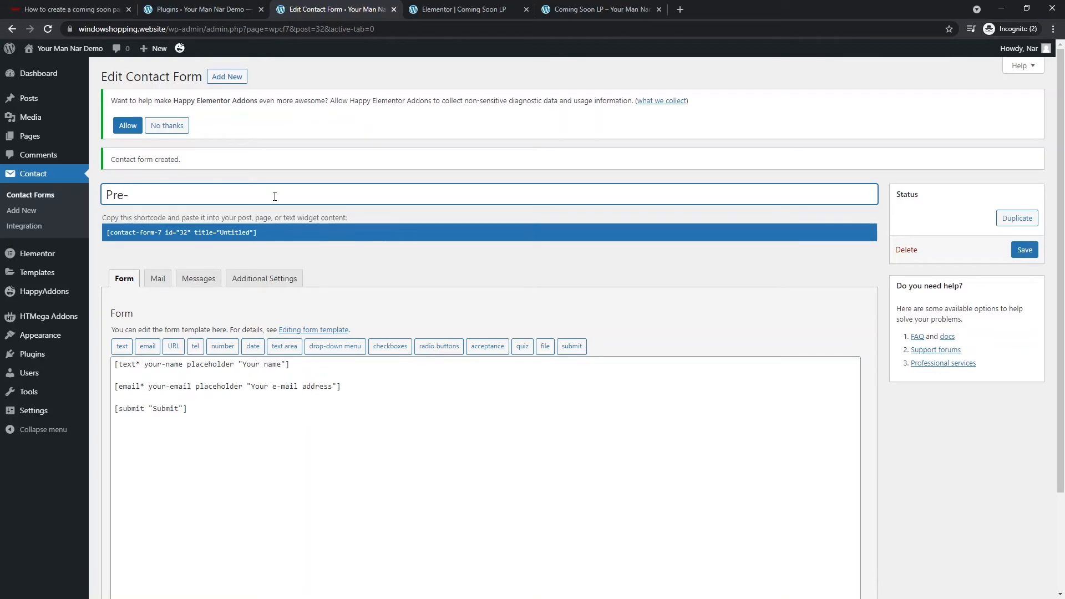
{"action": "key", "text": "BackSpace"}
{"action": "key", "text": "BackSpace"}
{"action": "key", "text": "BackSpace"}
{"action": "type", "text": "arly"}
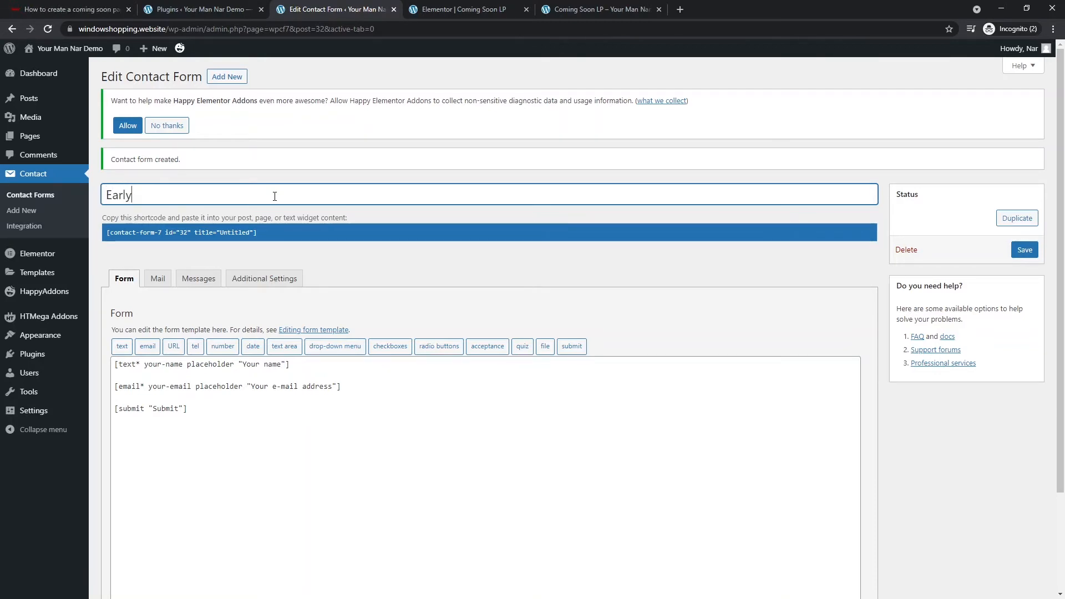
{"action": "type", "text": " birds campaign"}
{"action": "left_click", "coordinate": [1021, 254]}
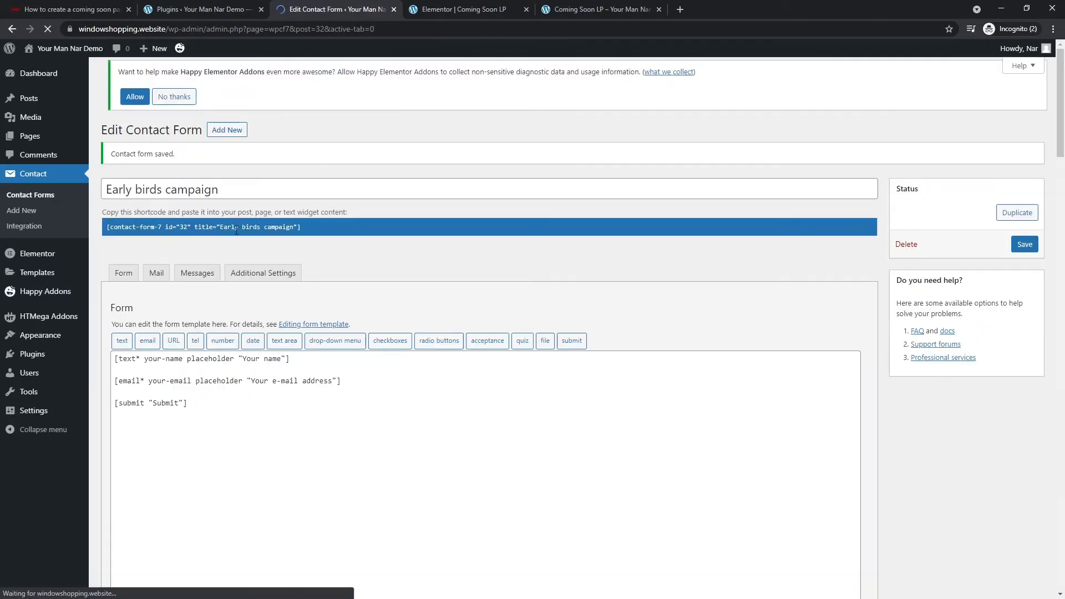
{"action": "left_click", "coordinate": [267, 233]}
{"action": "key", "text": "ctrl+c"}
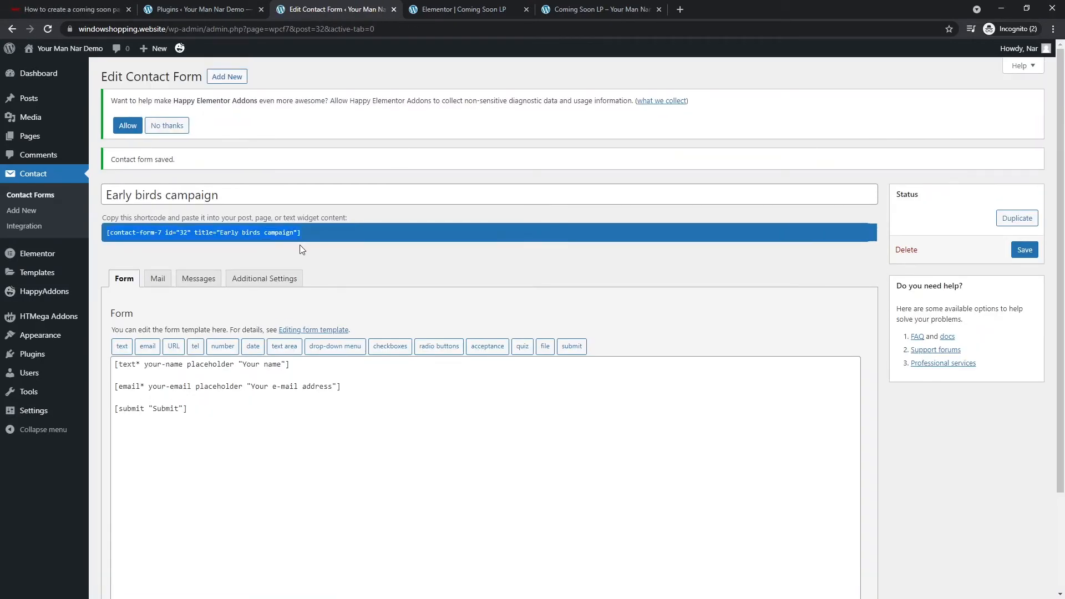
{"action": "left_click", "coordinate": [438, 9]}
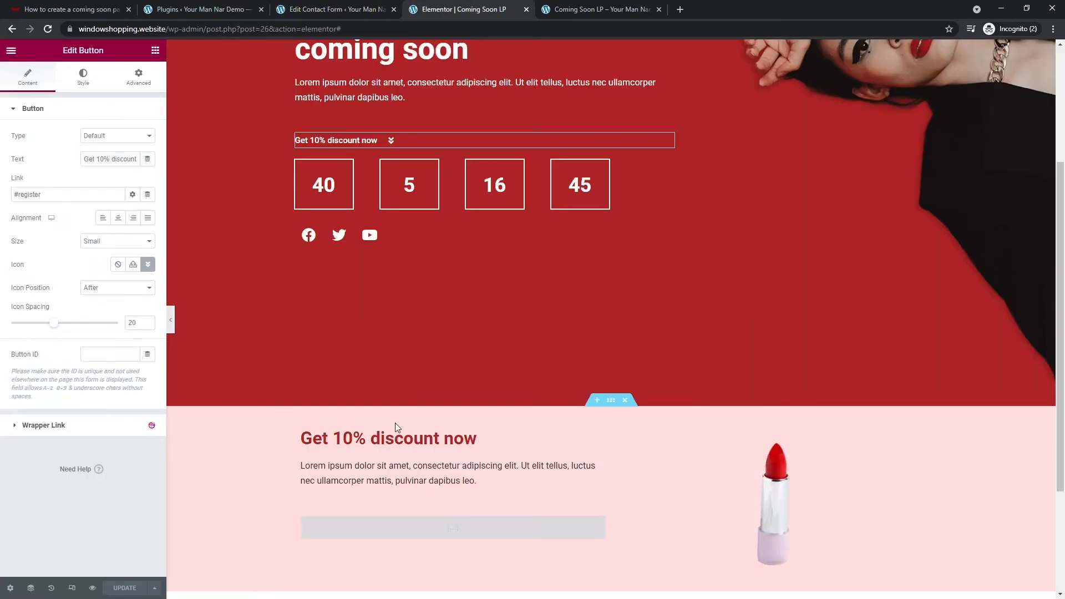
- Paste the form shortcode into the discount section's Shortcode widget and update the page
{"action": "scroll", "coordinate": [399, 433], "scroll_direction": "down", "scroll_amount": 2}
{"action": "left_click", "coordinate": [414, 410]}
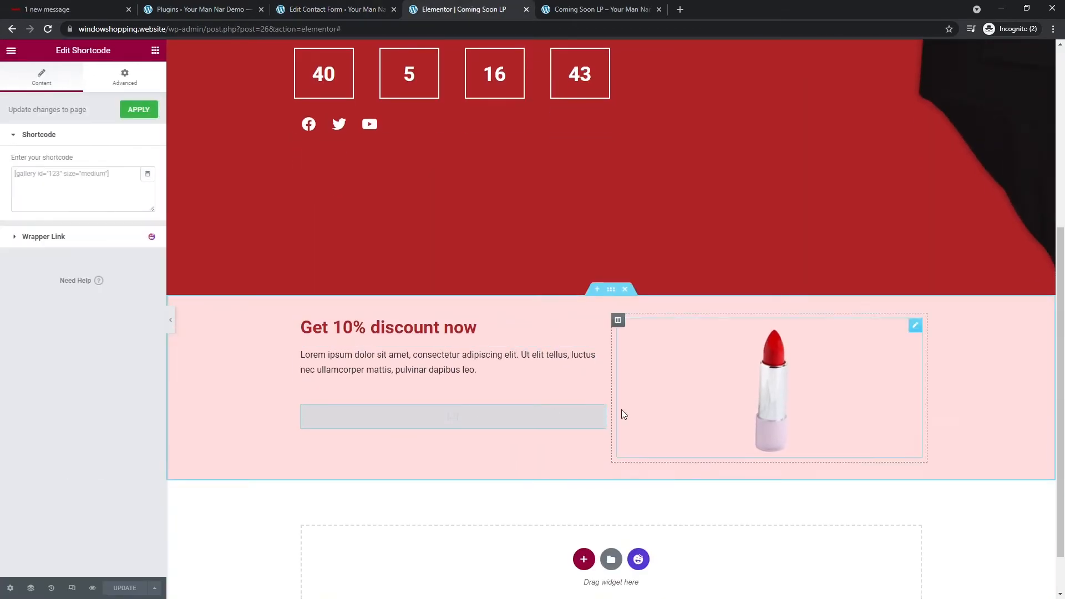
{"action": "left_click", "coordinate": [81, 185]}
{"action": "key", "text": "ctrl+v"}
{"action": "left_click", "coordinate": [128, 588]}
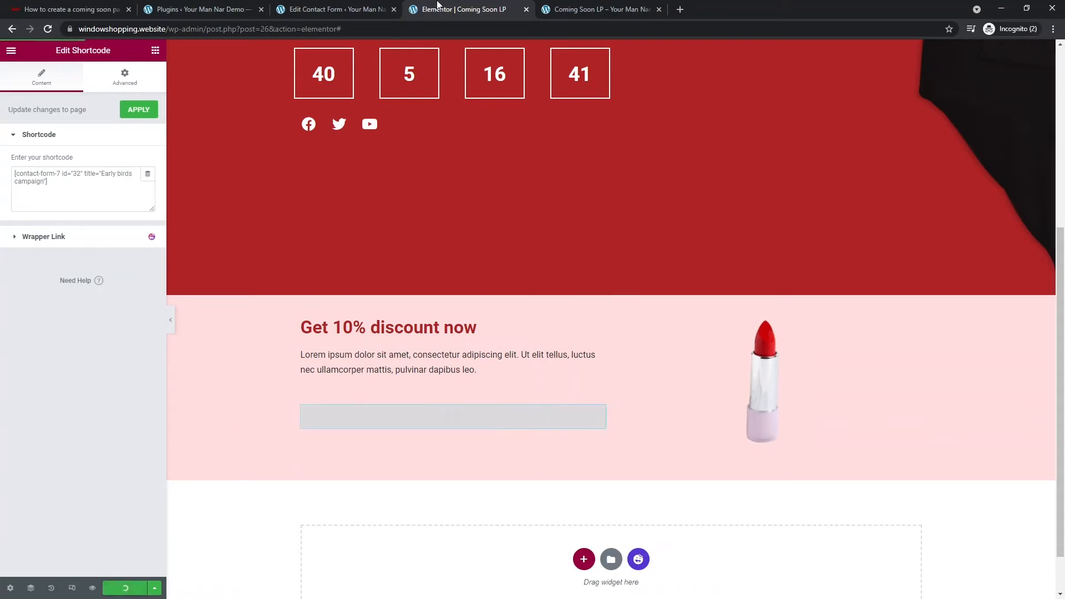
- Reload the page preview so the embedded signup form shows
{"action": "left_click", "coordinate": [599, 10]}
{"action": "left_click", "coordinate": [596, 30]}
{"action": "key", "text": "Return"}
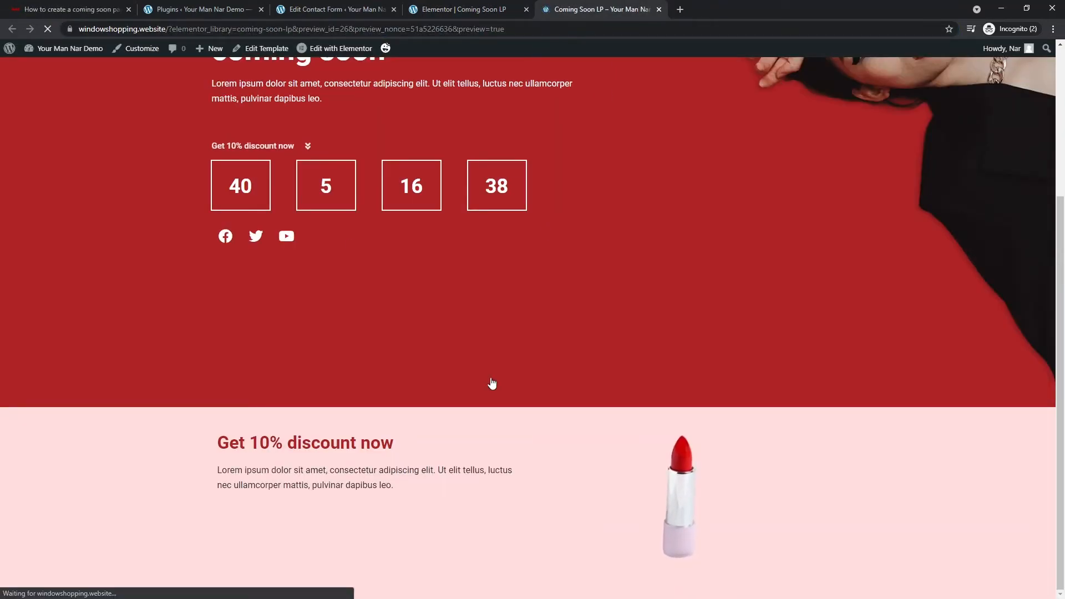
{"action": "scroll", "coordinate": [461, 383], "scroll_direction": "down", "scroll_amount": 2}
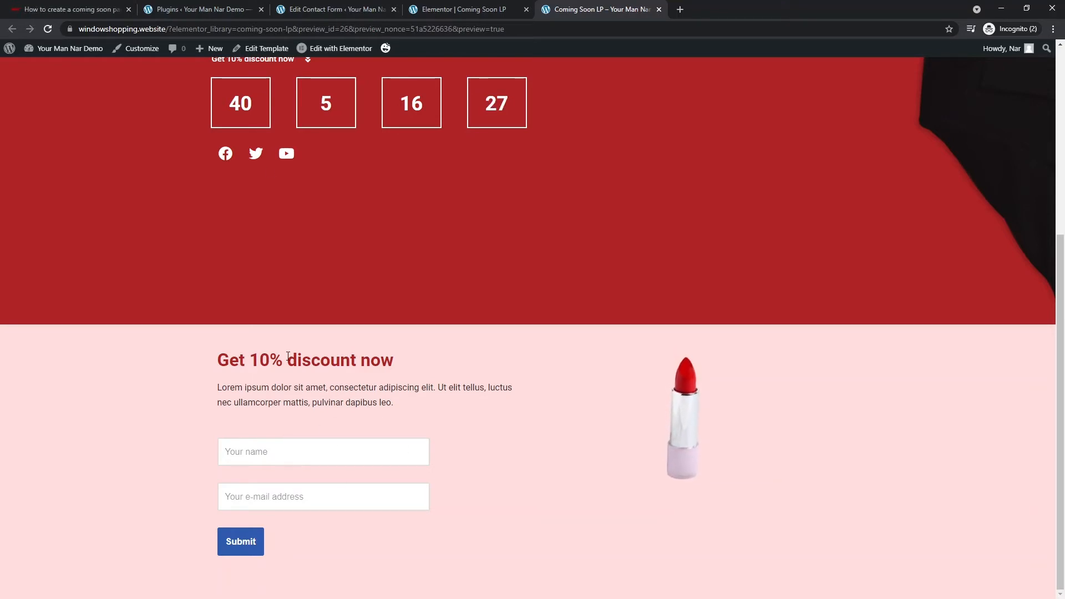
{"action": "scroll", "coordinate": [374, 463], "scroll_direction": "up", "scroll_amount": 2}
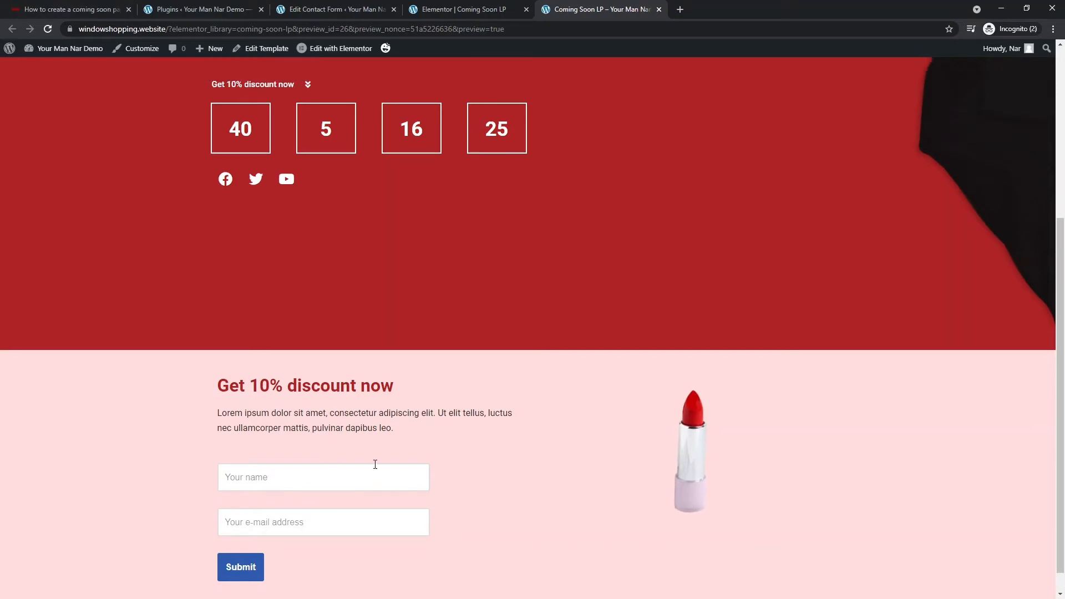
{"action": "scroll", "coordinate": [379, 450], "scroll_direction": "up", "scroll_amount": 3}
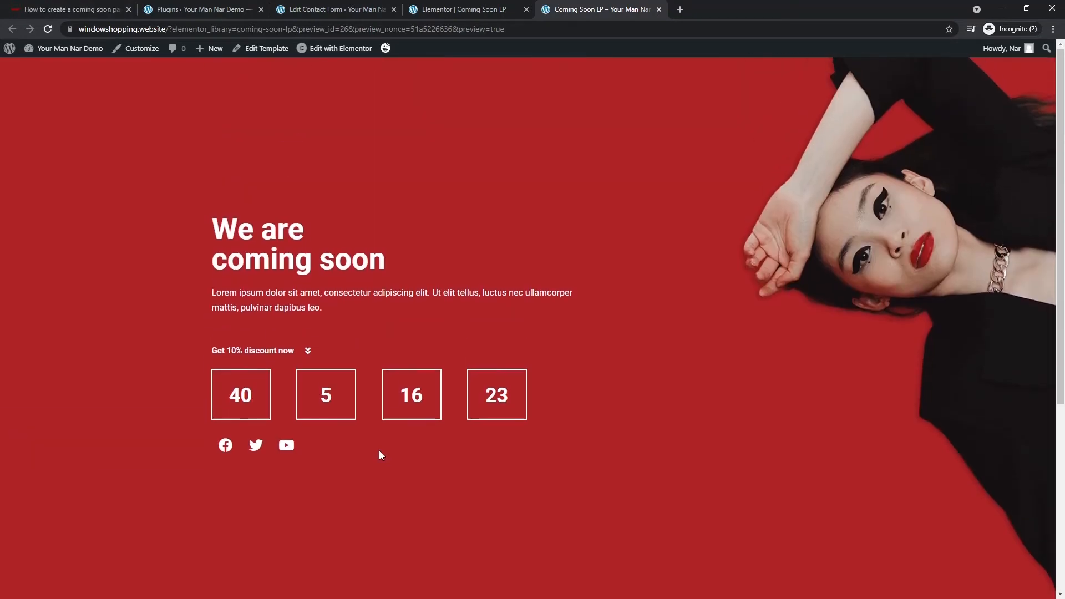
{"action": "scroll", "coordinate": [378, 451], "scroll_direction": "down", "scroll_amount": 3}
{"action": "scroll", "coordinate": [378, 450], "scroll_direction": "down", "scroll_amount": 2}
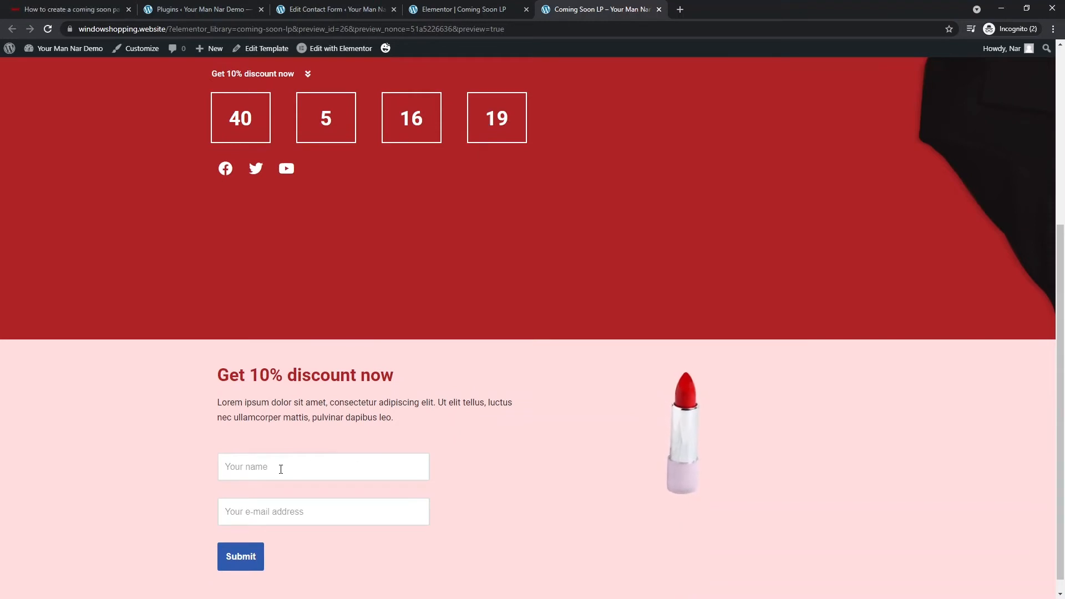
- Try the Your name and e-mail address fields on the previewed form
{"action": "left_click", "coordinate": [238, 467]}
{"action": "left_click", "coordinate": [259, 516]}
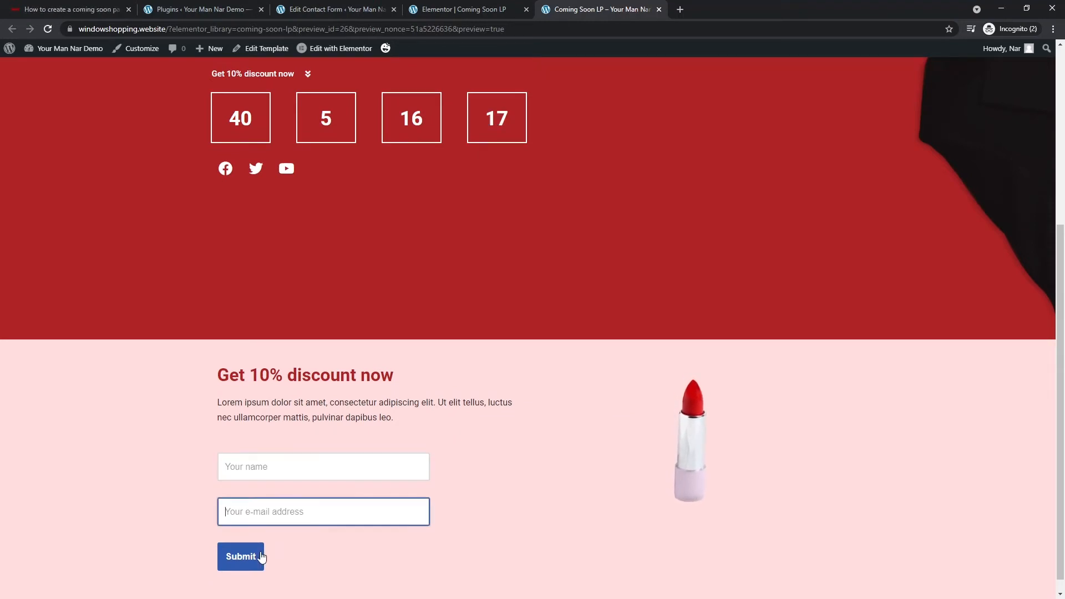
{"action": "left_click", "coordinate": [315, 544]}
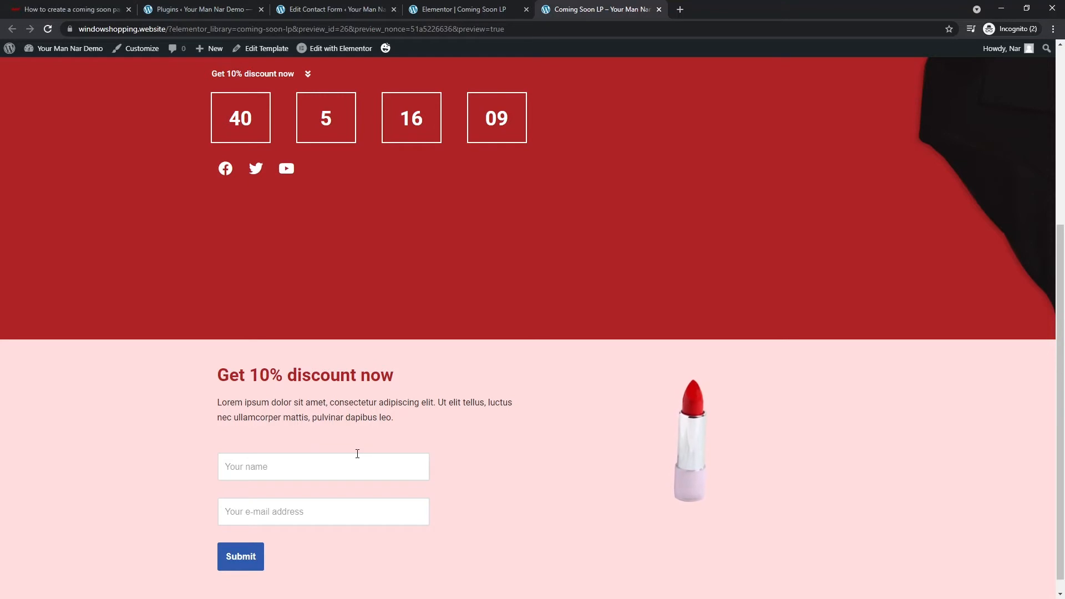
{"action": "scroll", "coordinate": [305, 526], "scroll_direction": "down", "scroll_amount": 1}
{"action": "scroll", "coordinate": [414, 494], "scroll_direction": "up", "scroll_amount": 5}
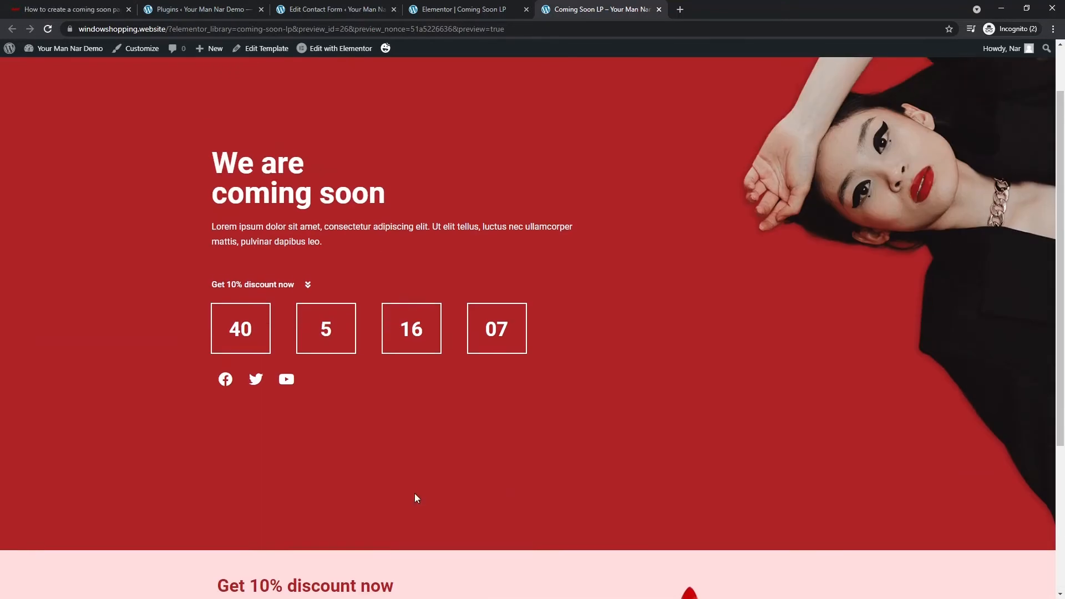
{"action": "scroll", "coordinate": [282, 361], "scroll_direction": "down", "scroll_amount": 5}
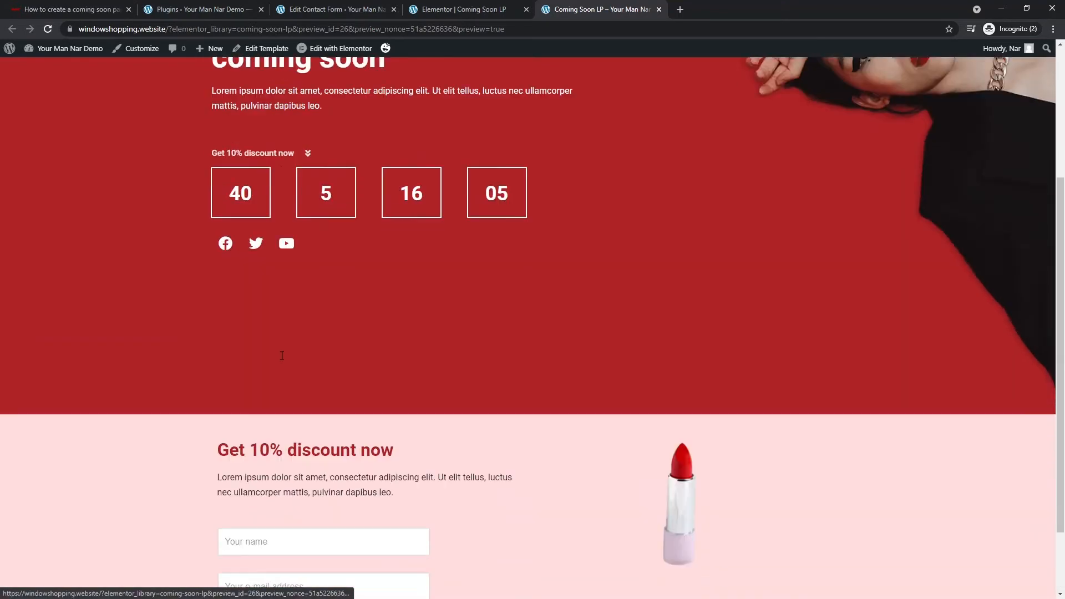
{"action": "scroll", "coordinate": [344, 341], "scroll_direction": "up", "scroll_amount": 2}
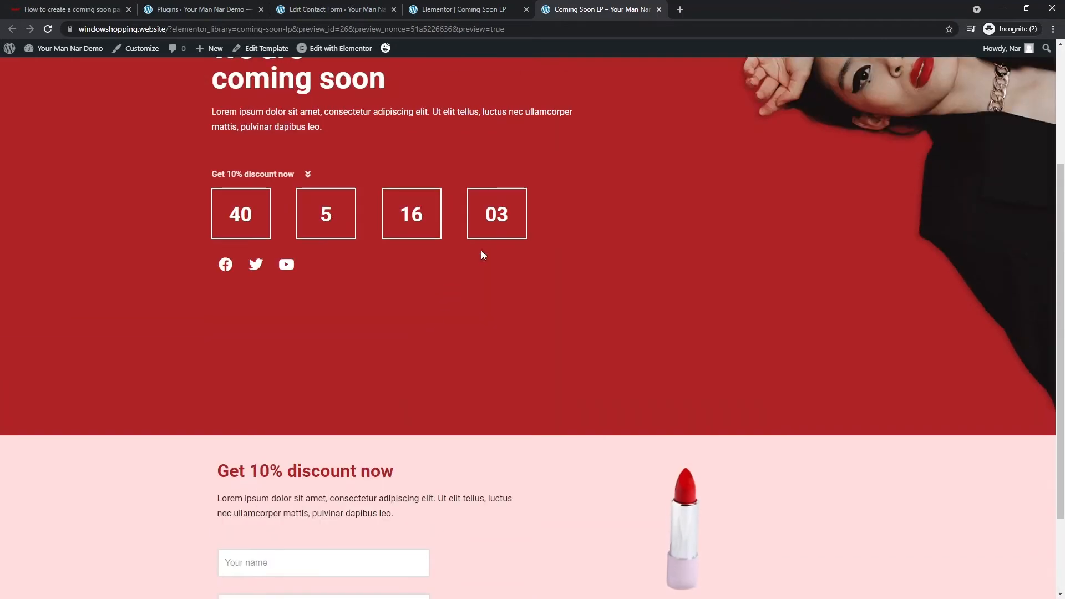
{"action": "scroll", "coordinate": [356, 383], "scroll_direction": "down", "scroll_amount": 2}
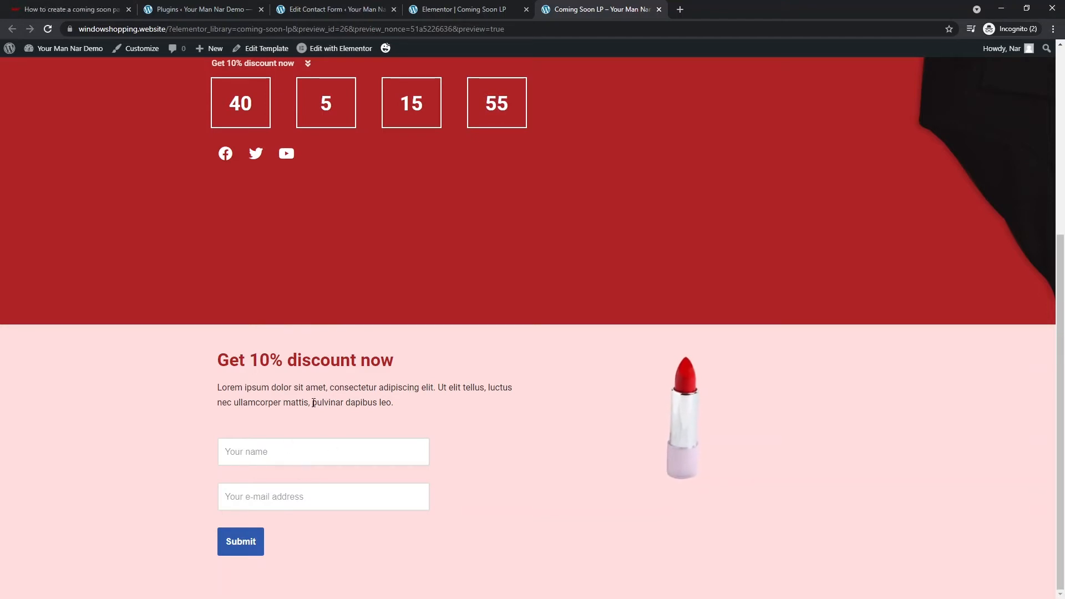
{"action": "double_click", "coordinate": [256, 403]}
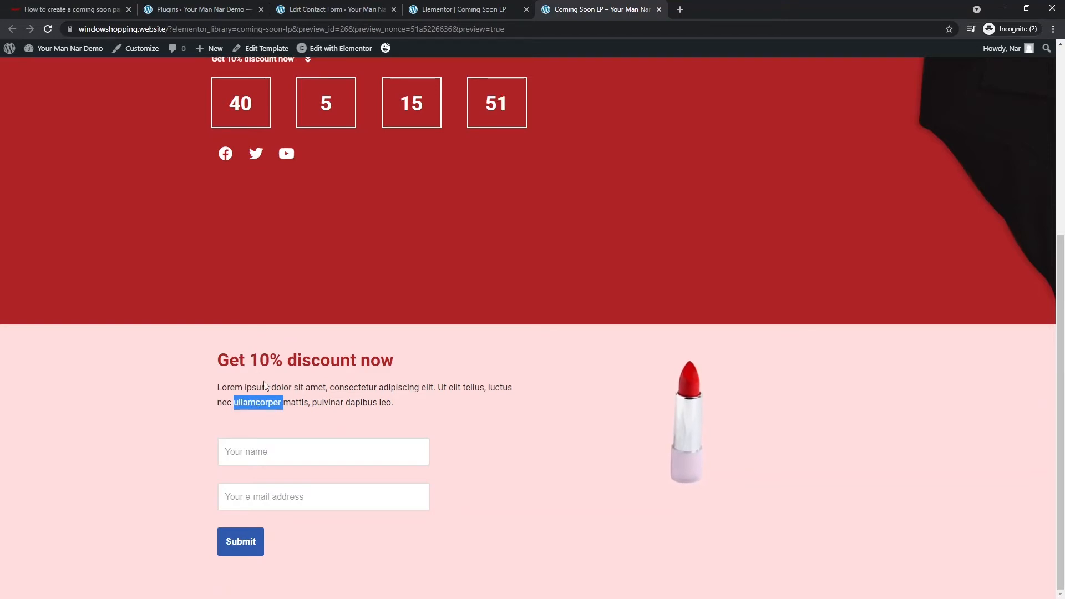
{"action": "left_click", "coordinate": [263, 445]}
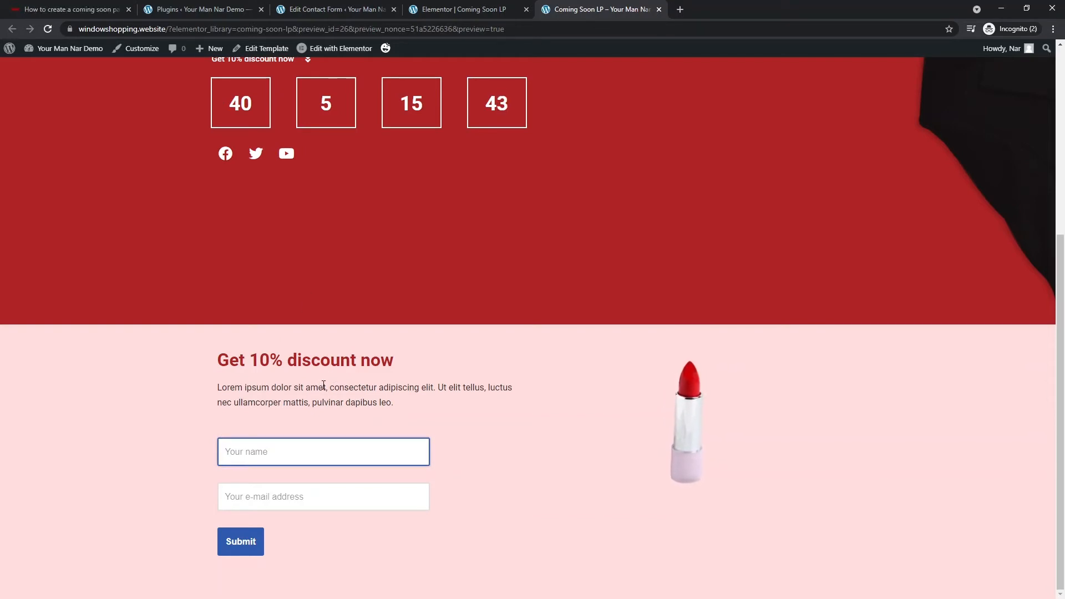
{"action": "left_click", "coordinate": [244, 10]}
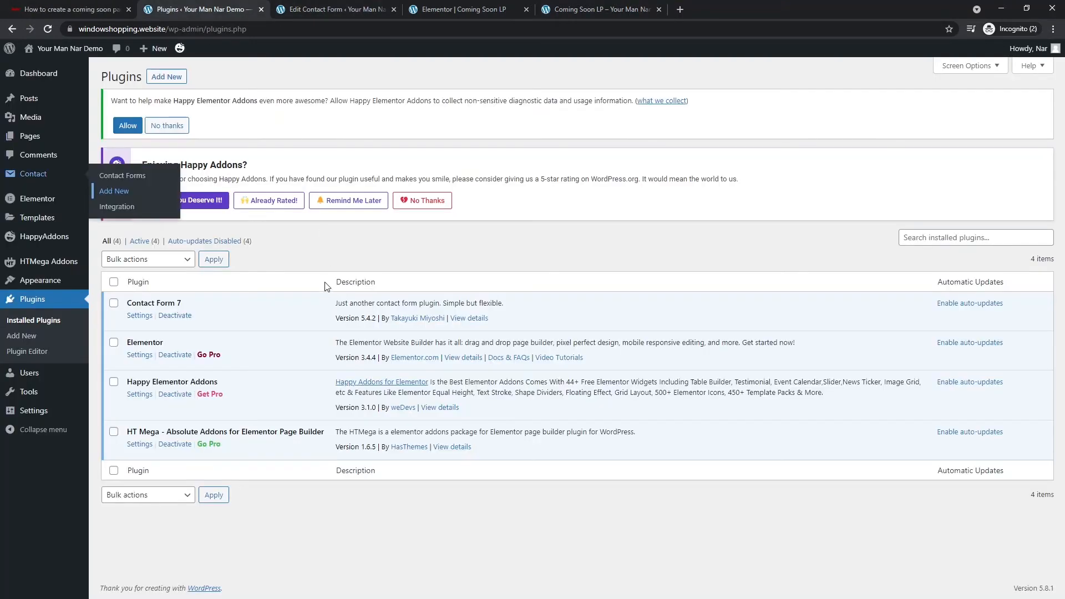
- Open the Early birds campaign form's Mail settings and check the From address
{"action": "left_click", "coordinate": [369, 6]}
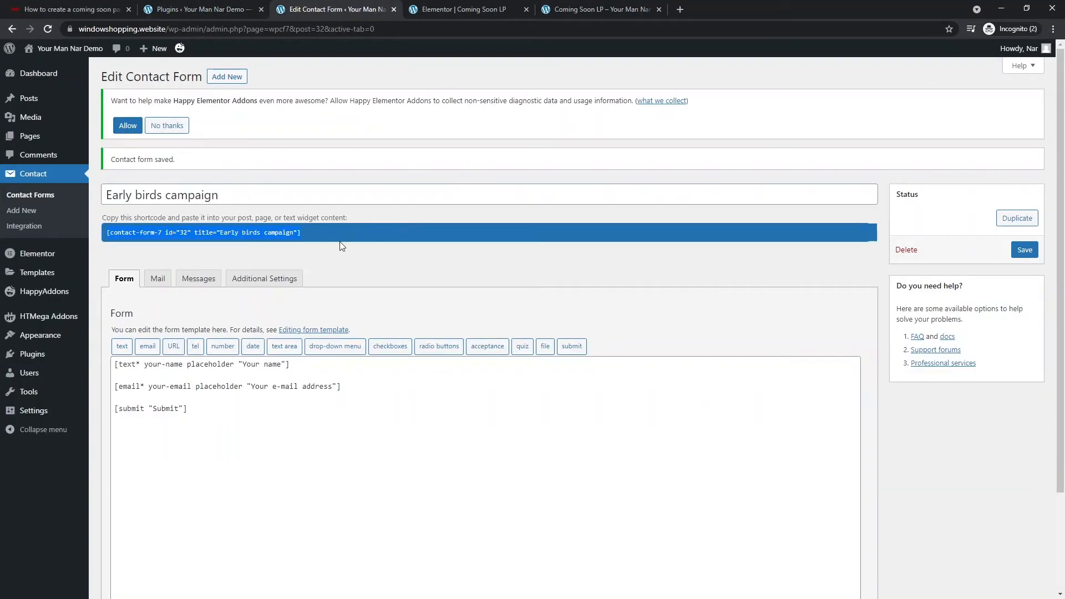
{"action": "left_click", "coordinate": [157, 279]}
{"action": "scroll", "coordinate": [283, 433], "scroll_direction": "down", "scroll_amount": 2}
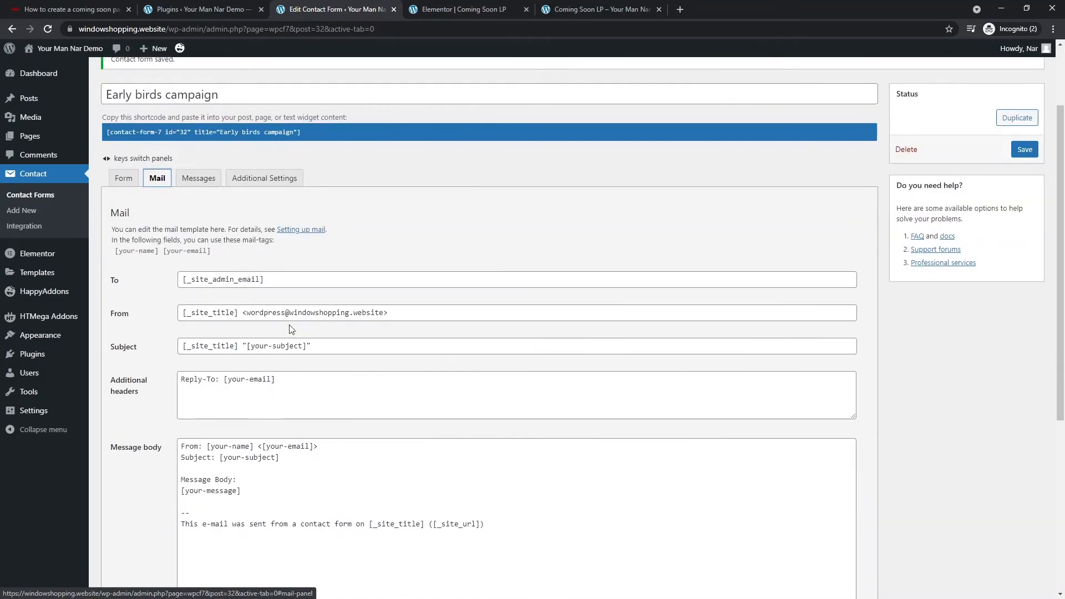
{"action": "left_click_drag", "start_coordinate": [288, 270], "coordinate": [181, 271]}
{"action": "left_click", "coordinate": [331, 307]}
{"action": "double_click", "coordinate": [331, 305]}
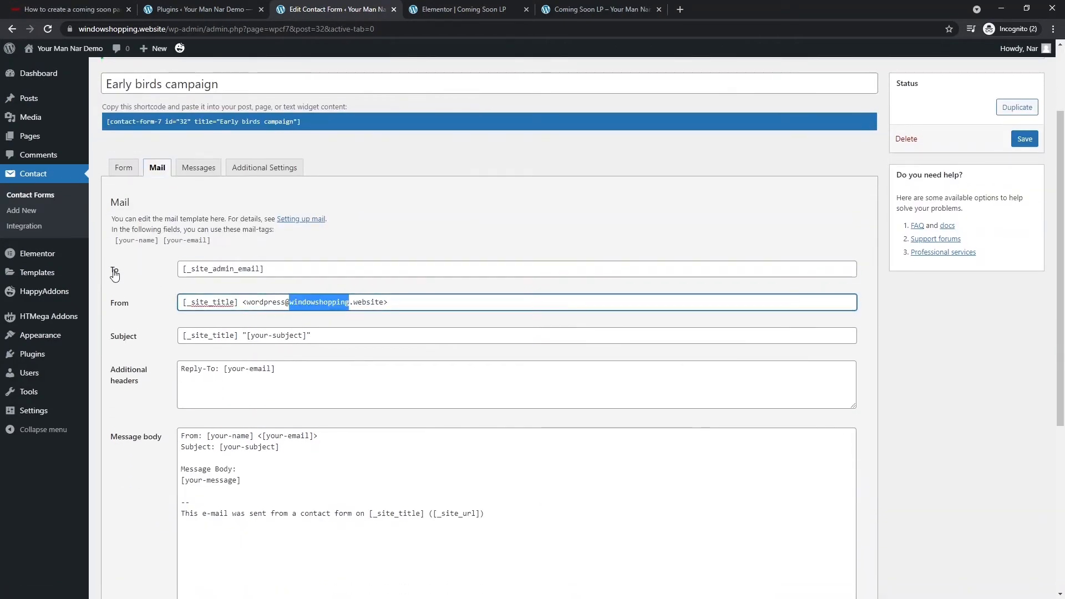
- Look over the mail message body, then open a new private browser tab
{"action": "scroll", "coordinate": [124, 353], "scroll_direction": "down", "scroll_amount": 2}
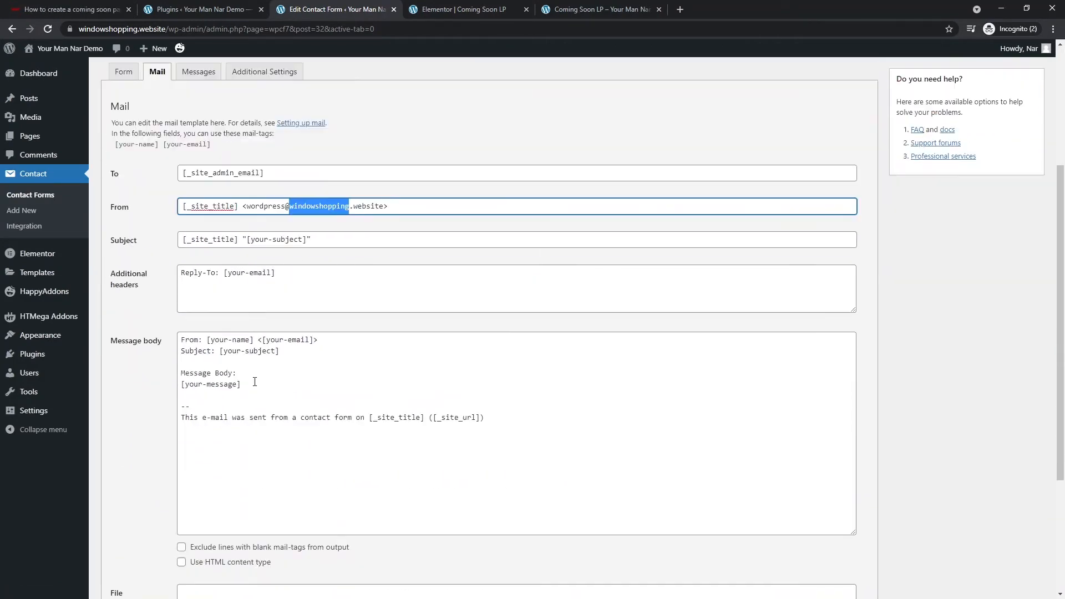
{"action": "left_click_drag", "start_coordinate": [635, 421], "coordinate": [290, 369]}
{"action": "scroll", "coordinate": [254, 256], "scroll_direction": "up", "scroll_amount": 3}
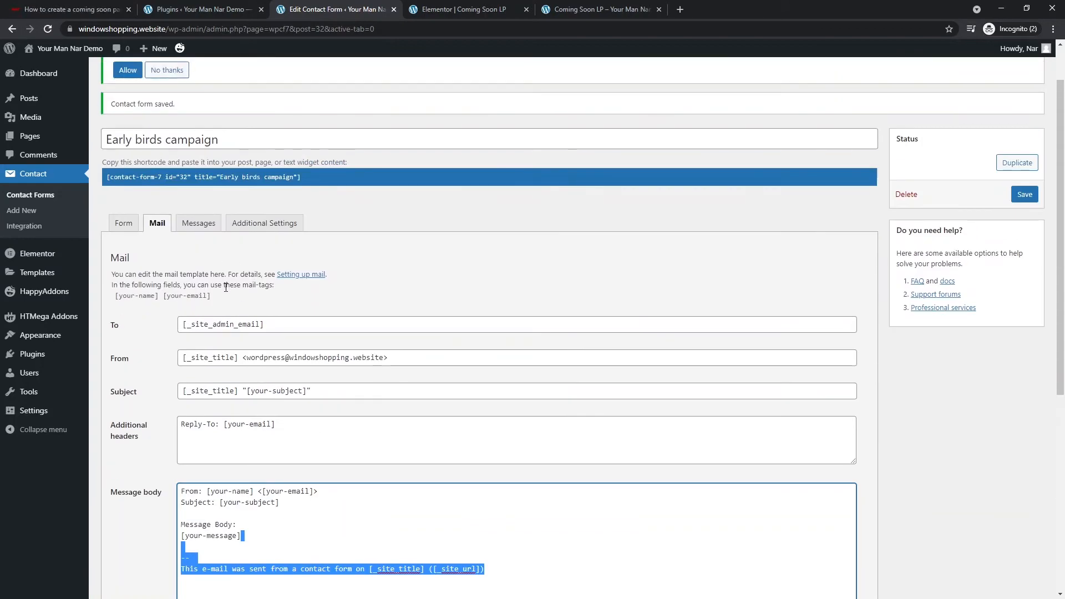
{"action": "left_click", "coordinate": [200, 296]}
{"action": "left_click", "coordinate": [398, 342]}
{"action": "scroll", "coordinate": [398, 341], "scroll_direction": "up", "scroll_amount": 1}
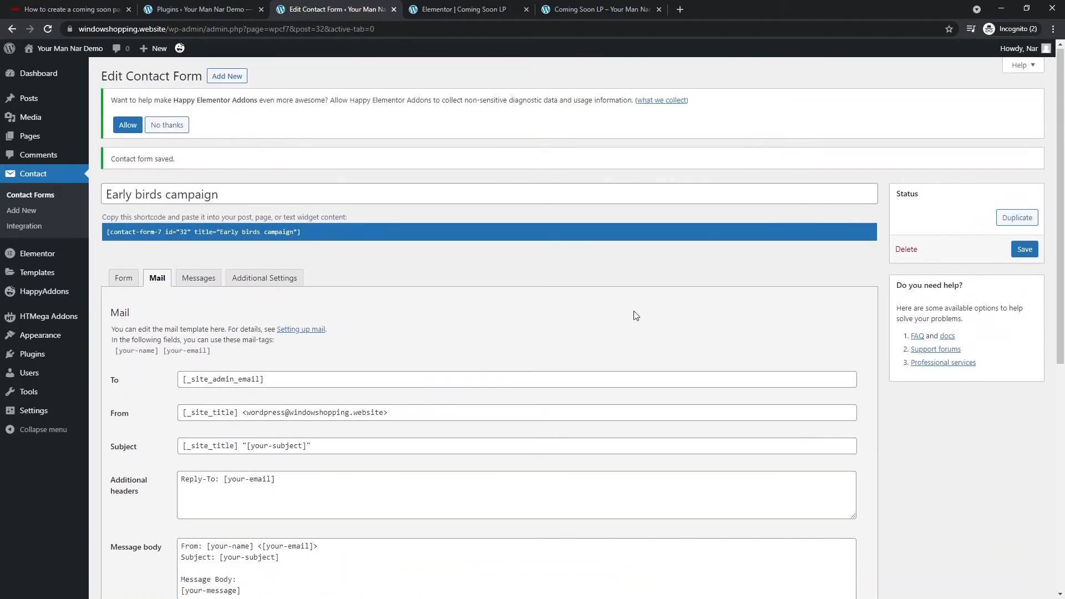
{"action": "key", "text": "ctrl+t"}
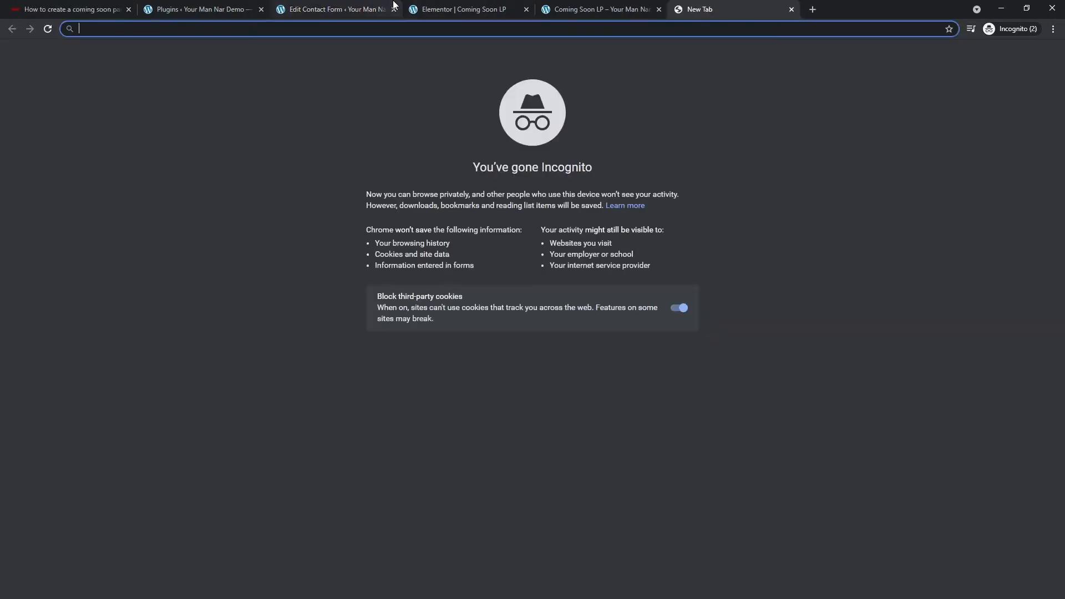
- Load mailchimp.com, dismiss the language banner and open the Sign Up Free page
{"action": "type", "text": "mailchimp.co"}
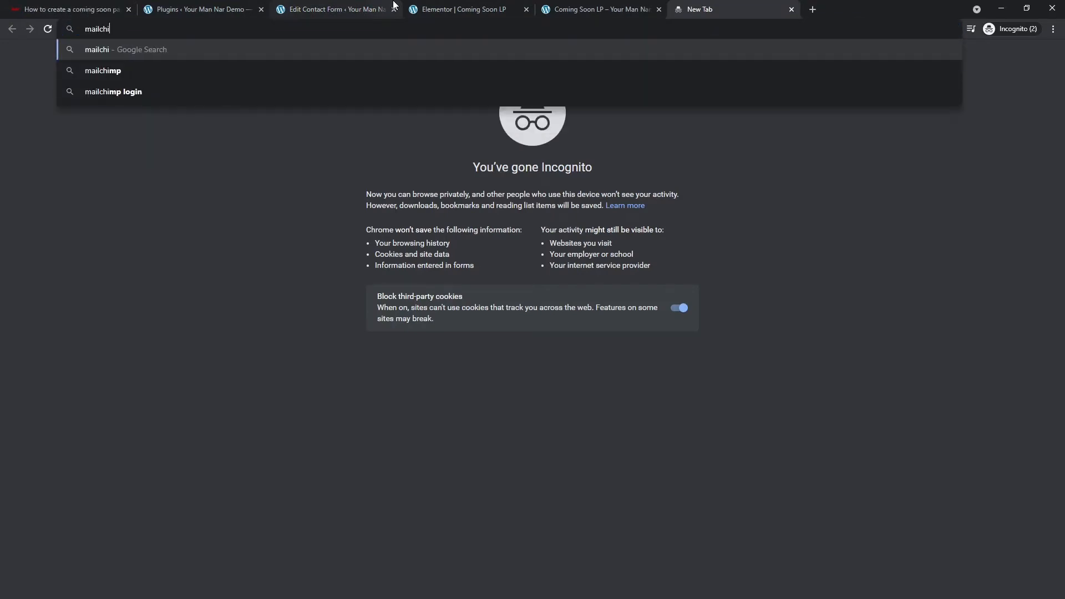
{"action": "type", "text": "m"}
{"action": "key", "text": "Return"}
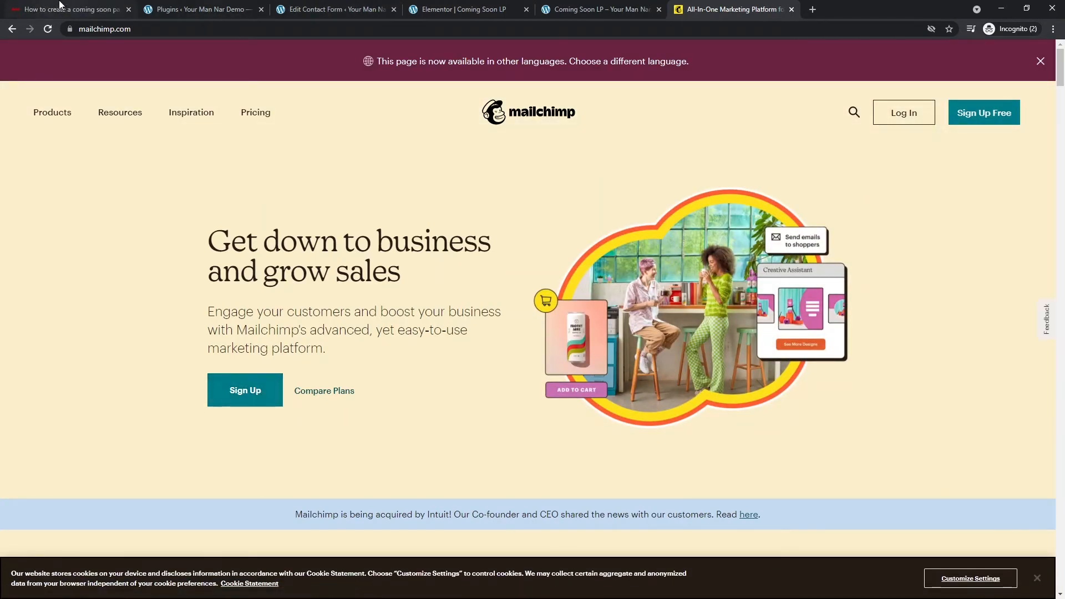
{"action": "left_click", "coordinate": [1046, 61]}
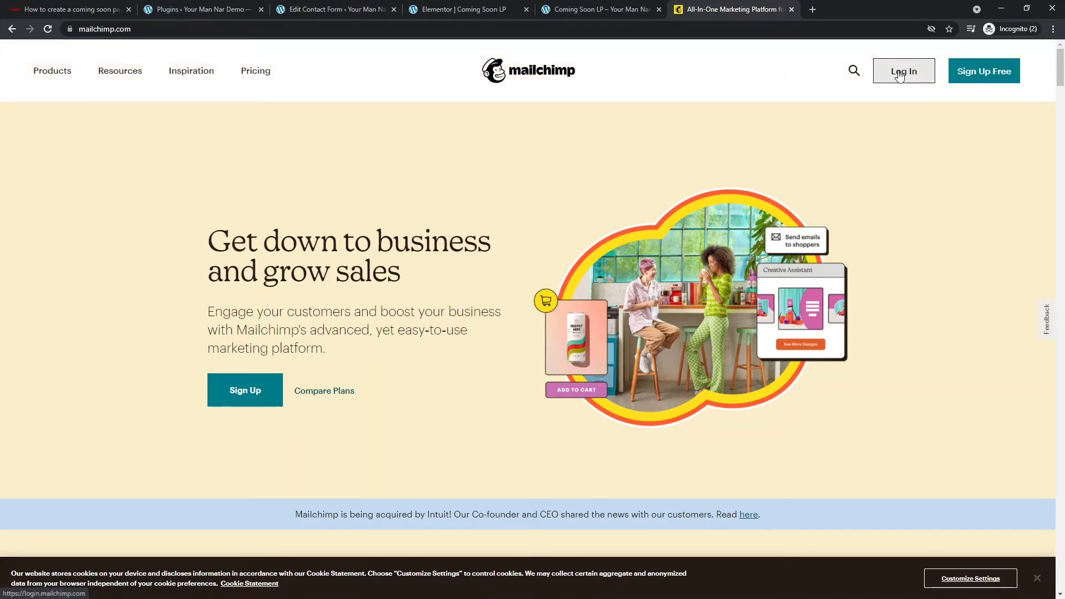
{"action": "left_click", "coordinate": [965, 72]}
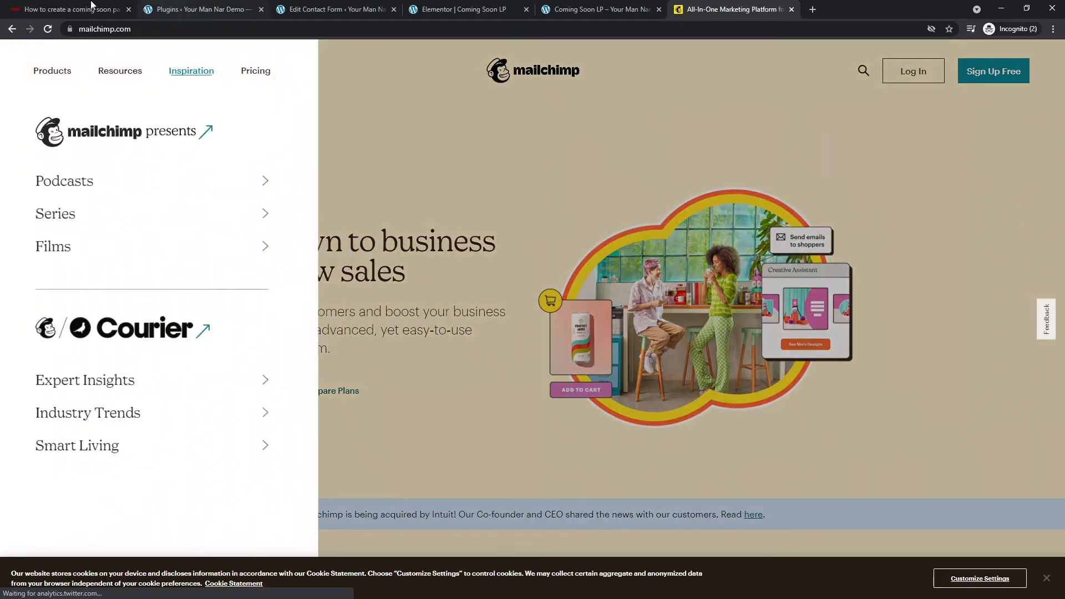
- Return to the coming-soon tutorial article
{"action": "key", "text": "ctrl+1"}
{"action": "scroll", "coordinate": [360, 282], "scroll_direction": "up", "scroll_amount": 2}
{"action": "left_click", "coordinate": [369, 276]}
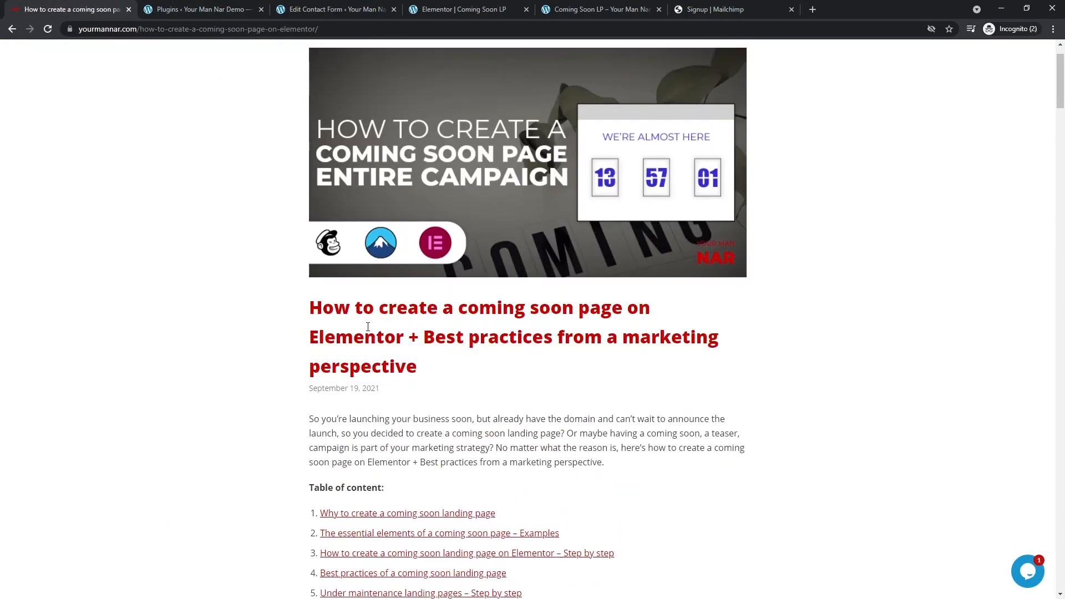
- Jump to the article's step-by-step Elementor section and read through it
{"action": "scroll", "coordinate": [366, 389], "scroll_direction": "down", "scroll_amount": 3}
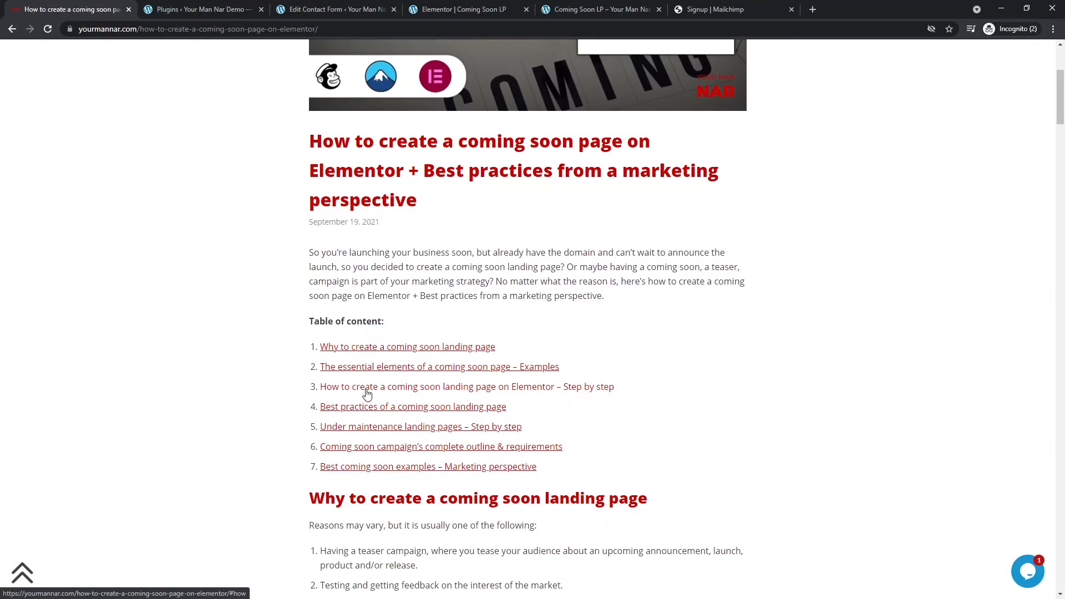
{"action": "left_click", "coordinate": [367, 388]}
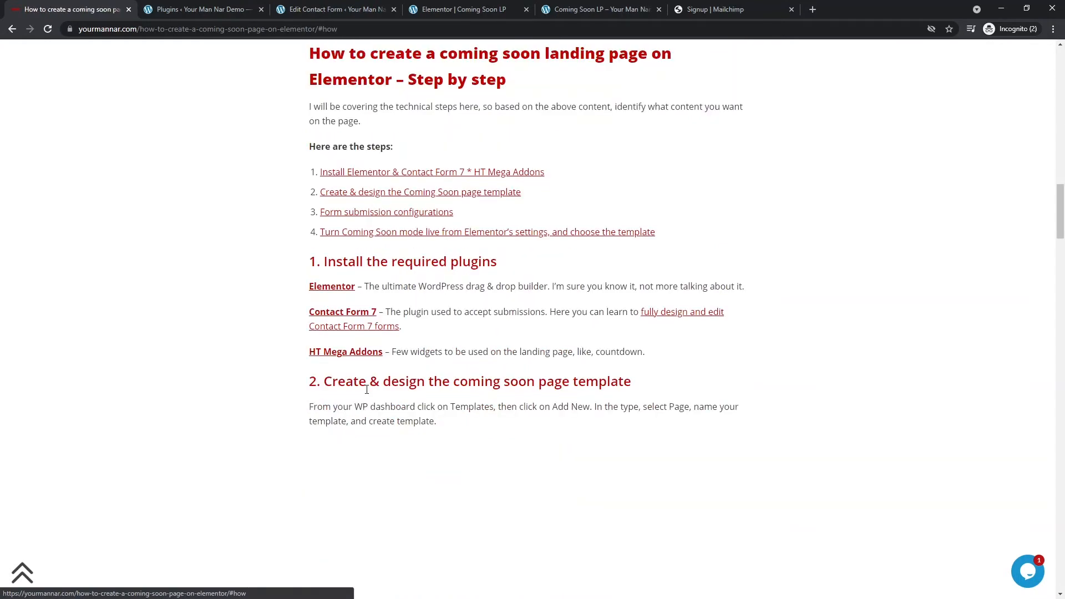
{"action": "scroll", "coordinate": [336, 281], "scroll_direction": "down", "scroll_amount": 1}
{"action": "scroll", "coordinate": [335, 281], "scroll_direction": "down", "scroll_amount": 18}
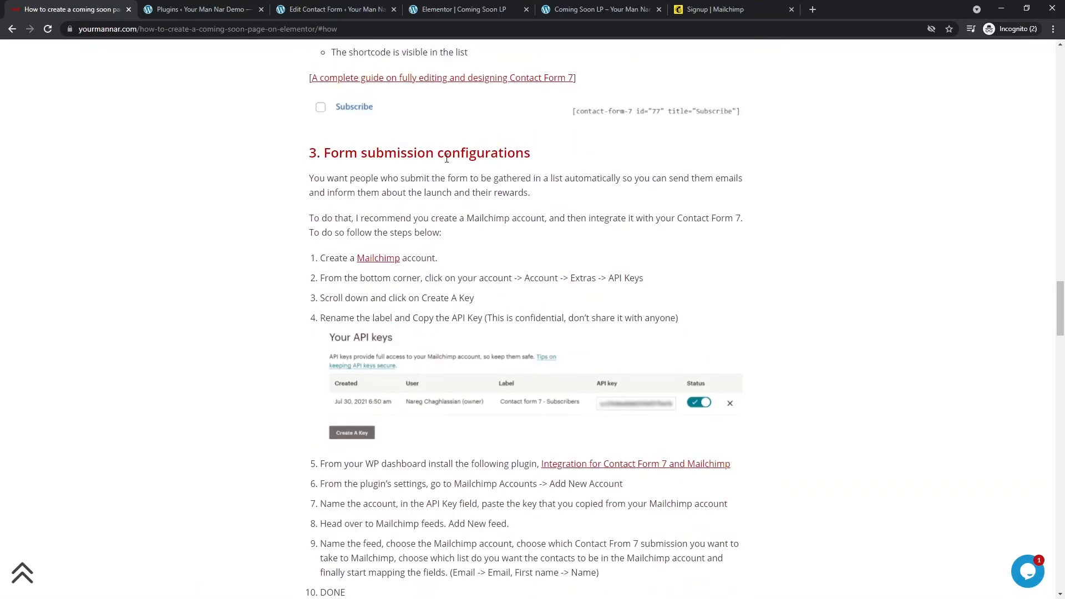
{"action": "left_click_drag", "start_coordinate": [314, 154], "coordinate": [546, 203]}
{"action": "scroll", "coordinate": [545, 217], "scroll_direction": "down", "scroll_amount": 3}
{"action": "scroll", "coordinate": [548, 182], "scroll_direction": "up", "scroll_amount": 2}
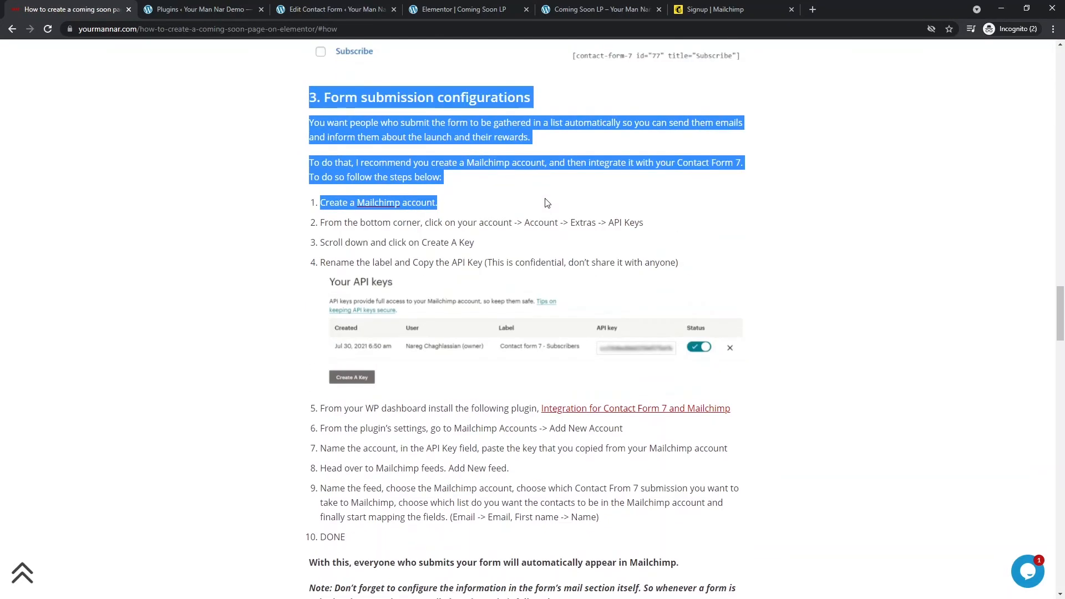
{"action": "left_click", "coordinate": [552, 226]}
- Open the Integration for Contact Form 7 and Mailchimp plugin page in a new tab
{"action": "scroll", "coordinate": [533, 249], "scroll_direction": "down", "scroll_amount": 1}
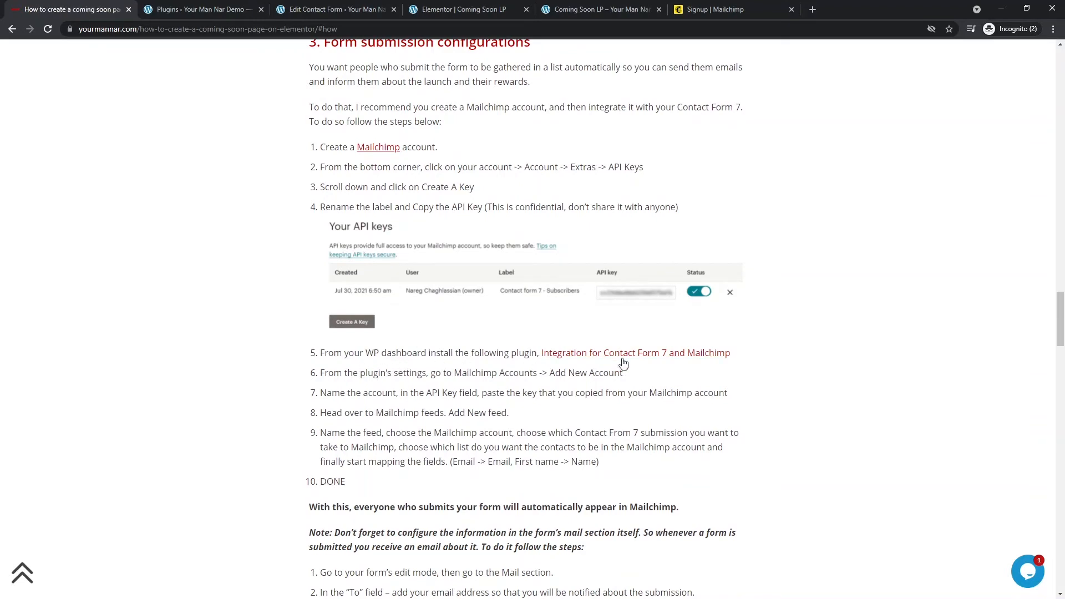
{"action": "middle_click", "coordinate": [599, 355]}
{"action": "left_click", "coordinate": [185, 7]}
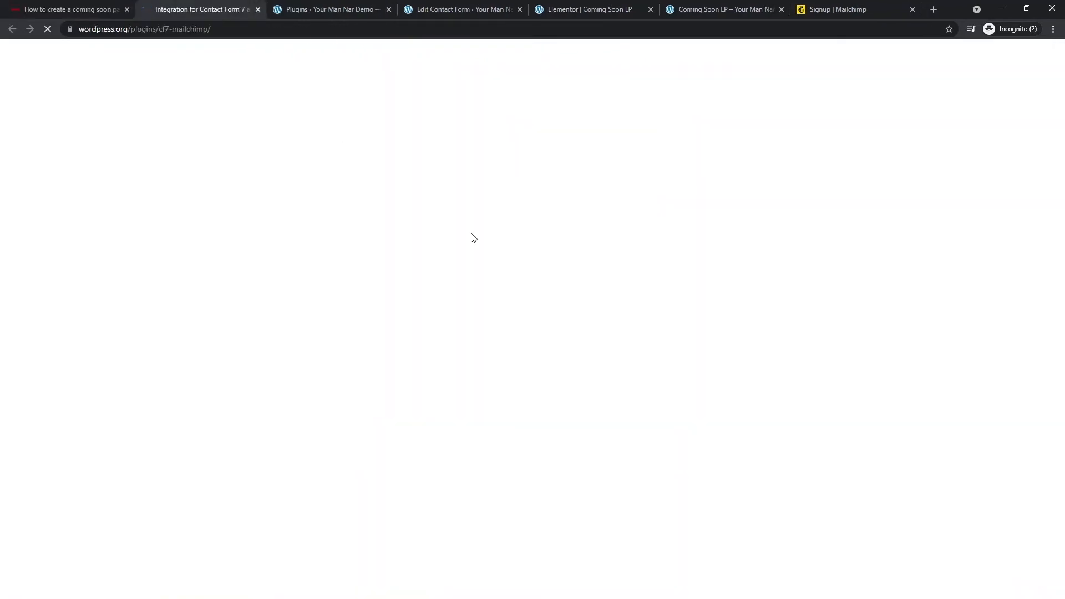
- Copy the plugin name and start adding a new plugin in WordPress
{"action": "triple_click", "coordinate": [417, 368]}
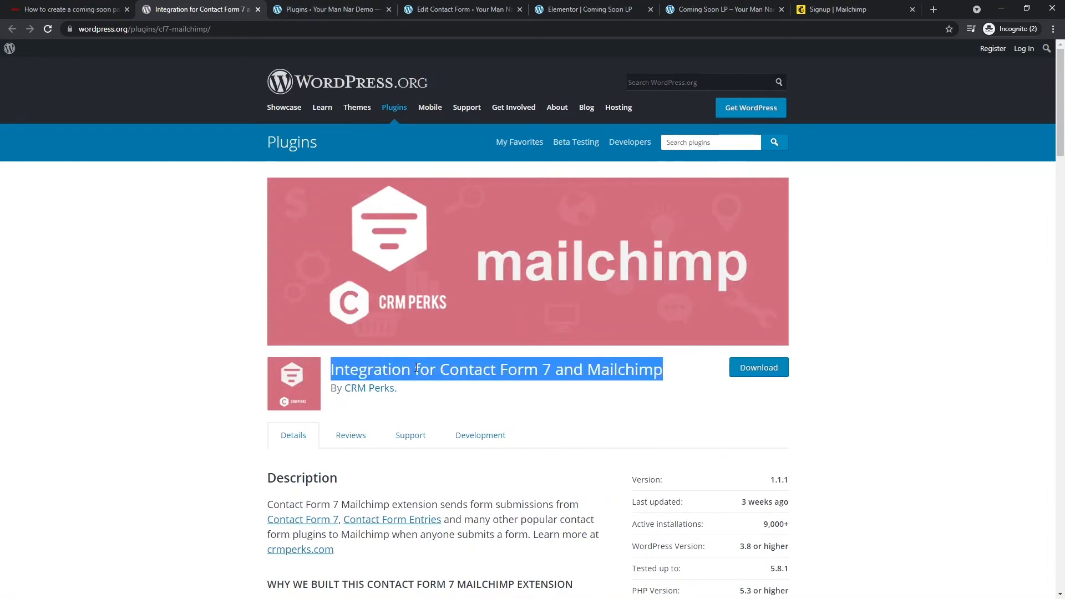
{"action": "left_click", "coordinate": [332, 9]}
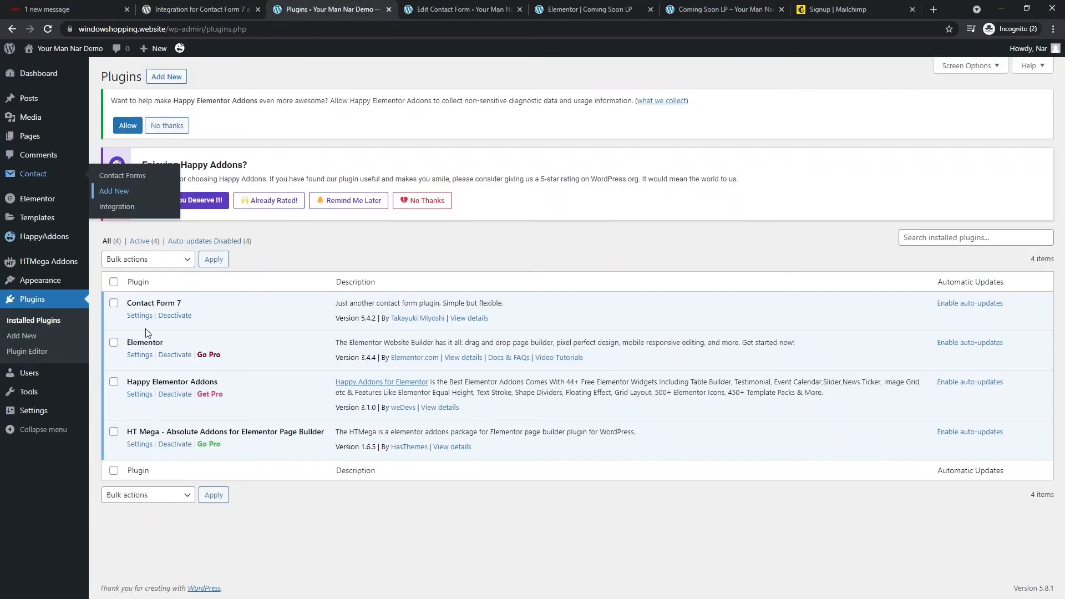
{"action": "left_click", "coordinate": [178, 77]}
- Fill in the Mailchimp signup email, username and password, opt out of updates, and submit
{"action": "left_click", "coordinate": [821, 9]}
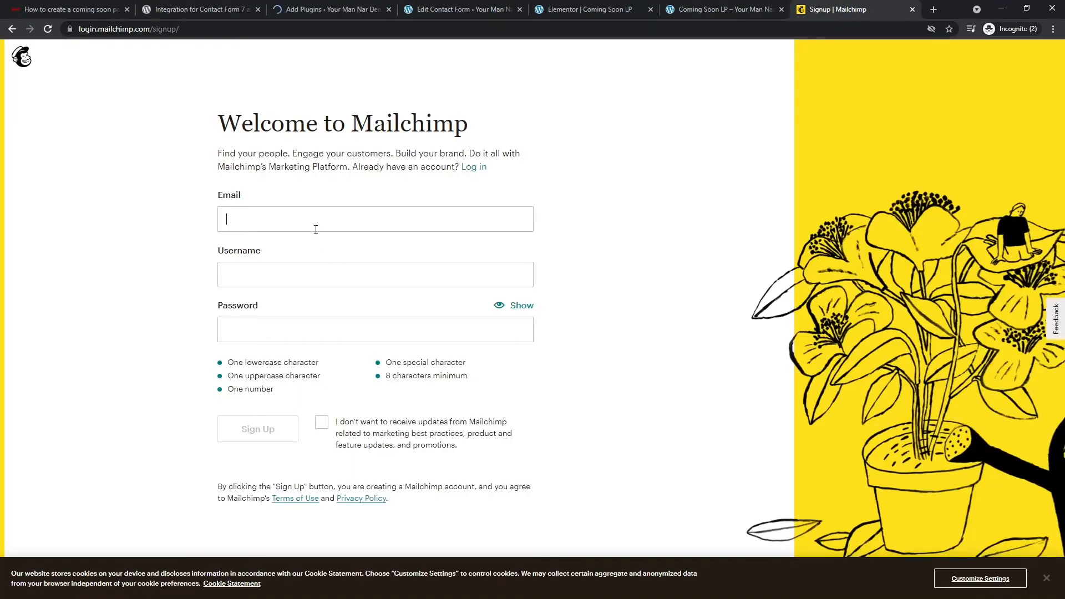
{"action": "left_click", "coordinate": [316, 227]}
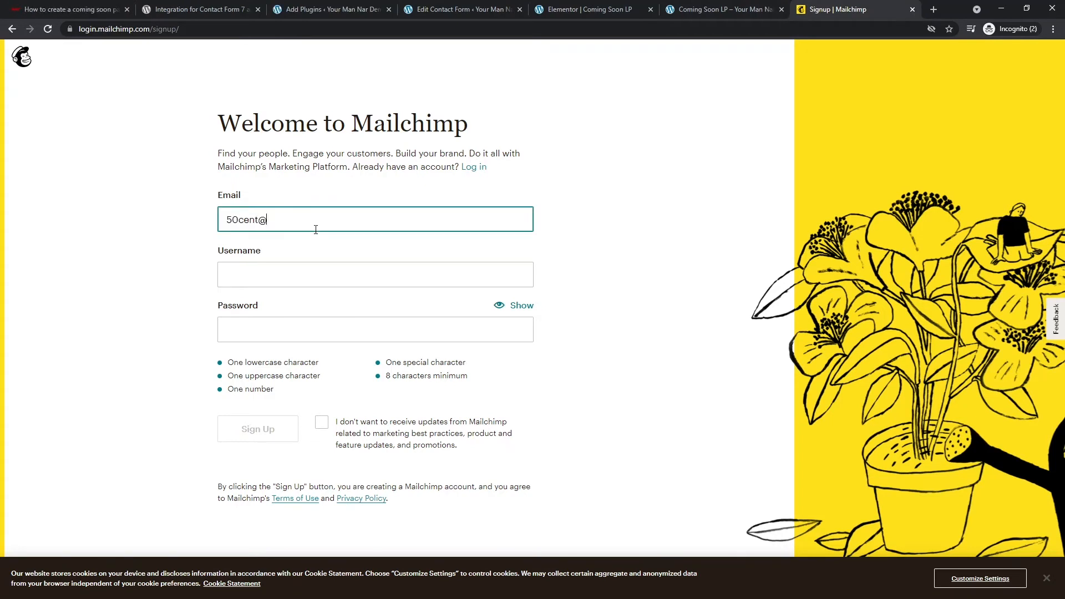
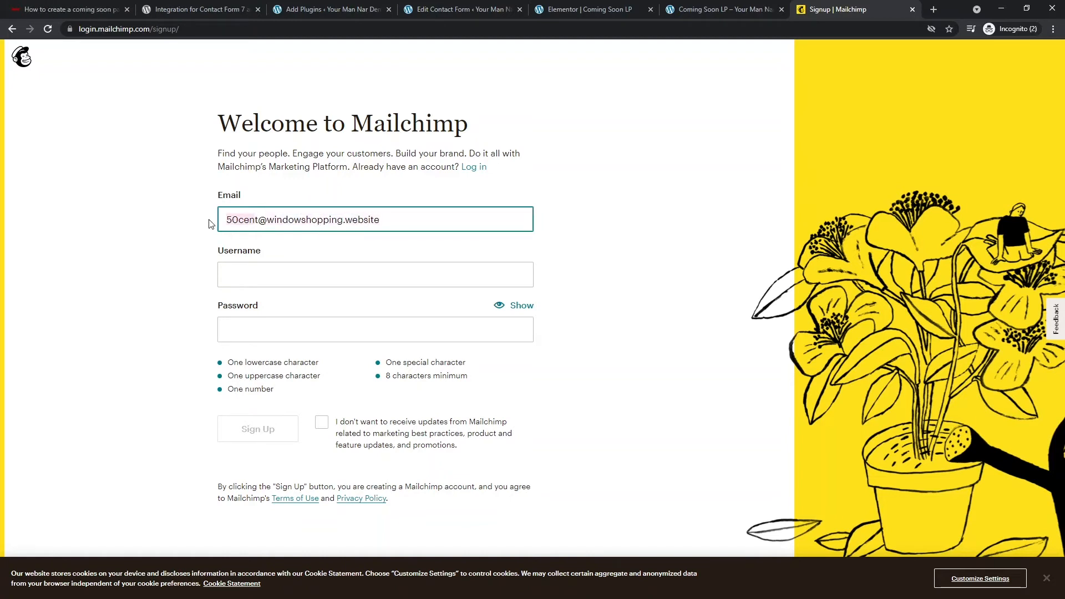
{"action": "left_click", "coordinate": [254, 279]}
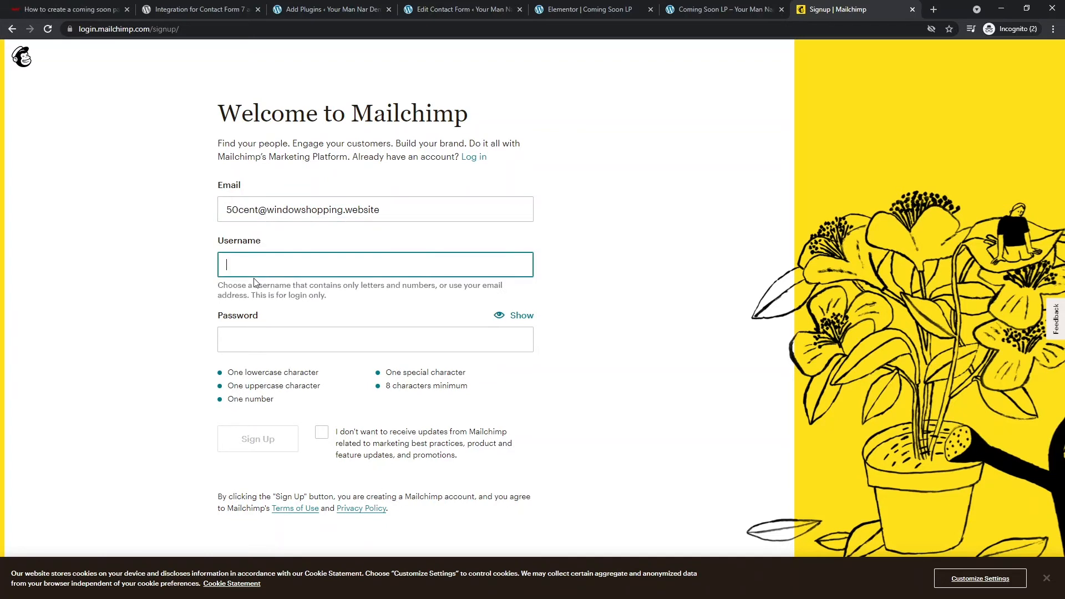
{"action": "type", "text": "window shop"}
{"action": "left_click", "coordinate": [302, 336]}
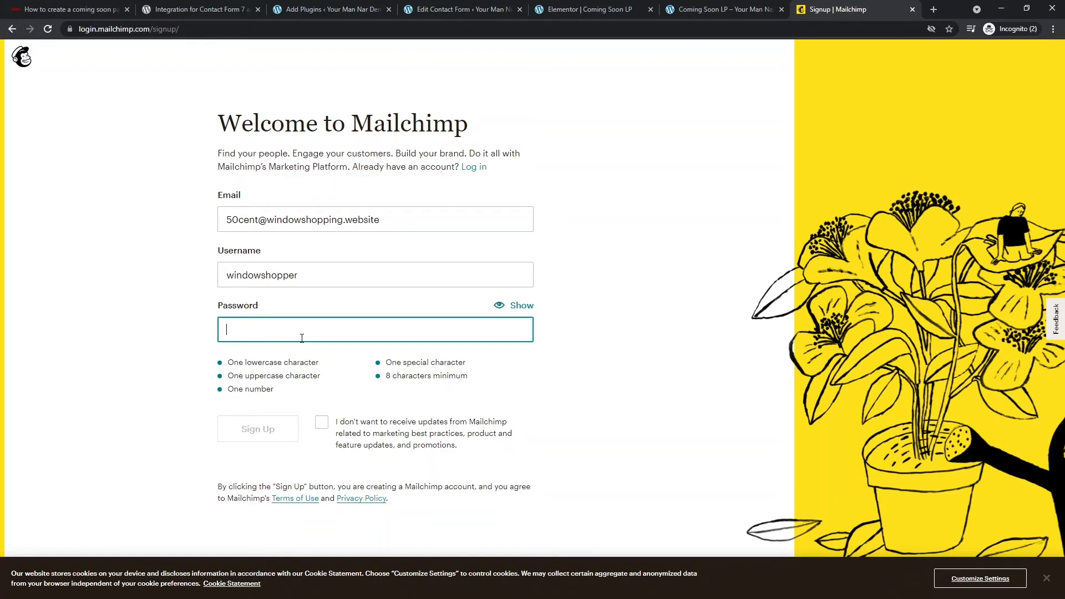
{"action": "type", "text": "********"}
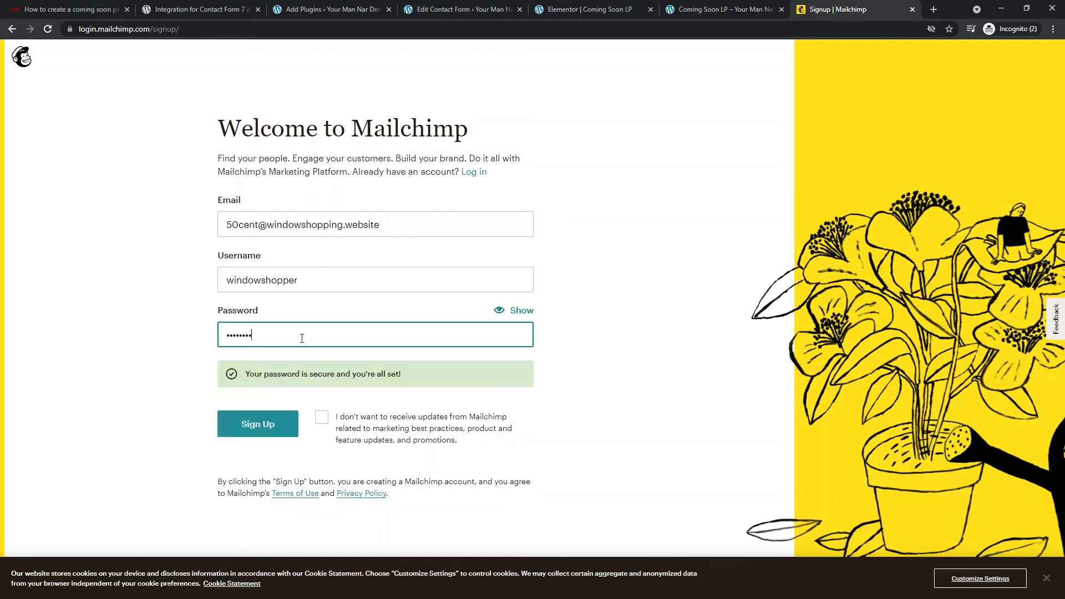
{"action": "type", "text": "**"}
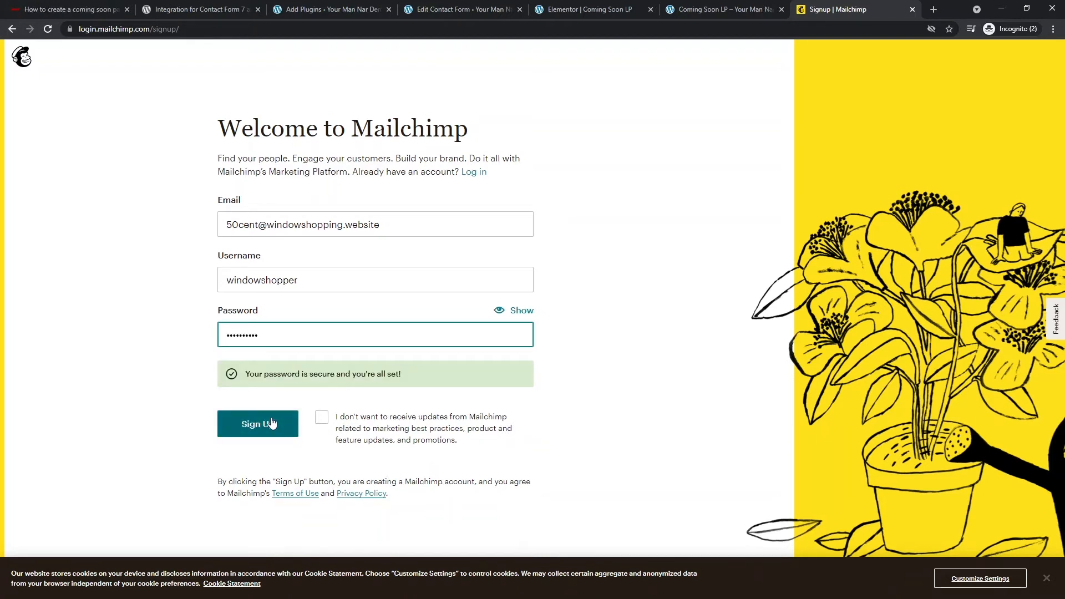
{"action": "left_click", "coordinate": [322, 417]}
{"action": "left_click", "coordinate": [258, 424]}
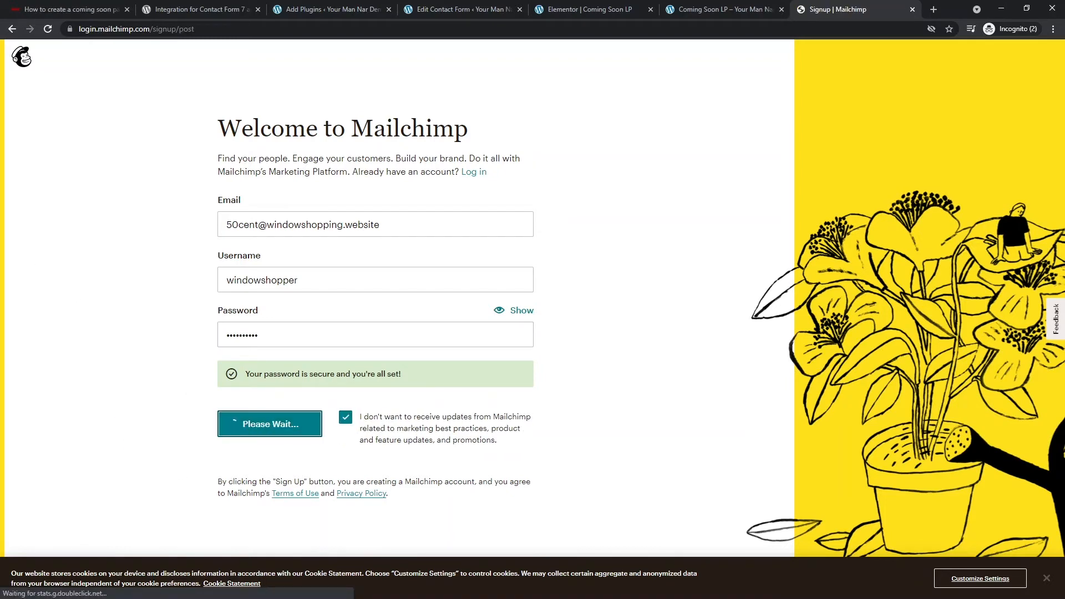
- Replace the taken username with a new one, opt out again and resubmit
{"action": "left_click", "coordinate": [293, 308]}
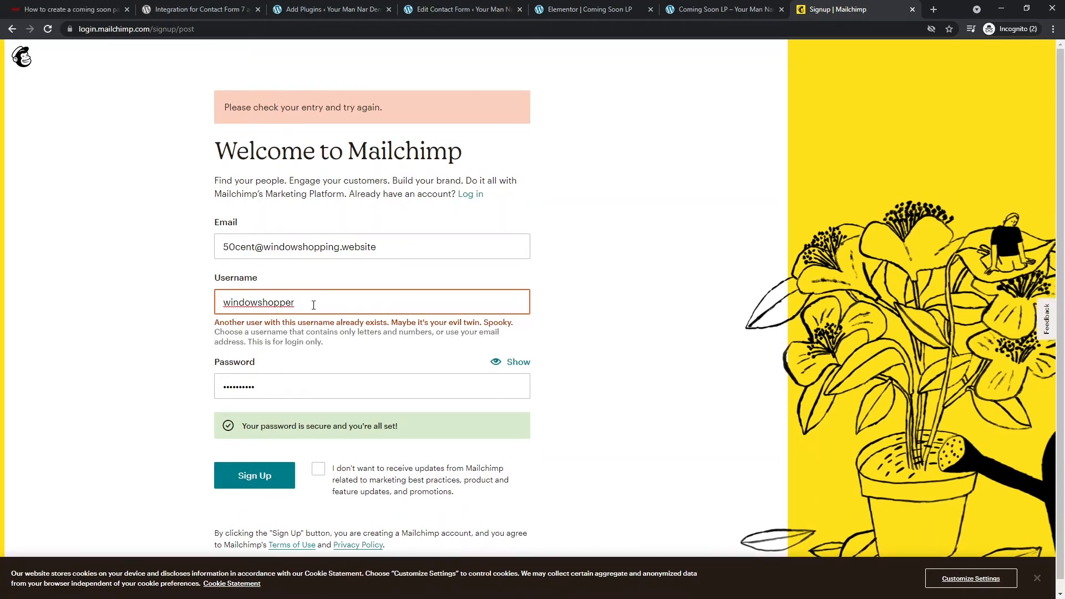
{"action": "key", "text": "BackSpace"}
{"action": "key", "text": "BackSpace"}
{"action": "key", "text": "BackSpace"}
{"action": "key", "text": "BackSpace"}
{"action": "key", "text": "BackSpace"}
{"action": "key", "text": "ctrl+a"}
{"action": "type", "text": "50centshopper"}
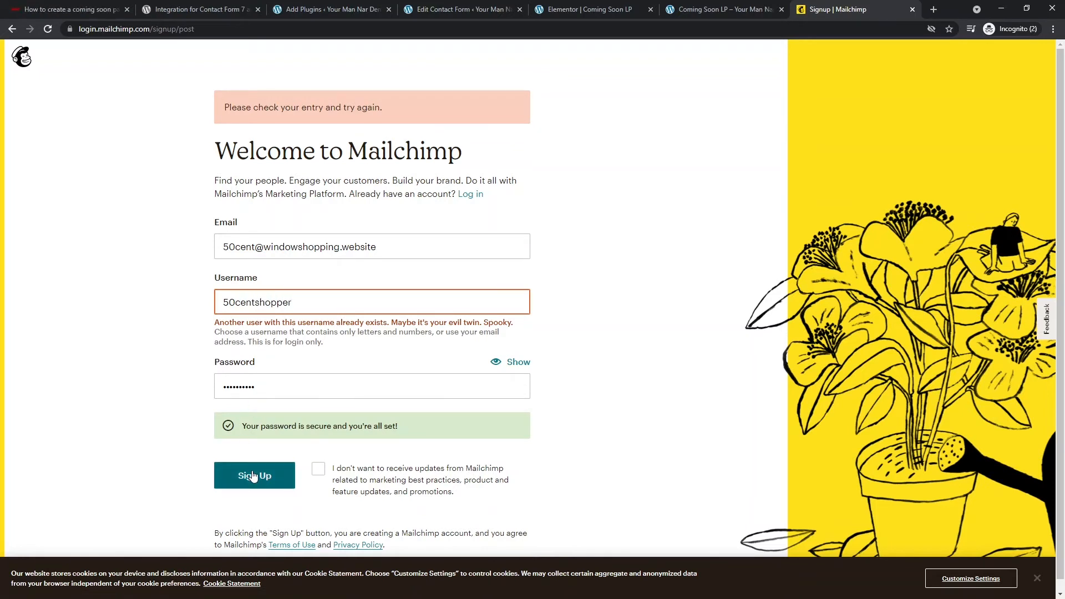
{"action": "left_click", "coordinate": [319, 472]}
{"action": "left_click", "coordinate": [257, 459]}
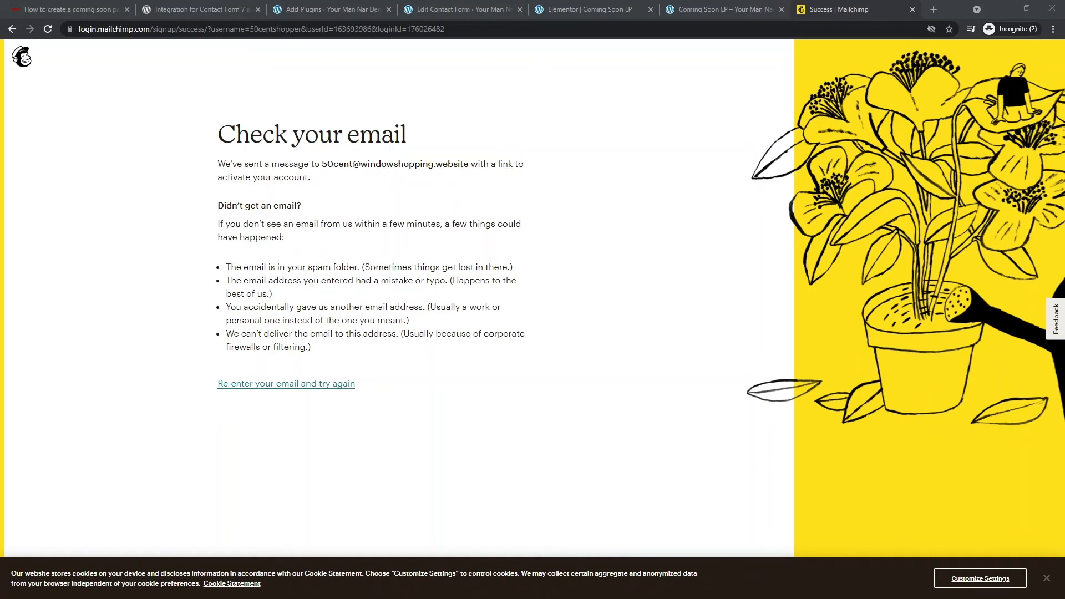
- Open the 'Activate your Mailchimp account' email in webmail and activate the account
{"action": "left_click_drag", "start_coordinate": [0, 50], "coordinate": [668, 60]}
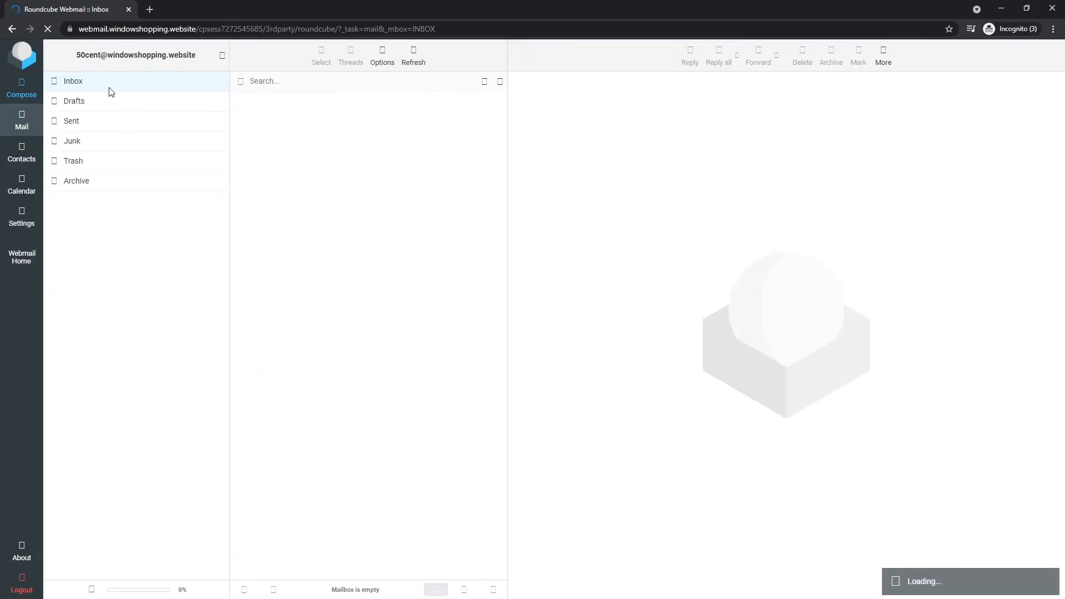
{"action": "left_click", "coordinate": [345, 112]}
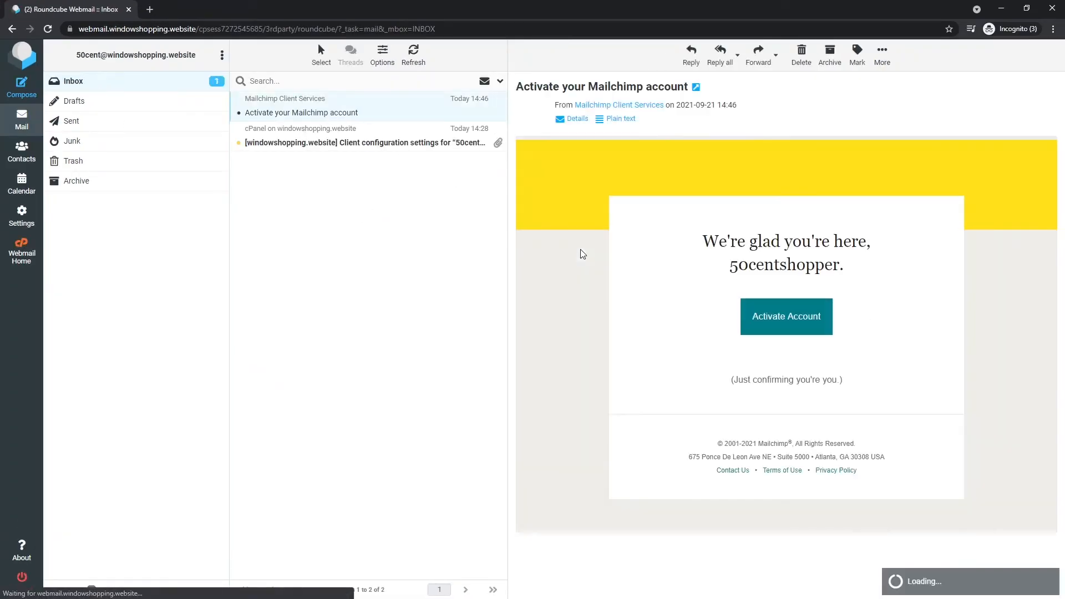
{"action": "left_click", "coordinate": [767, 337]}
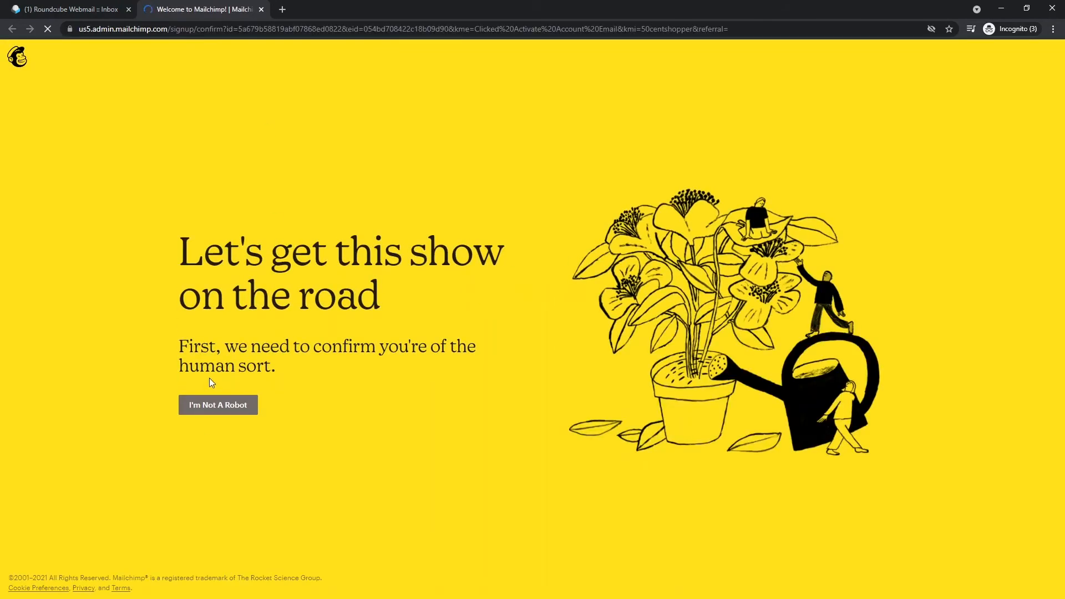
- Pass the human check, move the setup page into the main window and continue on Free
{"action": "left_click", "coordinate": [217, 408]}
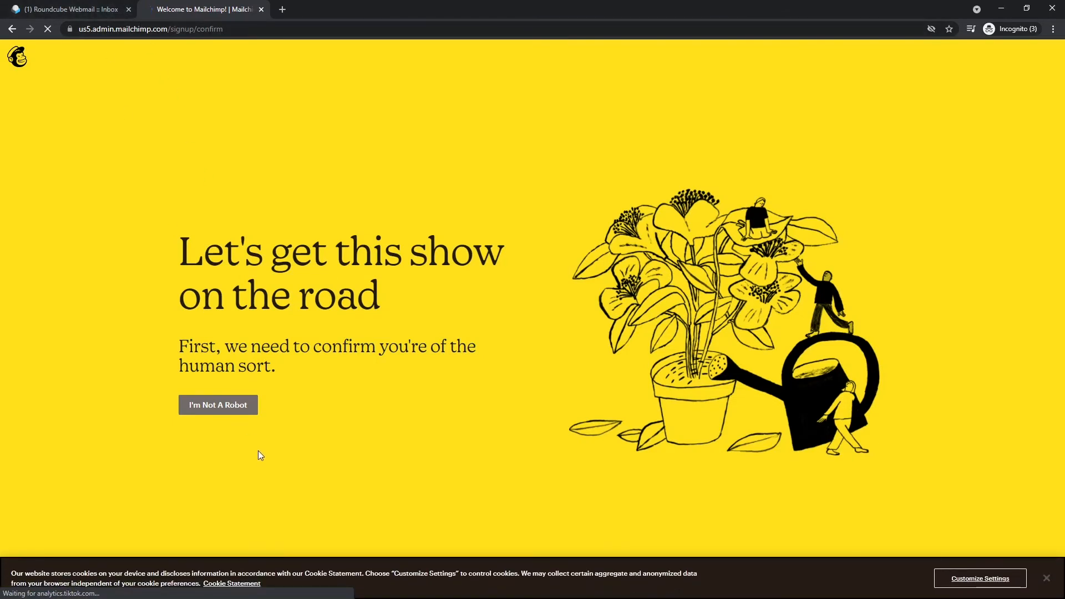
{"action": "left_click", "coordinate": [1046, 578]}
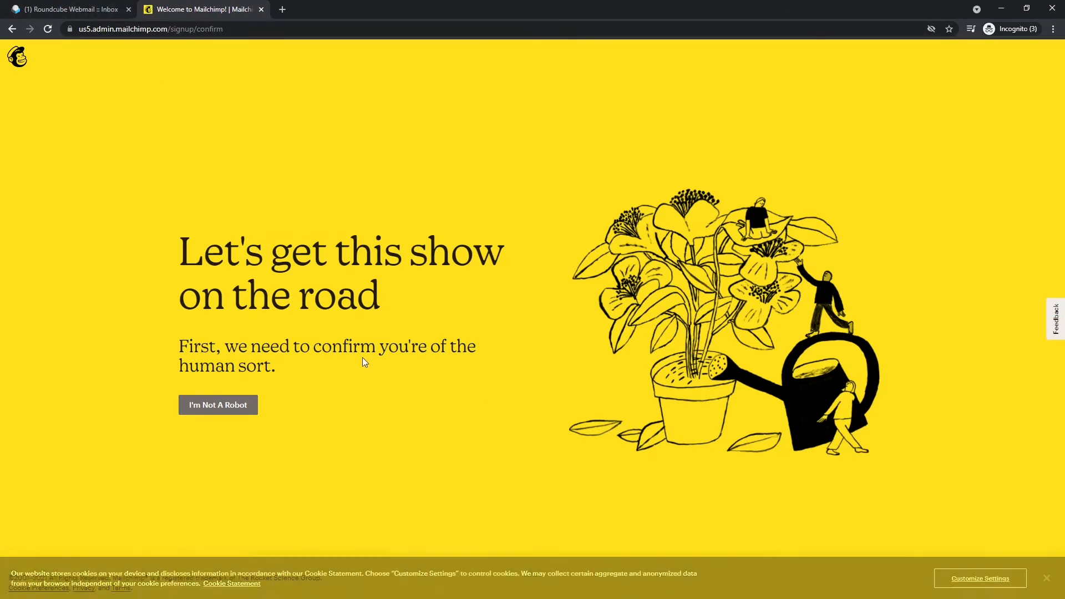
{"action": "left_click", "coordinate": [238, 406]}
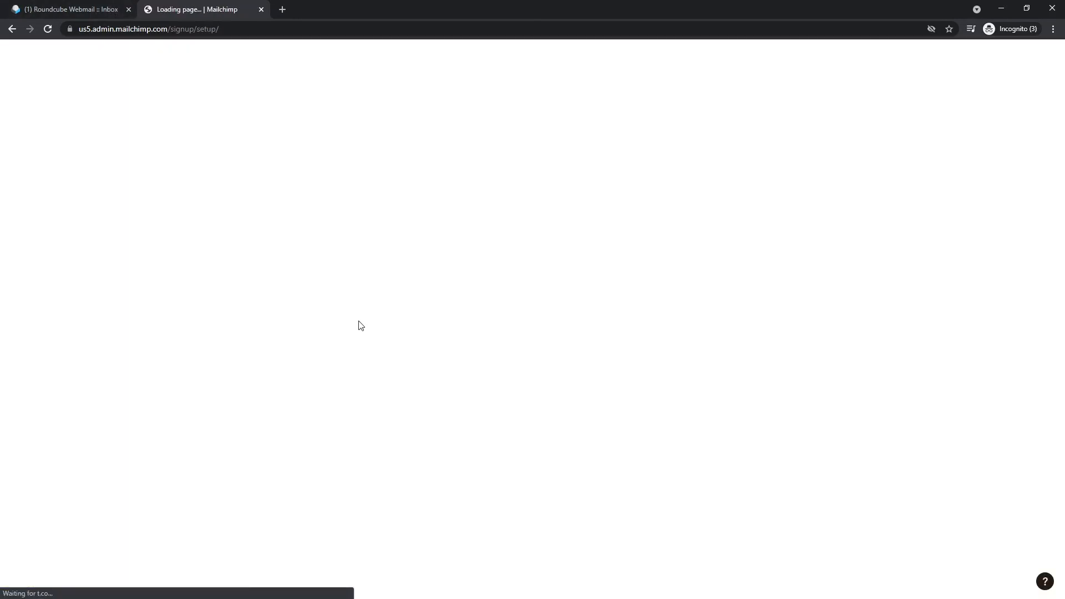
{"action": "left_click", "coordinate": [129, 10]}
{"action": "double_click", "coordinate": [399, 12]}
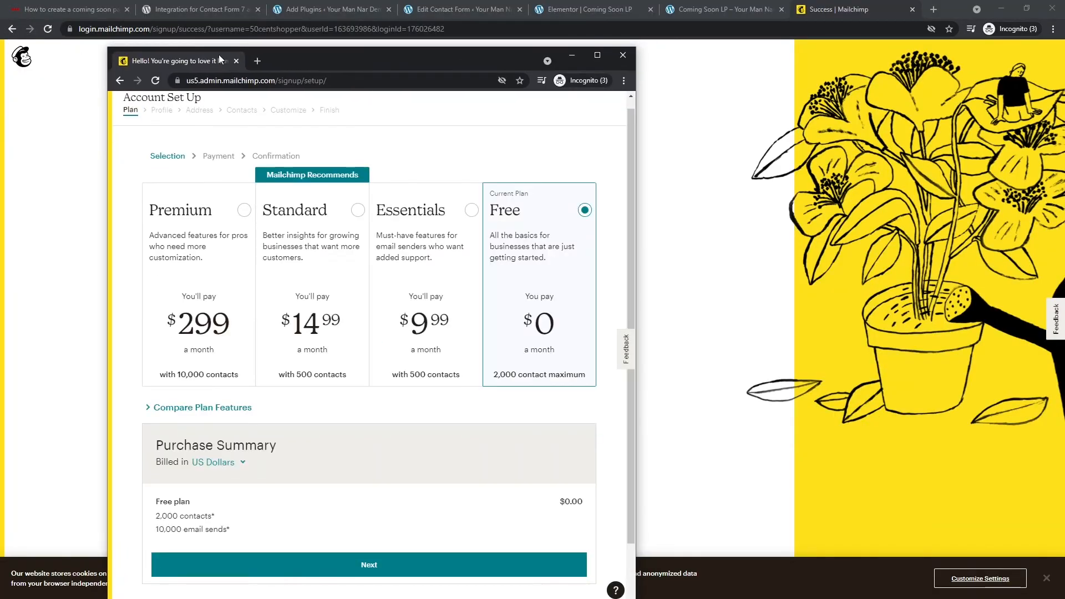
{"action": "left_click", "coordinate": [377, 22]}
{"action": "left_click_drag", "start_coordinate": [377, 21], "coordinate": [387, 12]}
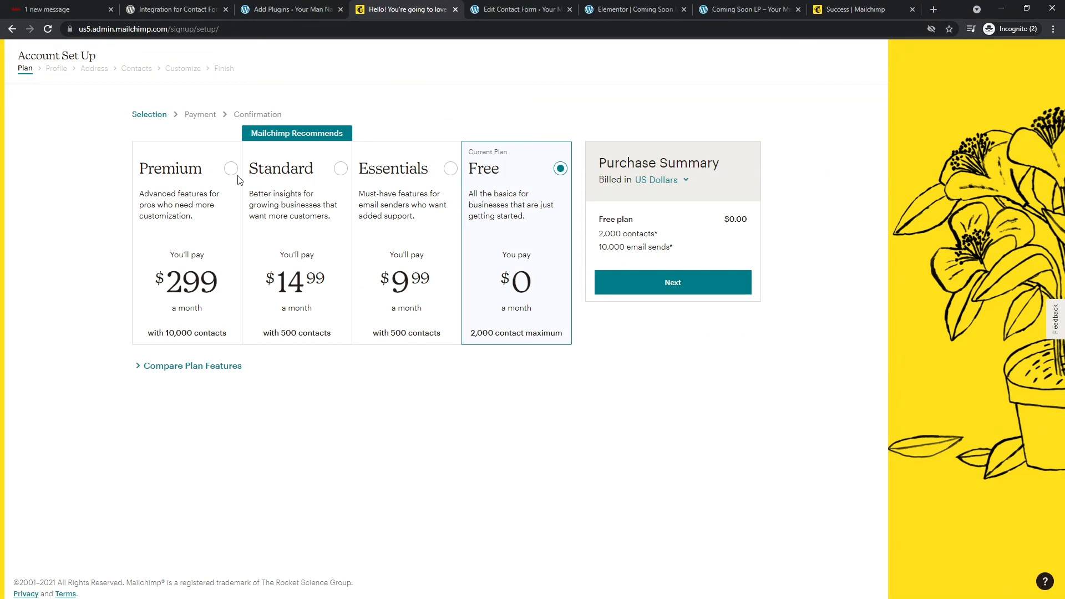
{"action": "left_click", "coordinate": [653, 284]}
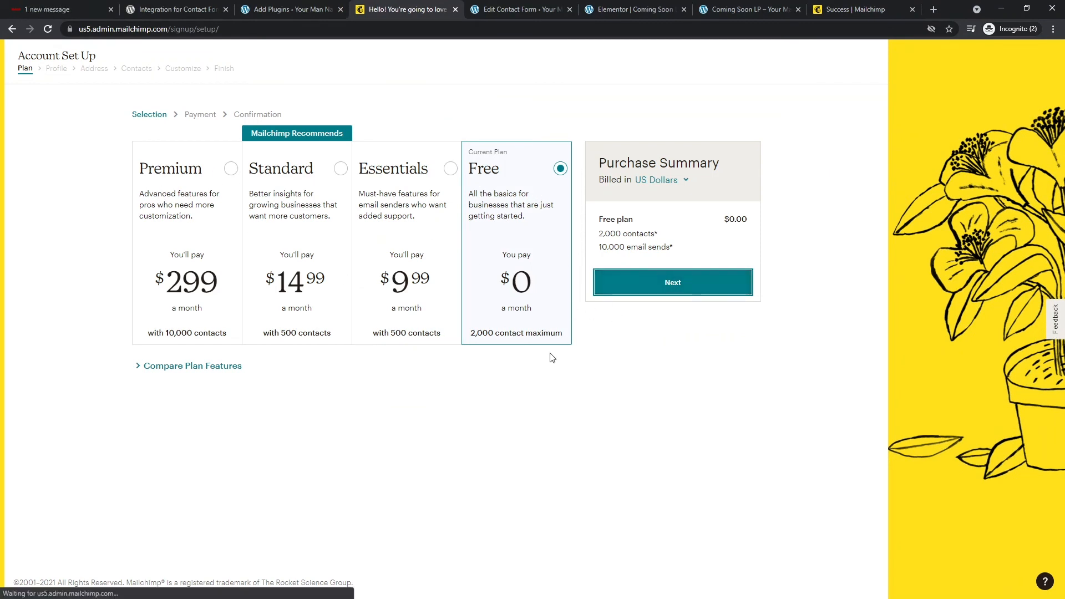
- Enter first and last name, business 'windowshopping' and website 'windowshopping.websit', then continue
{"action": "left_click", "coordinate": [304, 212]}
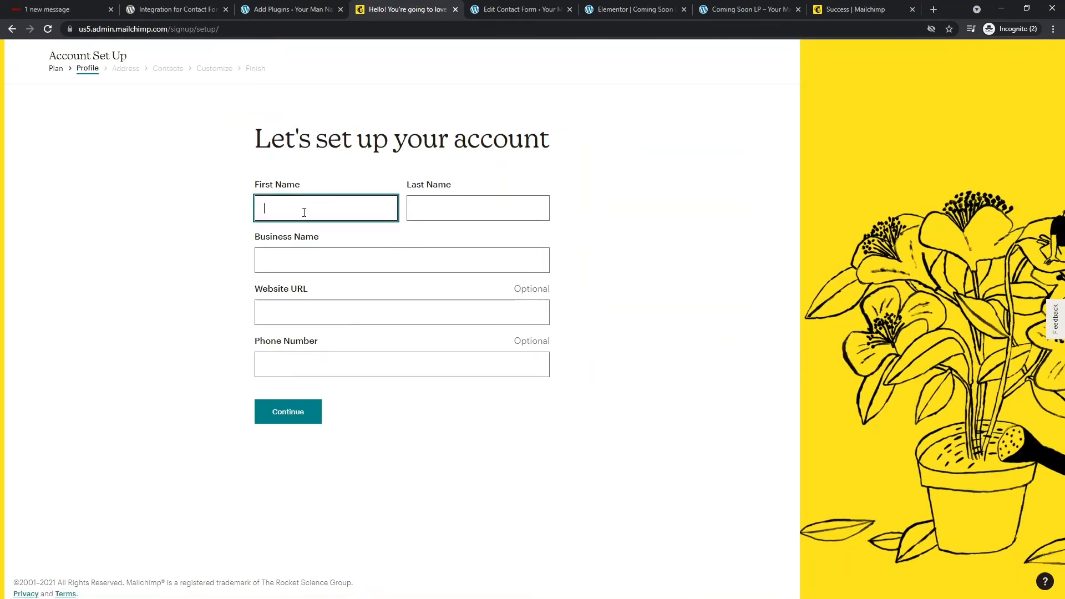
{"action": "type", "text": "50 Cent"}
{"action": "key", "text": "Tab"}
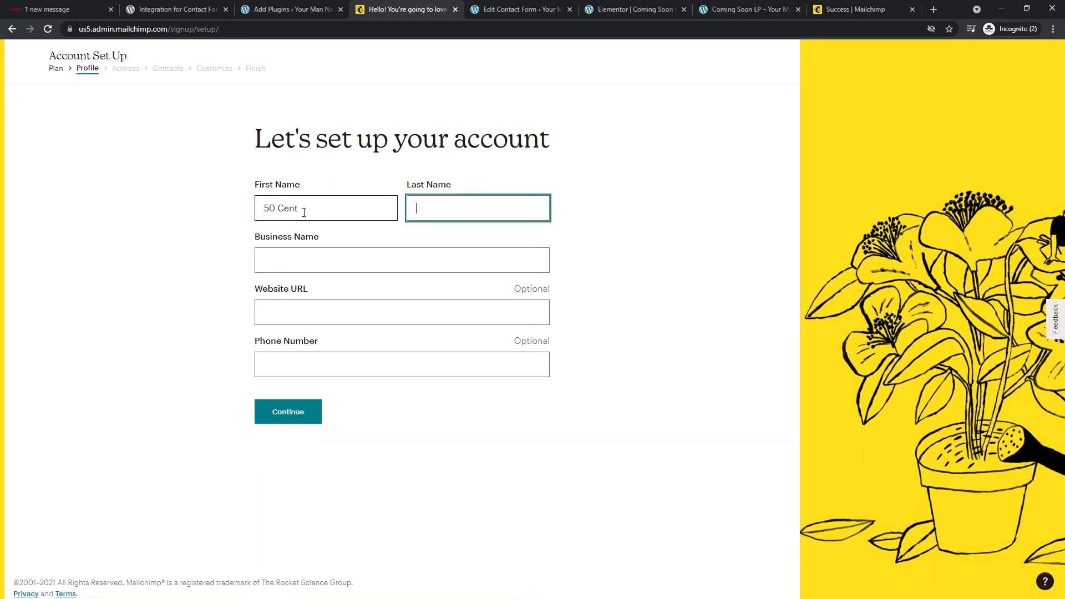
{"action": "type", "text": "window sh"}
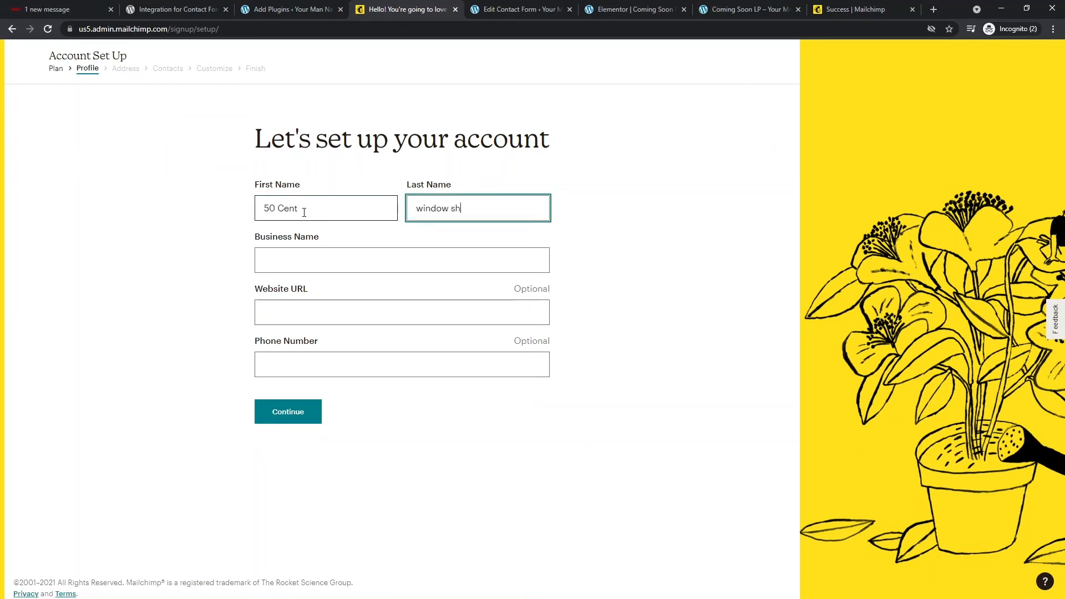
{"action": "type", "text": "opper"}
{"action": "key", "text": "Tab"}
{"action": "type", "text": "wi"}
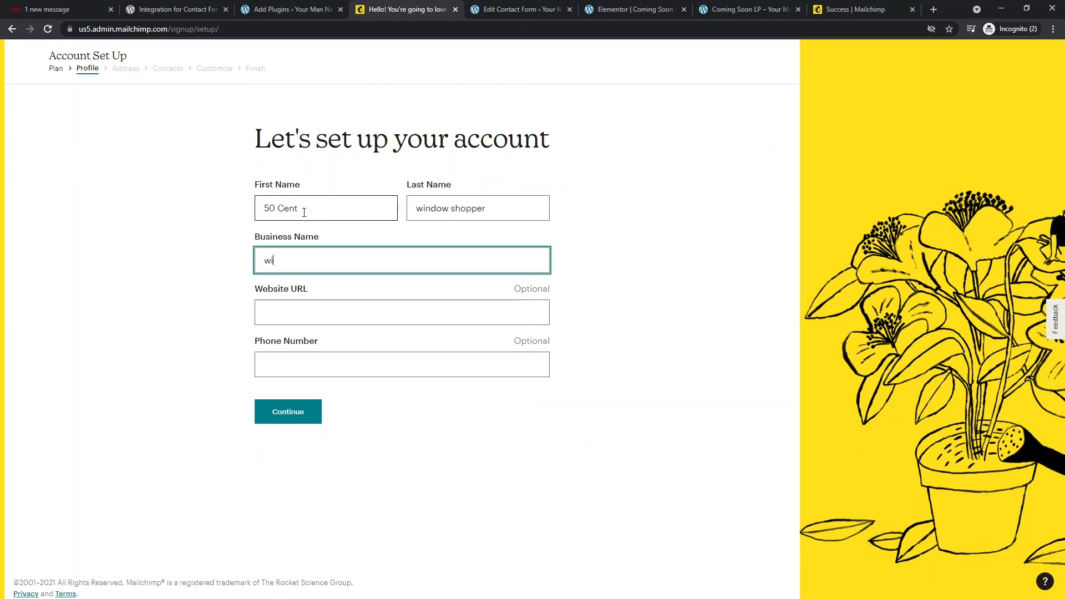
{"action": "type", "text": "ndowshopping"}
{"action": "key", "text": "Tab"}
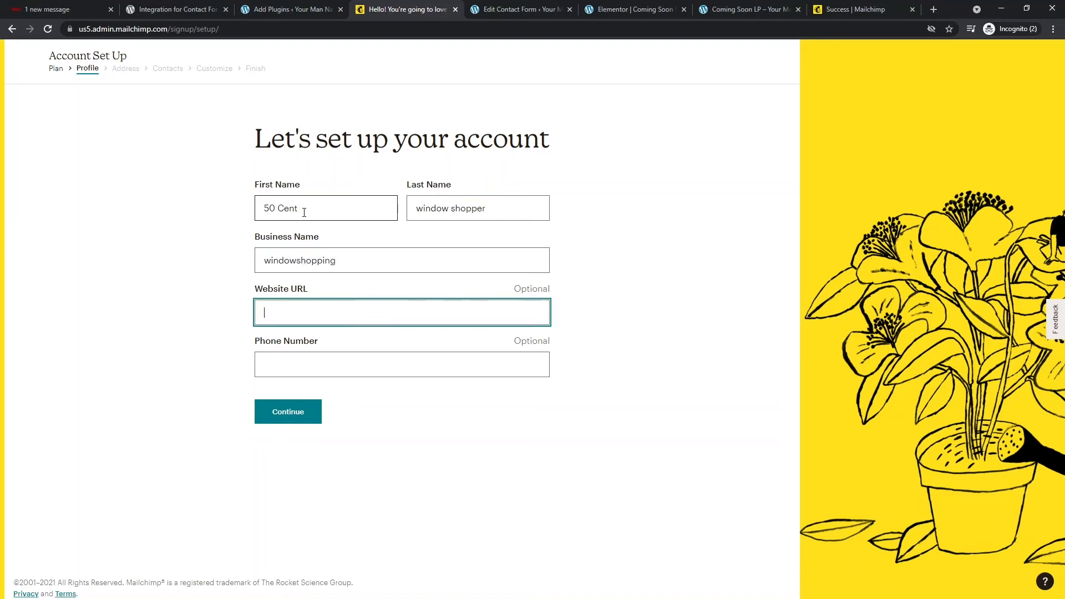
{"action": "type", "text": "window"}
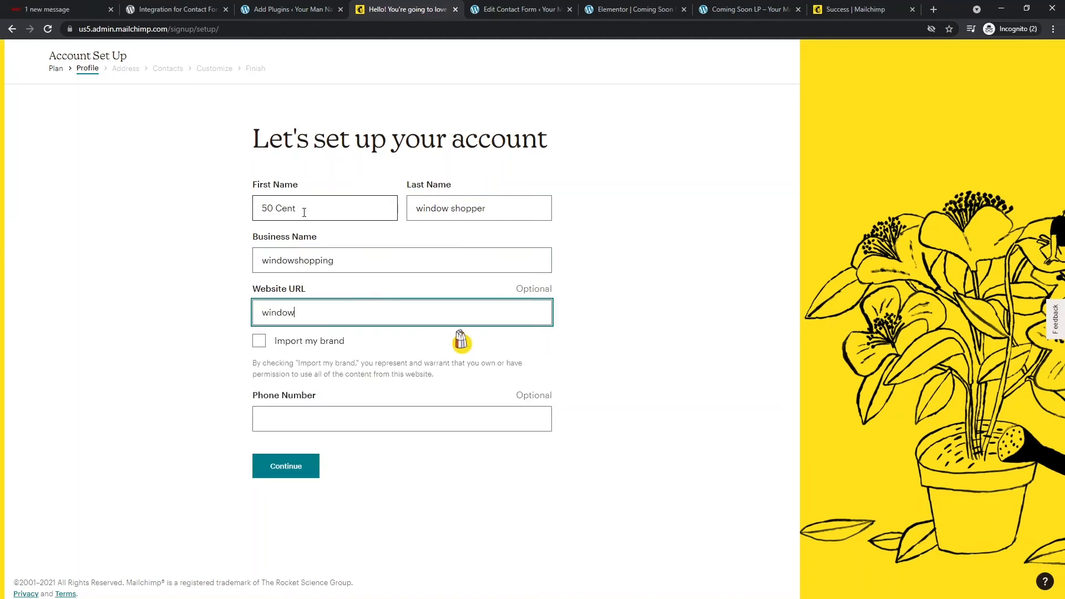
{"action": "type", "text": "shopping"}
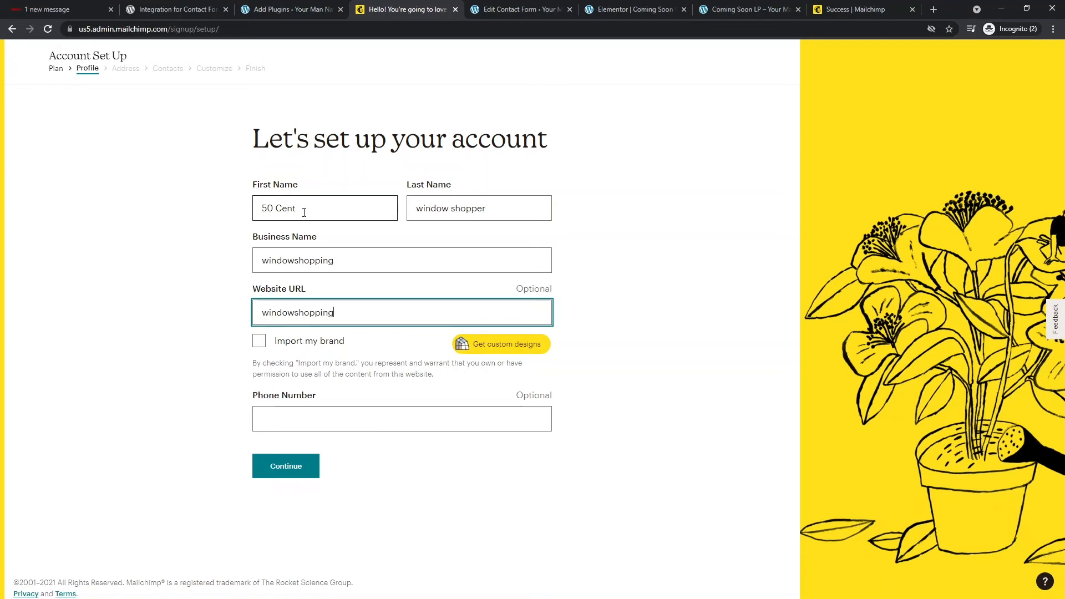
{"action": "type", "text": ".website"}
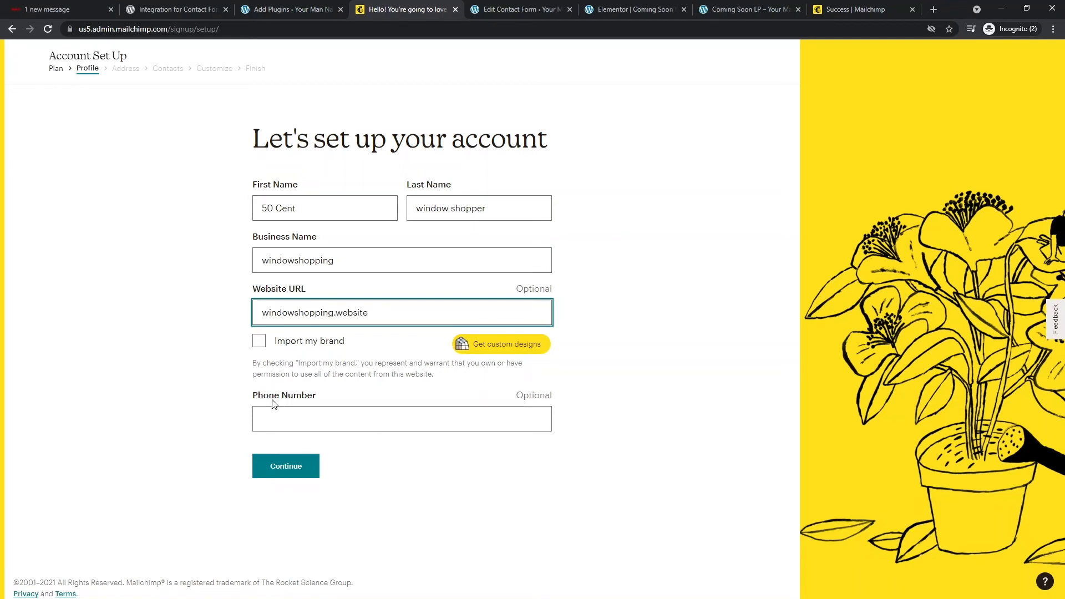
{"action": "left_click", "coordinate": [288, 468]}
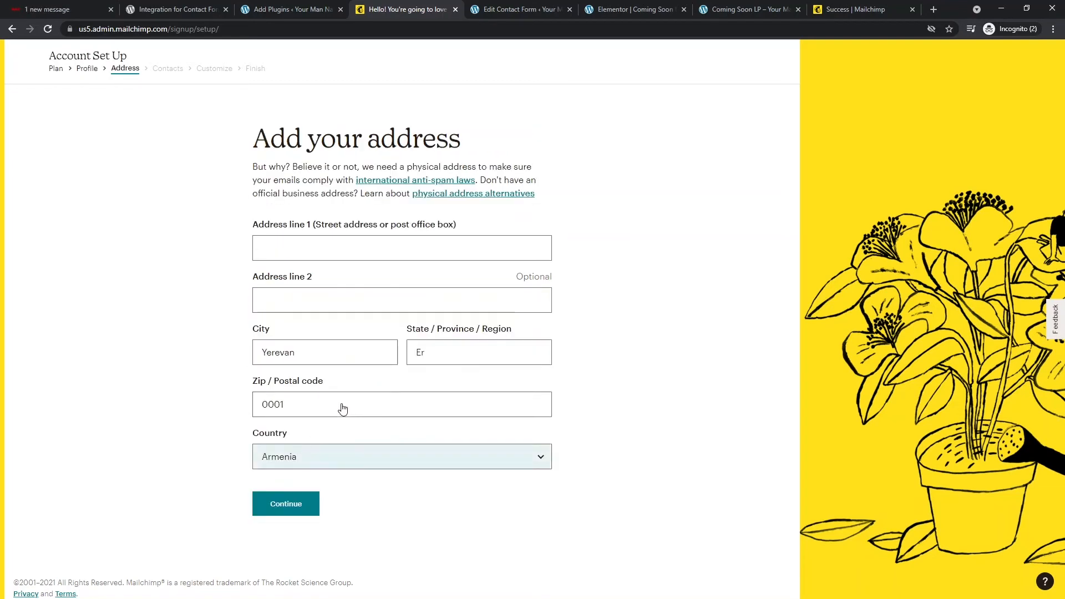
- Fill in the two business address lines and continue
{"action": "left_click", "coordinate": [338, 248]}
{"action": "type", "text": "Address 1"}
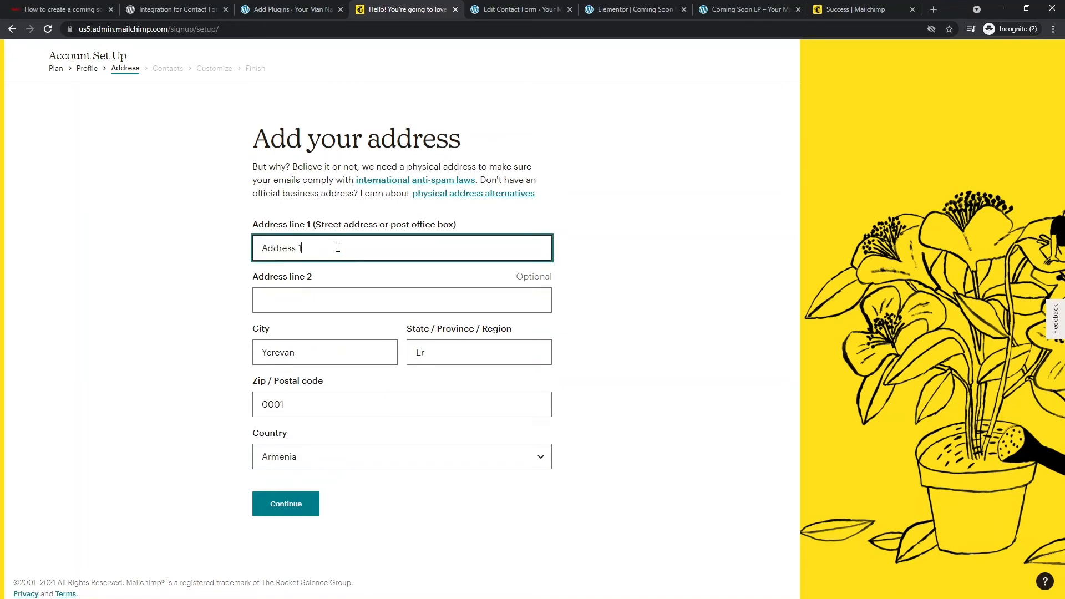
{"action": "key", "text": "Tab"}
{"action": "type", "text": "ad"}
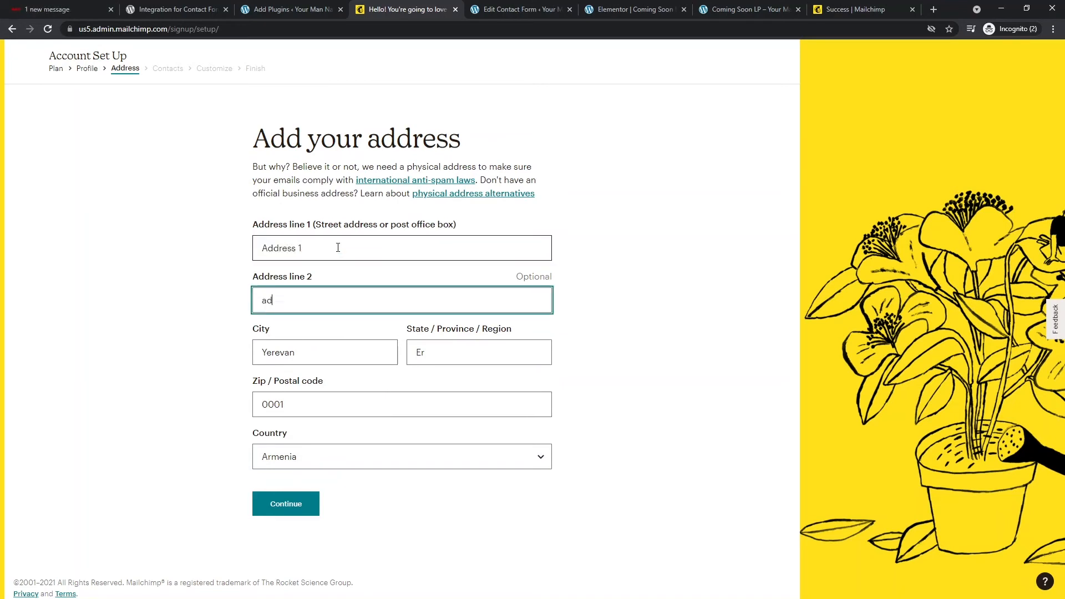
{"action": "type", "text": "dress 2"}
{"action": "key", "text": "Tab"}
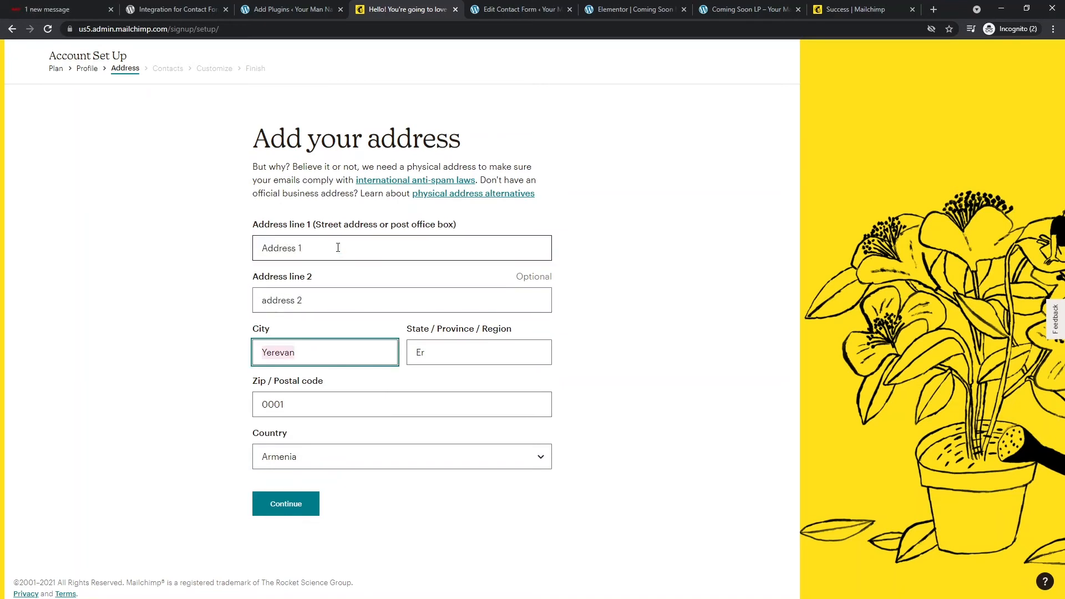
{"action": "left_click", "coordinate": [289, 503]}
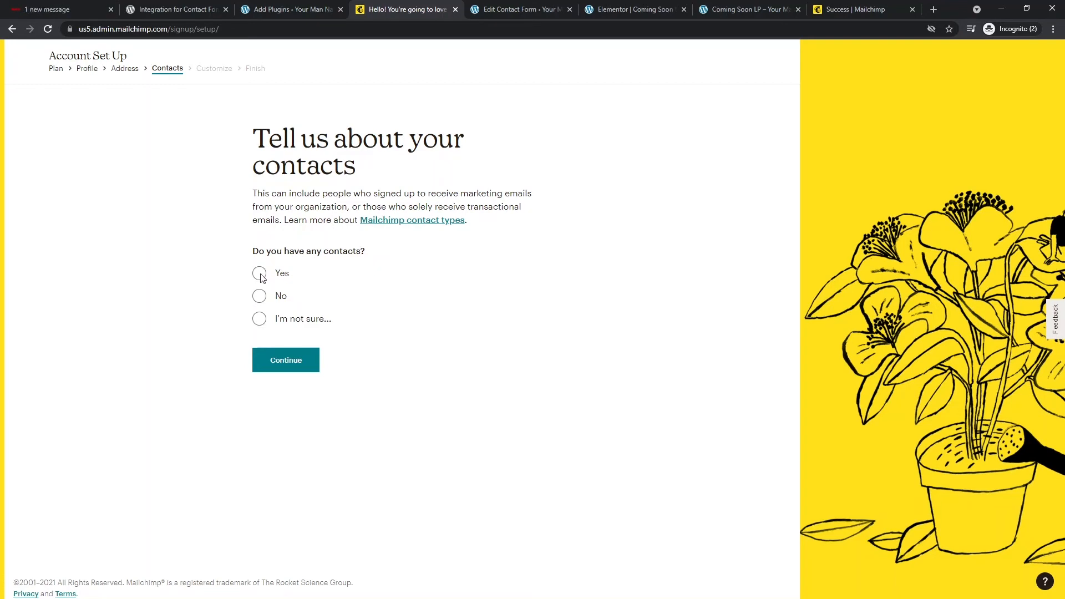
- Answer no contacts, selling products on their own website, and choose the E-commerce Newsletter
{"action": "left_click", "coordinate": [258, 273]}
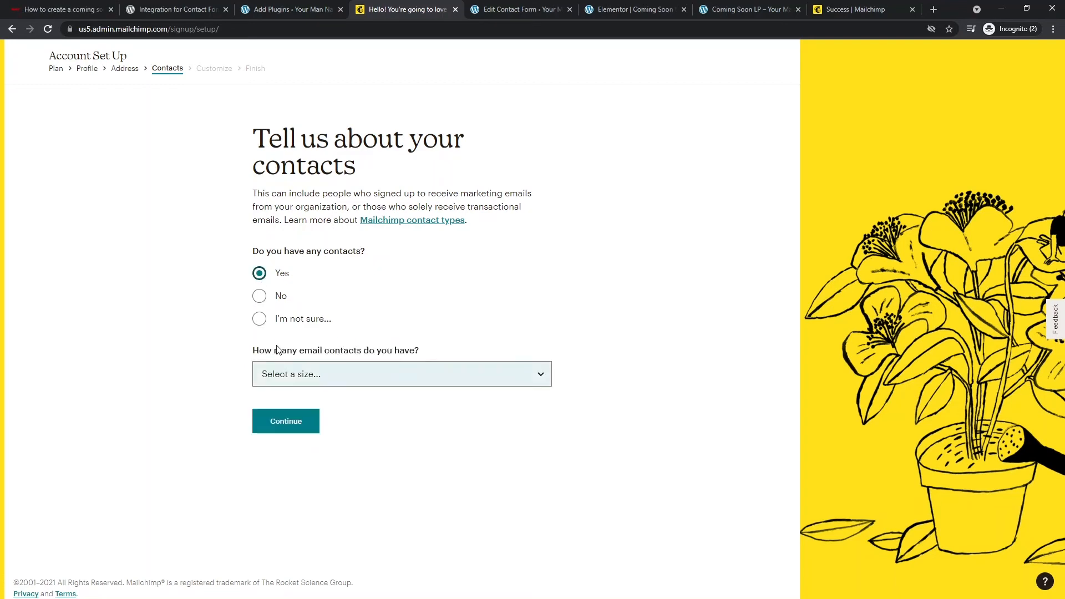
{"action": "left_click", "coordinate": [261, 298]}
{"action": "left_click", "coordinate": [283, 402]}
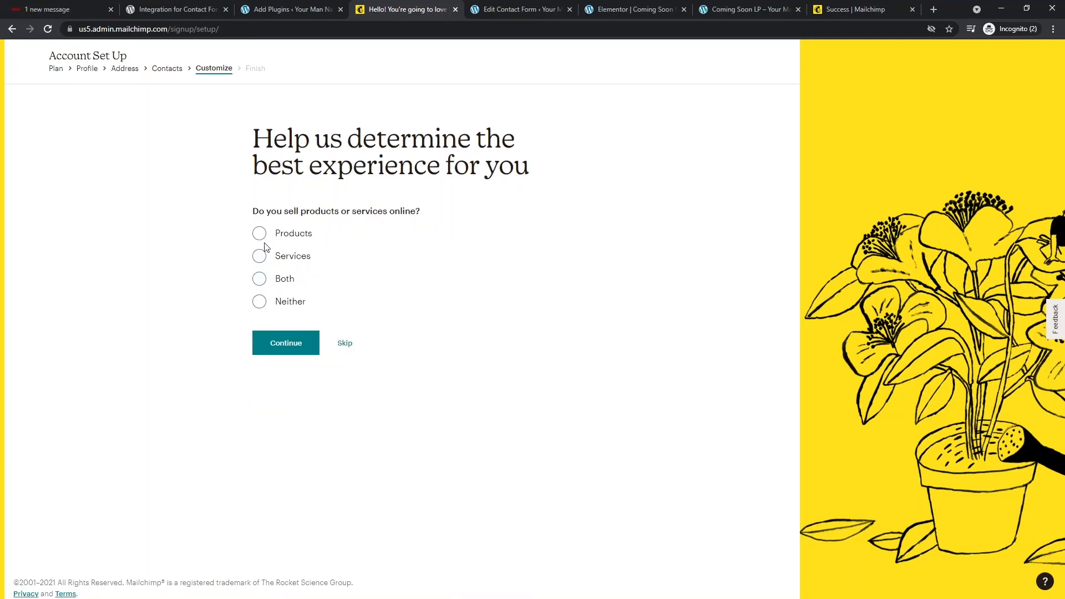
{"action": "left_click", "coordinate": [265, 237]}
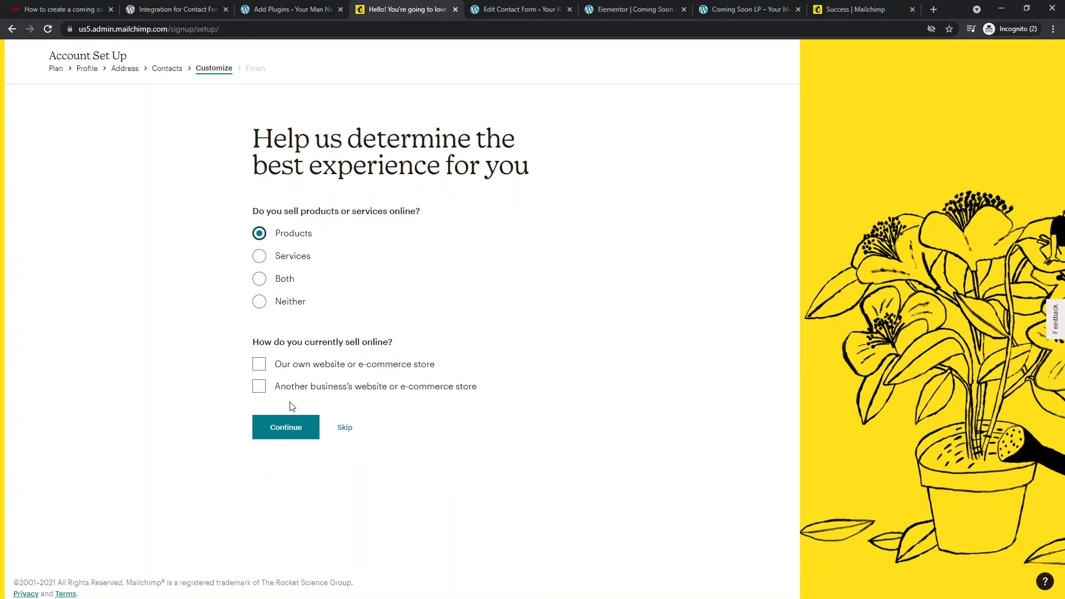
{"action": "left_click", "coordinate": [309, 365]}
{"action": "left_click", "coordinate": [294, 430]}
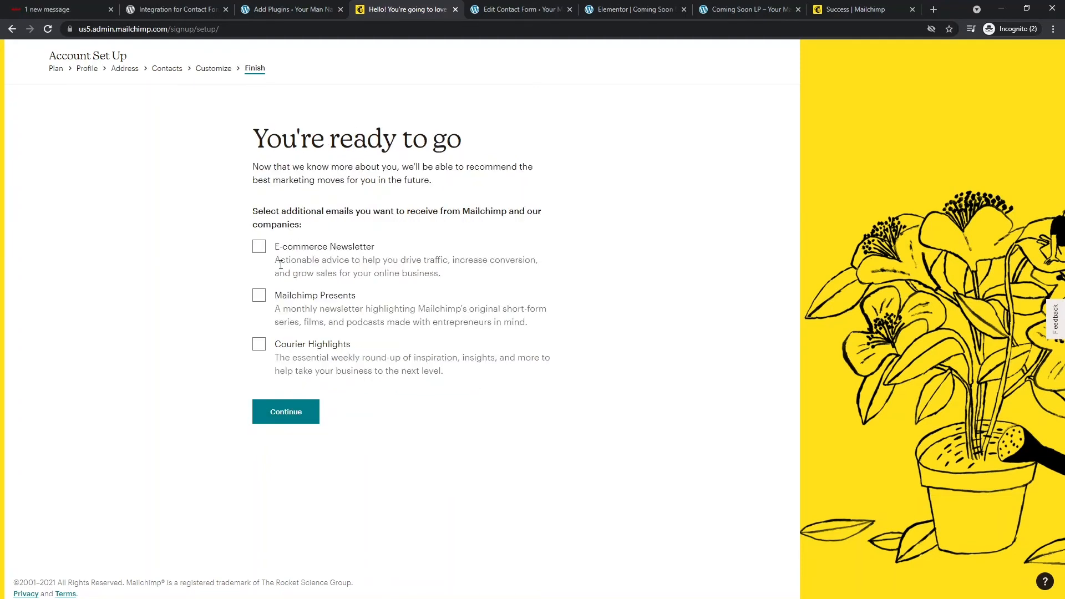
{"action": "left_click", "coordinate": [259, 246]}
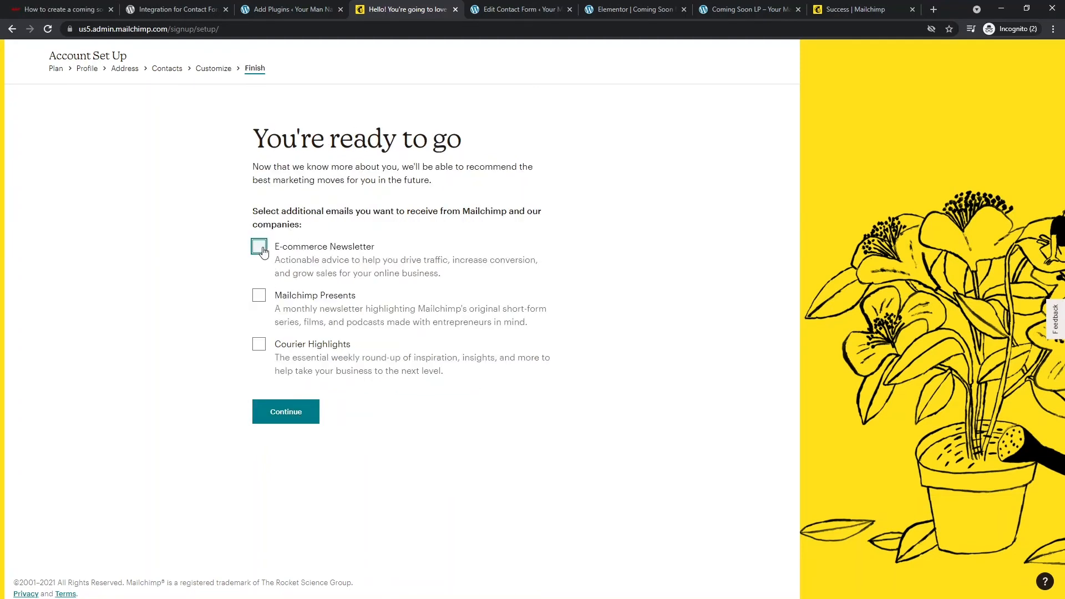
{"action": "left_click", "coordinate": [286, 416]}
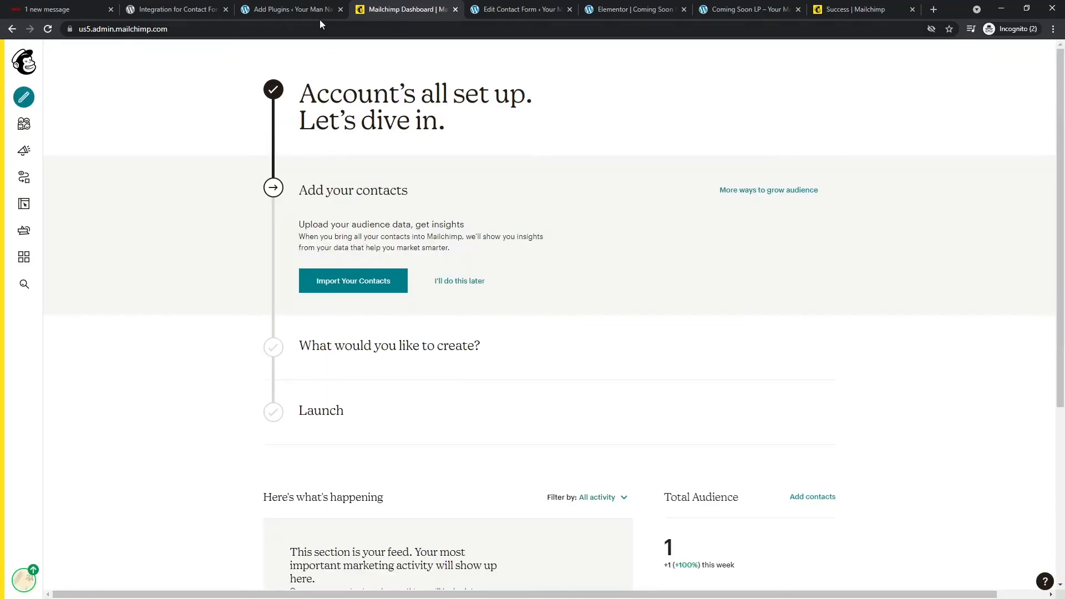
- Review the Mailchimp dashboard, then go to the windowshopping Audience dashboard showing one subscriber
{"action": "scroll", "coordinate": [305, 153], "scroll_direction": "down", "scroll_amount": 2}
{"action": "scroll", "coordinate": [322, 178], "scroll_direction": "down", "scroll_amount": 4}
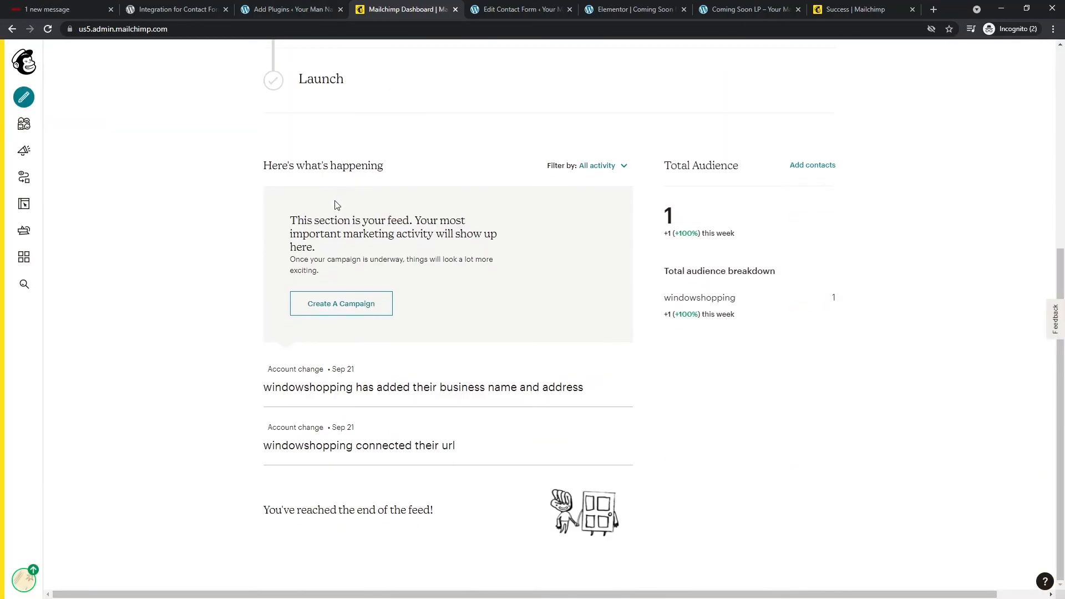
{"action": "scroll", "coordinate": [301, 290], "scroll_direction": "up", "scroll_amount": 6}
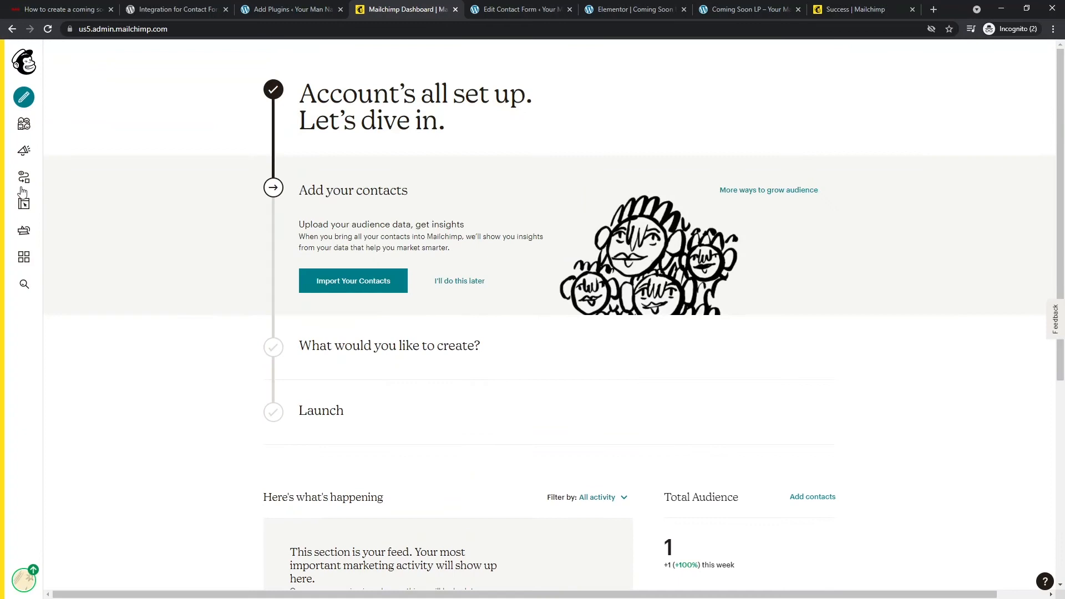
{"action": "left_click", "coordinate": [22, 125]}
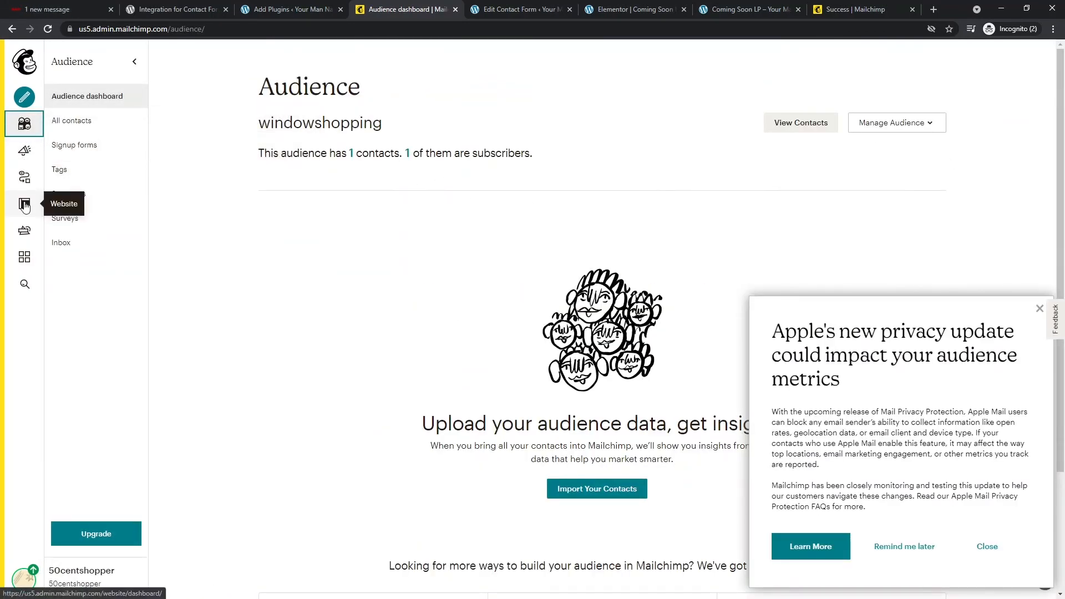
- Reach the Mailchimp Account page through the avatar menu, then return to WordPress Add Plugins
{"action": "left_click", "coordinate": [24, 578]}
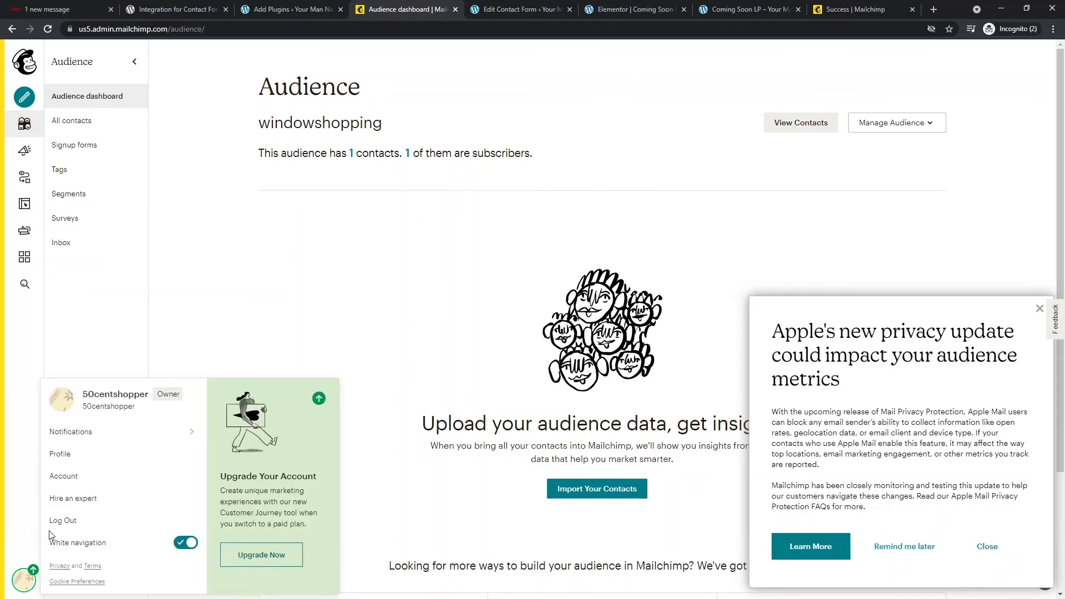
{"action": "left_click", "coordinate": [82, 458]}
{"action": "left_click", "coordinate": [26, 579]}
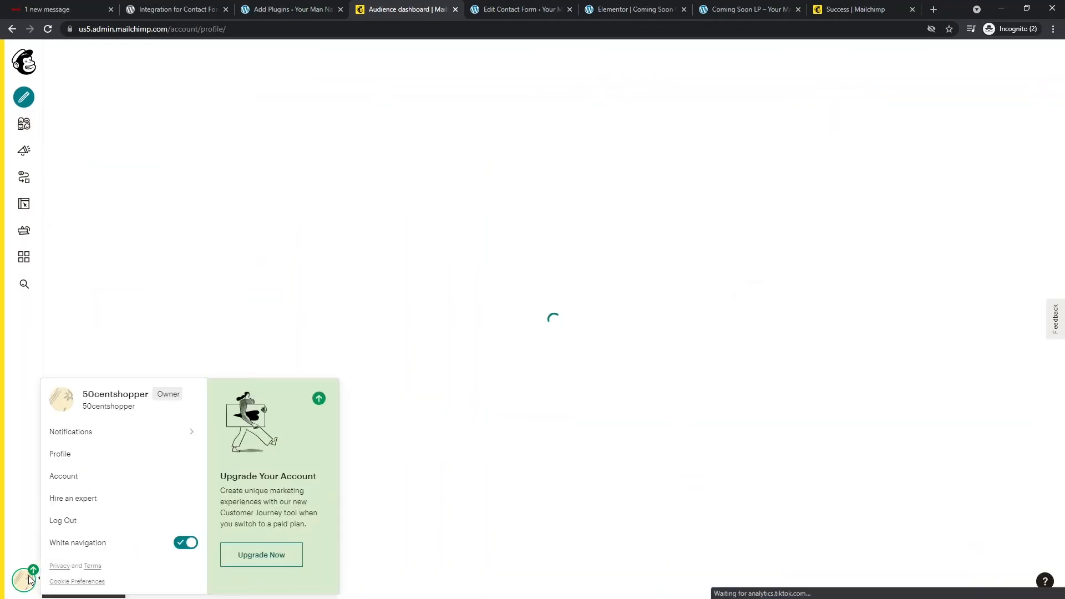
{"action": "left_click", "coordinate": [61, 475]}
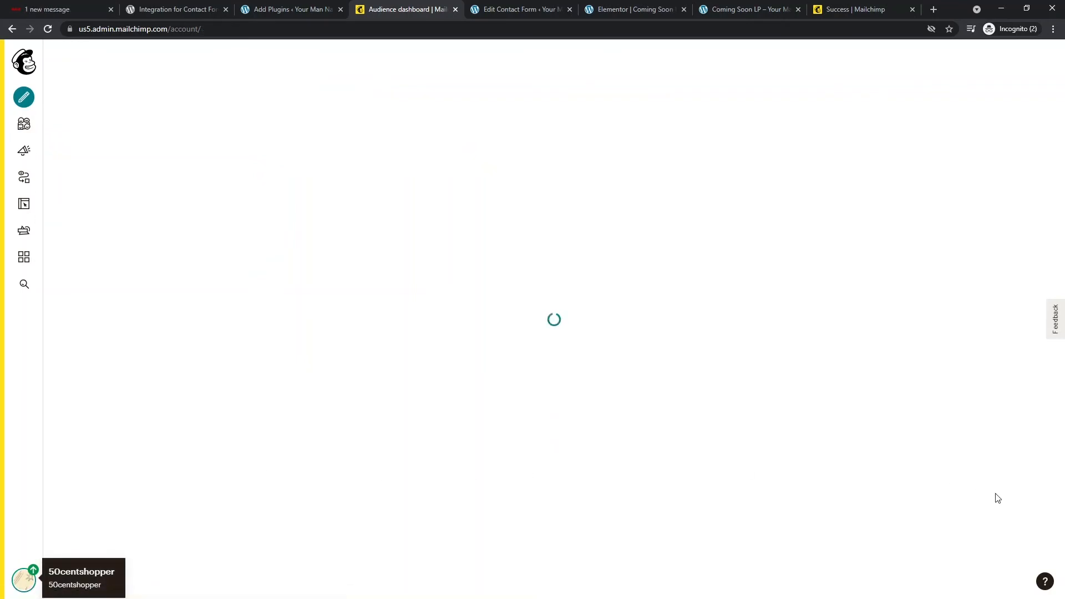
{"action": "left_click", "coordinate": [286, 9]}
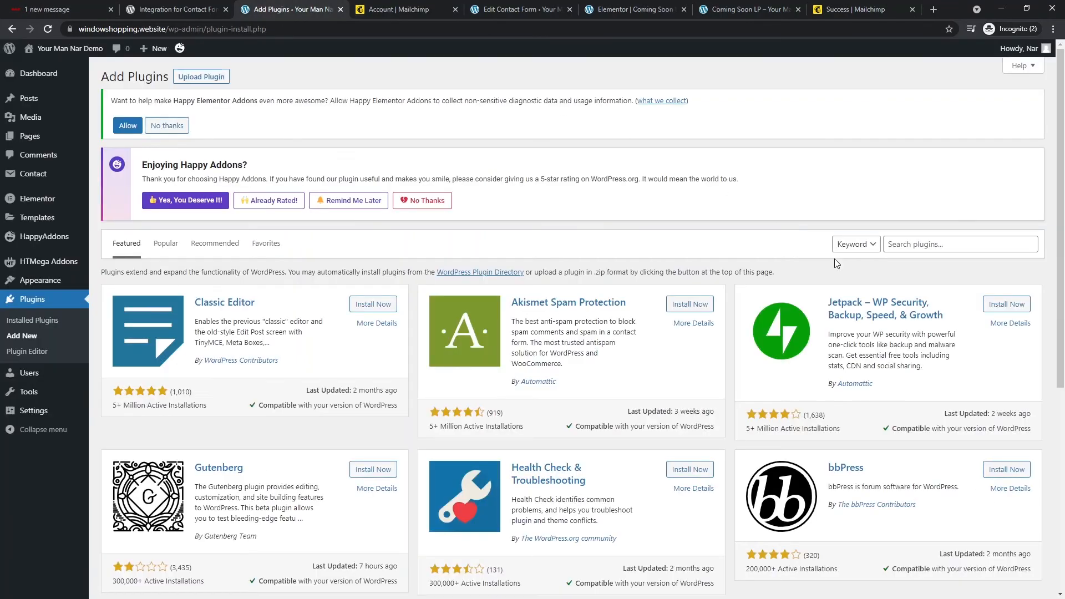
- Search WordPress plugins for 'contact form 7 mailchimp', then return to the Mailchimp account overview
{"action": "left_click", "coordinate": [907, 245]}
{"action": "type", "text": "mail"}
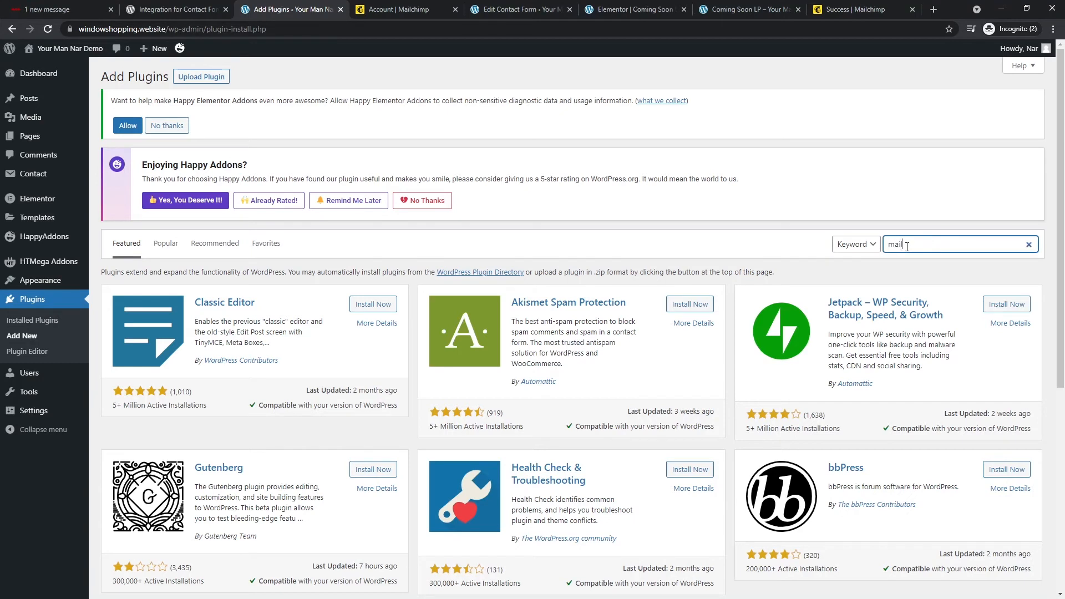
{"action": "double_click", "coordinate": [907, 245]}
{"action": "type", "text": "contact form 7 mailchimp"}
{"action": "left_click", "coordinate": [437, 7]}
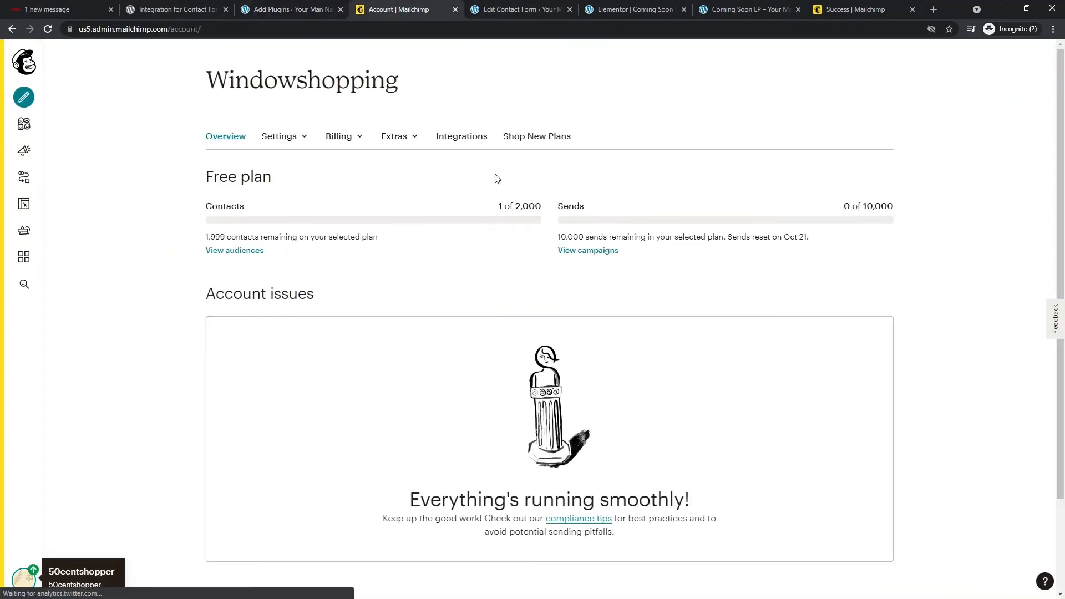
- Generate a new API key on Mailchimp's API Keys page
{"action": "left_click", "coordinate": [409, 138]}
{"action": "left_click", "coordinate": [418, 199]}
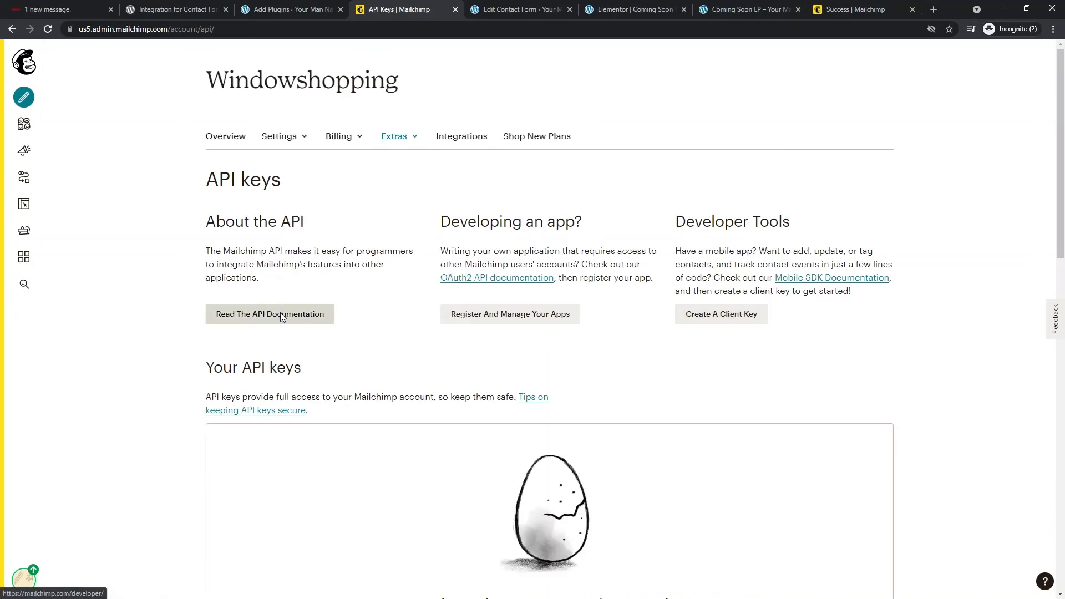
{"action": "left_click", "coordinate": [706, 315]}
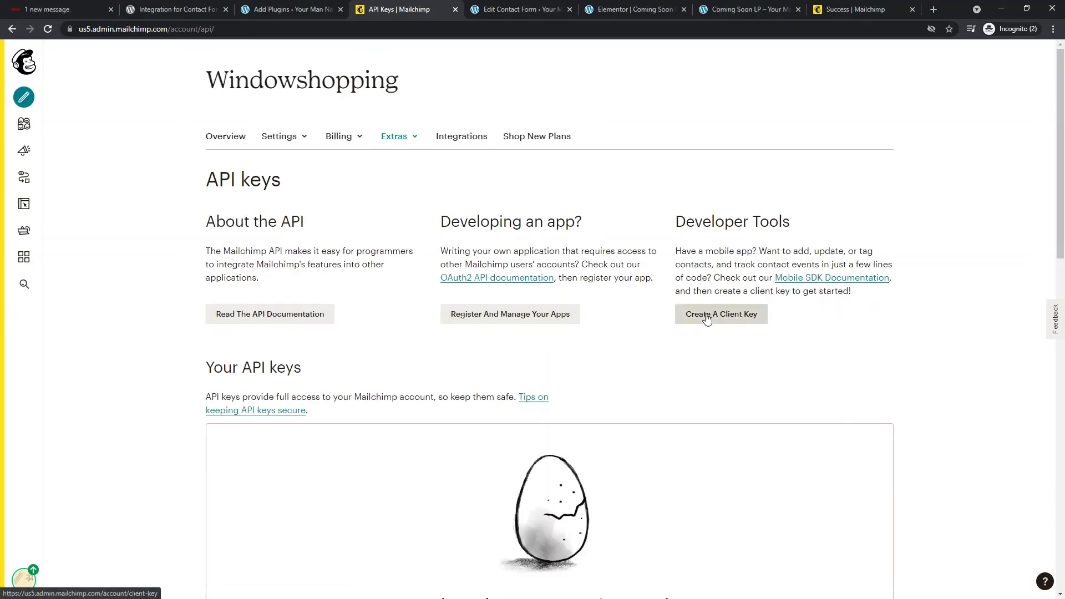
{"action": "scroll", "coordinate": [706, 318], "scroll_direction": "down", "scroll_amount": 1}
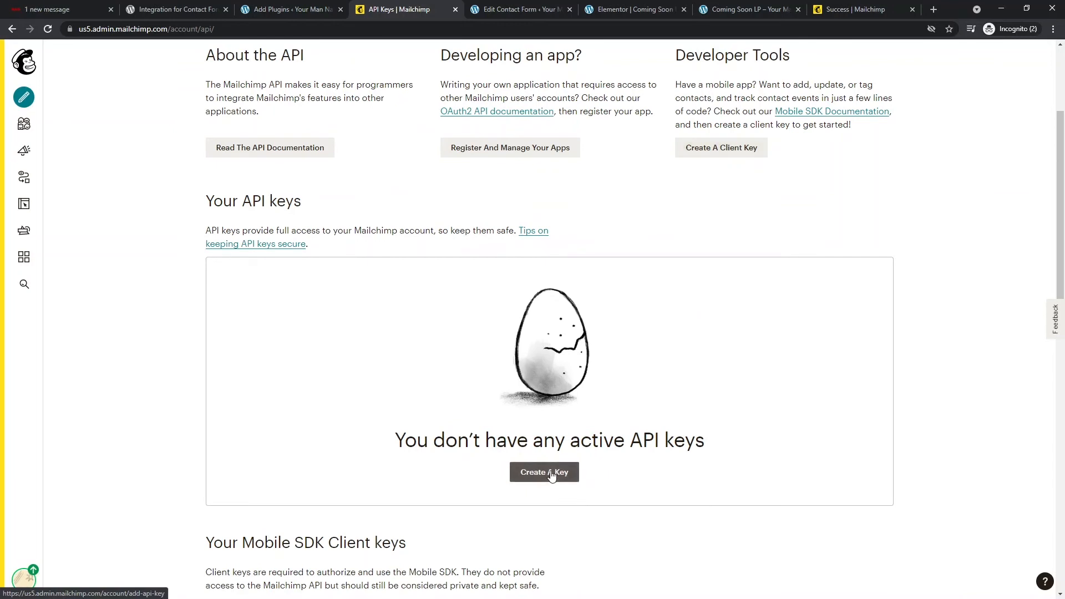
{"action": "left_click", "coordinate": [550, 472]}
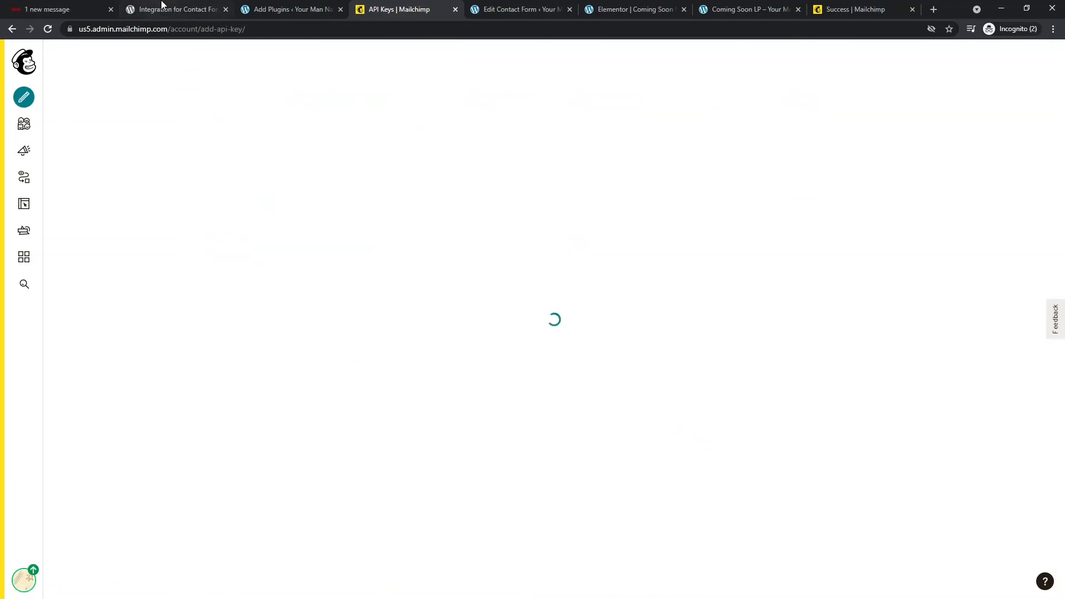
- Install and activate the Integration for Contact Form 7 and Mailchimp plugin in WordPress
{"action": "left_click", "coordinate": [166, 10]}
{"action": "left_click", "coordinate": [288, 9]}
{"action": "scroll", "coordinate": [360, 321], "scroll_direction": "down", "scroll_amount": 2}
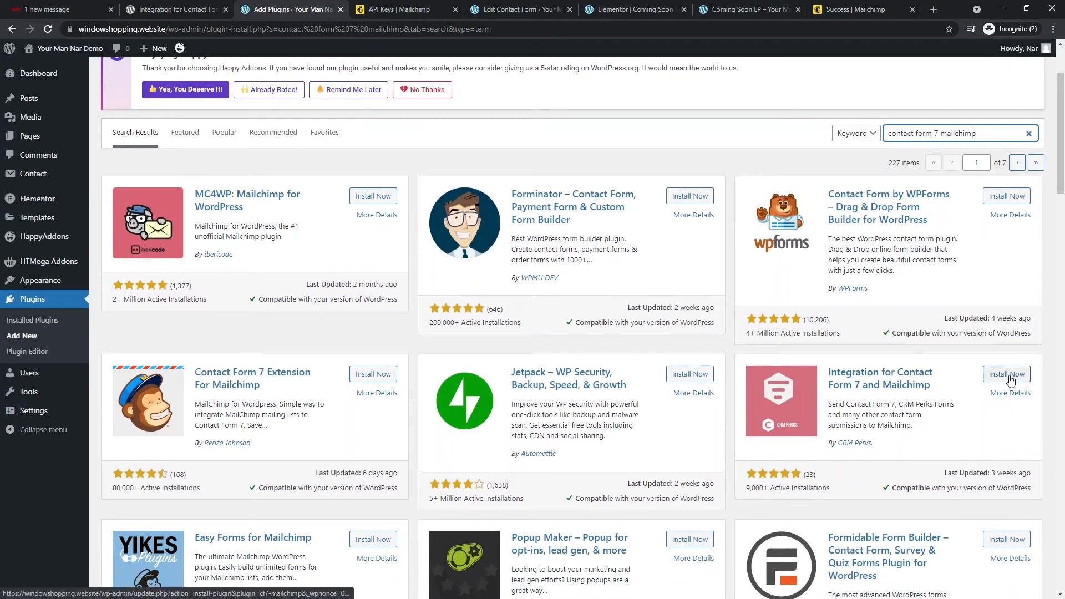
{"action": "left_click", "coordinate": [1006, 373]}
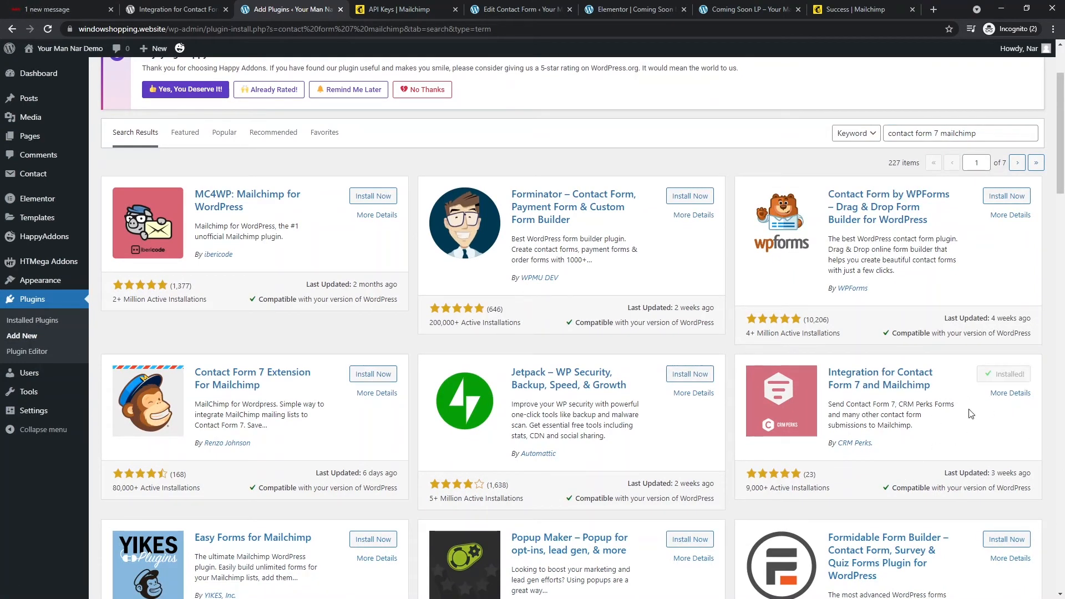
{"action": "left_click", "coordinate": [1004, 376]}
{"action": "left_click", "coordinate": [411, 9]}
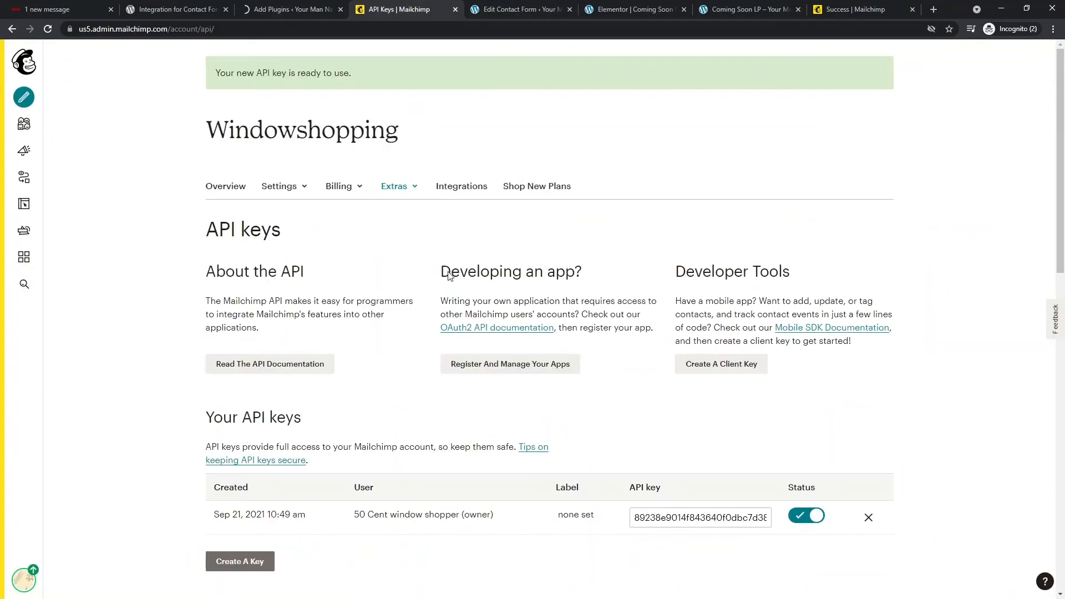
- Label the new API key 'Website leads- early birds' and copy the key to the clipboard
{"action": "scroll", "coordinate": [625, 413], "scroll_direction": "down", "scroll_amount": 1}
{"action": "left_click", "coordinate": [702, 407]}
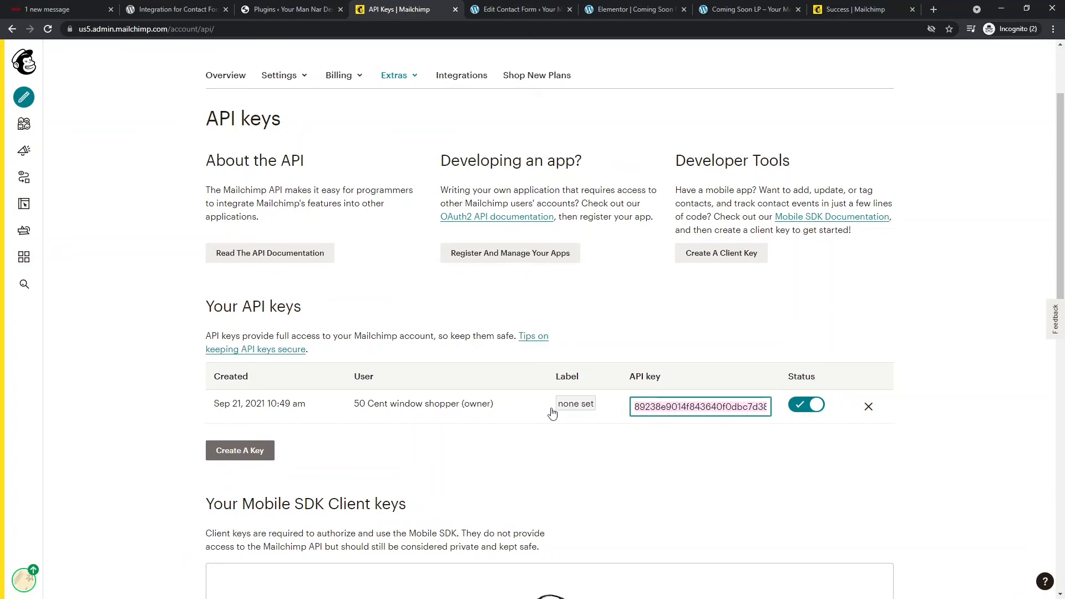
{"action": "left_click", "coordinate": [572, 410]}
{"action": "left_click", "coordinate": [572, 409]}
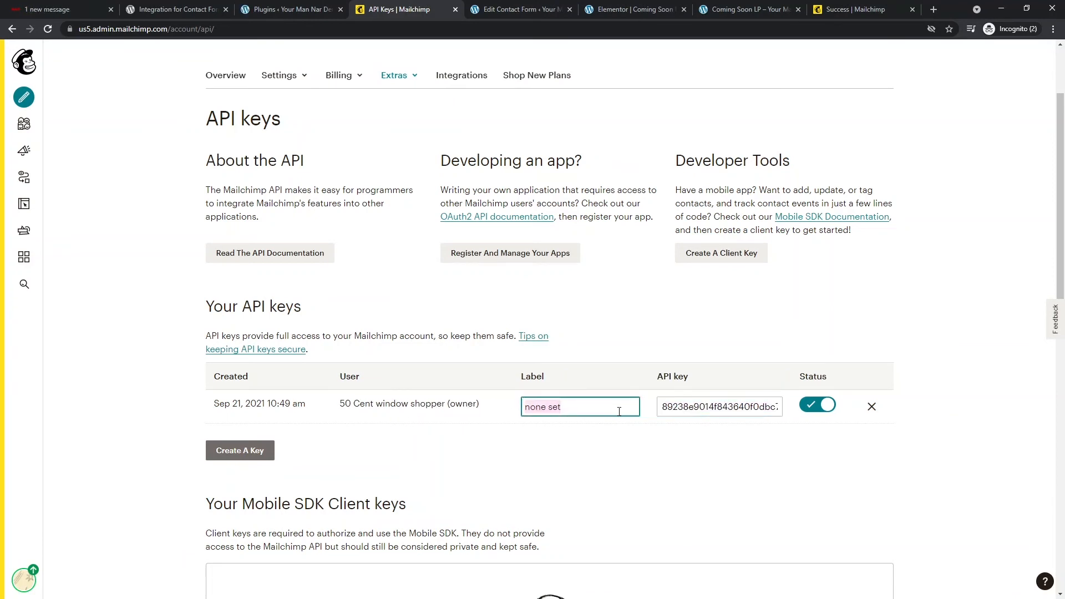
{"action": "type", "text": "Website "}
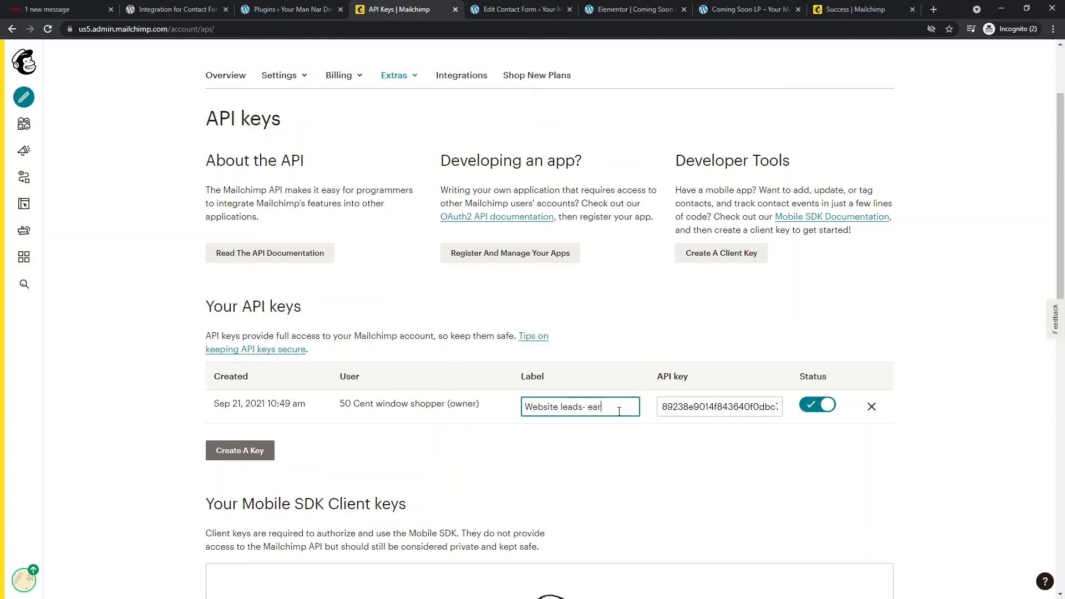
{"action": "type", "text": "leads- early birds"}
{"action": "key", "text": "Return"}
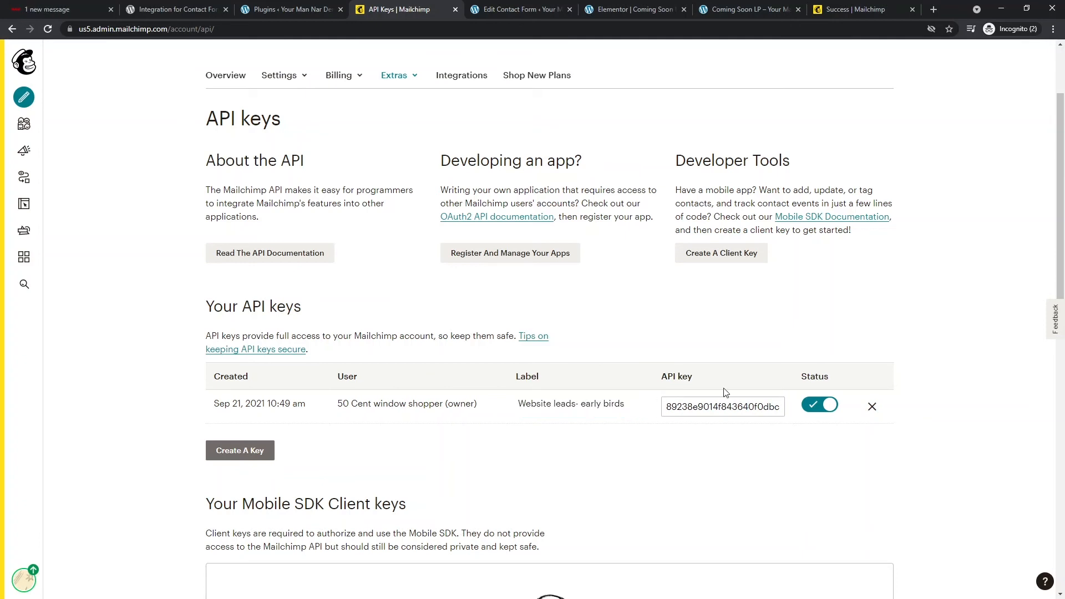
{"action": "left_click", "coordinate": [738, 413]}
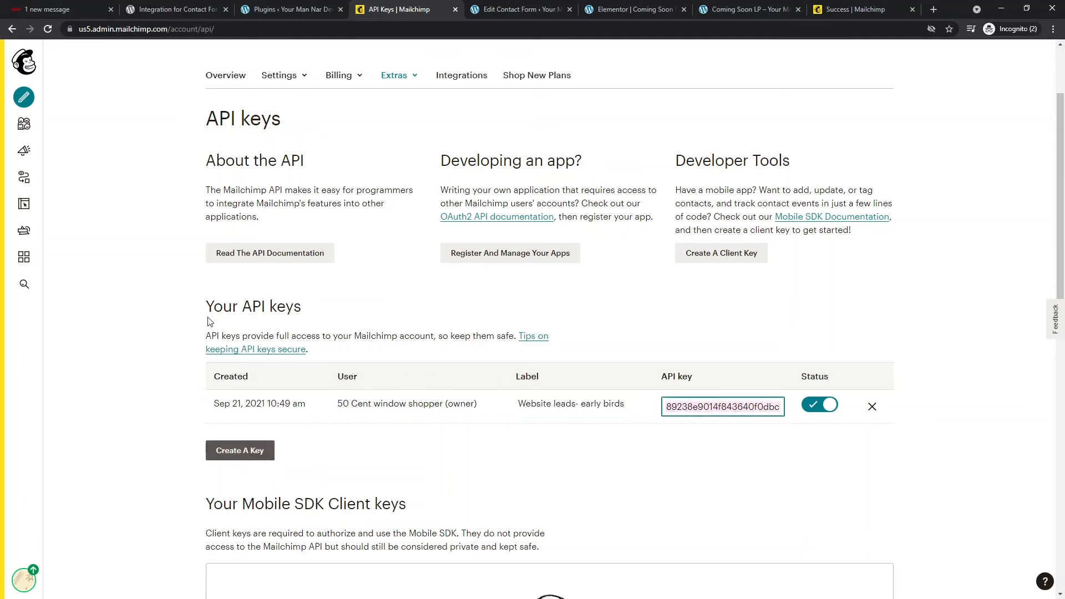
{"action": "key", "text": "ctrl+shift+Tab"}
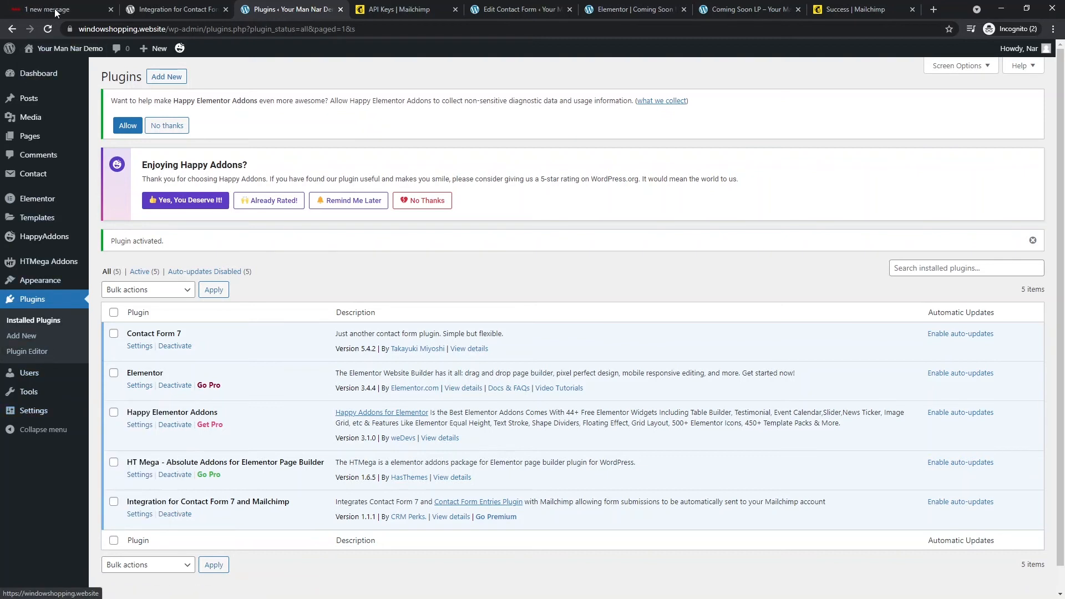
- Reload the WordPress Plugins page and open the new Mailchimp plugin's Feeds page
{"action": "left_click", "coordinate": [49, 29]}
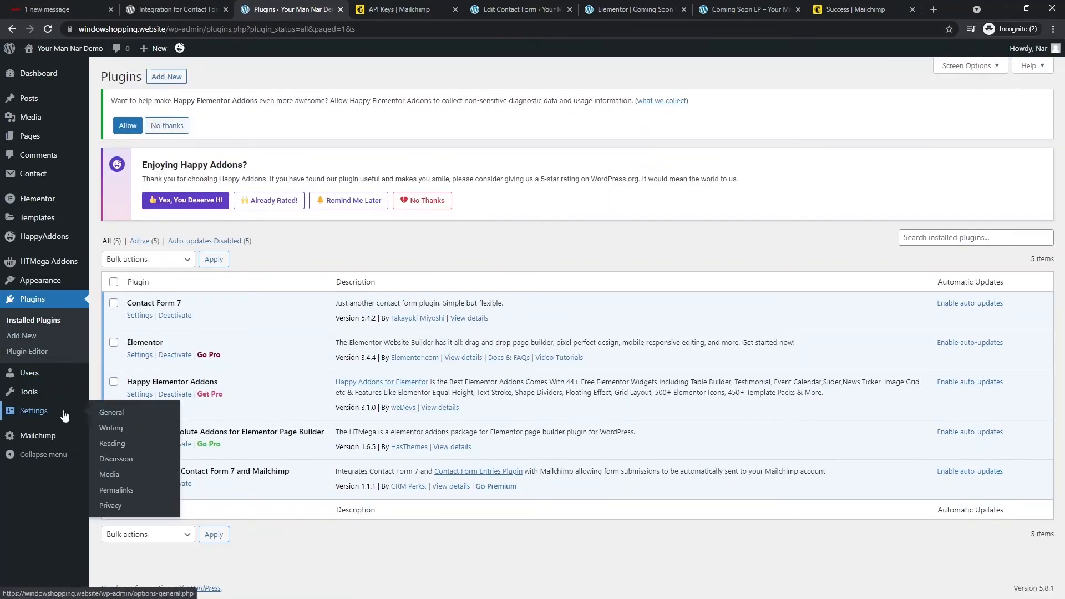
{"action": "left_click", "coordinate": [47, 441]}
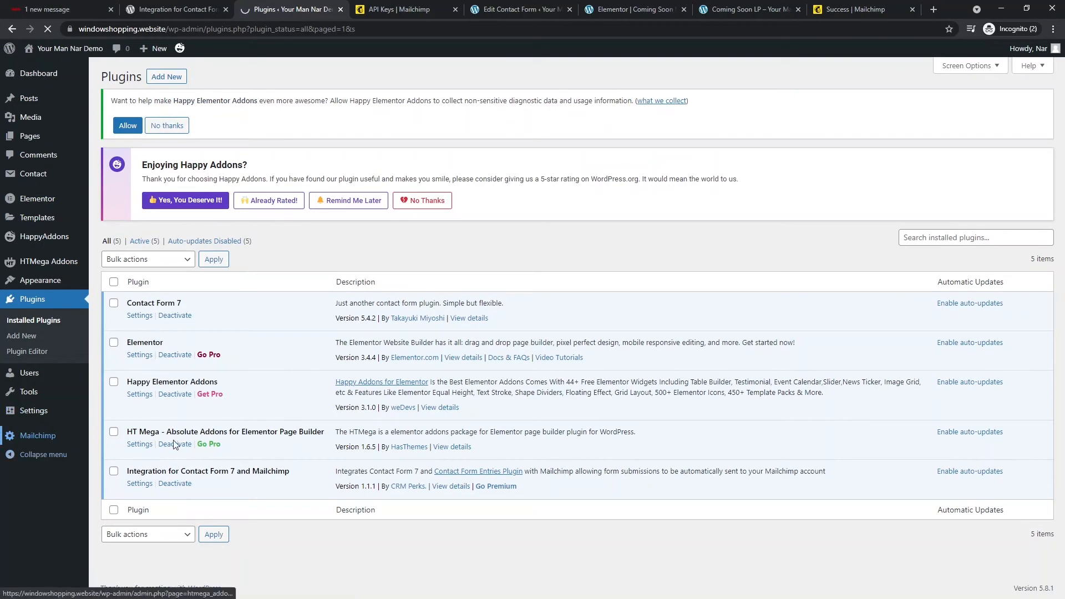
{"action": "scroll", "coordinate": [263, 279], "scroll_direction": "down", "scroll_amount": 1}
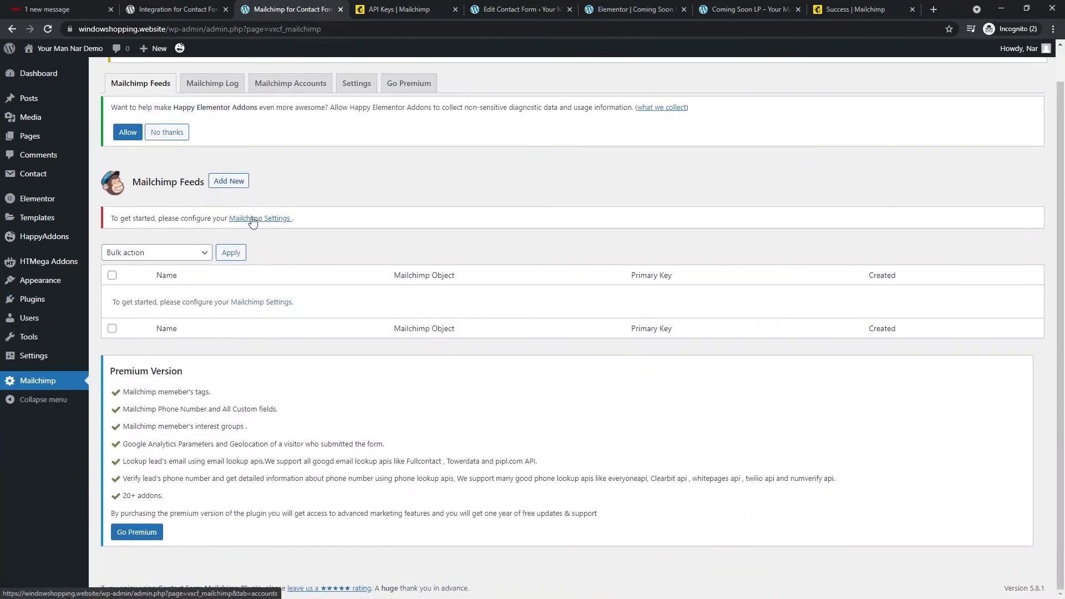
- Save a new Mailchimp account 'Window shopping account' with the pasted API key, then return to Feeds
{"action": "left_click", "coordinate": [248, 219]}
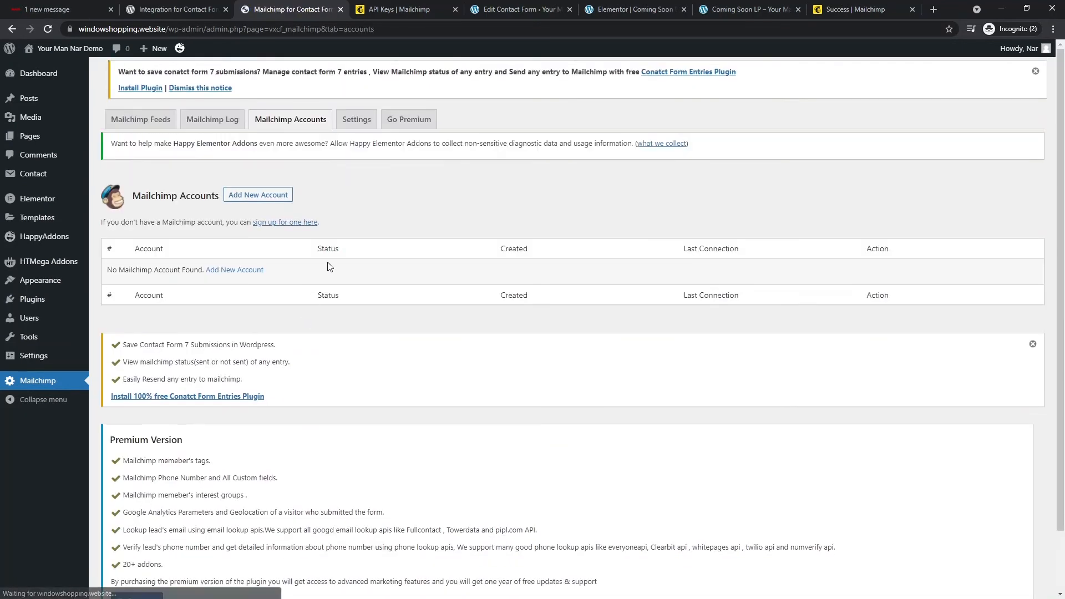
{"action": "scroll", "coordinate": [240, 327], "scroll_direction": "down", "scroll_amount": 1}
{"action": "left_click", "coordinate": [256, 146]}
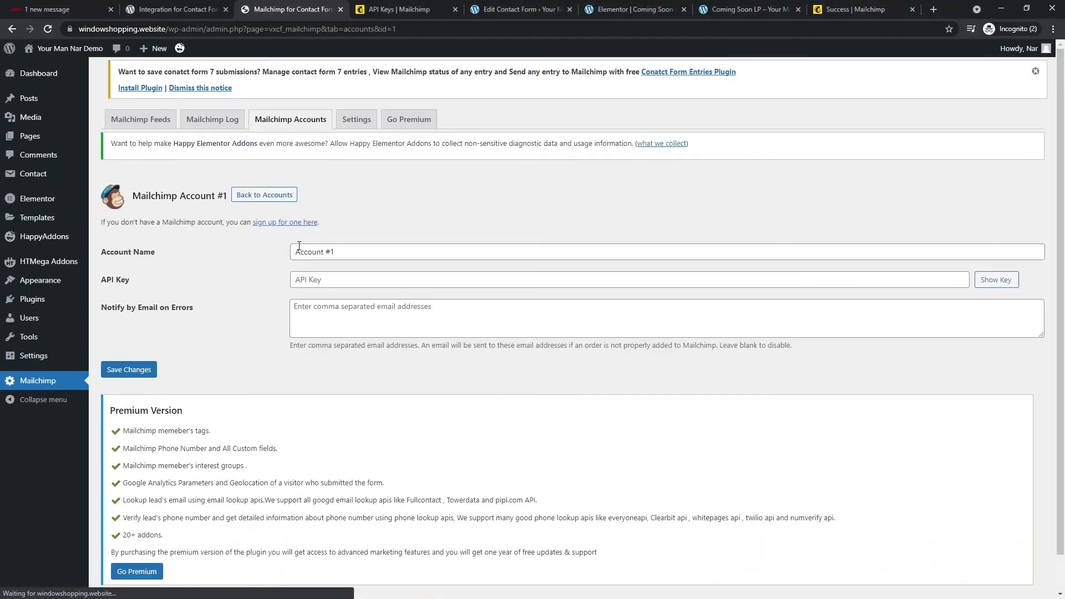
{"action": "triple_click", "coordinate": [347, 252]}
{"action": "type", "text": "Window"}
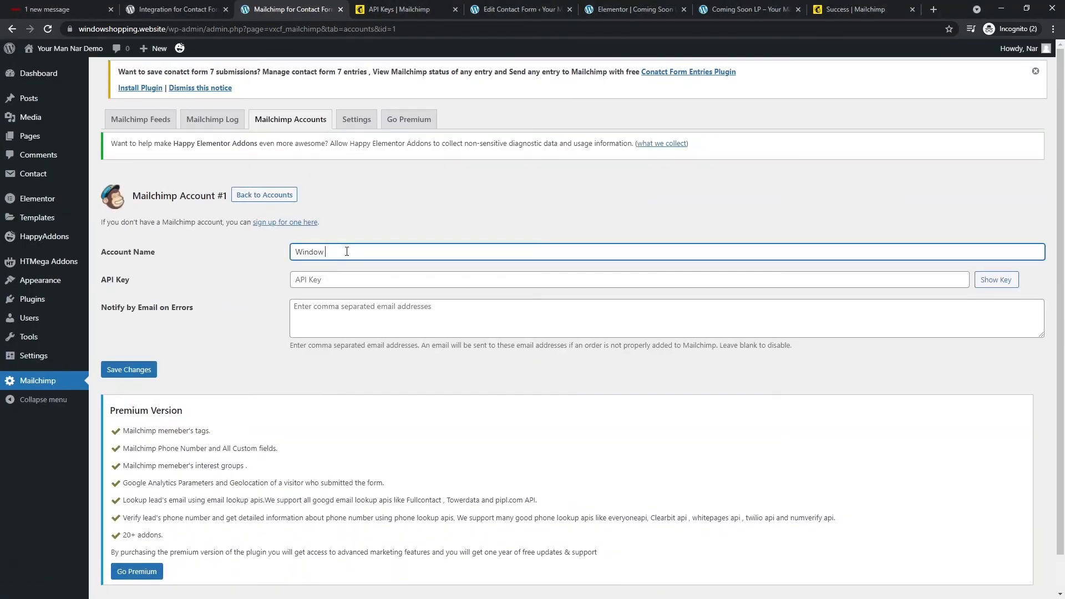
{"action": "type", "text": " shopping account"}
{"action": "key", "text": "Tab"}
{"action": "key", "text": "ctrl+v"}
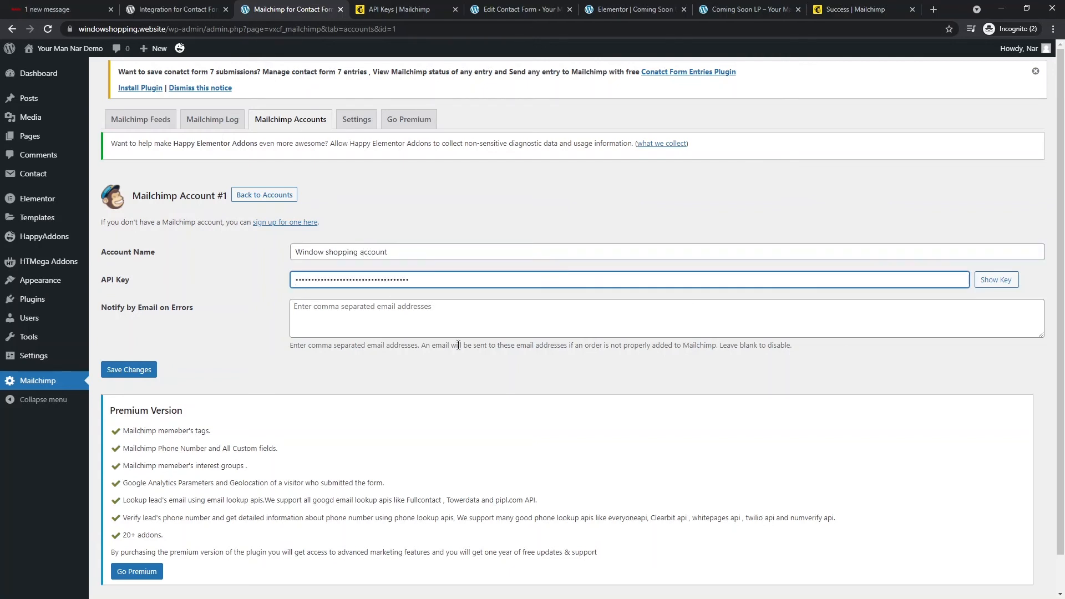
{"action": "scroll", "coordinate": [257, 391], "scroll_direction": "down", "scroll_amount": 1}
{"action": "left_click", "coordinate": [141, 337]}
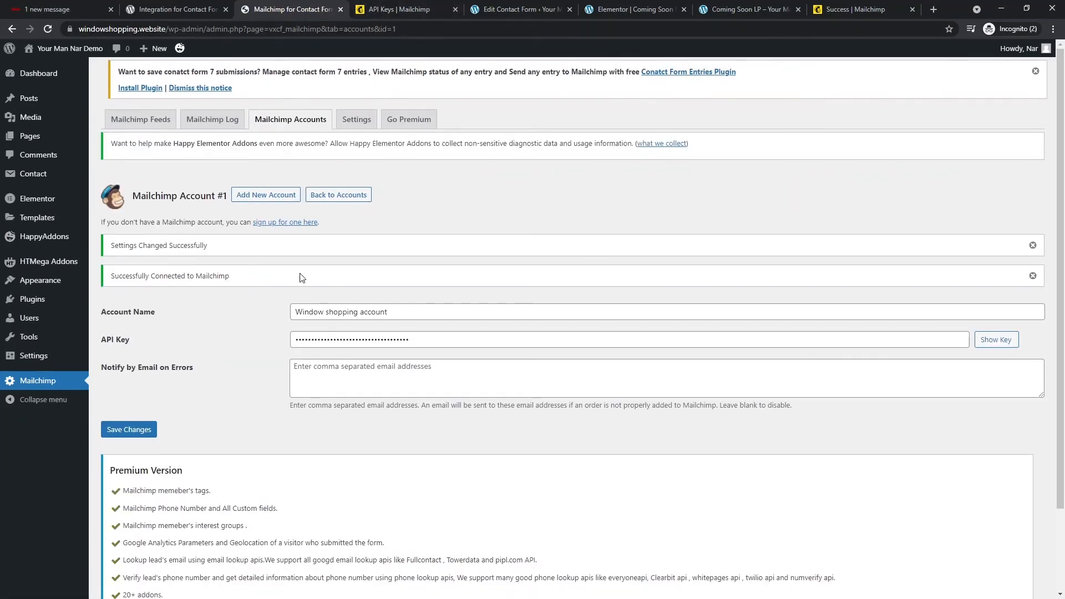
{"action": "scroll", "coordinate": [234, 388], "scroll_direction": "down", "scroll_amount": 3}
{"action": "scroll", "coordinate": [244, 339], "scroll_direction": "up", "scroll_amount": 3}
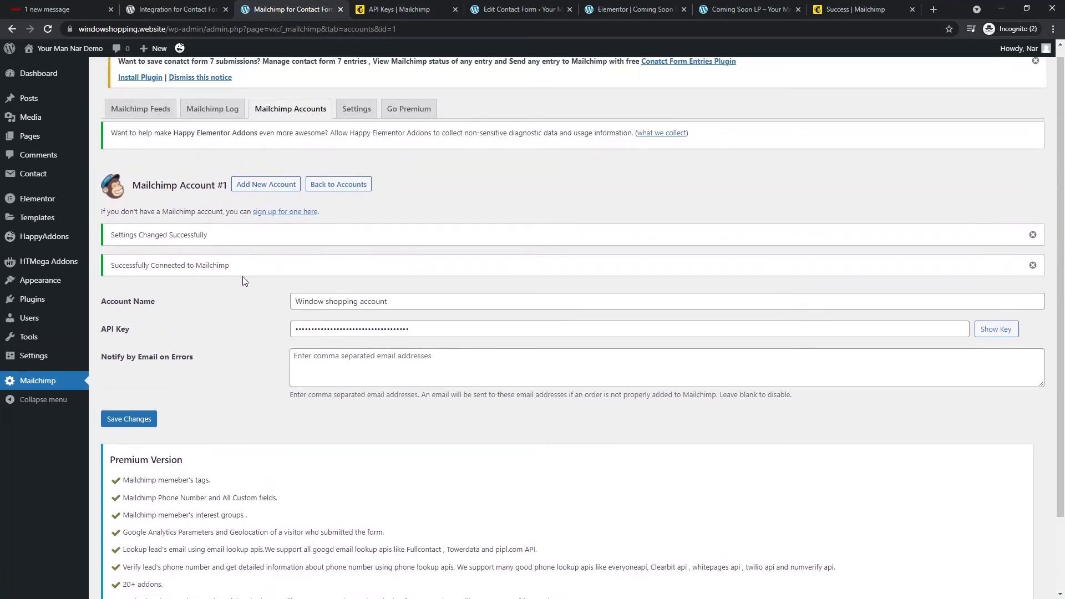
{"action": "left_click", "coordinate": [148, 123]}
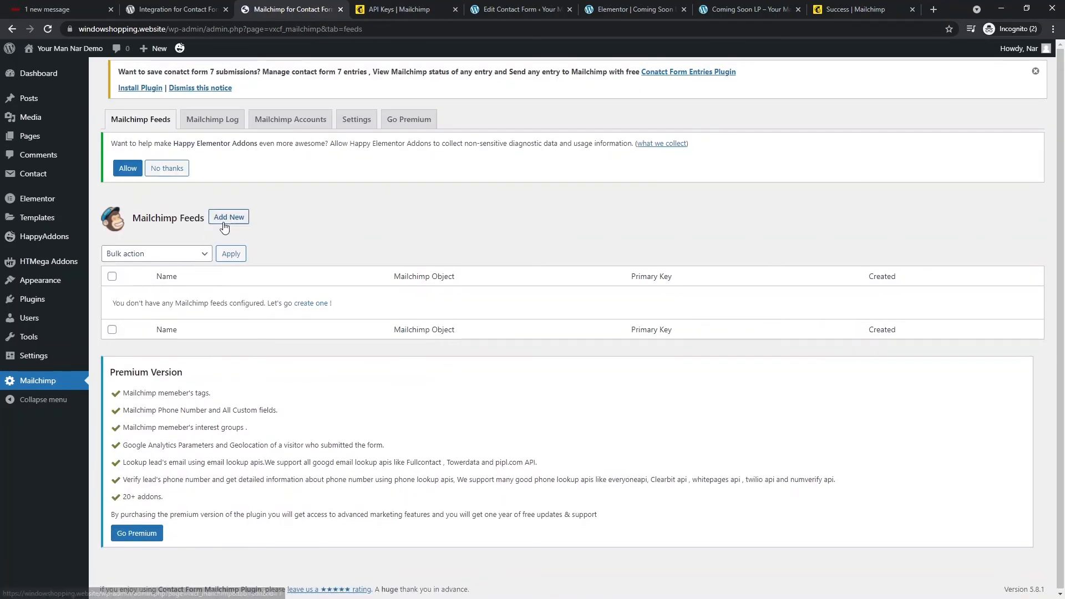
- Create feed 'Early birds' using Window shopping account, the Early birds campaign form and windowshopping list
{"action": "left_click", "coordinate": [225, 219]}
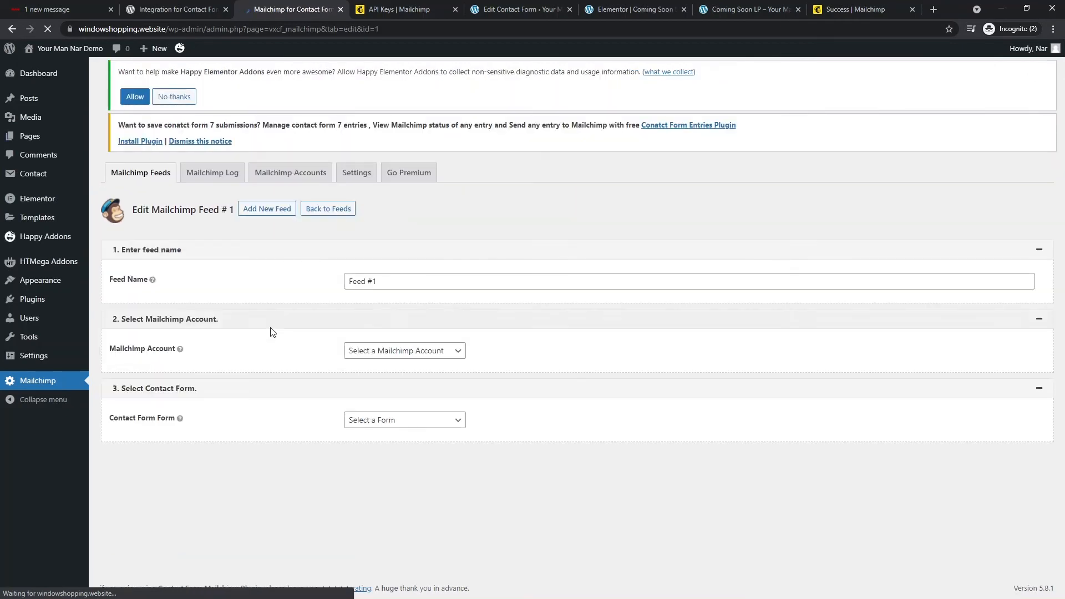
{"action": "triple_click", "coordinate": [412, 285]}
{"action": "type", "text": "Early birds"}
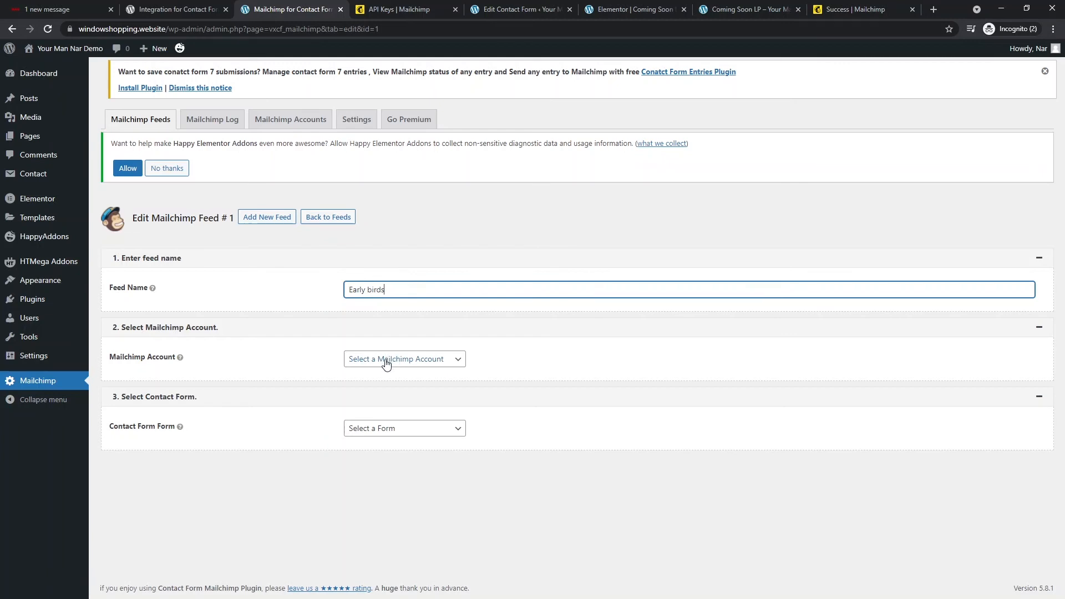
{"action": "left_click", "coordinate": [402, 358]}
{"action": "left_click", "coordinate": [397, 384]}
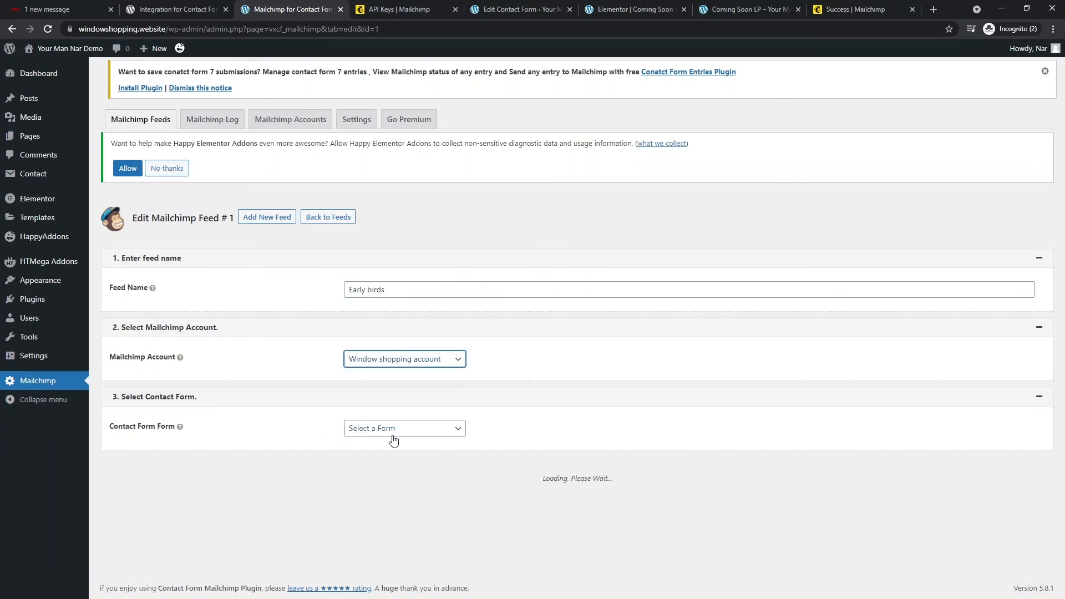
{"action": "left_click", "coordinate": [393, 437]}
{"action": "left_click", "coordinate": [403, 478]}
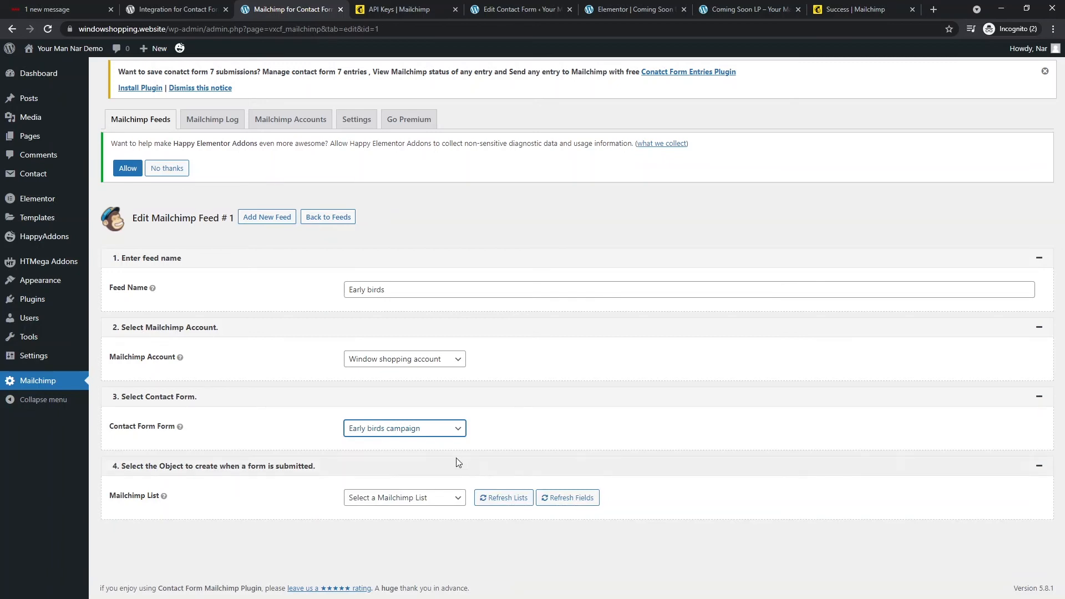
{"action": "left_click", "coordinate": [426, 501]}
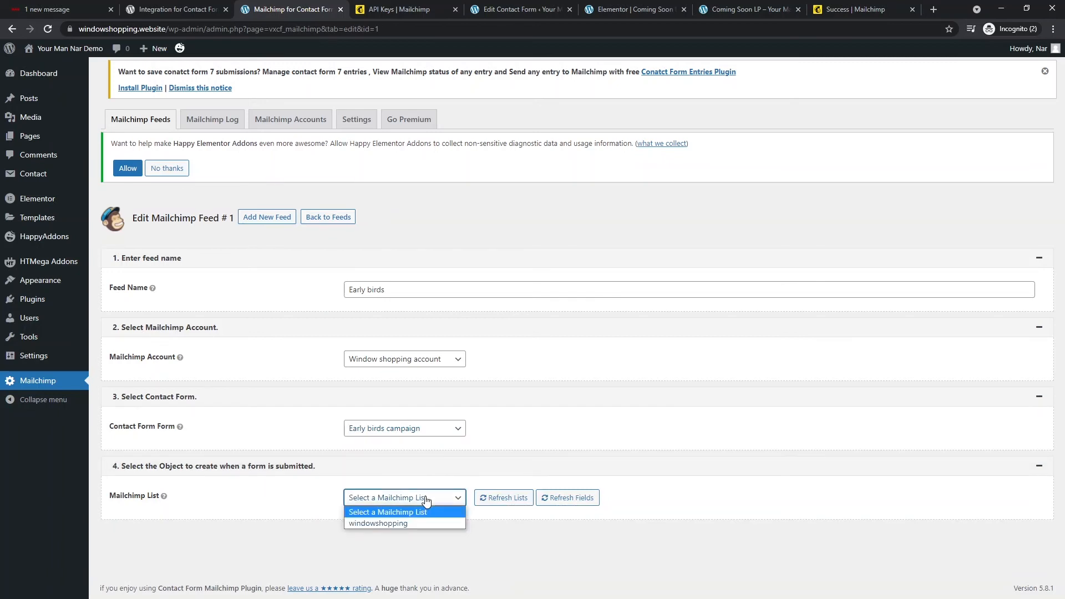
{"action": "left_click", "coordinate": [408, 523]}
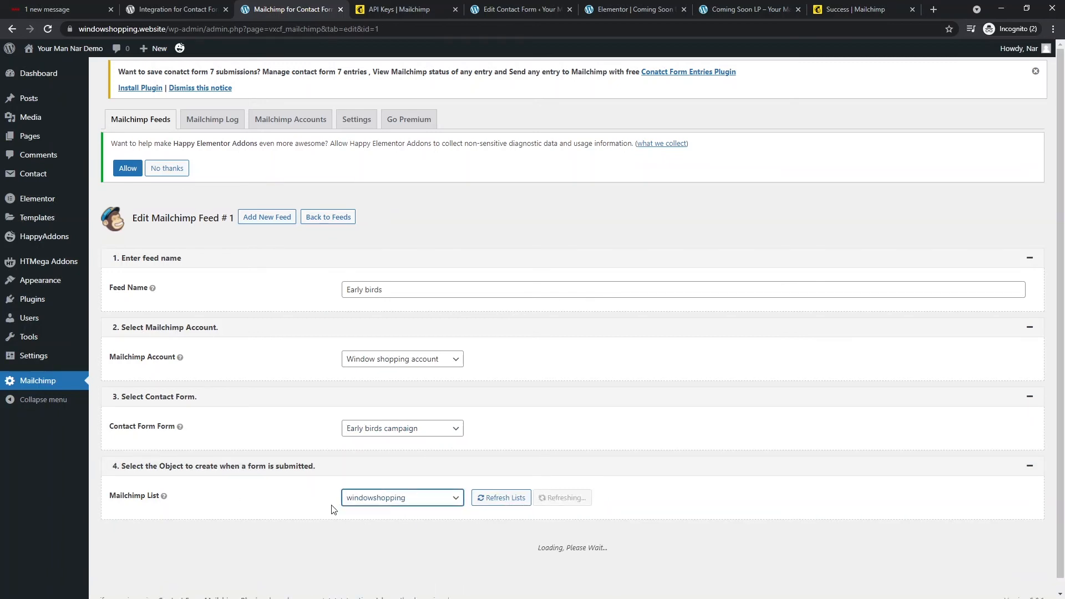
{"action": "scroll", "coordinate": [379, 452], "scroll_direction": "down", "scroll_amount": 1}
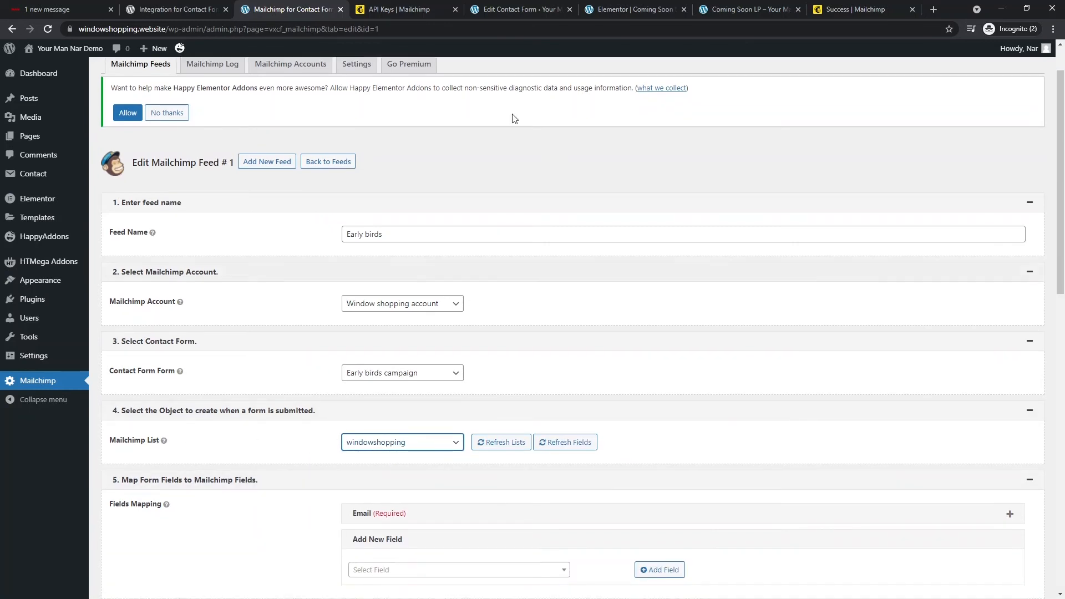
- Check the Mailchimp API keys page, then reconfirm windowshopping as the feed's list
{"action": "left_click", "coordinate": [405, 9]}
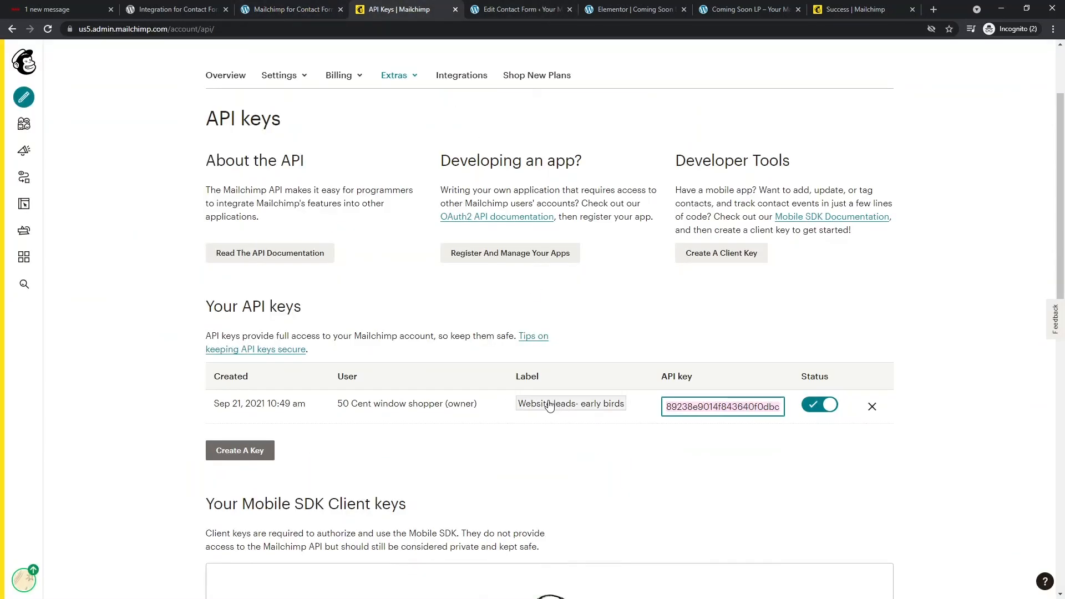
{"action": "left_click", "coordinate": [304, 5]}
{"action": "left_click", "coordinate": [411, 449]}
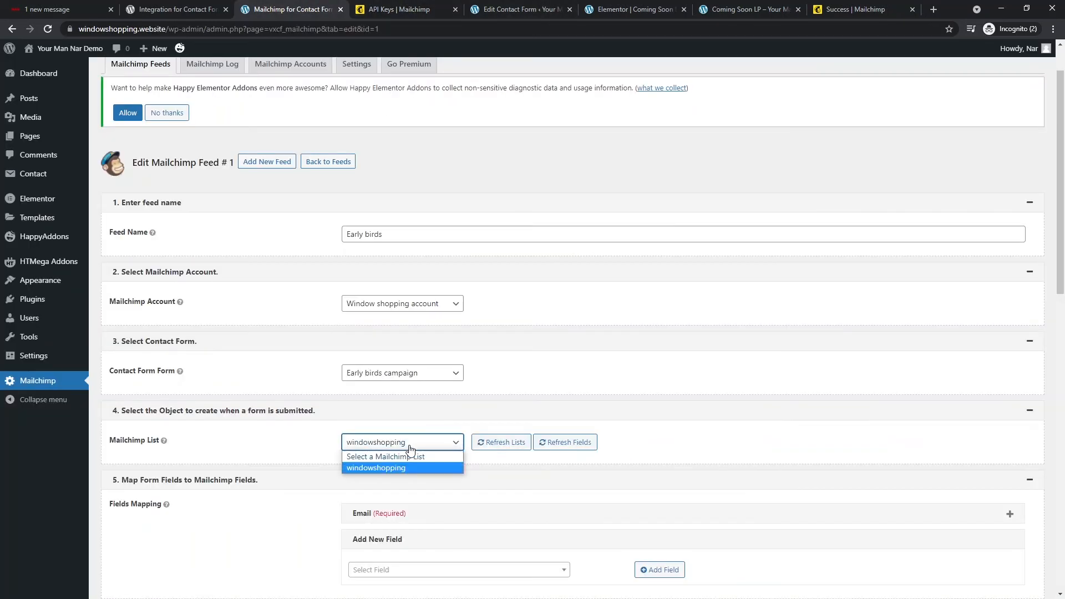
{"action": "left_click", "coordinate": [411, 473]}
{"action": "scroll", "coordinate": [494, 420], "scroll_direction": "down", "scroll_amount": 2}
- Add a First Name mapping filled from the form's Your Name field
{"action": "scroll", "coordinate": [494, 419], "scroll_direction": "down", "scroll_amount": 3}
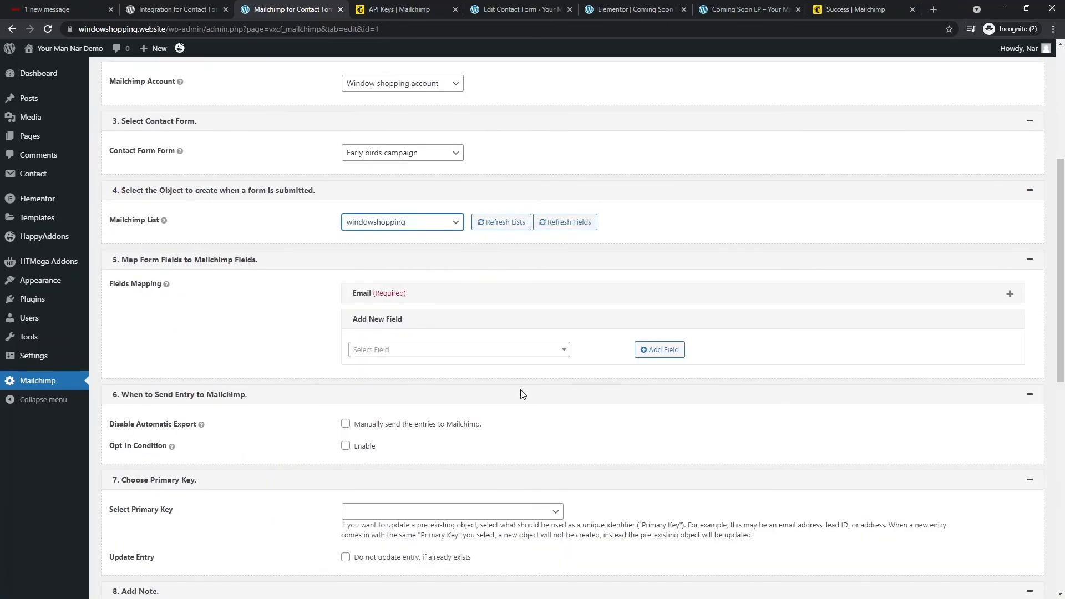
{"action": "left_click", "coordinate": [412, 296]}
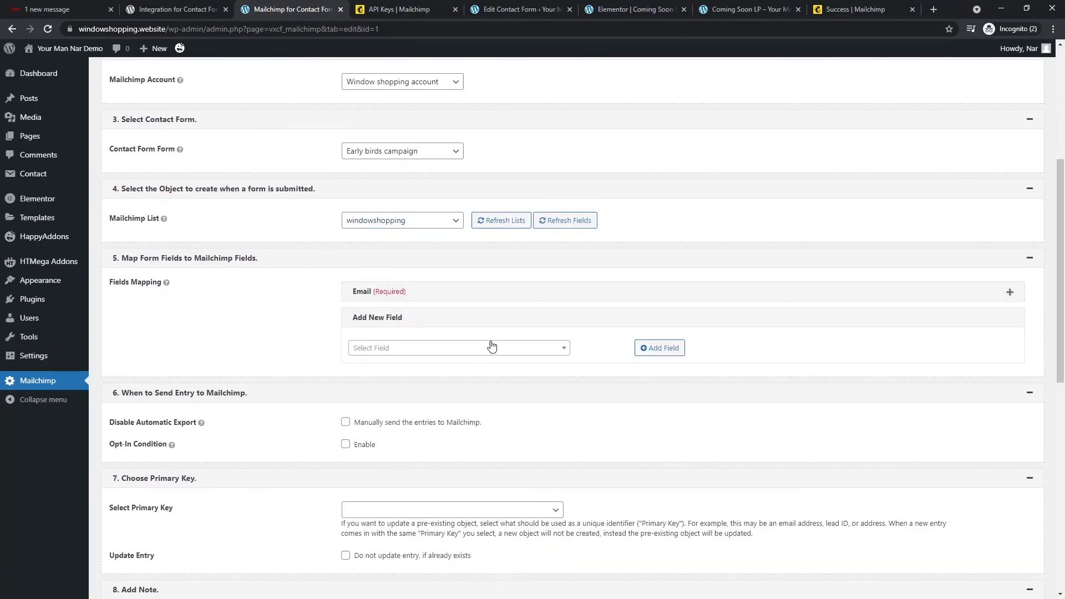
{"action": "left_click", "coordinate": [430, 348]}
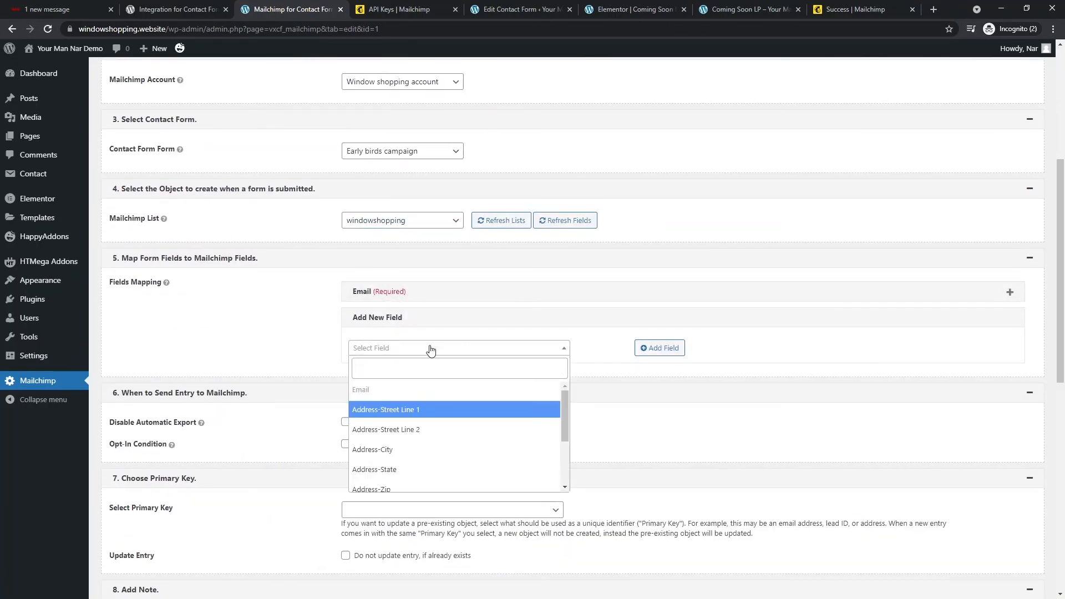
{"action": "left_click", "coordinate": [412, 375]}
{"action": "type", "text": "na"}
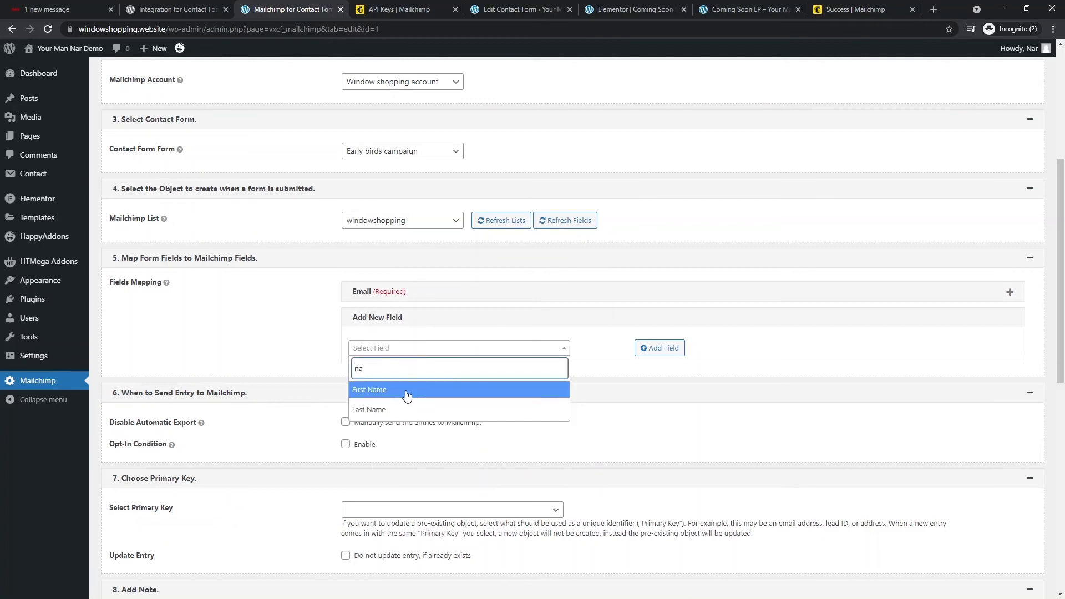
{"action": "left_click", "coordinate": [407, 391]}
{"action": "left_click", "coordinate": [677, 352]}
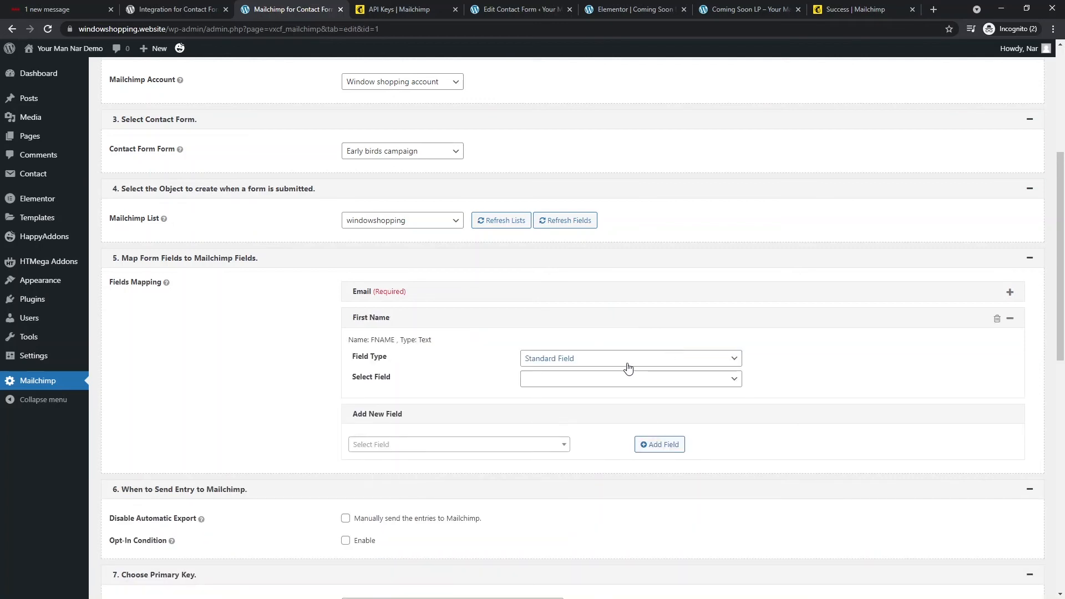
{"action": "left_click", "coordinate": [607, 365]}
{"action": "left_click", "coordinate": [606, 370]}
{"action": "left_click", "coordinate": [582, 383]}
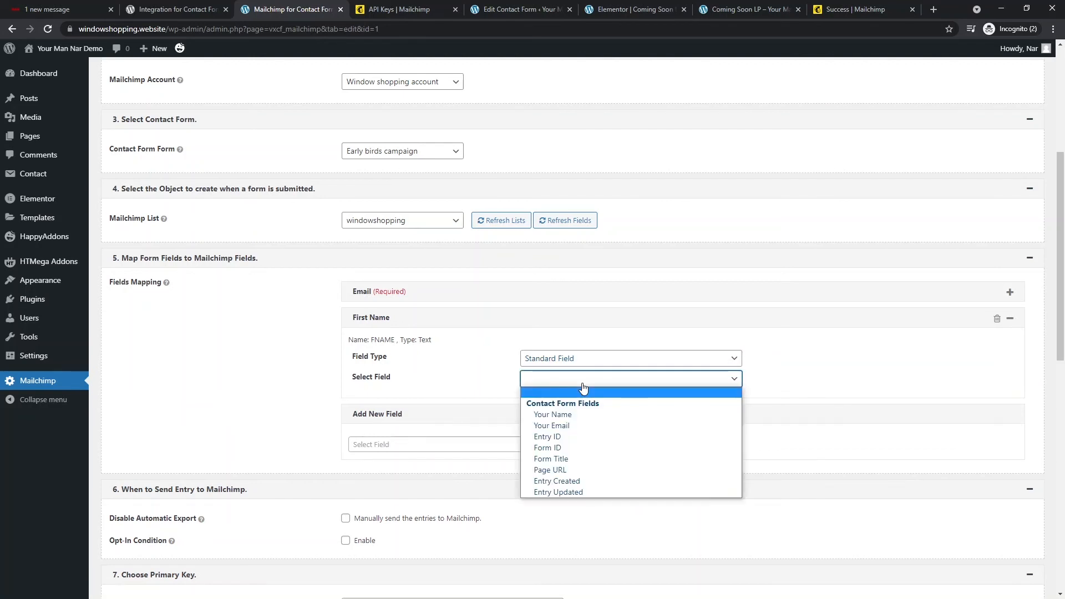
{"action": "left_click", "coordinate": [587, 417]}
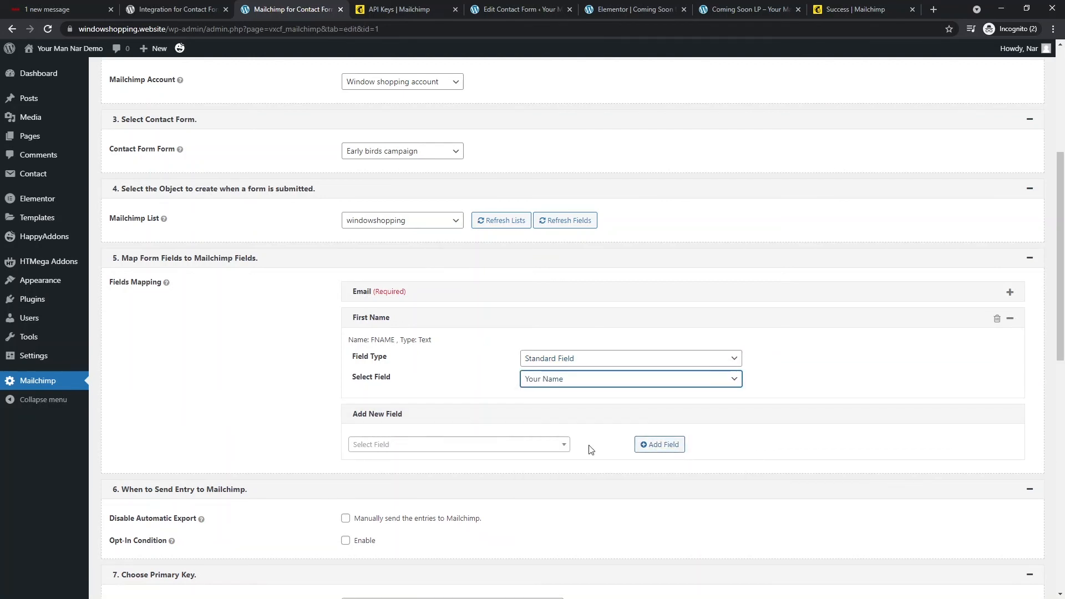
- Map the required Email field to the form's Your Email field
{"action": "left_click", "coordinate": [528, 445]}
{"action": "type", "text": "em"}
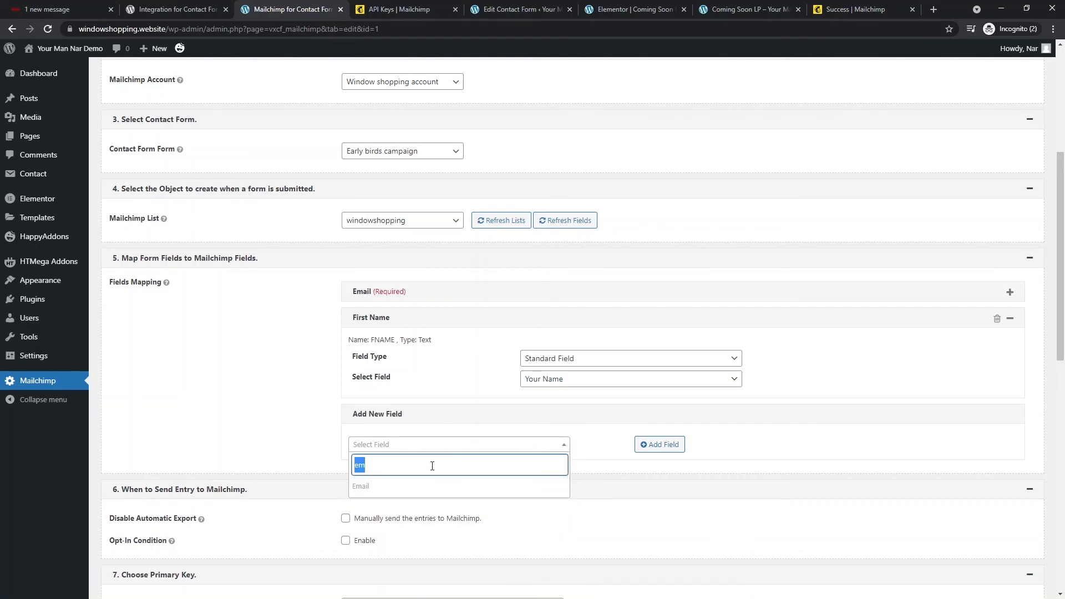
{"action": "left_click", "coordinate": [310, 361]}
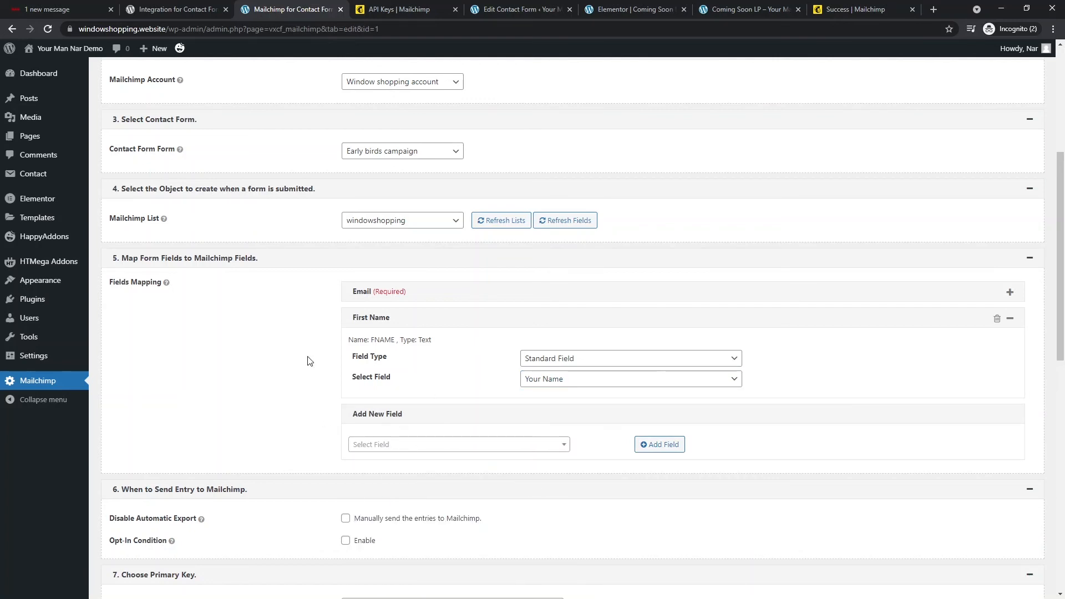
{"action": "left_click", "coordinate": [1010, 296]}
{"action": "left_click", "coordinate": [613, 353]}
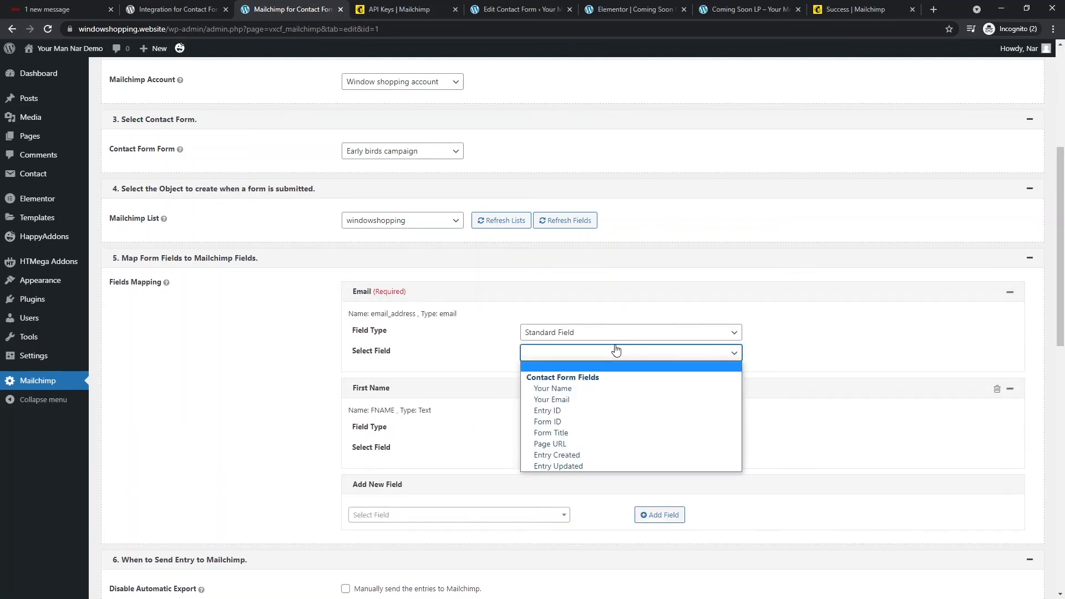
{"action": "left_click", "coordinate": [579, 400]}
- Save the Early birds feed and go to the coming-soon page preview
{"action": "scroll", "coordinate": [333, 399], "scroll_direction": "down", "scroll_amount": 6}
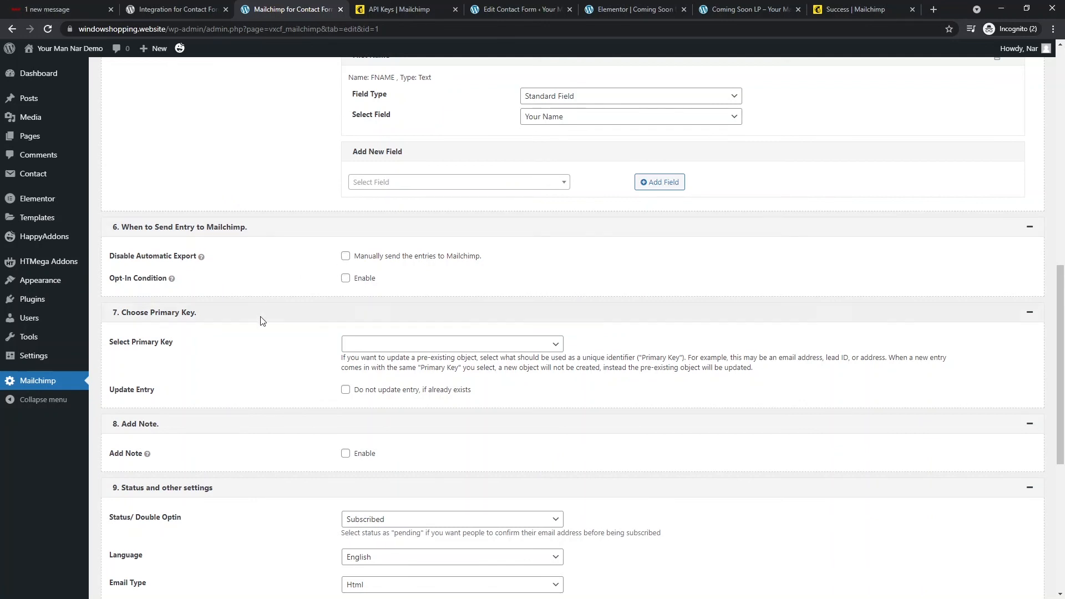
{"action": "scroll", "coordinate": [170, 296], "scroll_direction": "down", "scroll_amount": 2}
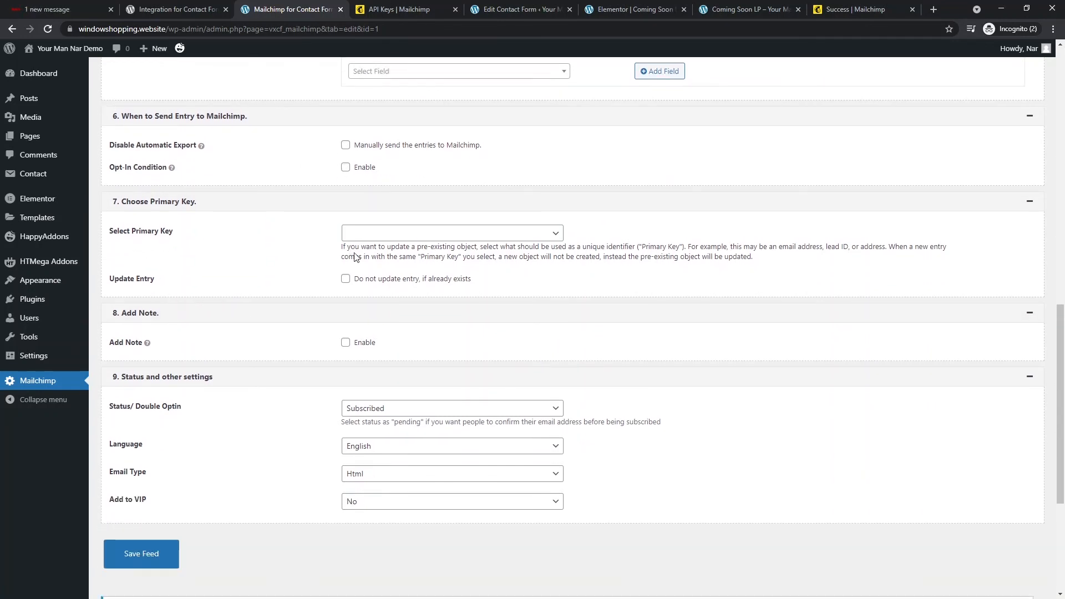
{"action": "scroll", "coordinate": [272, 332], "scroll_direction": "down", "scroll_amount": 1}
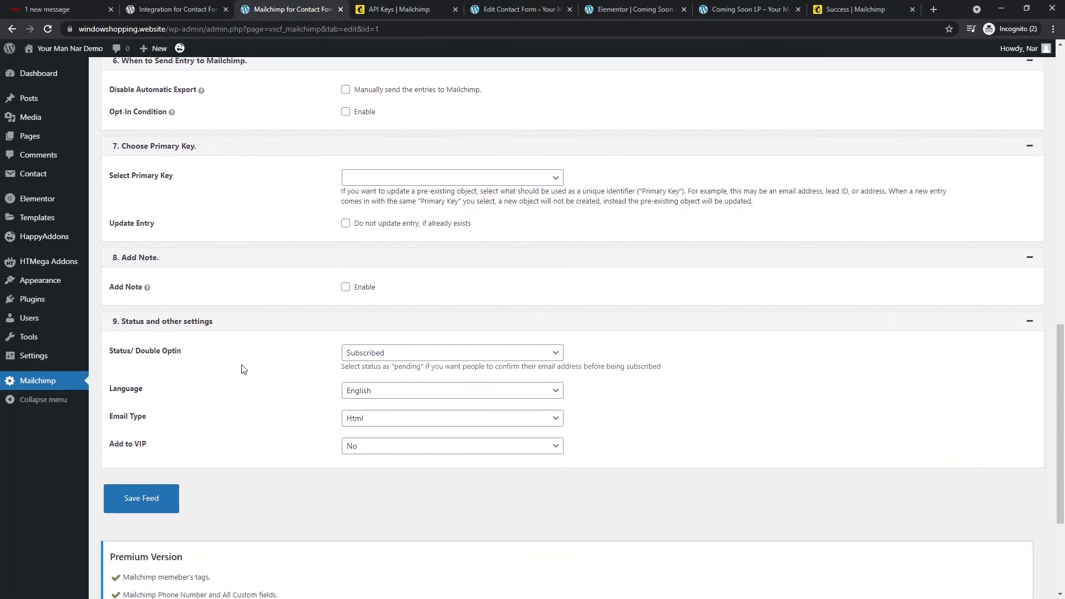
{"action": "scroll", "coordinate": [242, 377], "scroll_direction": "down", "scroll_amount": 1}
{"action": "scroll", "coordinate": [243, 377], "scroll_direction": "down", "scroll_amount": 1}
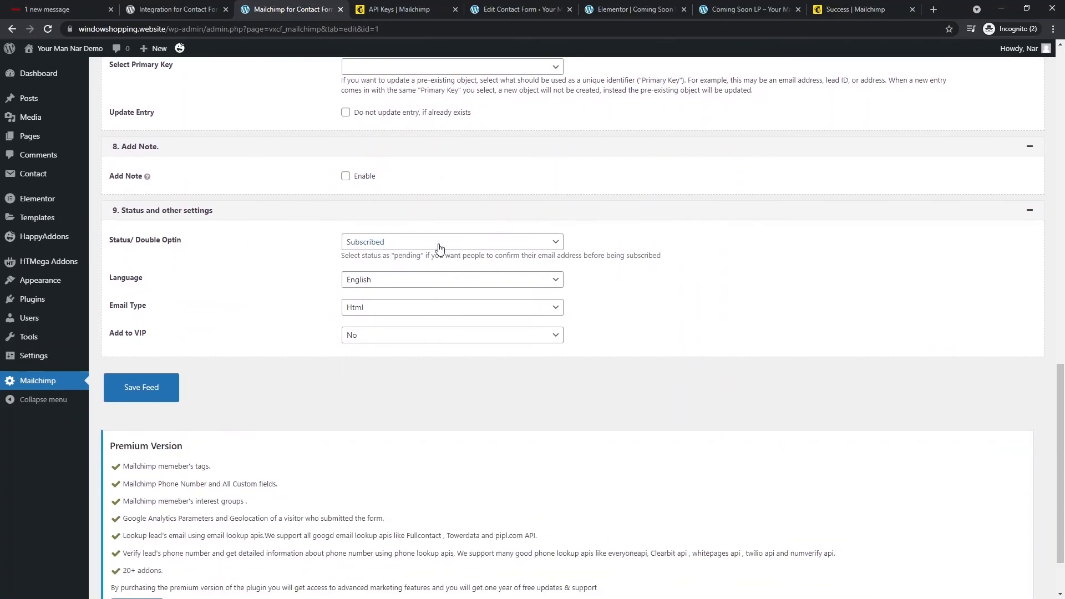
{"action": "left_click", "coordinate": [141, 395]}
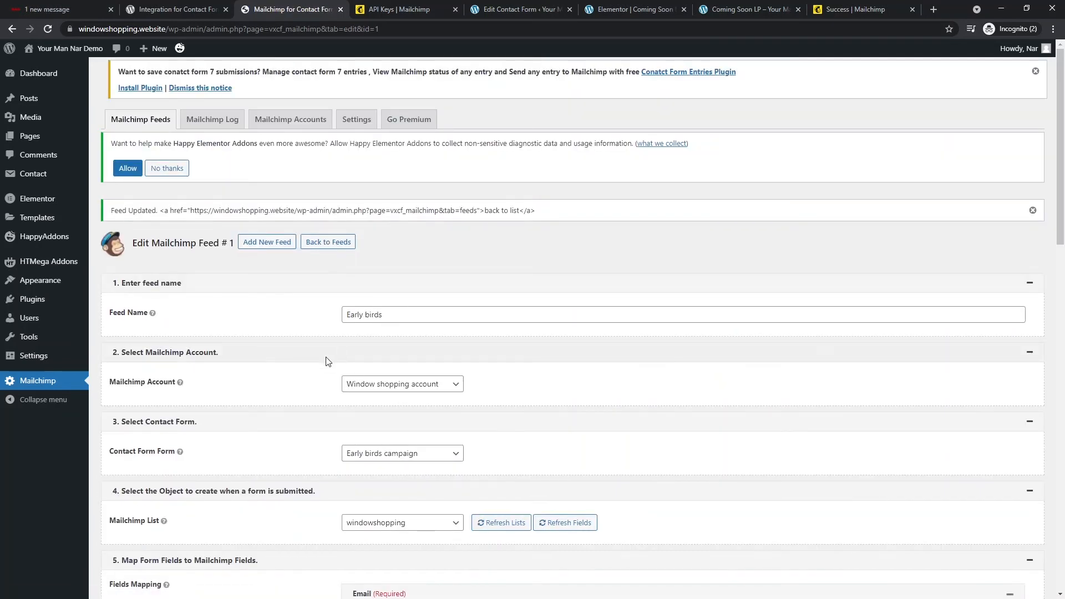
{"action": "left_click", "coordinate": [721, 9]}
{"action": "left_click", "coordinate": [708, 26]}
- Reload the Coming Soon LP preview and jump to the Get 10% discount now form
{"action": "key", "text": "Return"}
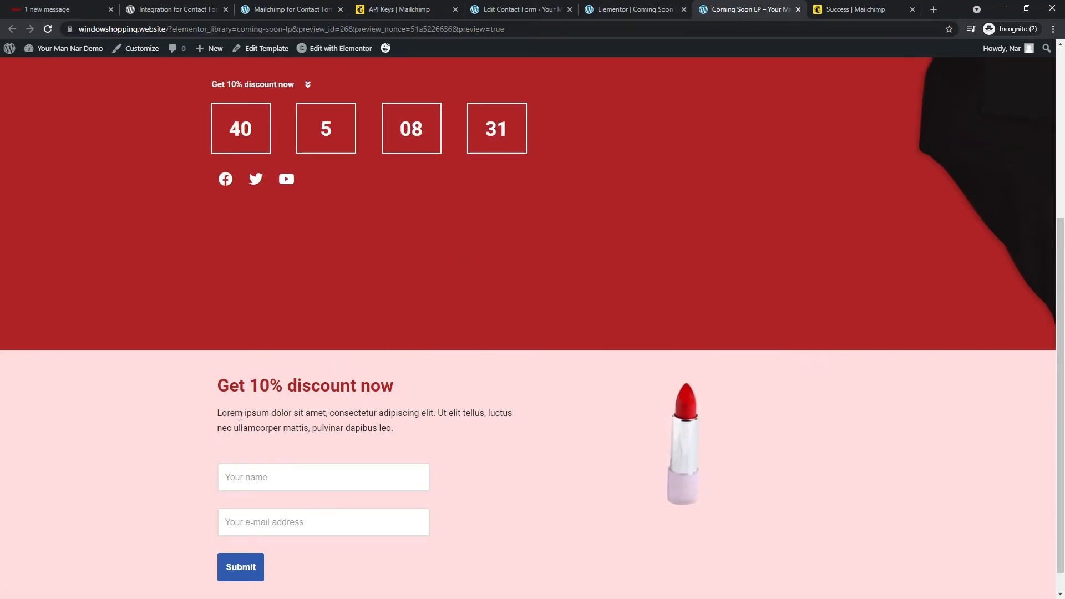
{"action": "scroll", "coordinate": [241, 418], "scroll_direction": "down", "scroll_amount": 1}
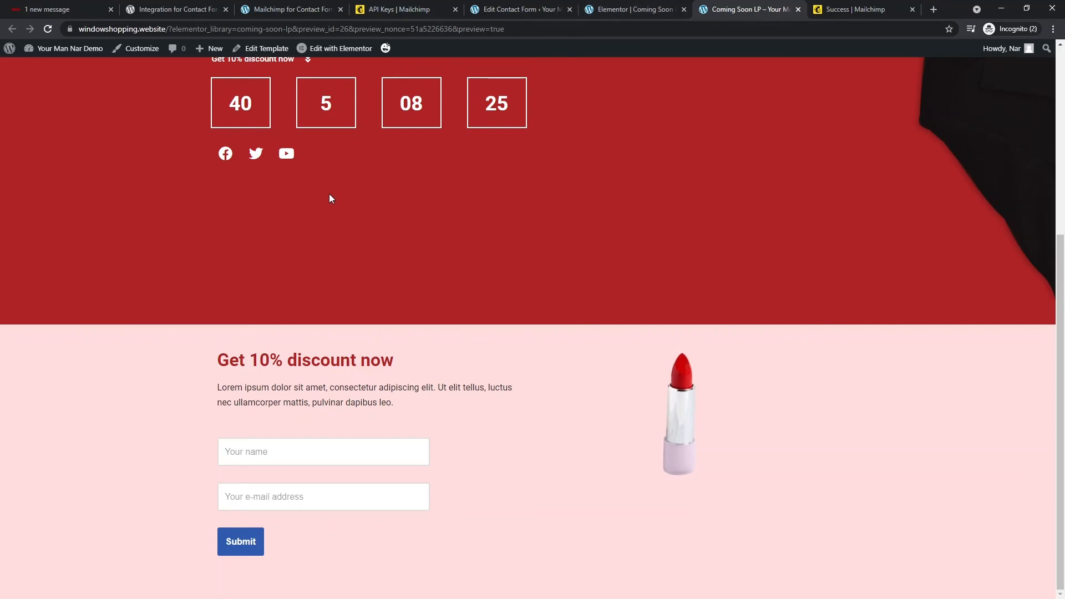
{"action": "scroll", "coordinate": [331, 193], "scroll_direction": "up", "scroll_amount": 5}
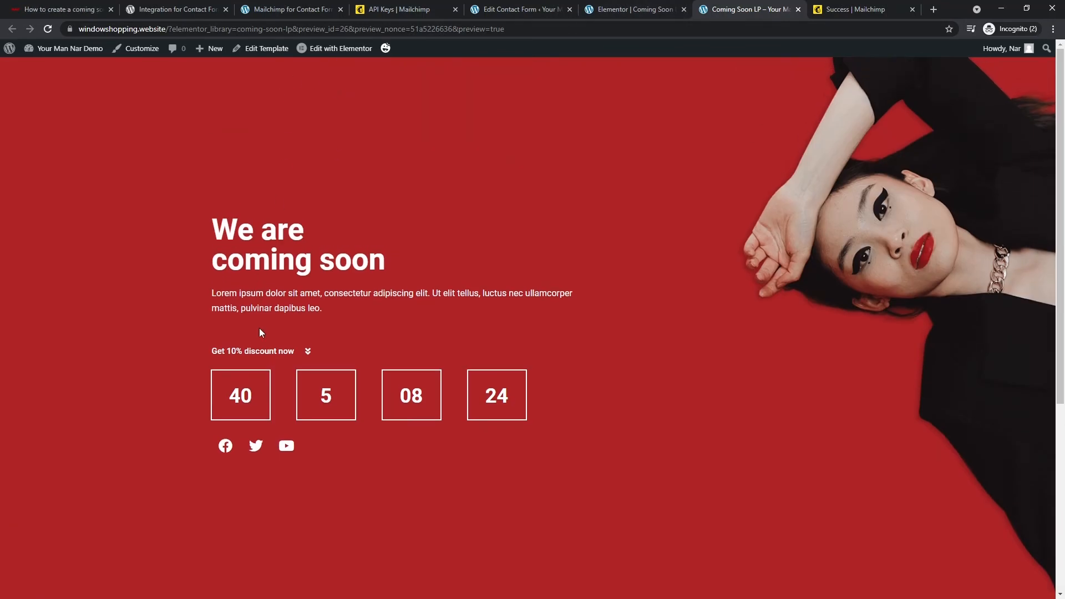
{"action": "left_click", "coordinate": [276, 358]}
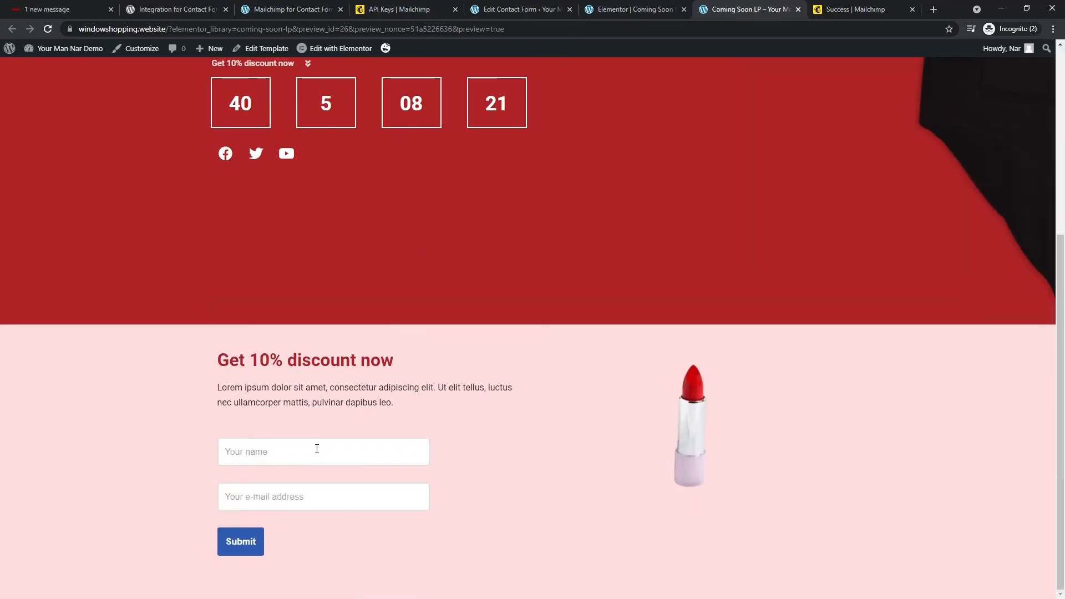
- Fill the discount form with a test name and e-mail address and submit it
{"action": "left_click", "coordinate": [317, 448]}
{"action": "type", "text": "Nar"}
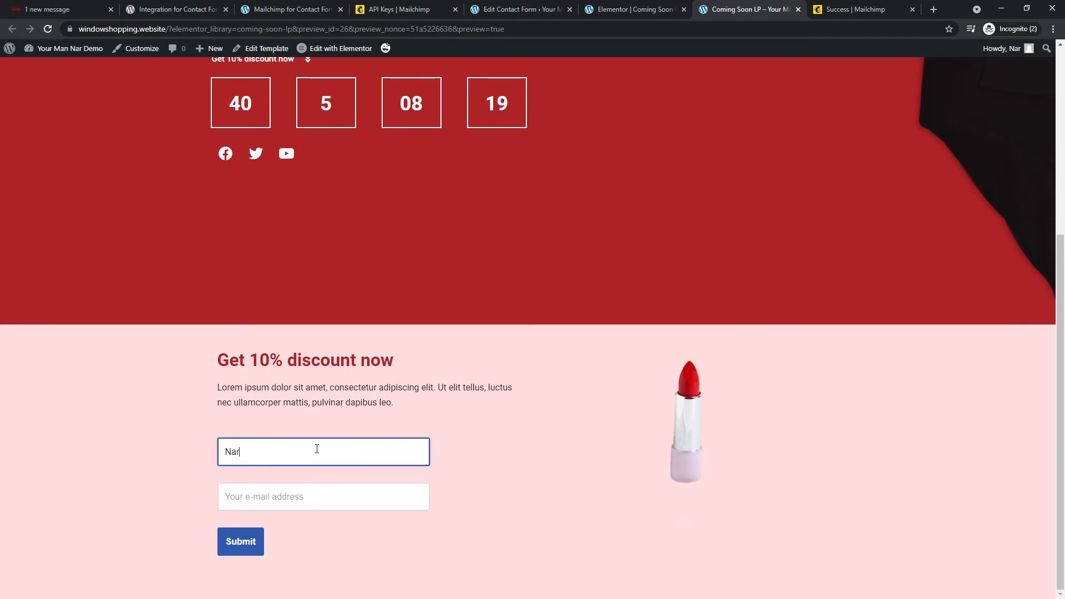
{"action": "key", "text": "Tab"}
{"action": "type", "text": "5"}
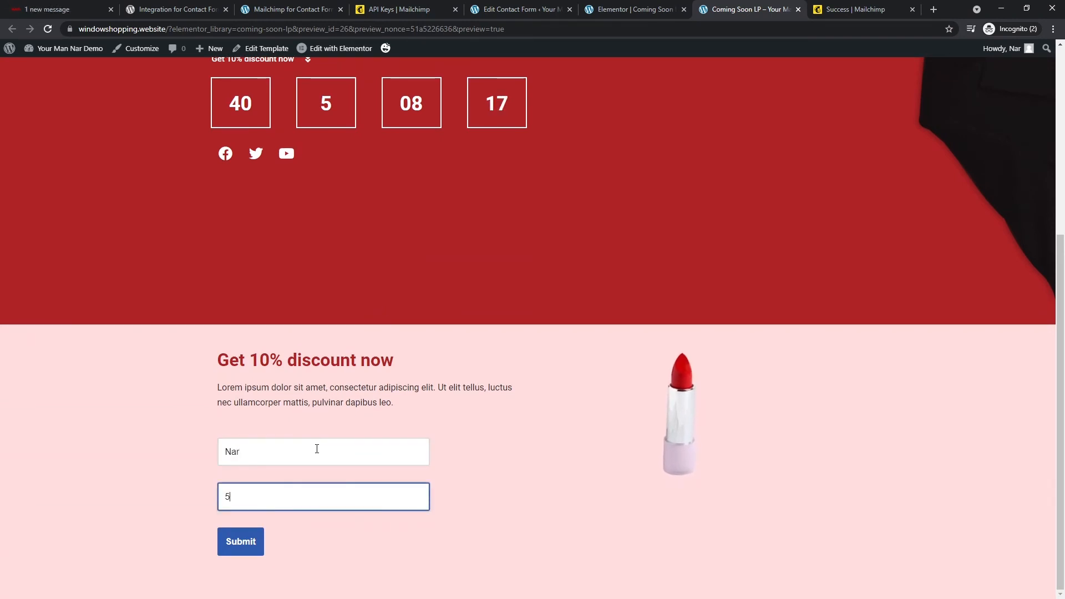
{"action": "type", "text": "0cent"}
{"action": "key", "text": "ctrl+a"}
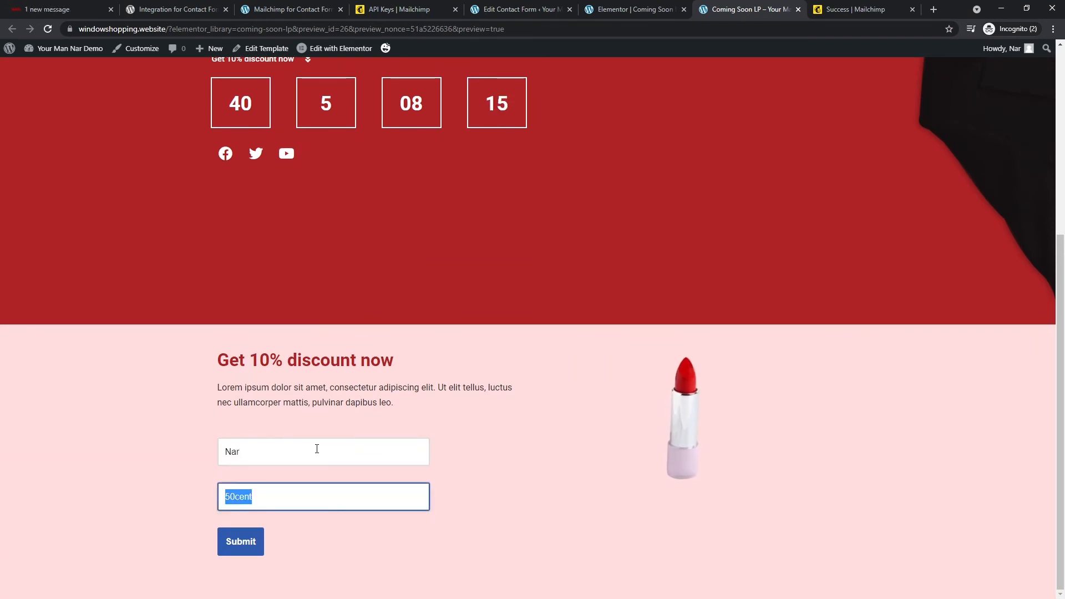
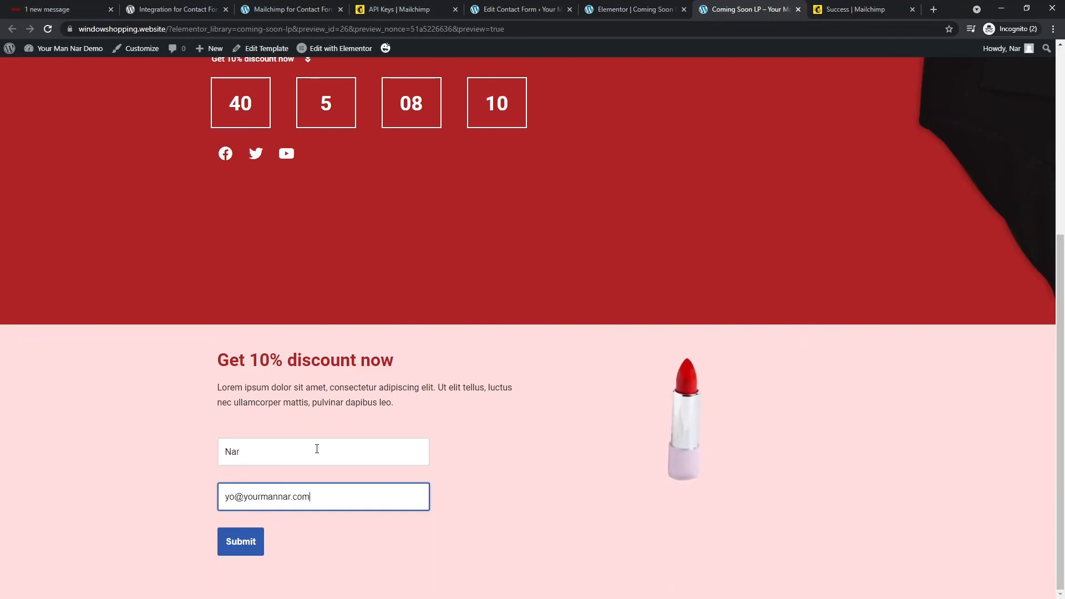
{"action": "left_click", "coordinate": [240, 546]}
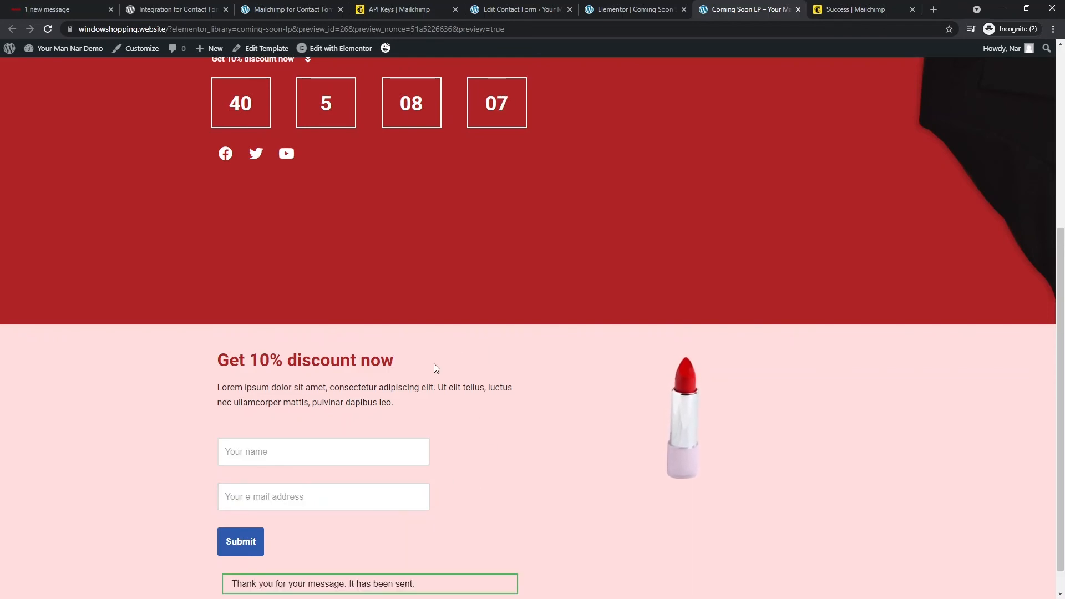
{"action": "scroll", "coordinate": [328, 532], "scroll_direction": "down", "scroll_amount": 1}
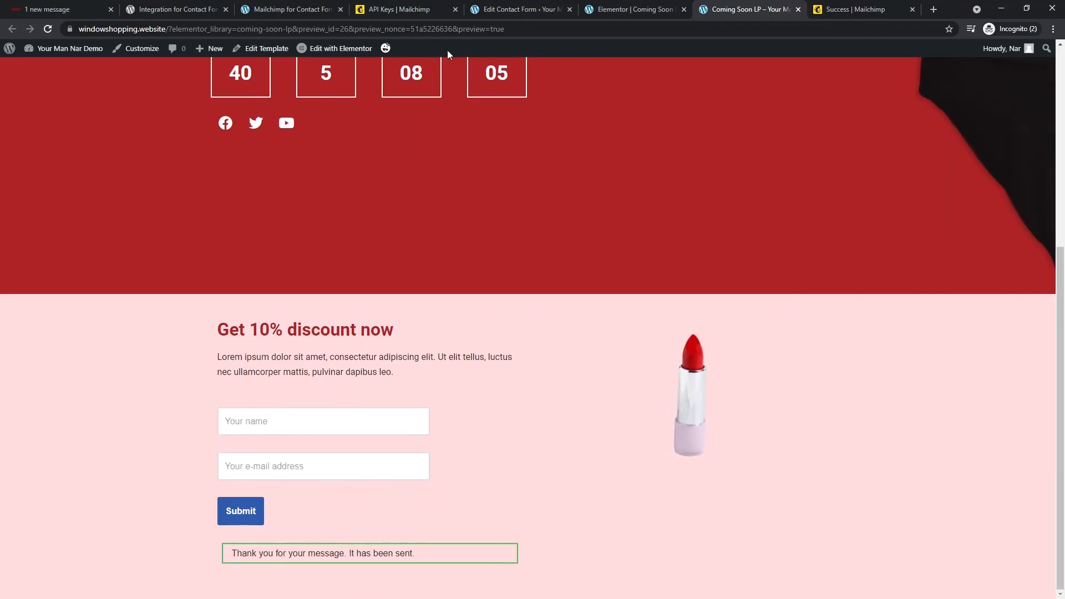
{"action": "left_click", "coordinate": [414, 9]}
- Reload Mailchimp and open the windowshopping audience dashboard
{"action": "left_click", "coordinate": [416, 25]}
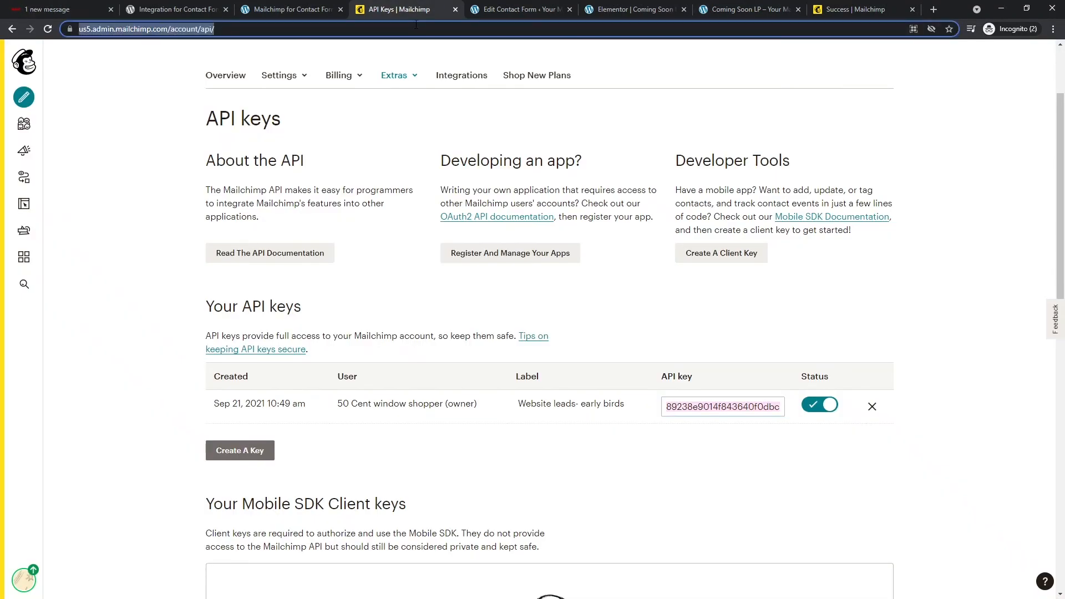
{"action": "key", "text": "Return"}
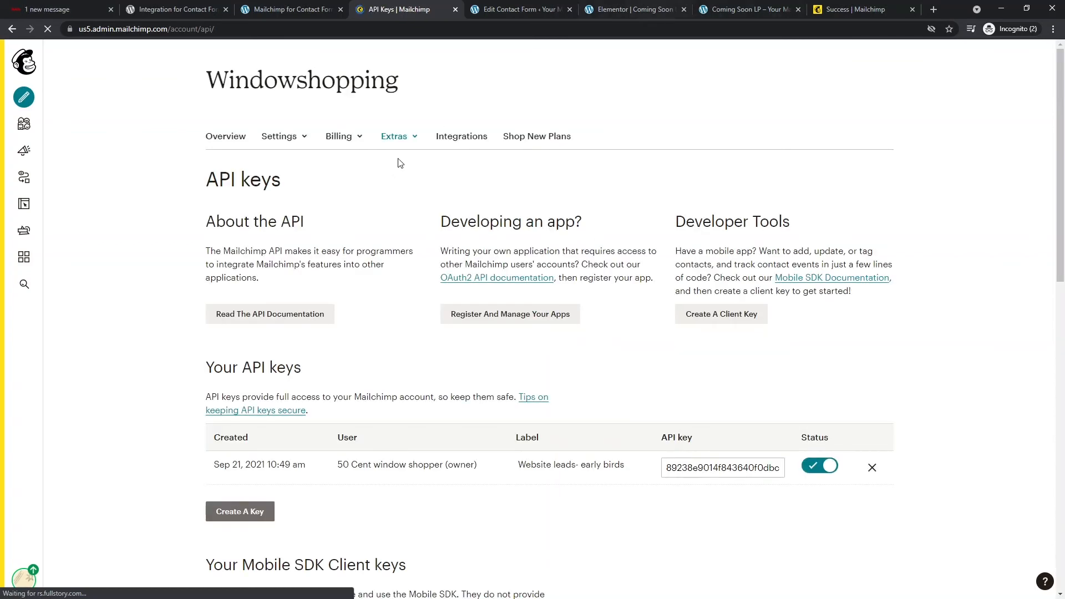
{"action": "scroll", "coordinate": [335, 297], "scroll_direction": "down", "scroll_amount": 4}
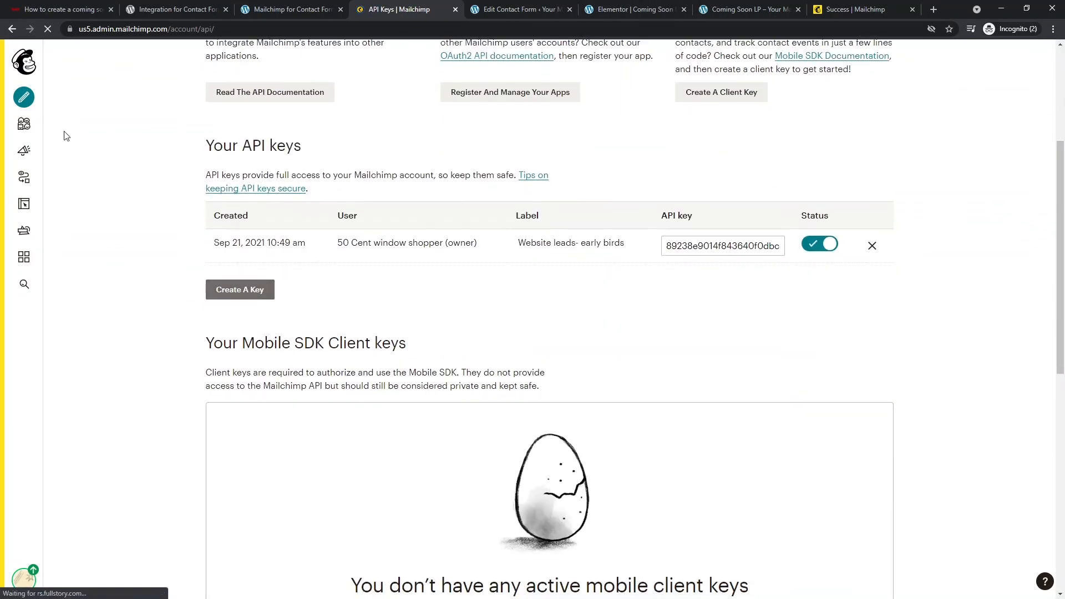
{"action": "left_click", "coordinate": [23, 124]}
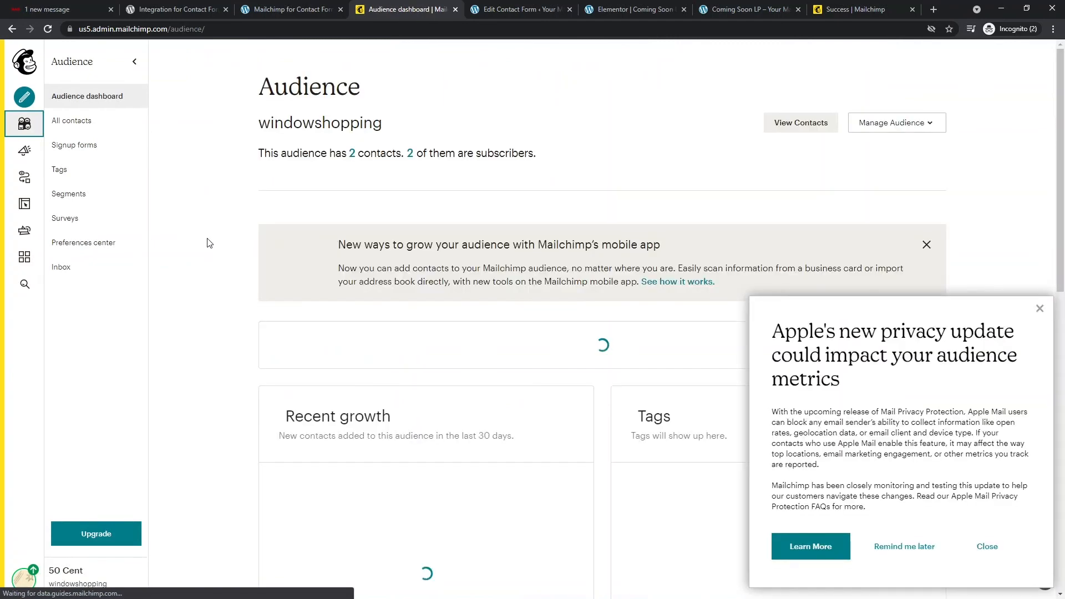
{"action": "scroll", "coordinate": [557, 363], "scroll_direction": "down", "scroll_amount": 4}
{"action": "scroll", "coordinate": [561, 359], "scroll_direction": "down", "scroll_amount": 5}
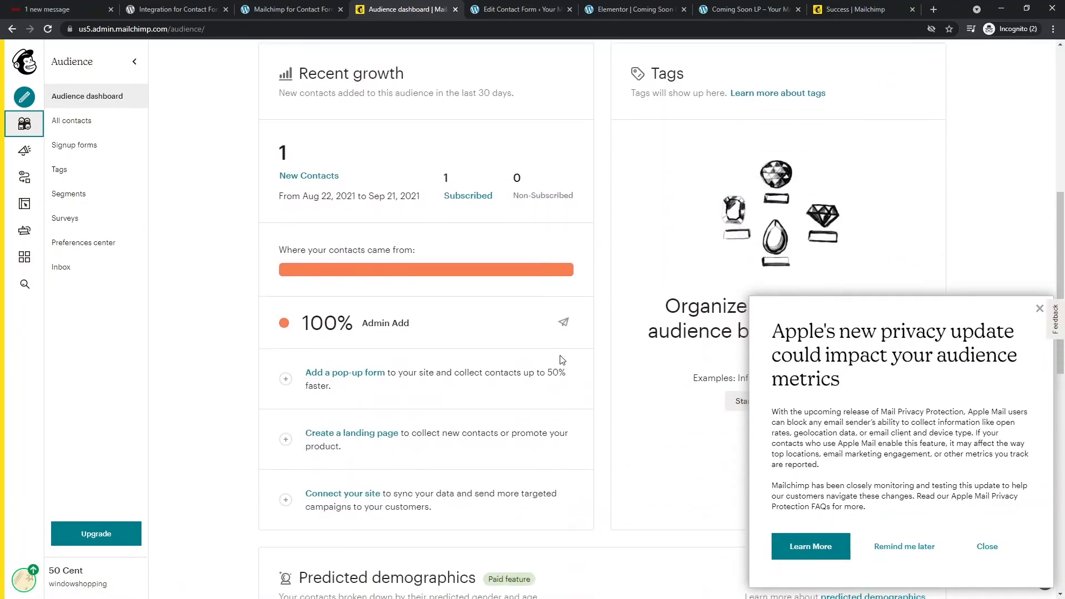
- Review the two subscribed contacts, including the new Website leads- early birds signup, then return to WordPress
{"action": "left_click", "coordinate": [1037, 310]}
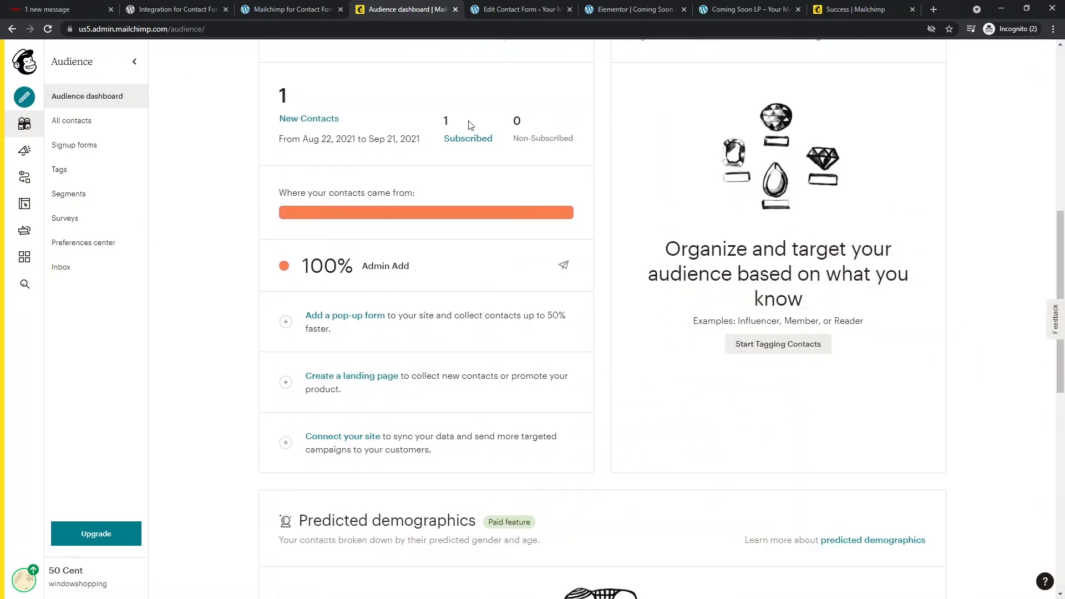
{"action": "left_click", "coordinate": [468, 139]}
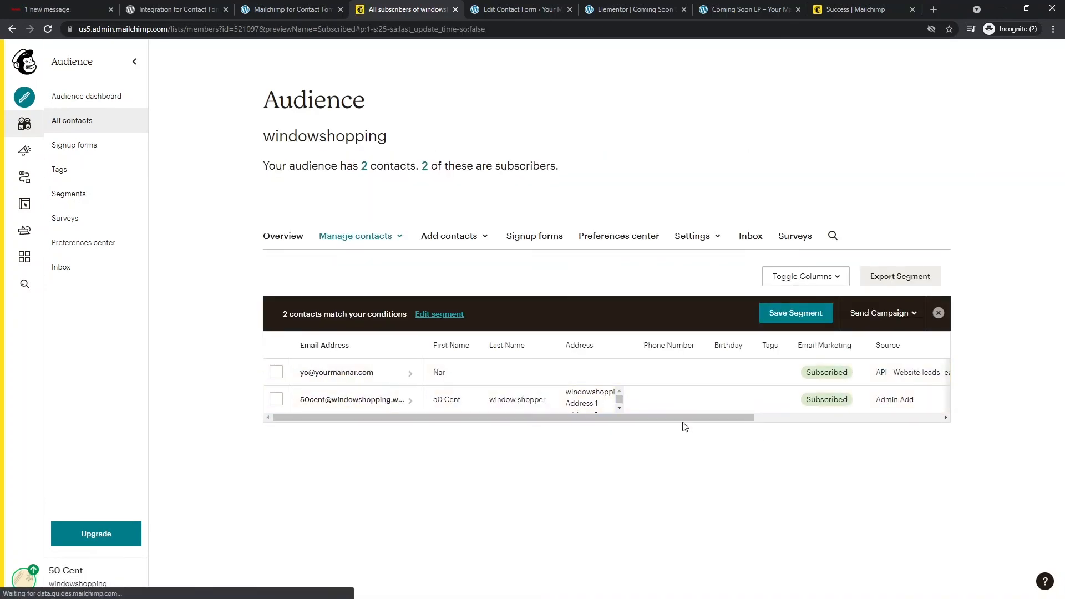
{"action": "left_click_drag", "start_coordinate": [697, 418], "coordinate": [527, 431]}
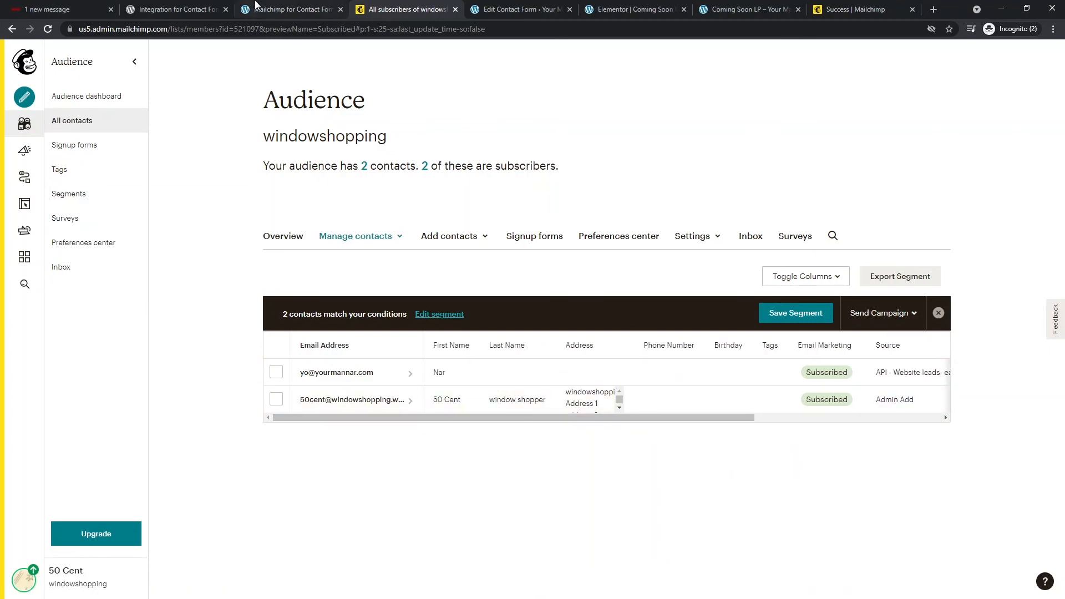
{"action": "left_click", "coordinate": [266, 9]}
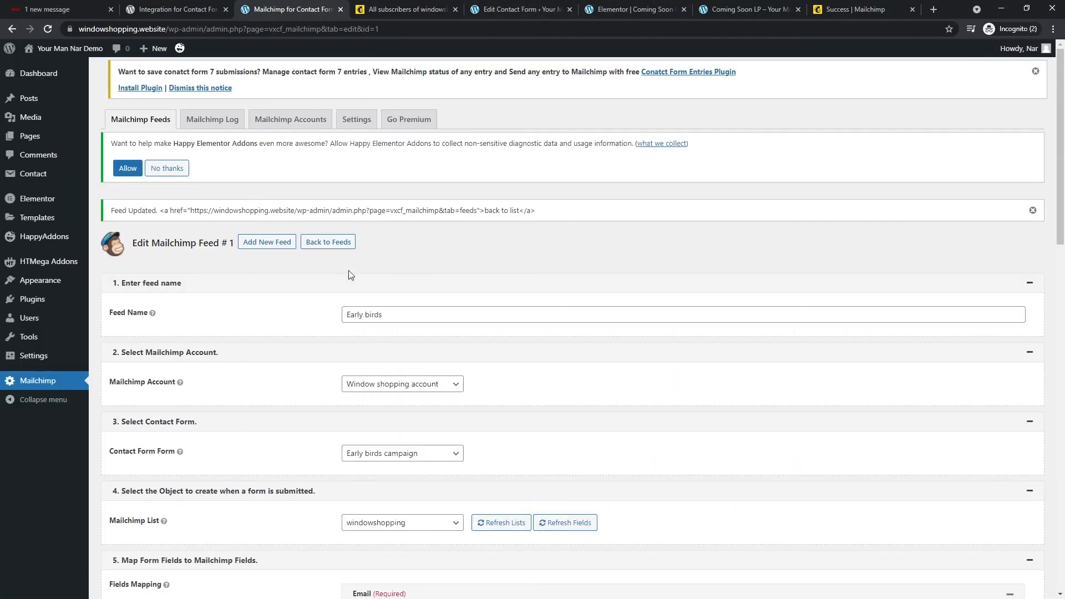
- Trim the Coming Soon LP preview address to the bare domain and load the plain home page
{"action": "left_click", "coordinate": [744, 9]}
{"action": "left_click_drag", "start_coordinate": [167, 29], "coordinate": [561, 37]}
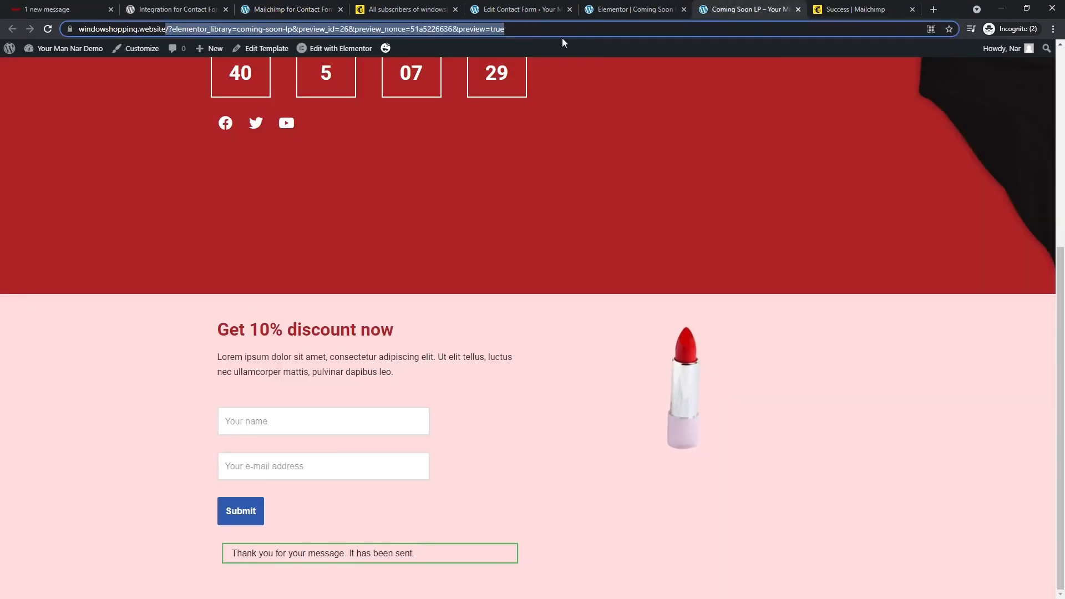
{"action": "key", "text": "Delete"}
{"action": "key", "text": "Return"}
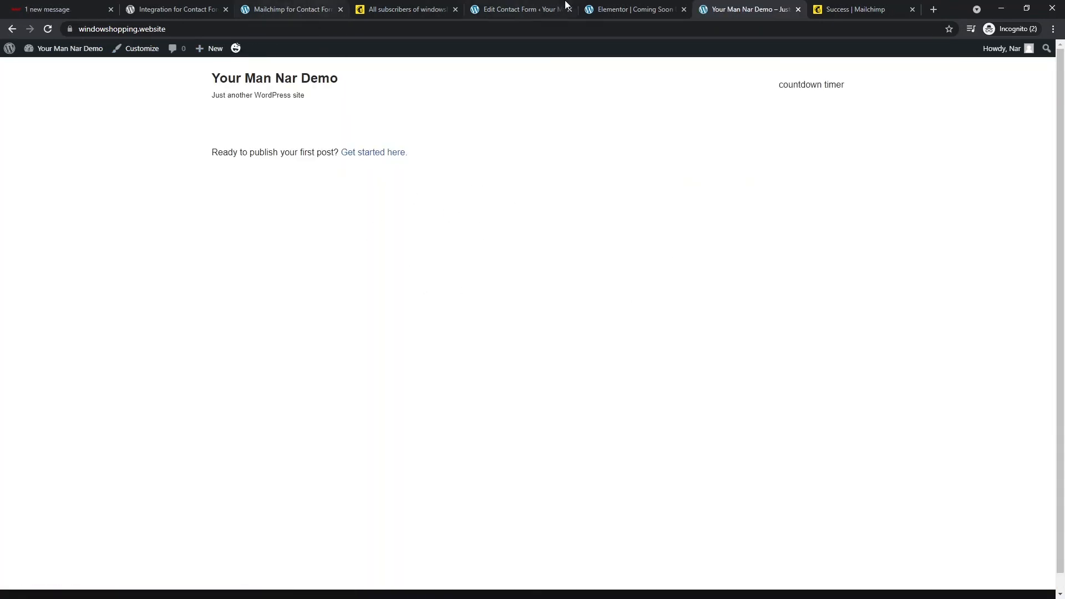
- Go to Elementor > Tools in the WordPress admin
{"action": "left_click", "coordinate": [606, 9]}
{"action": "left_click", "coordinate": [547, 9]}
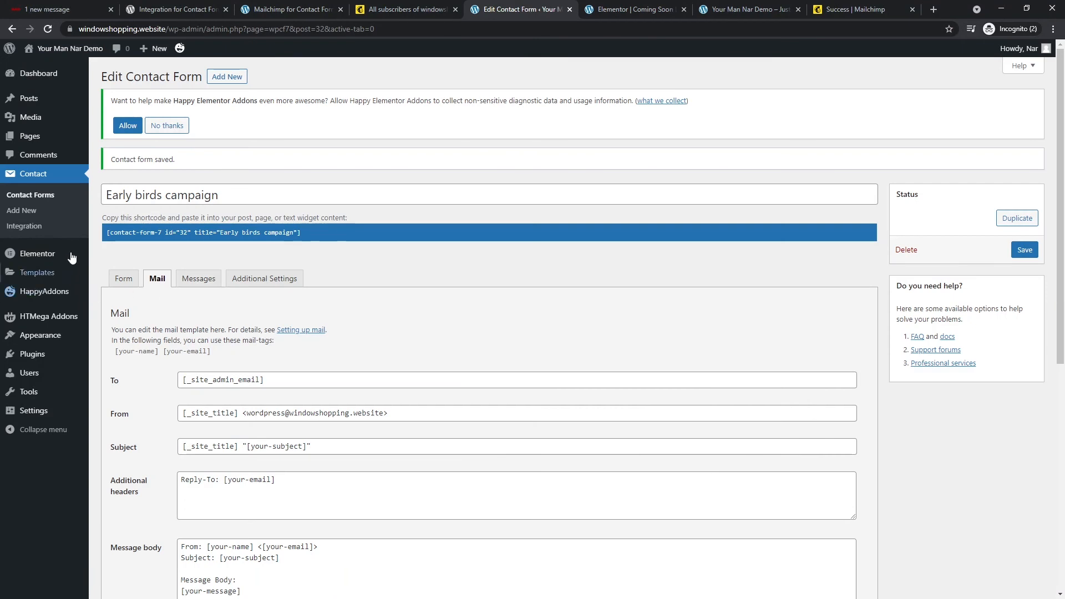
{"action": "mouse_move", "coordinate": [51, 258]}
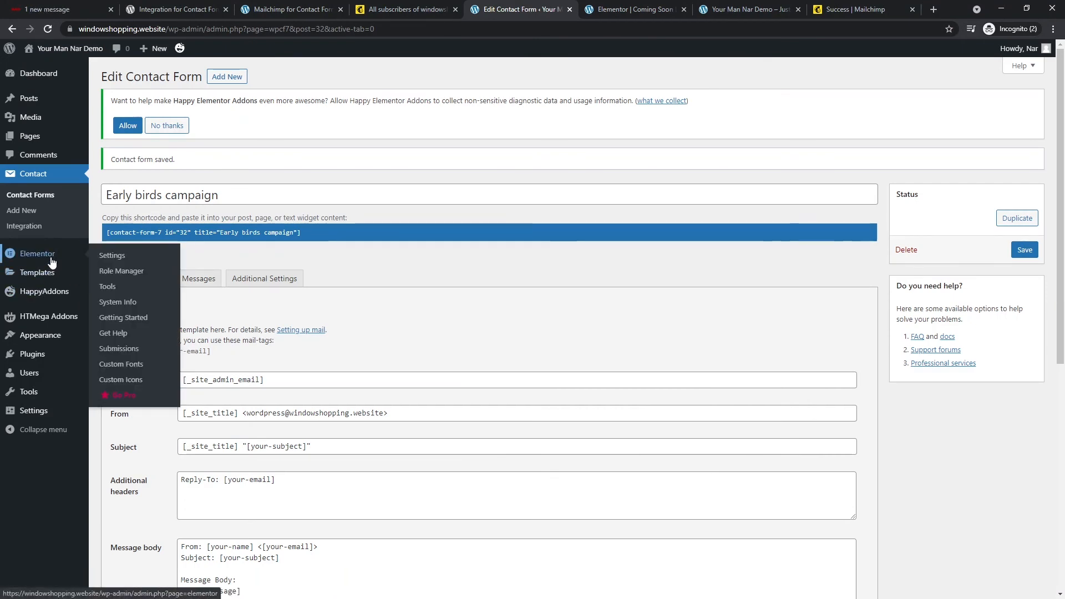
{"action": "left_click", "coordinate": [113, 289]}
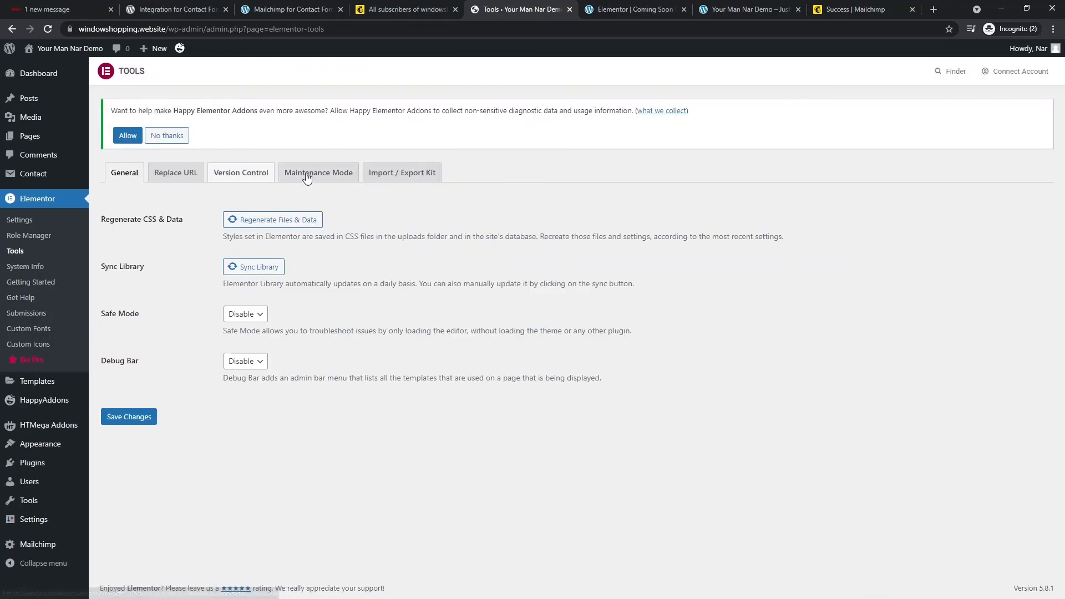
- On the Maintenance Mode tab, set Choose Mode to Coming Soon
{"action": "left_click", "coordinate": [306, 177]}
{"action": "left_click", "coordinate": [255, 259]}
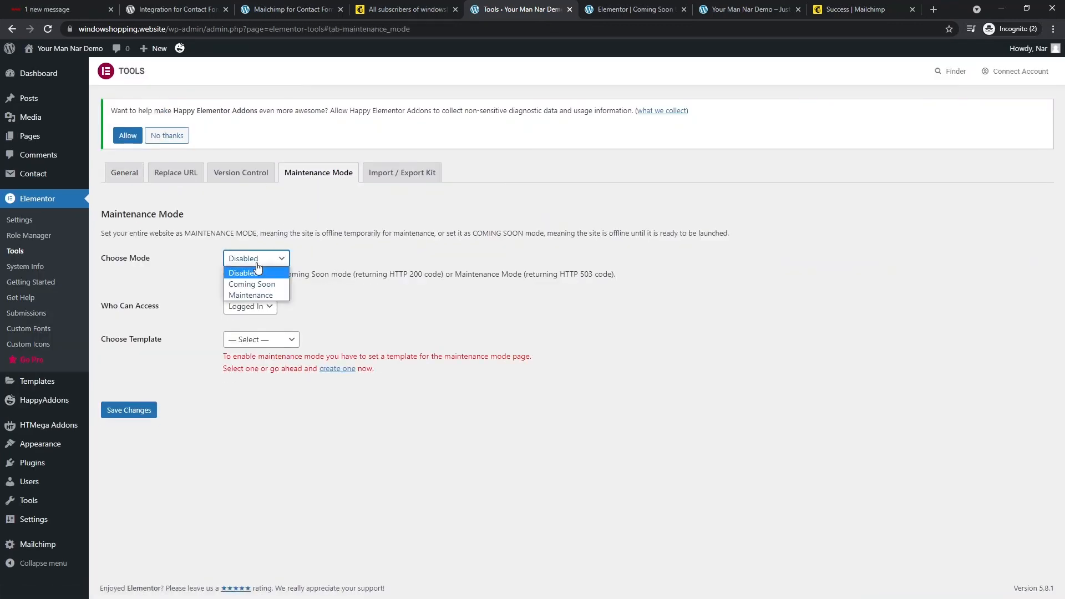
{"action": "left_click", "coordinate": [252, 284]}
{"action": "left_click", "coordinate": [255, 259]}
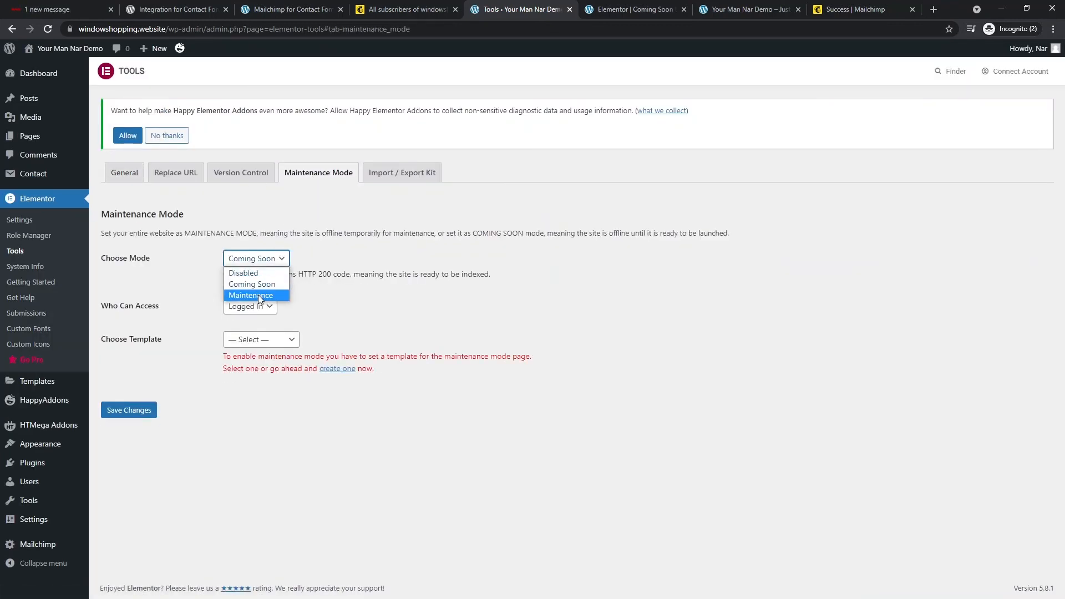
{"action": "left_click", "coordinate": [260, 295]}
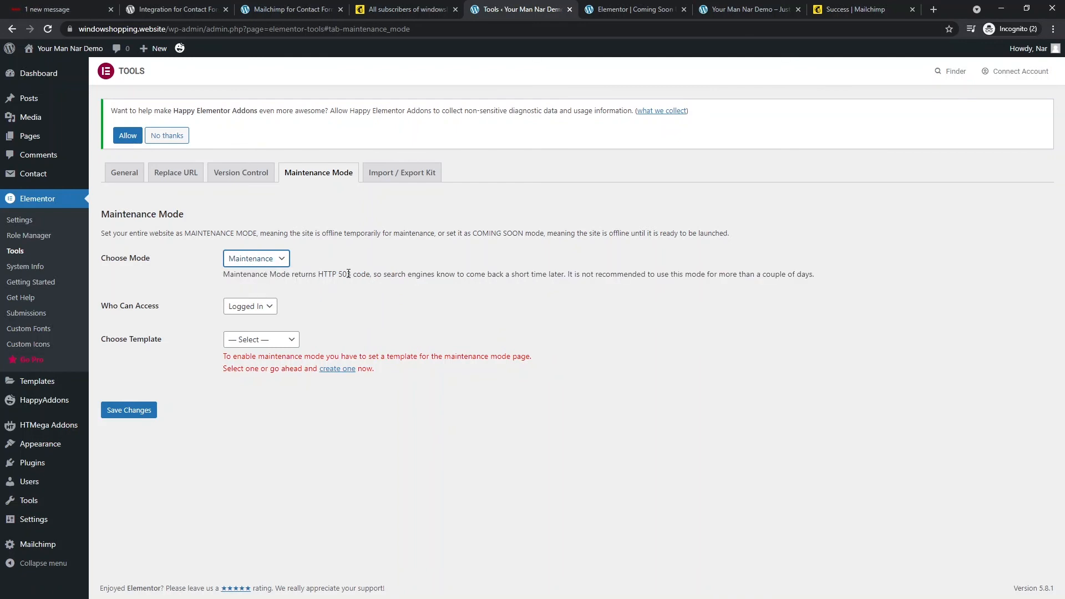
{"action": "left_click", "coordinate": [270, 261]}
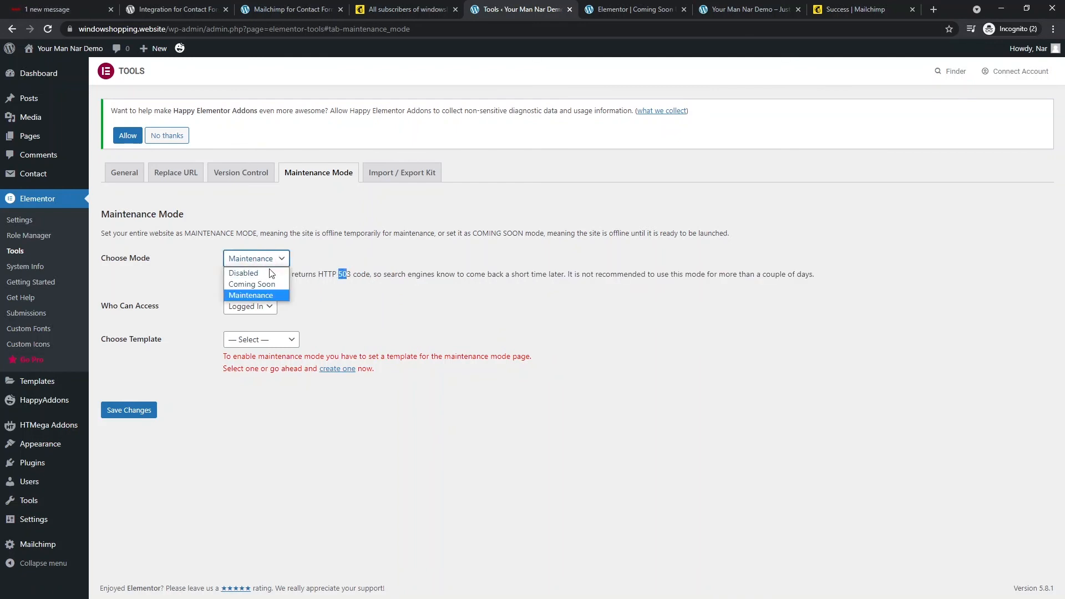
{"action": "left_click", "coordinate": [269, 284]}
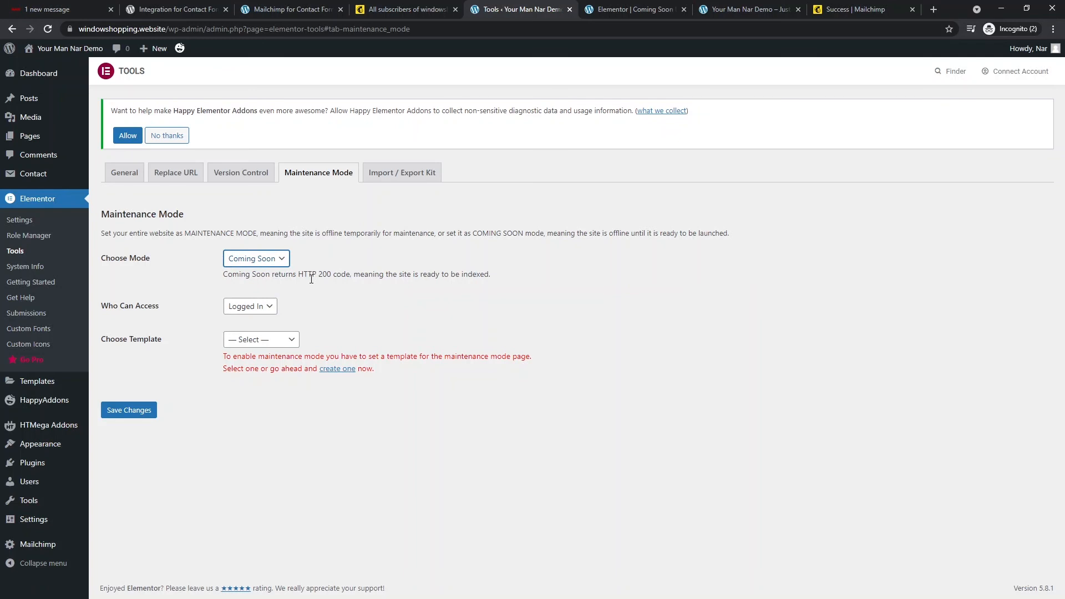
- Glance at the site's home page and the coming-soon page editor before continuing
{"action": "left_click", "coordinate": [750, 9]}
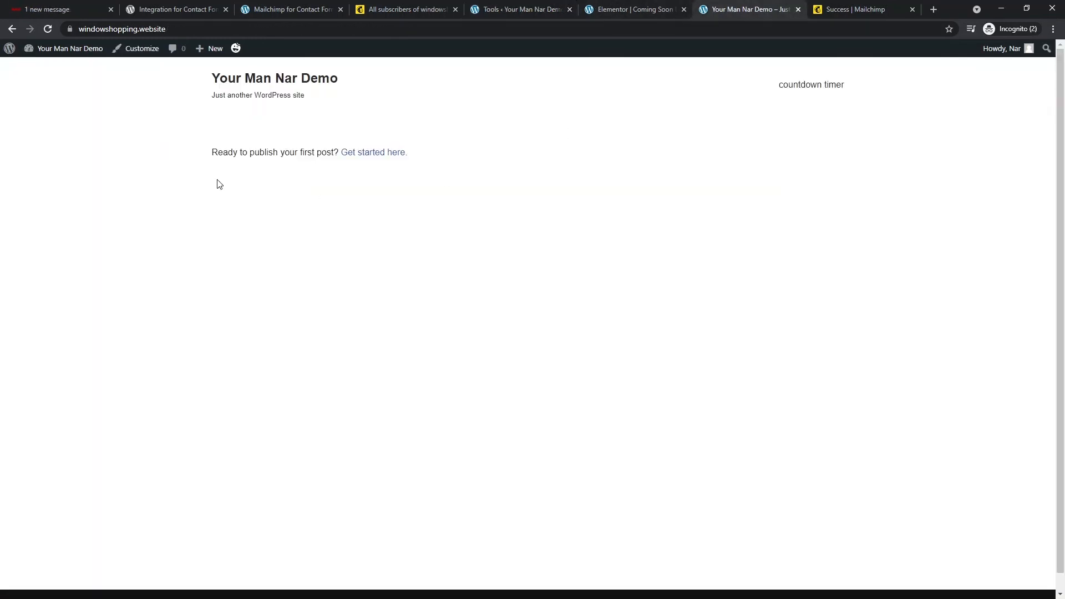
{"action": "left_click", "coordinate": [626, 11]}
{"action": "scroll", "coordinate": [355, 150], "scroll_direction": "up", "scroll_amount": 6}
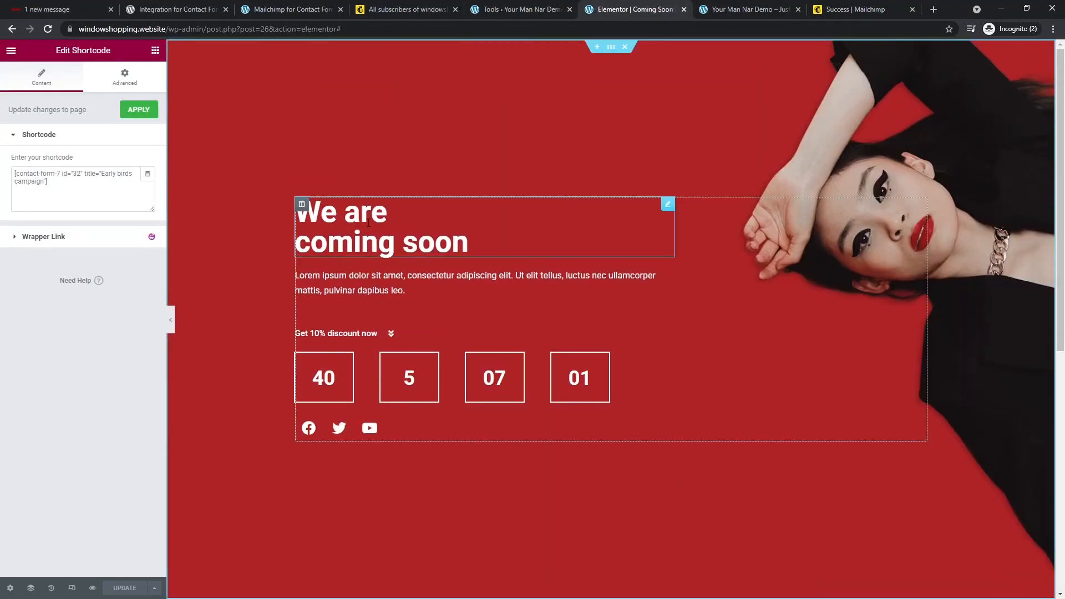
{"action": "scroll", "coordinate": [390, 308], "scroll_direction": "down", "scroll_amount": 4}
{"action": "scroll", "coordinate": [390, 312], "scroll_direction": "down", "scroll_amount": 4}
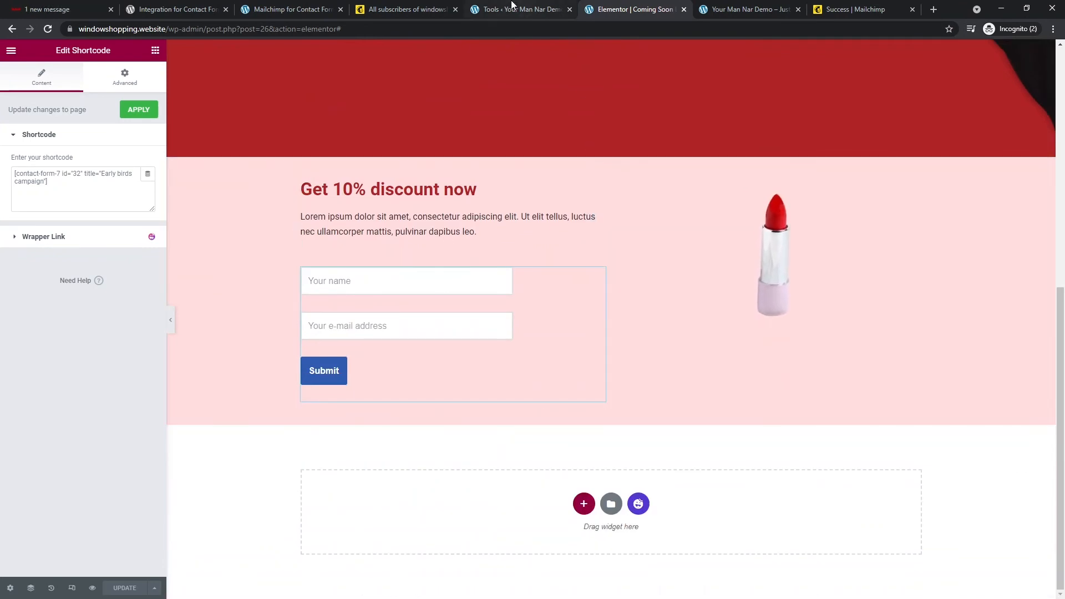
{"action": "left_click", "coordinate": [516, 10]}
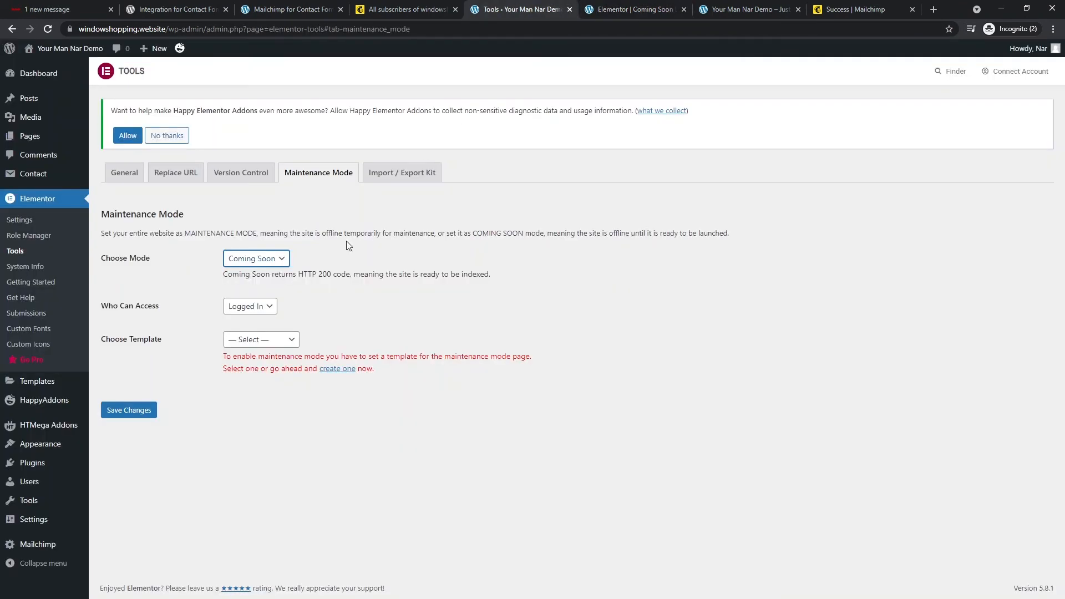
- Keep access to Logged In users, choose the Coming Soon LP template, and save the changes
{"action": "left_click", "coordinate": [260, 310]}
{"action": "left_click", "coordinate": [261, 314]}
{"action": "left_click", "coordinate": [261, 341]}
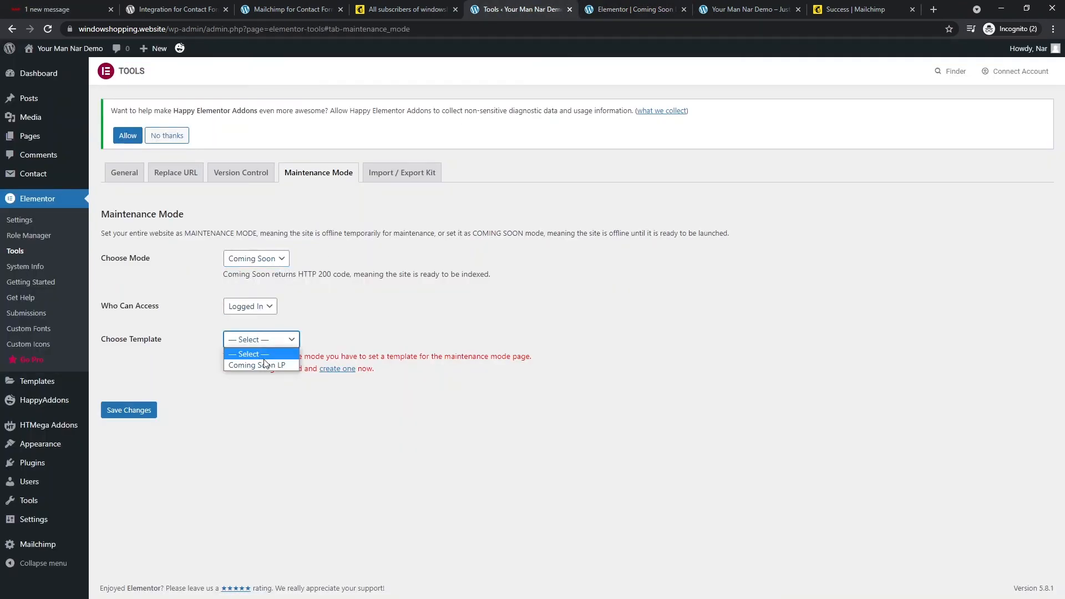
{"action": "left_click", "coordinate": [265, 364]}
{"action": "left_click", "coordinate": [632, 10]}
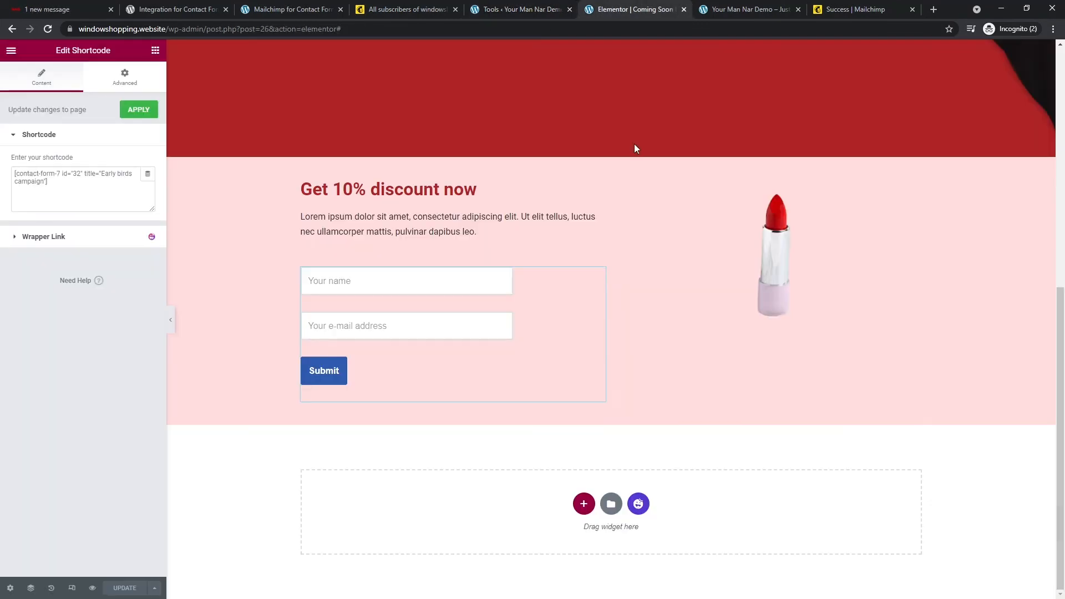
{"action": "scroll", "coordinate": [617, 209], "scroll_direction": "up", "scroll_amount": 6}
{"action": "left_click", "coordinate": [546, 7]}
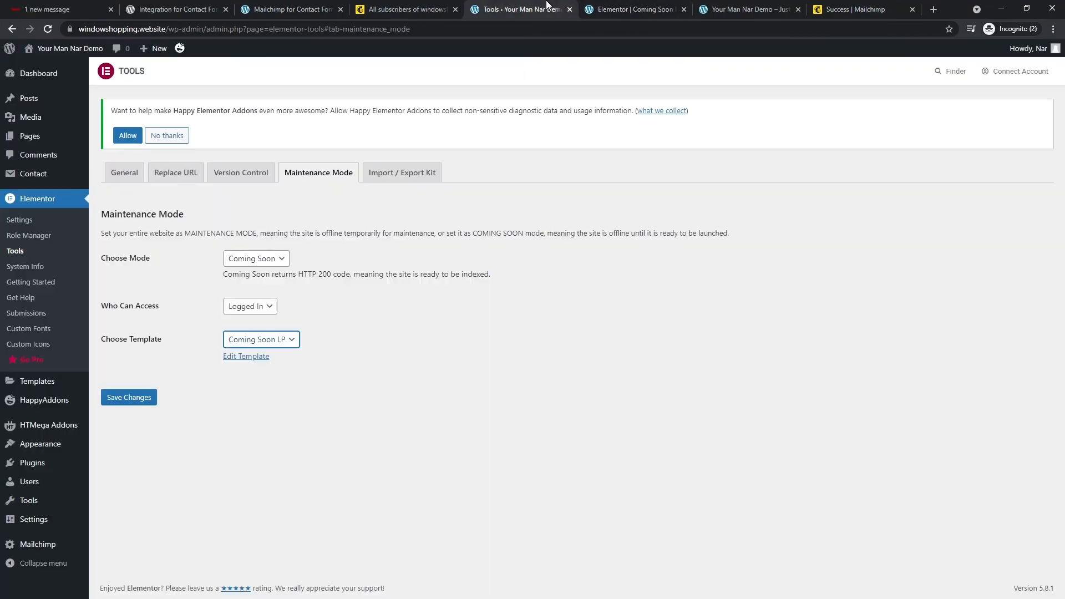
{"action": "left_click", "coordinate": [130, 403]}
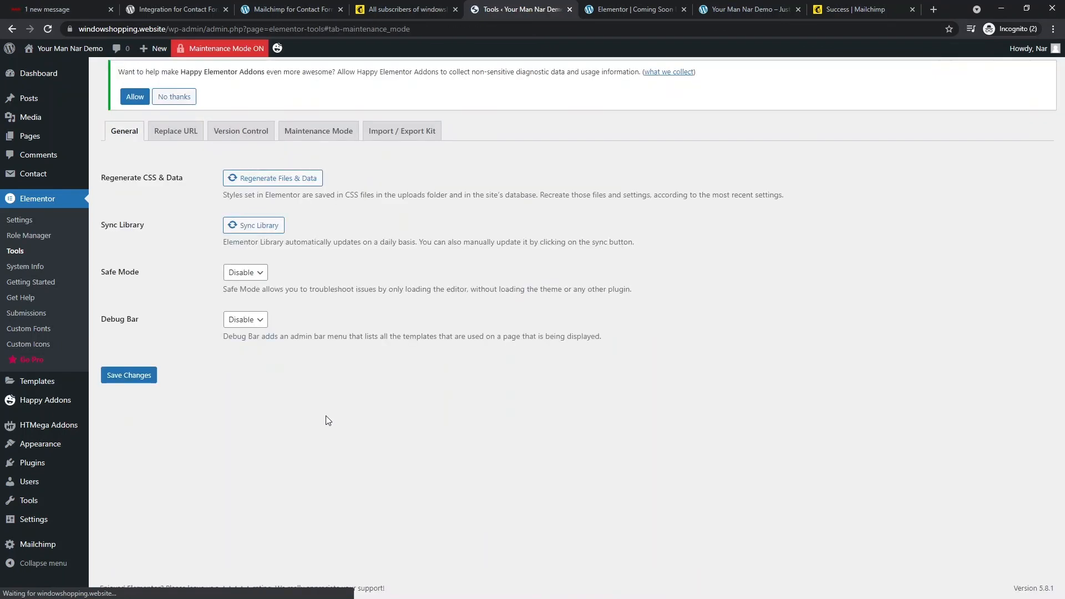
- Reload the home page twice, then save the Maintenance Mode settings again
{"action": "left_click", "coordinate": [737, 5]}
{"action": "left_click", "coordinate": [719, 28]}
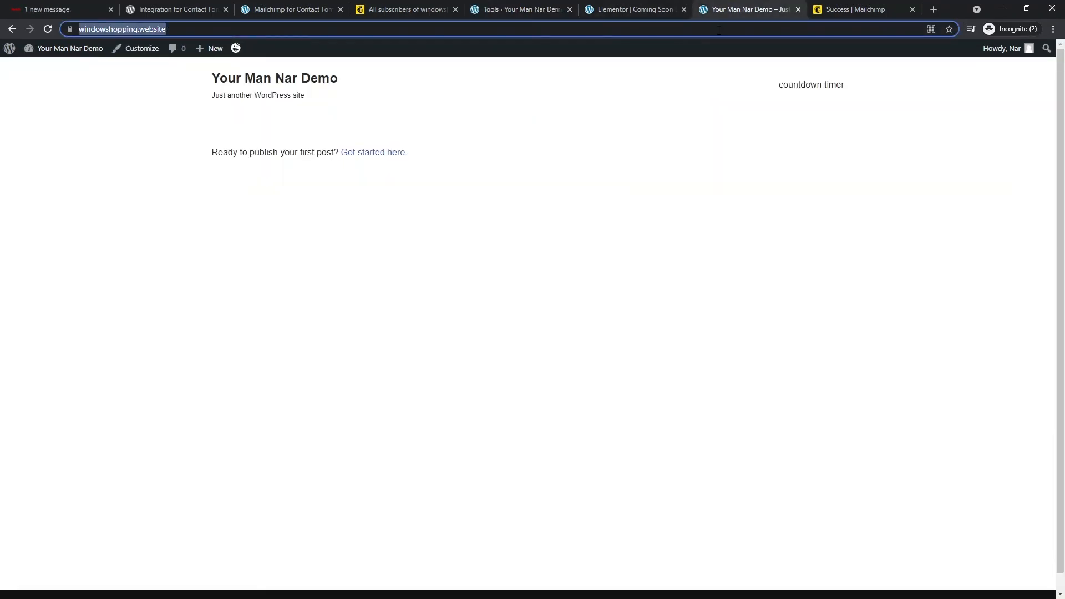
{"action": "key", "text": "Return"}
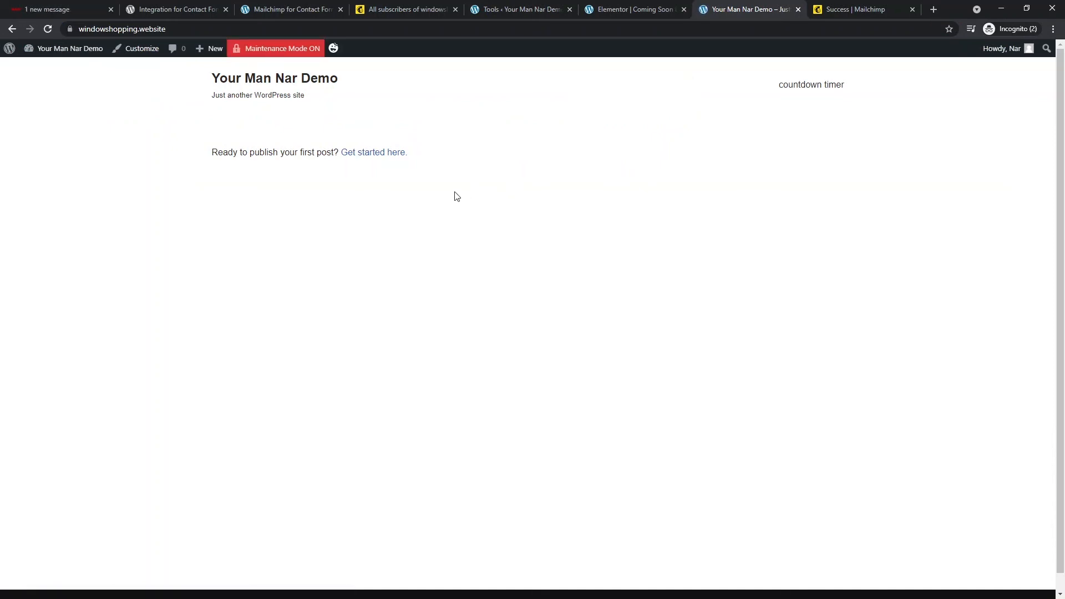
{"action": "left_click", "coordinate": [398, 29]}
{"action": "key", "text": "ctrl+c"}
{"action": "key", "text": "Return"}
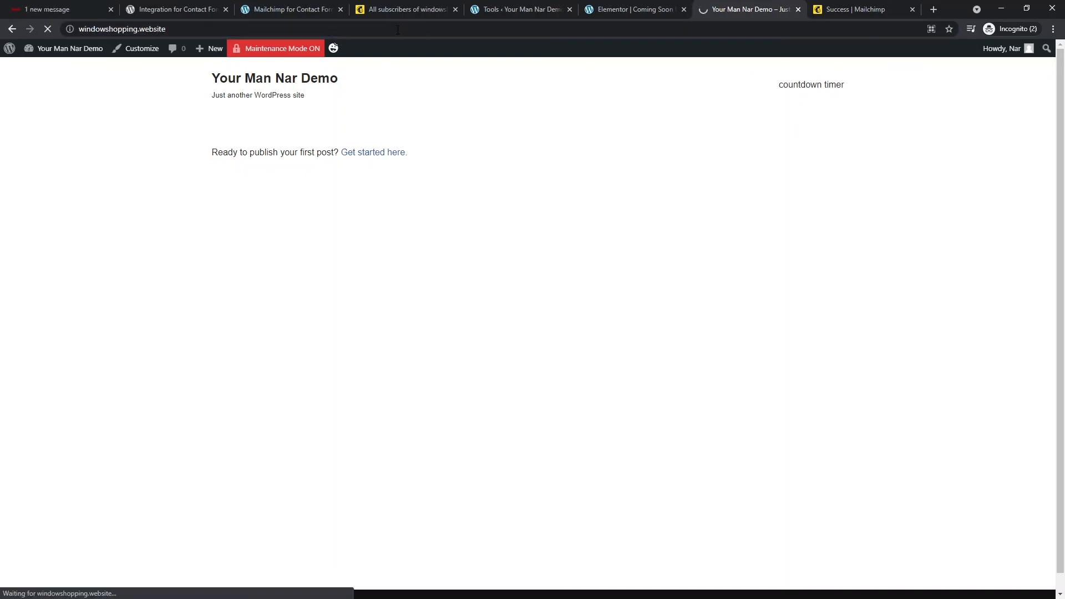
{"action": "left_click", "coordinate": [532, 6]}
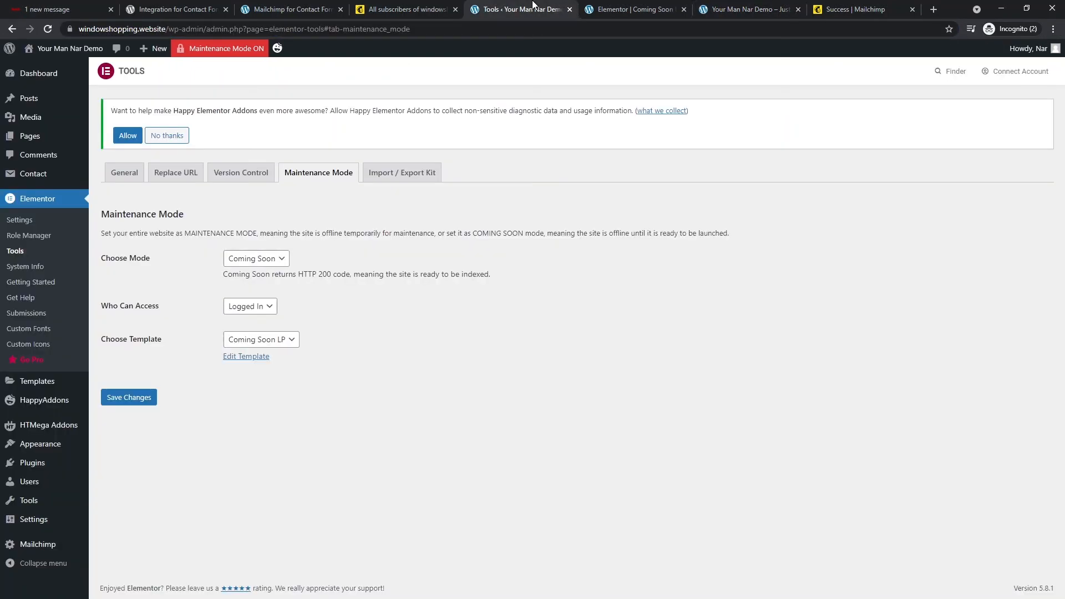
{"action": "left_click", "coordinate": [147, 398]}
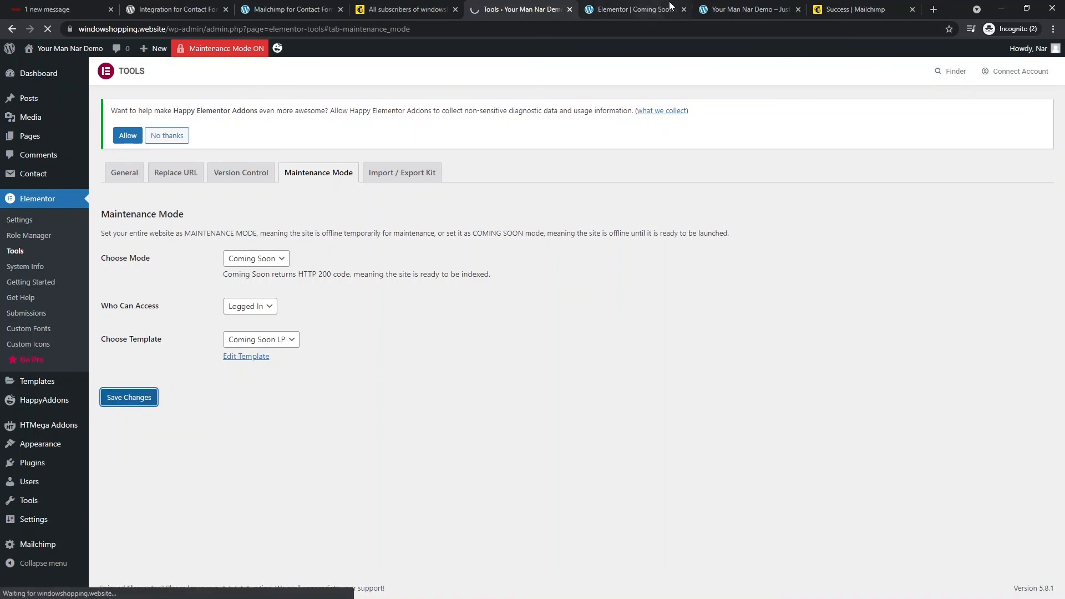
- Close the home page tab, load windowshopping.website privately, and maximize an Opera private window
{"action": "left_click", "coordinate": [744, 9]}
{"action": "left_click", "coordinate": [798, 9]}
{"action": "left_click", "coordinate": [638, 10]}
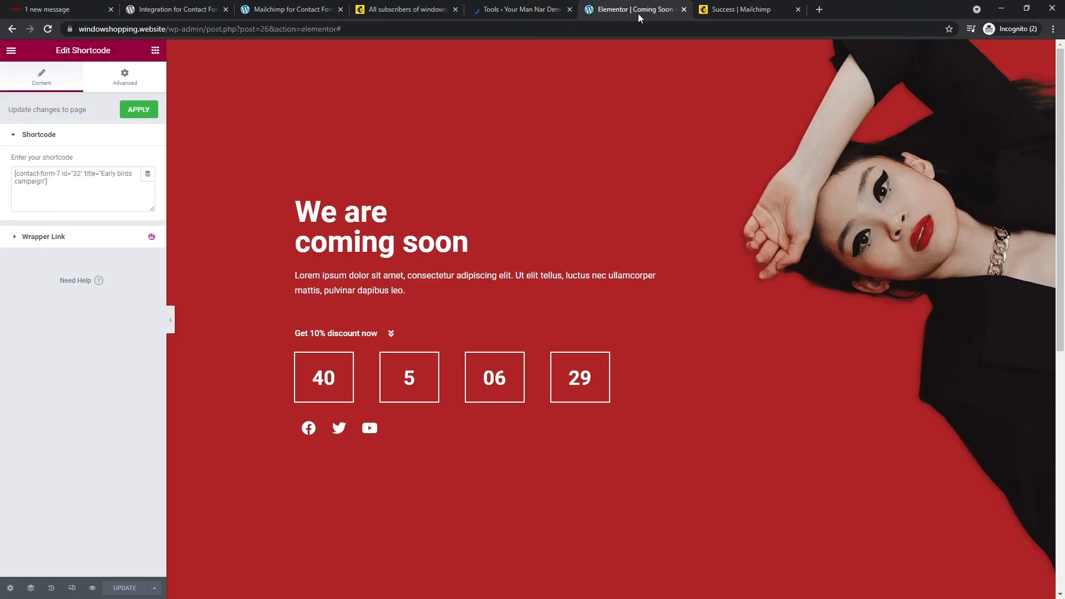
{"action": "key", "text": "ctrl+t"}
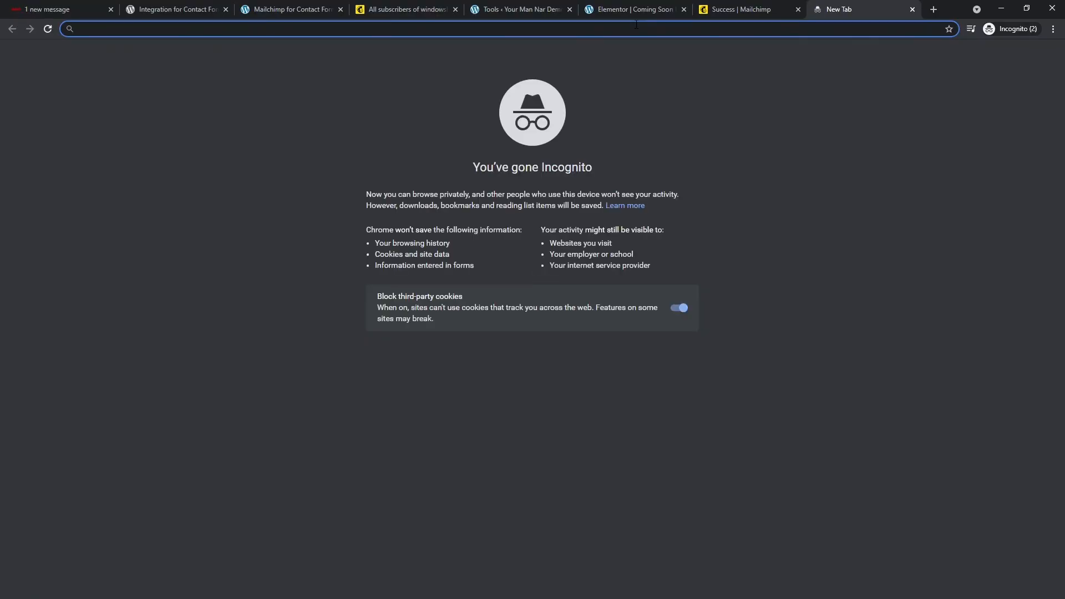
{"action": "type", "text": "windowshopping.website"}
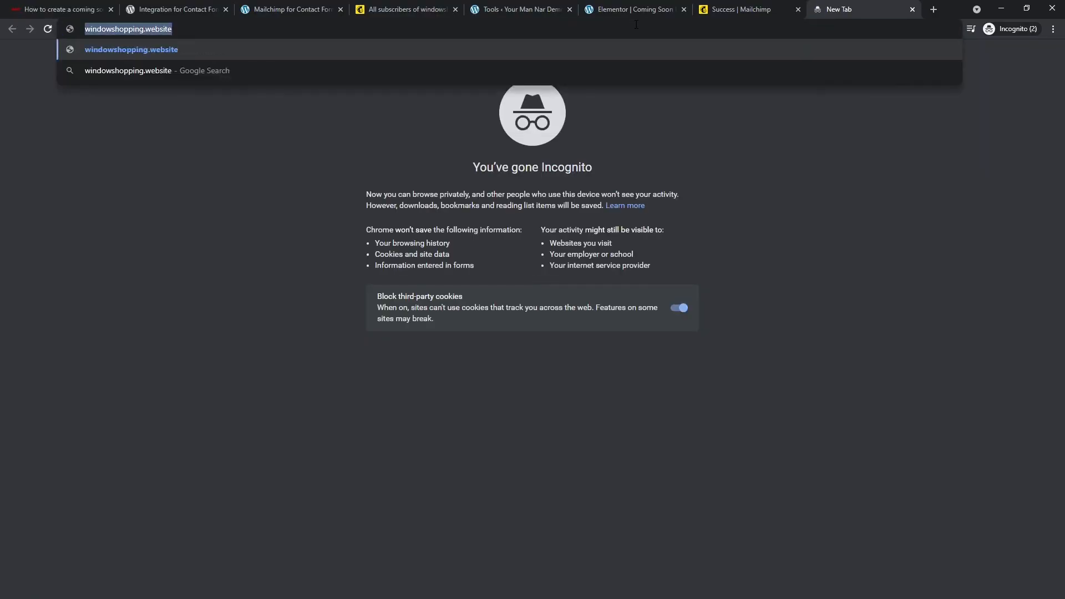
{"action": "key", "text": "Return"}
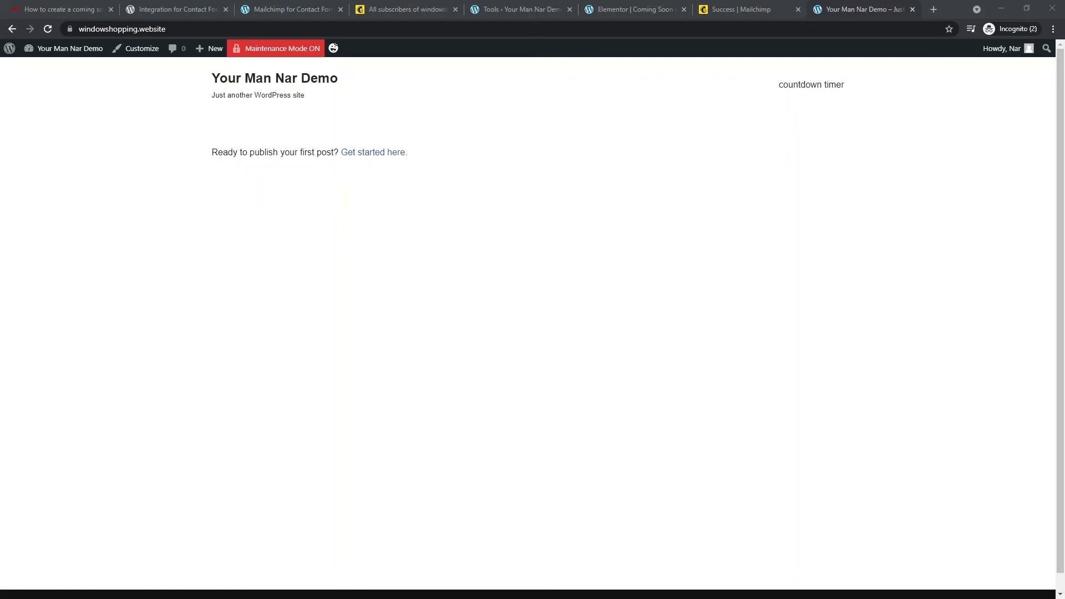
{"action": "left_click_drag", "start_coordinate": [0, 113], "coordinate": [570, 114]}
{"action": "double_click", "coordinate": [571, 114]}
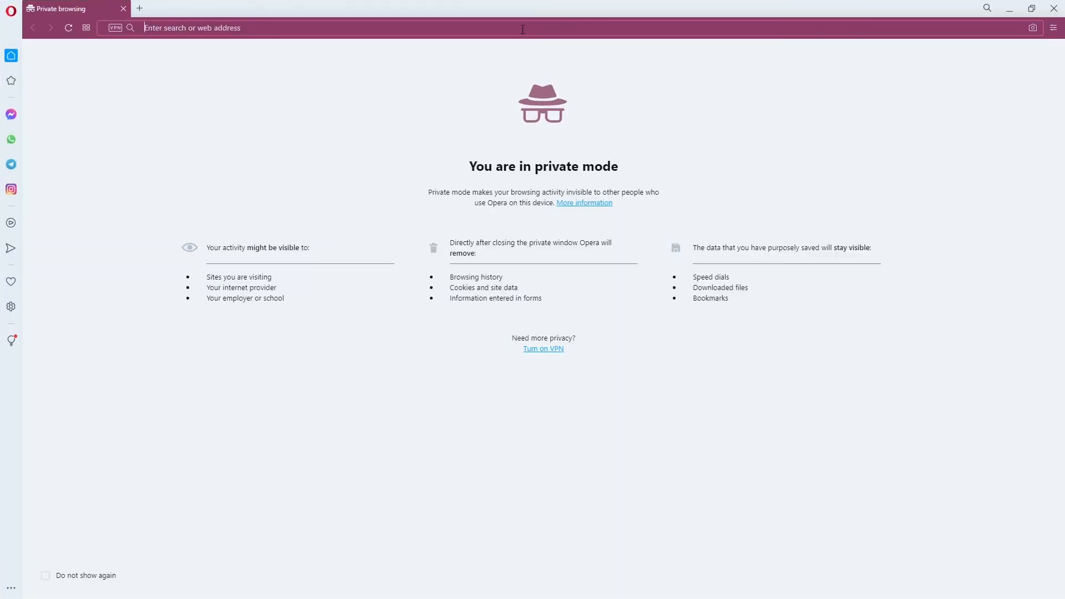
- Open the live site in Opera and scroll to the discount form
{"action": "key", "text": "ctrl+v"}
{"action": "key", "text": "Return"}
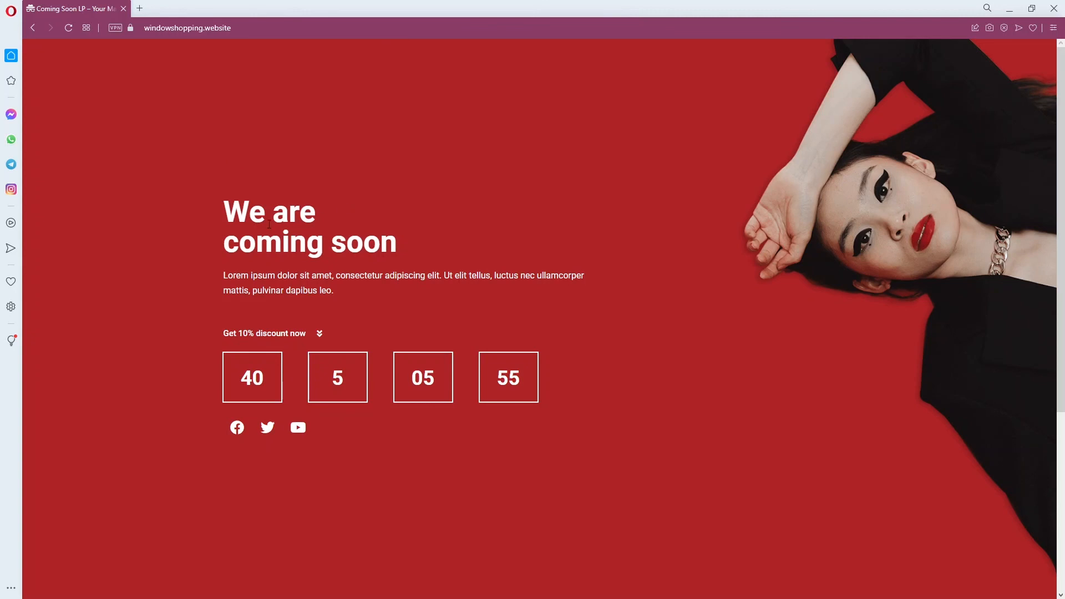
{"action": "scroll", "coordinate": [239, 198], "scroll_direction": "down", "scroll_amount": 5}
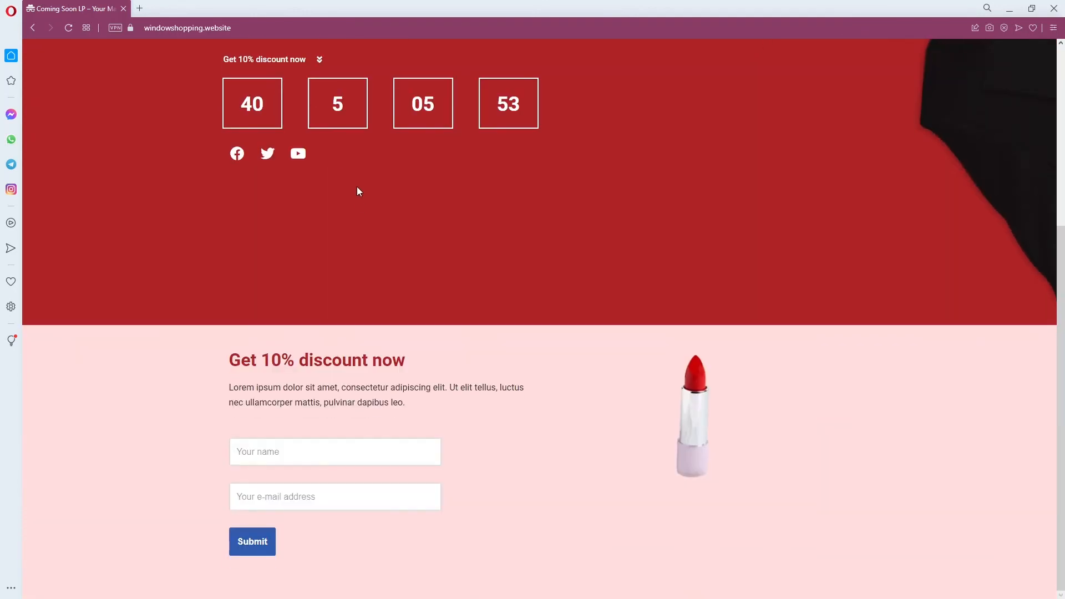
{"action": "scroll", "coordinate": [355, 344], "scroll_direction": "up", "scroll_amount": 2}
{"action": "scroll", "coordinate": [355, 344], "scroll_direction": "down", "scroll_amount": 2}
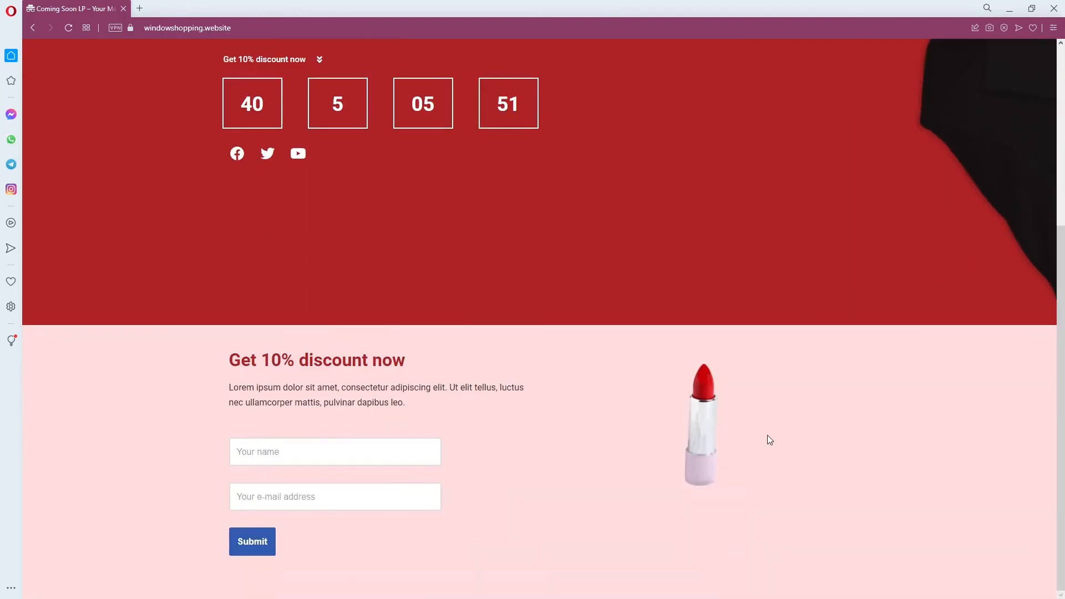
- Submit a test name and e-mail address on the discount form, check the confirmation, and close Opera
{"action": "left_click", "coordinate": [388, 458]}
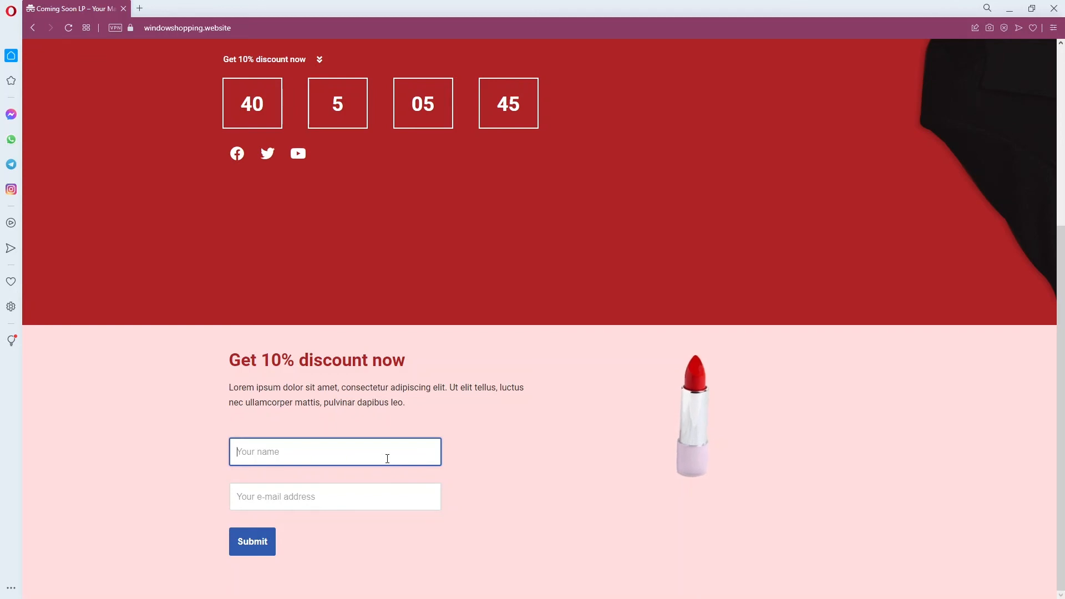
{"action": "type", "text": "Sus"}
{"action": "key", "text": "Tab"}
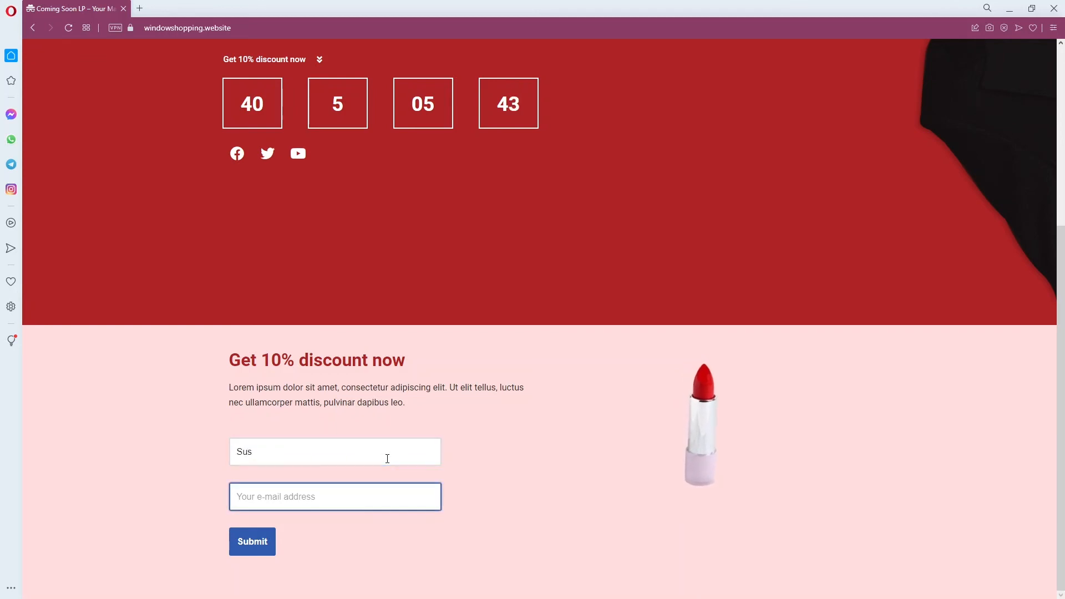
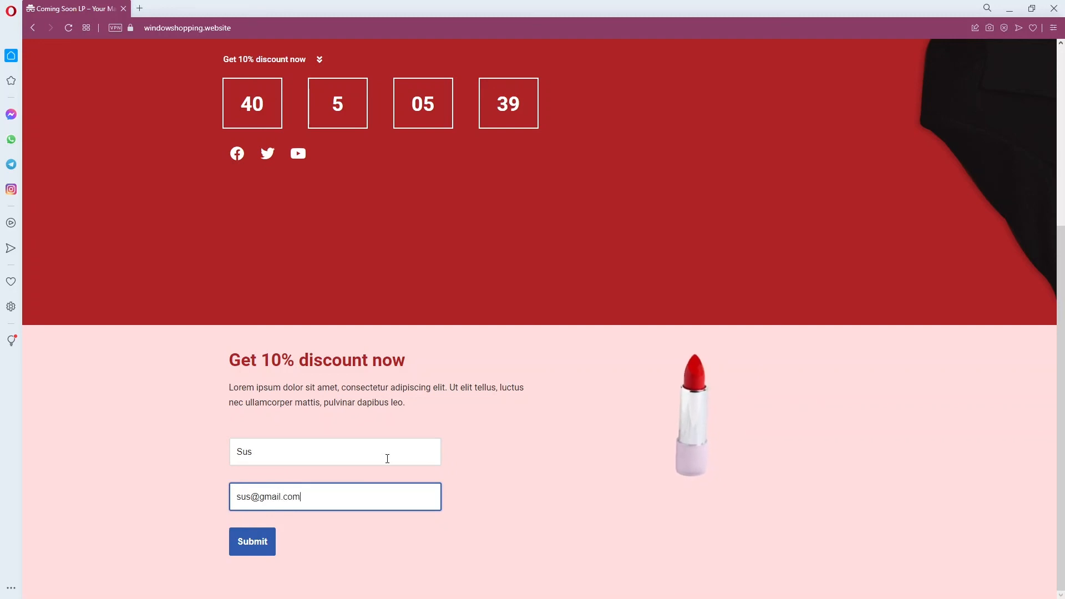
{"action": "triple_click", "coordinate": [263, 496]}
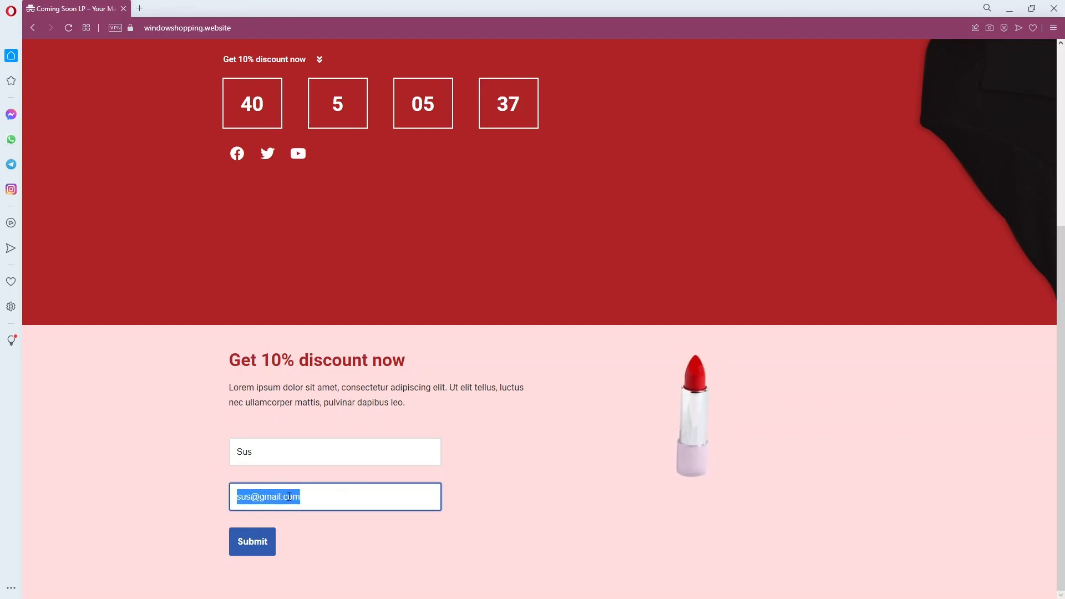
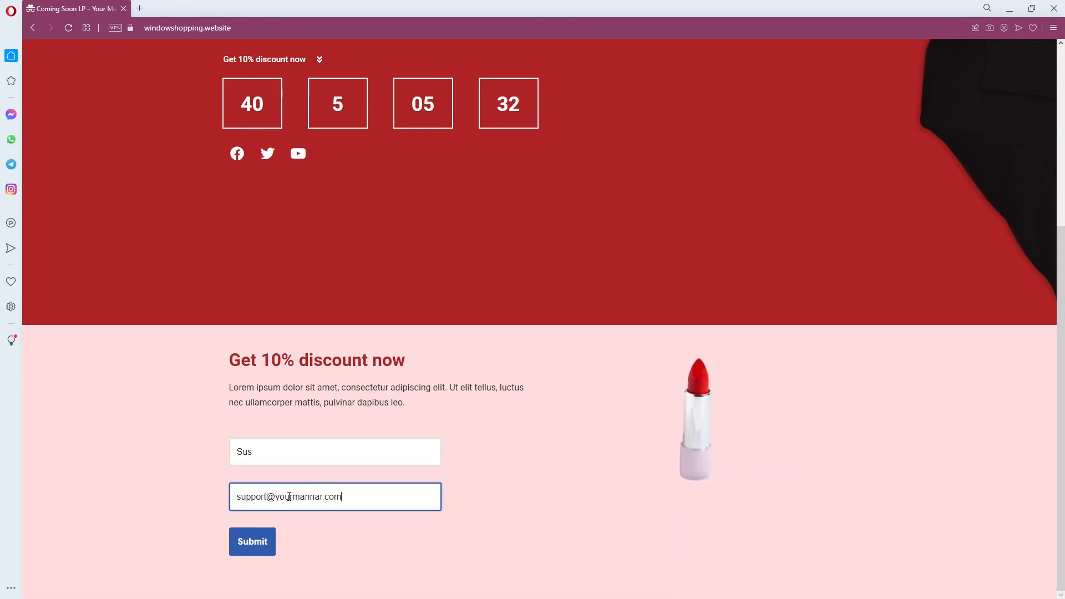
{"action": "left_click", "coordinate": [256, 540]}
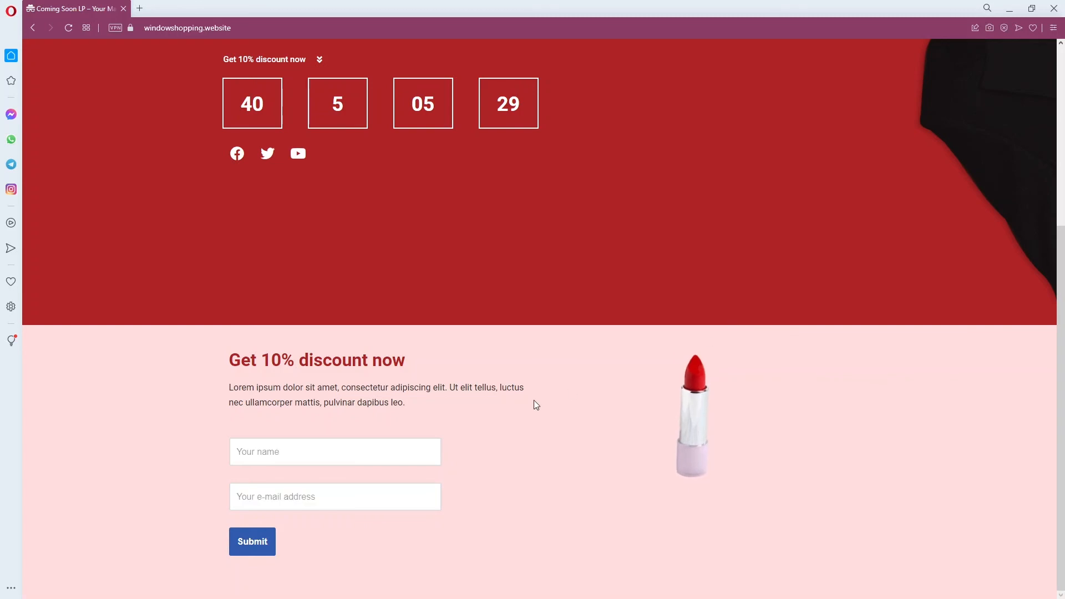
{"action": "scroll", "coordinate": [820, 153], "scroll_direction": "up", "scroll_amount": 4}
{"action": "scroll", "coordinate": [730, 325], "scroll_direction": "down", "scroll_amount": 4}
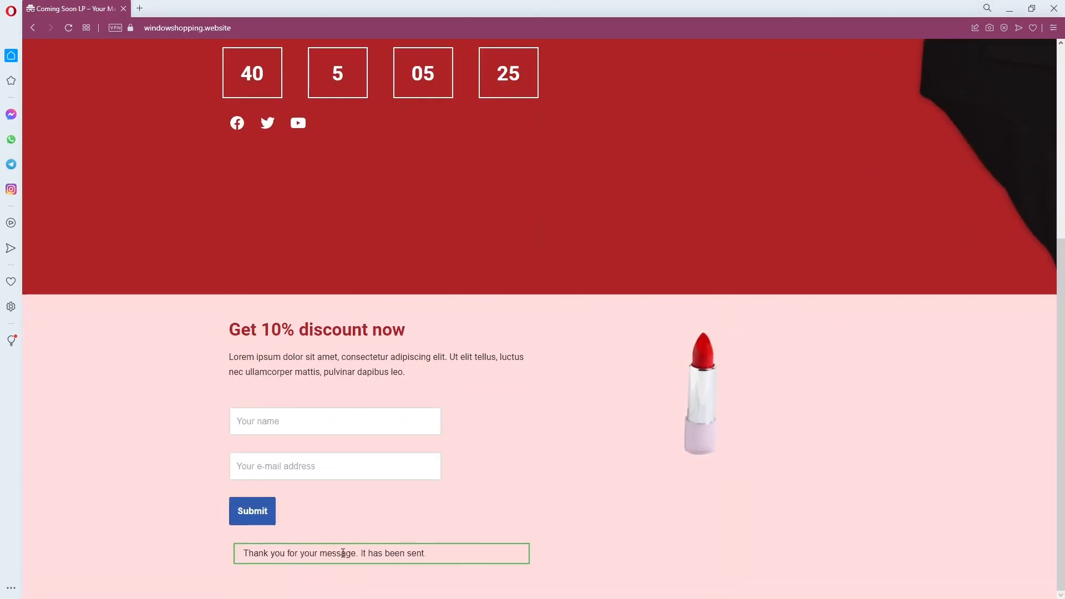
{"action": "left_click", "coordinate": [1054, 9]}
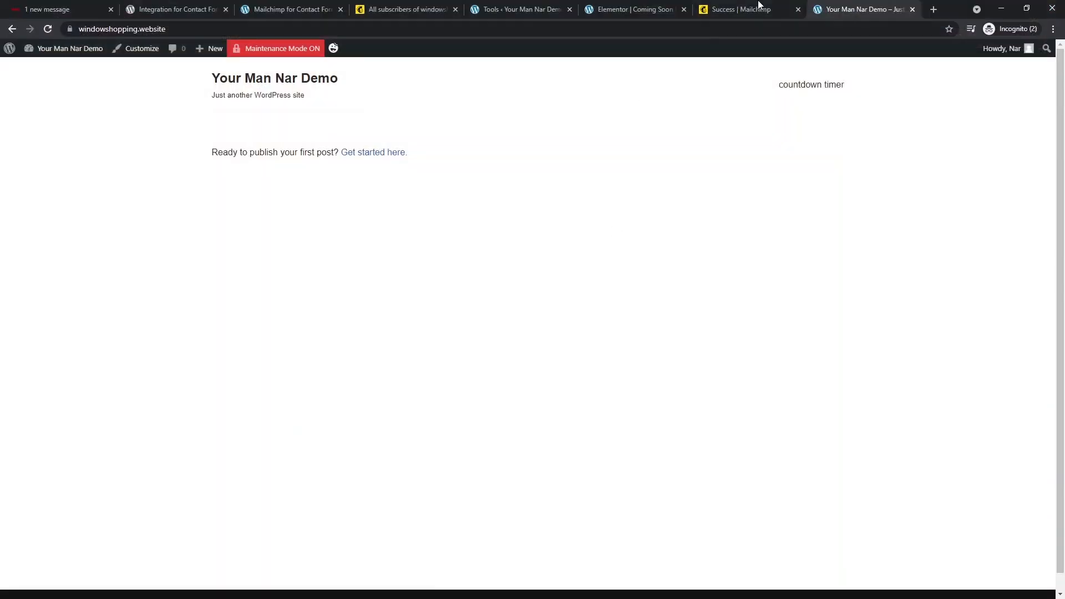
- Reload Mailchimp's All contacts list to confirm the test signup as the third subscriber, then return to the front page
{"action": "left_click", "coordinate": [754, 8]}
{"action": "left_click", "coordinate": [413, 9]}
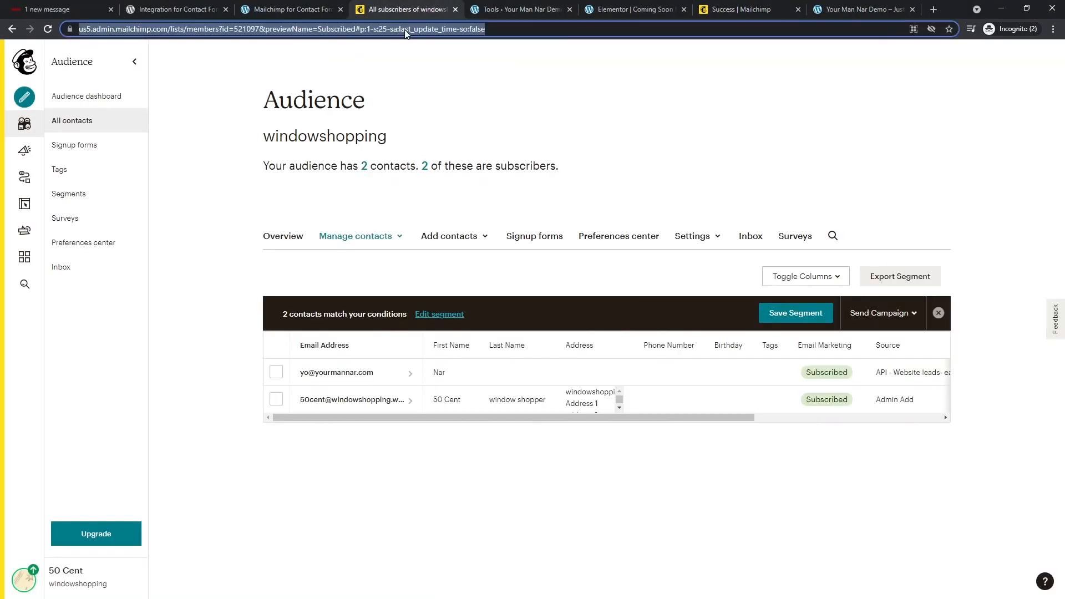
{"action": "key", "text": "F5"}
{"action": "middle_click", "coordinate": [755, 8]}
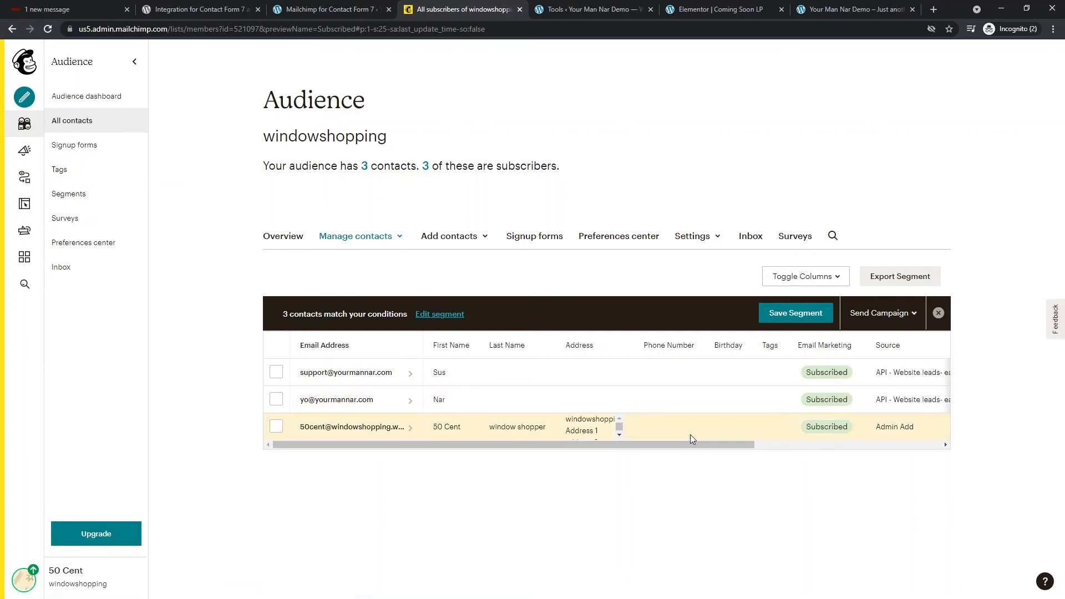
{"action": "left_click_drag", "start_coordinate": [532, 443], "coordinate": [754, 441]}
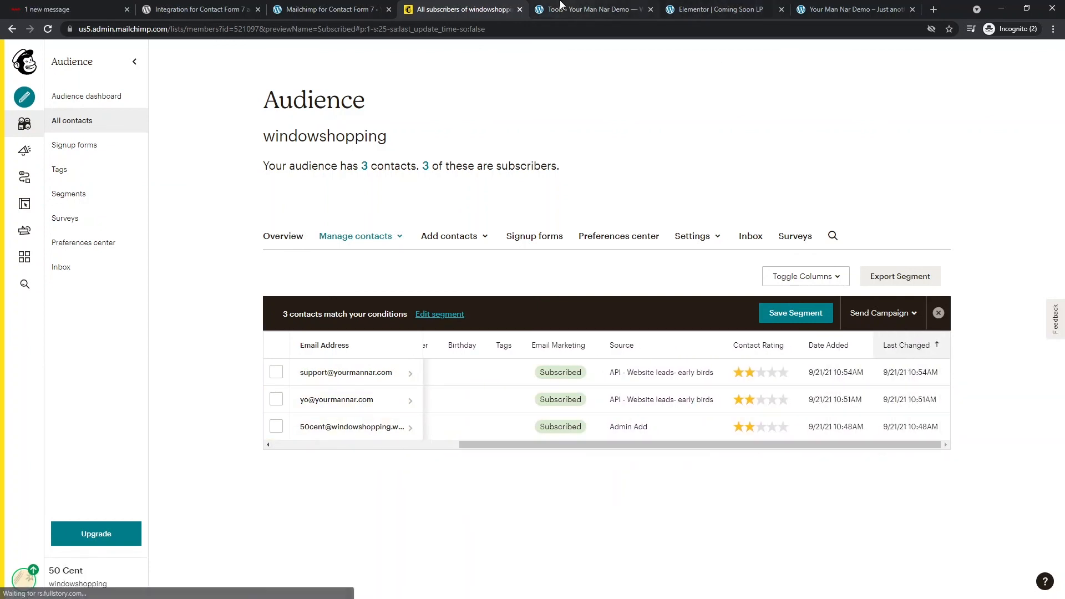
{"action": "left_click", "coordinate": [560, 10]}
{"action": "left_click", "coordinate": [815, 10]}
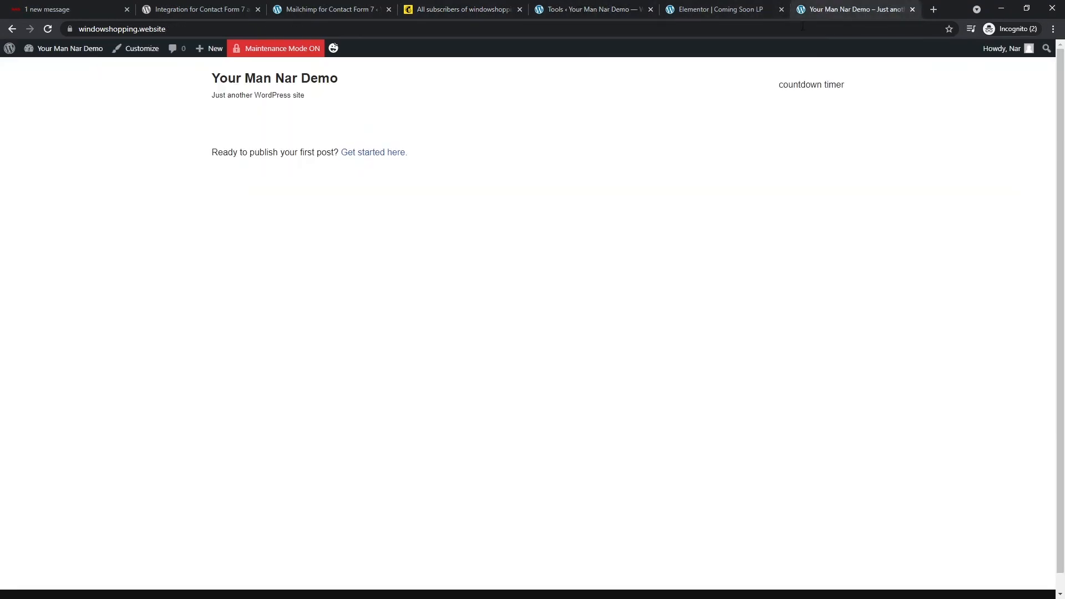
- Open the WordPress Dashboard from the admin bar, then return to the tutorial article
{"action": "left_click", "coordinate": [68, 51]}
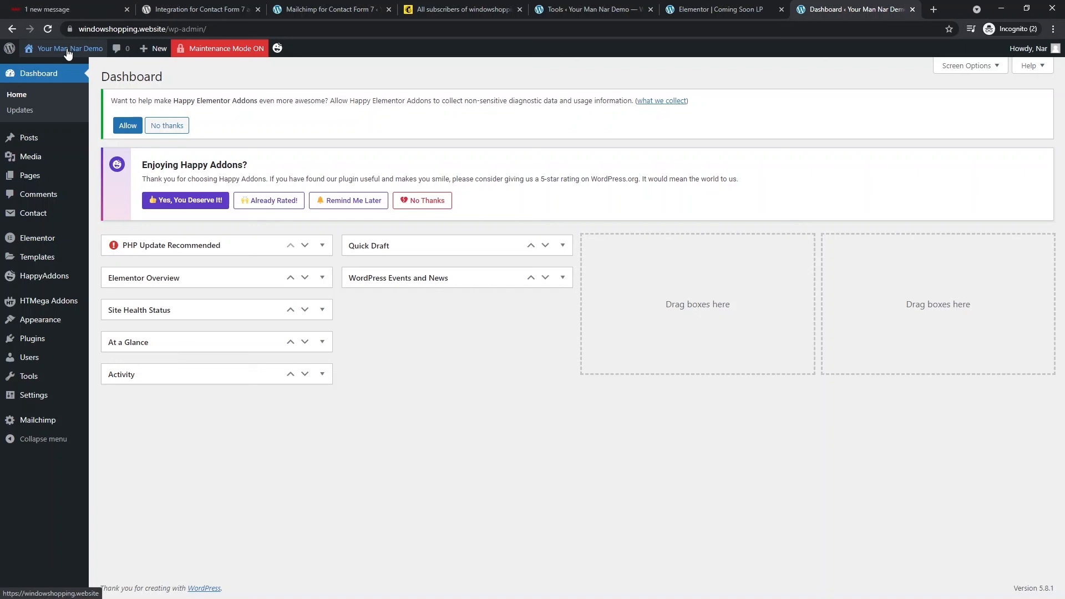
{"action": "left_click", "coordinate": [69, 9]}
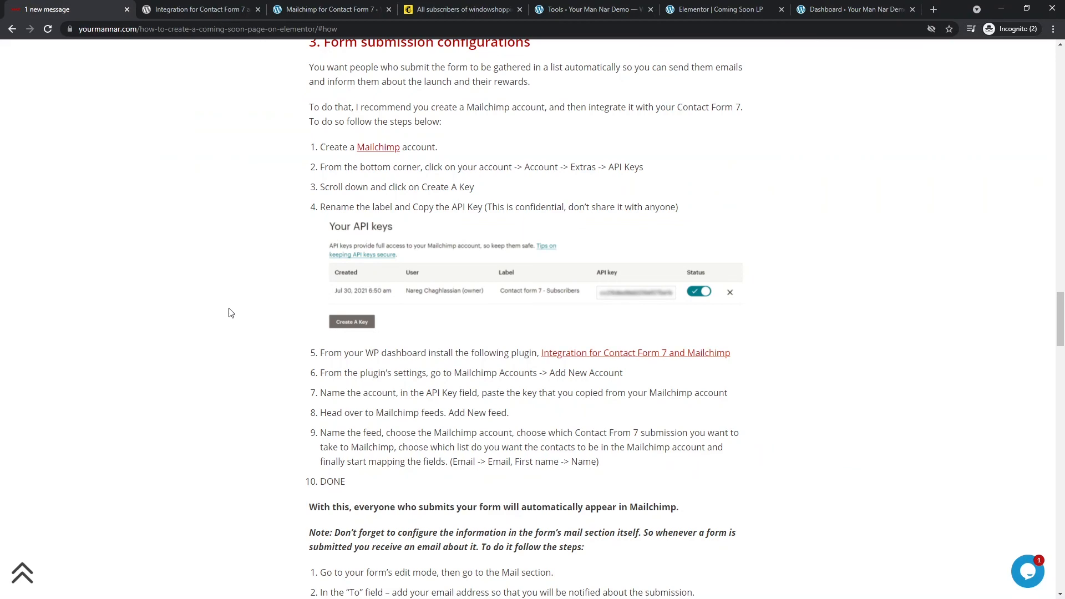
- Scroll the yourmannar.com article down to the Best coming soon examples section
{"action": "scroll", "coordinate": [229, 314], "scroll_direction": "down", "scroll_amount": 12}
{"action": "scroll", "coordinate": [222, 330], "scroll_direction": "down", "scroll_amount": 9}
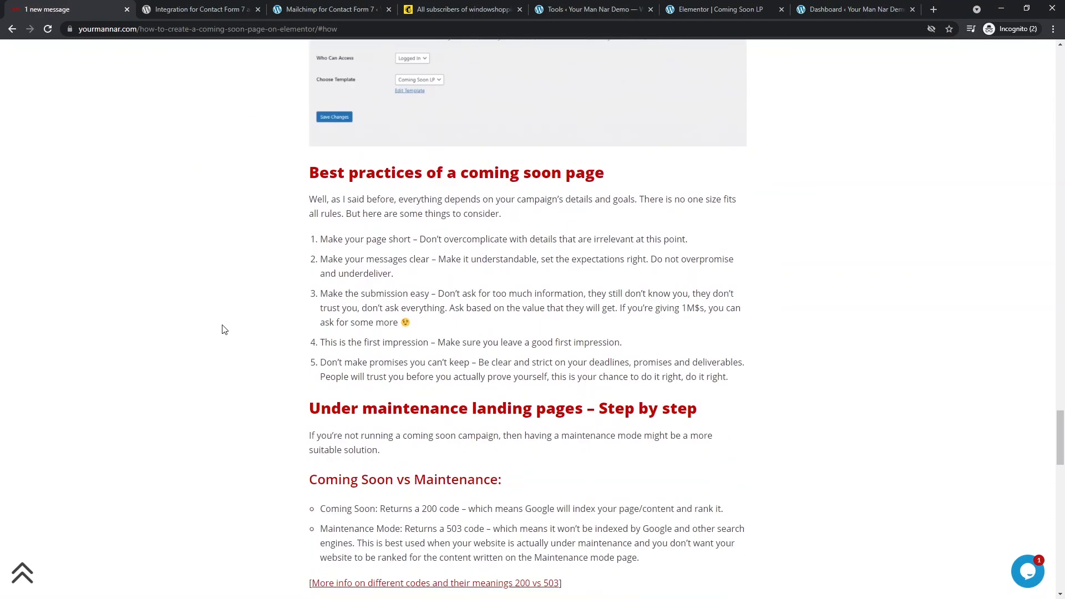
{"action": "scroll", "coordinate": [297, 351], "scroll_direction": "down", "scroll_amount": 8}
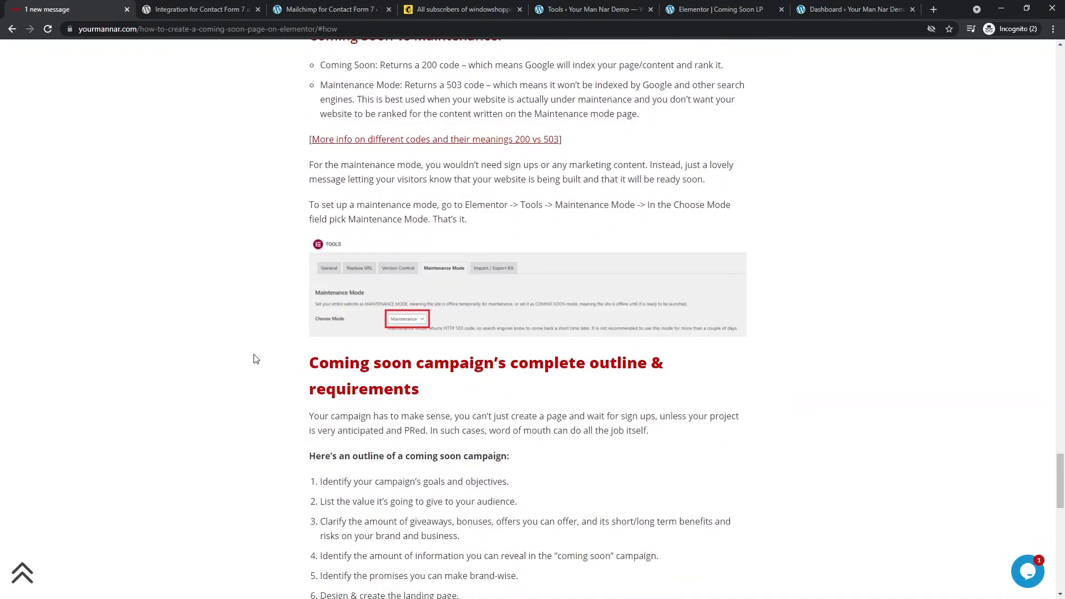
{"action": "scroll", "coordinate": [256, 359], "scroll_direction": "down", "scroll_amount": 13}
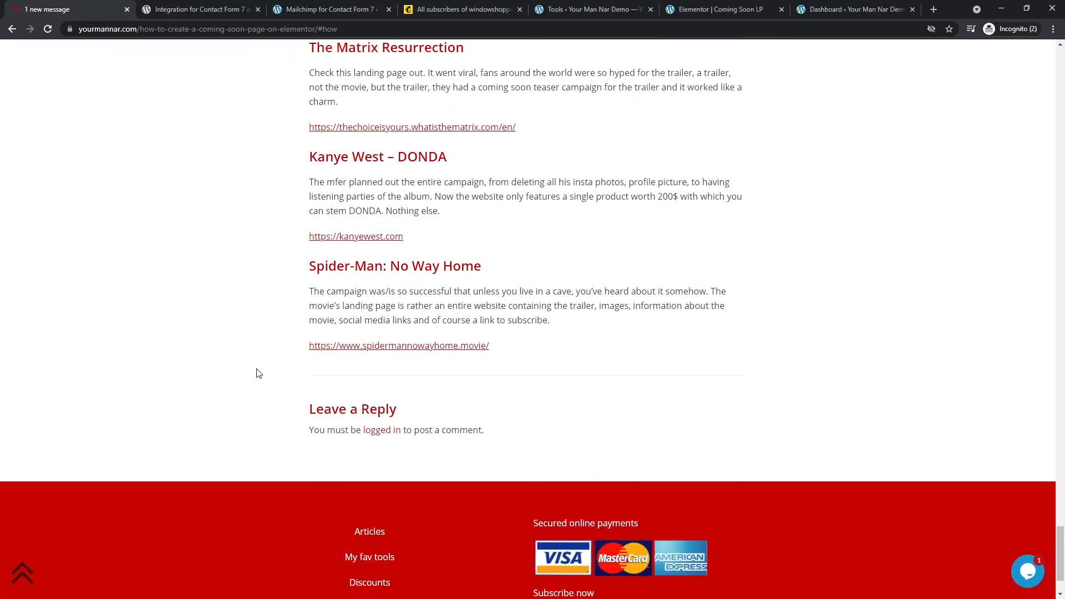
{"action": "scroll", "coordinate": [256, 374], "scroll_direction": "up", "scroll_amount": 3}
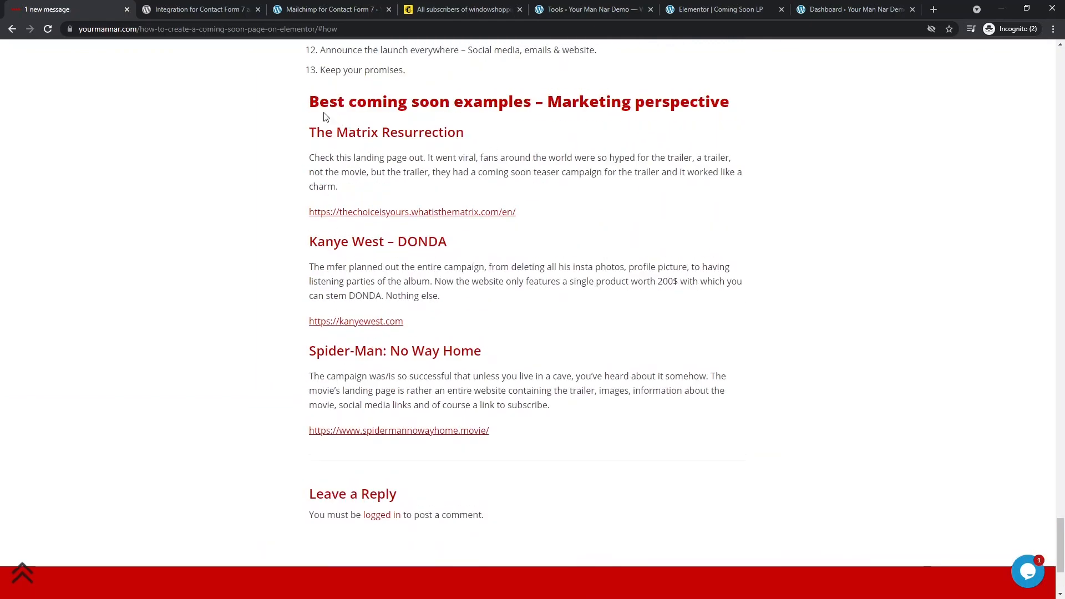
{"action": "left_click_drag", "start_coordinate": [325, 117], "coordinate": [523, 430]}
{"action": "left_click", "coordinate": [516, 442]}
{"action": "scroll", "coordinate": [355, 335], "scroll_direction": "up", "scroll_amount": 2}
{"action": "scroll", "coordinate": [352, 324], "scroll_direction": "down", "scroll_amount": 2}
{"action": "scroll", "coordinate": [333, 338], "scroll_direction": "down", "scroll_amount": 1}
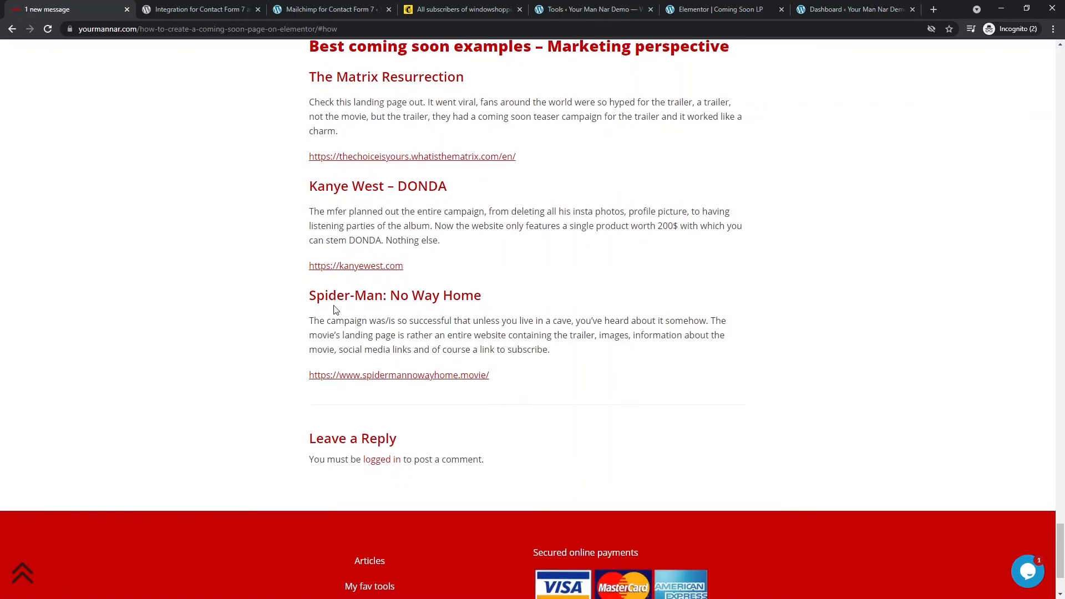
- Preview the Matrix Resurrection example landing page in a new tab, then close it
{"action": "triple_click", "coordinate": [350, 301]}
{"action": "scroll", "coordinate": [355, 222], "scroll_direction": "up", "scroll_amount": 2}
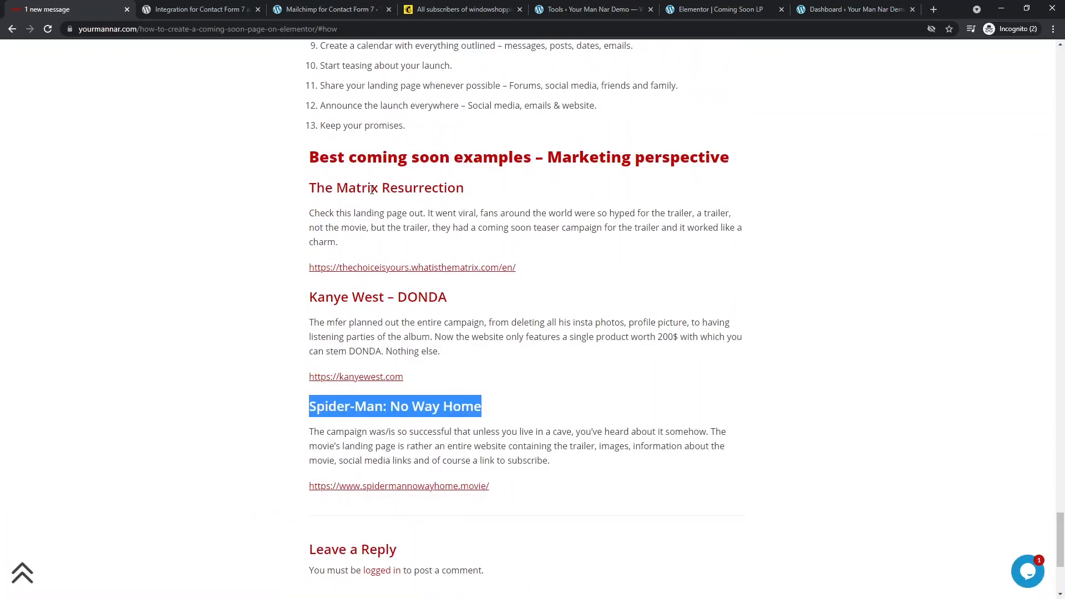
{"action": "left_click", "coordinate": [382, 267]}
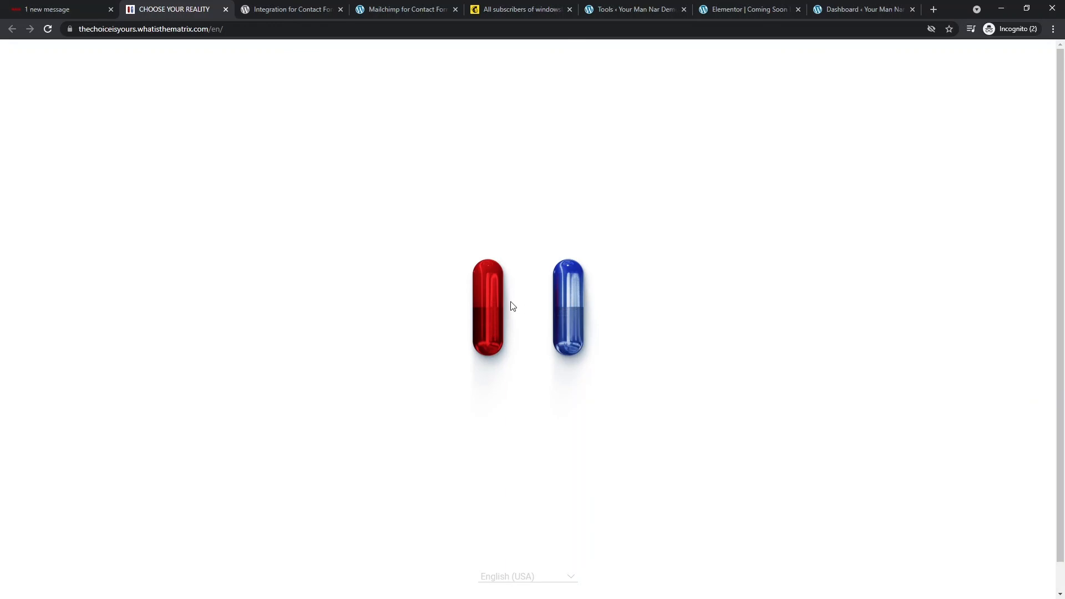
{"action": "middle_click", "coordinate": [160, 6]}
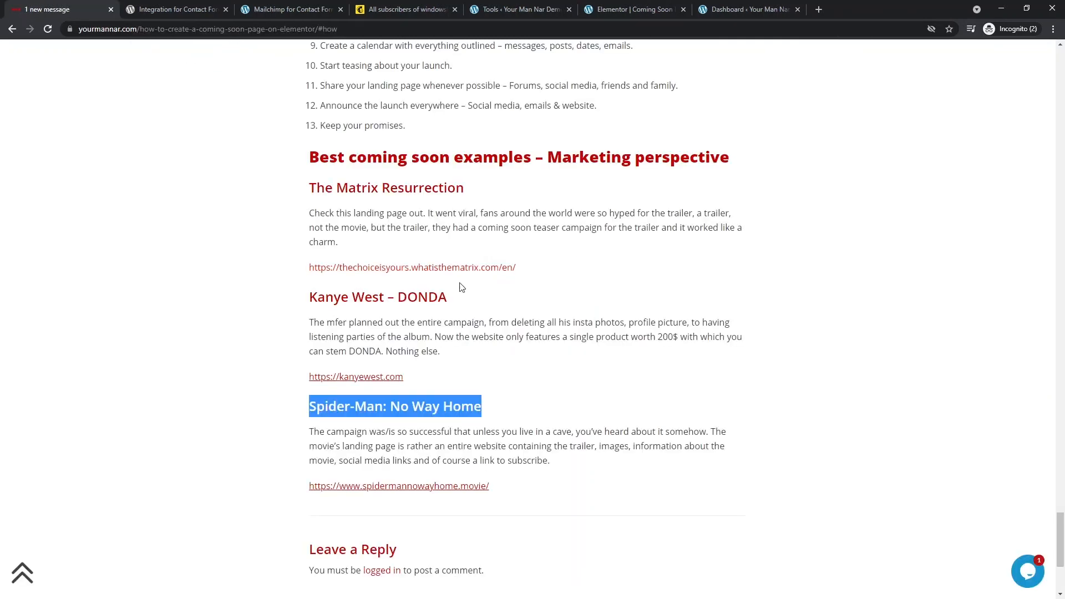